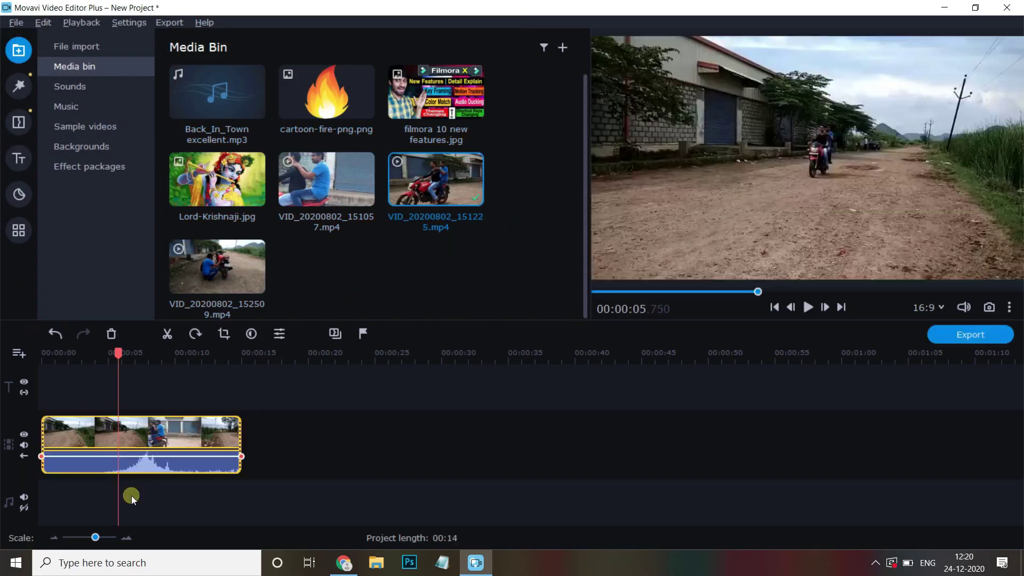
Delete the part of the music track that runs past the end of the video clip
click(95, 485)
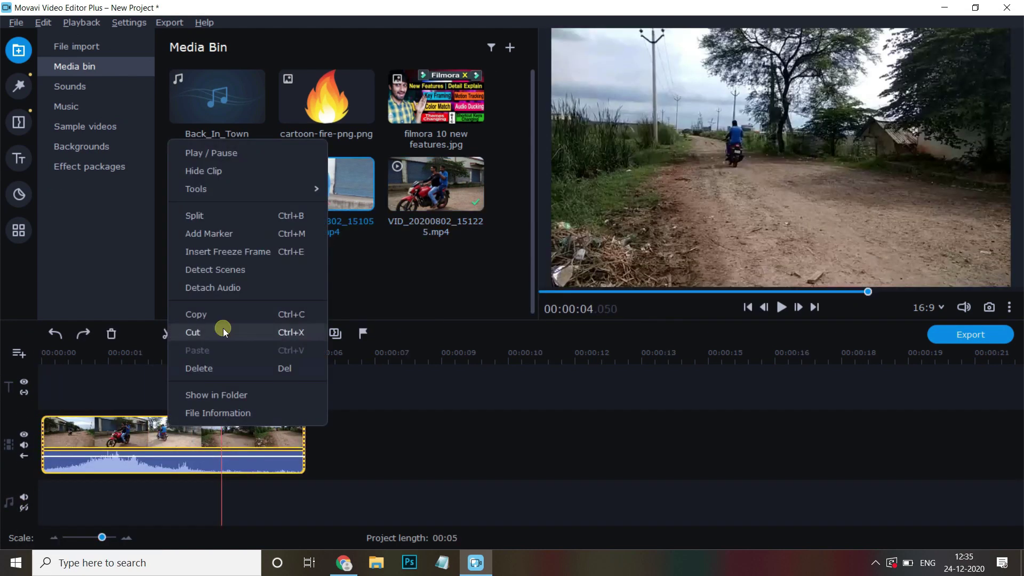
drag(80, 453, 318, 419)
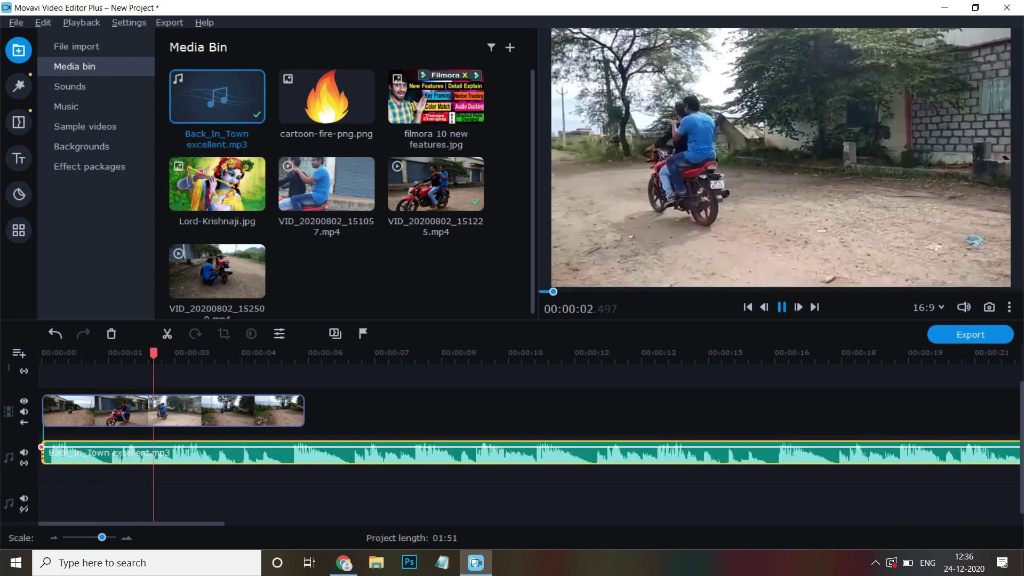
click(374, 355)
drag(208, 526, 816, 526)
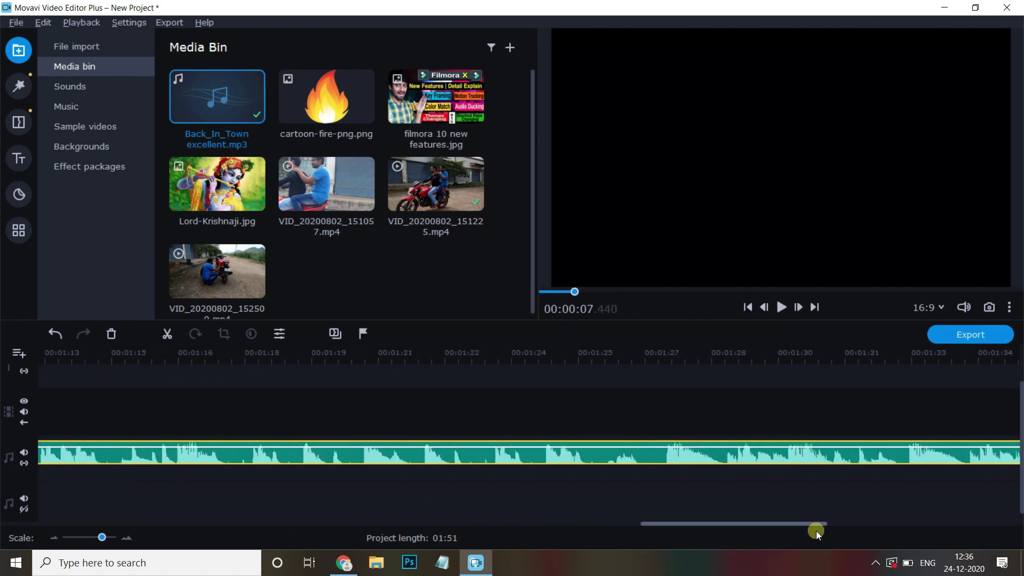
drag(699, 526, 68, 516)
click(311, 473)
click(408, 459)
key(Delete)
Adjust the music clip's volume in its properties, trying 128% and then lowering it
click(172, 453)
drag(173, 454, 178, 465)
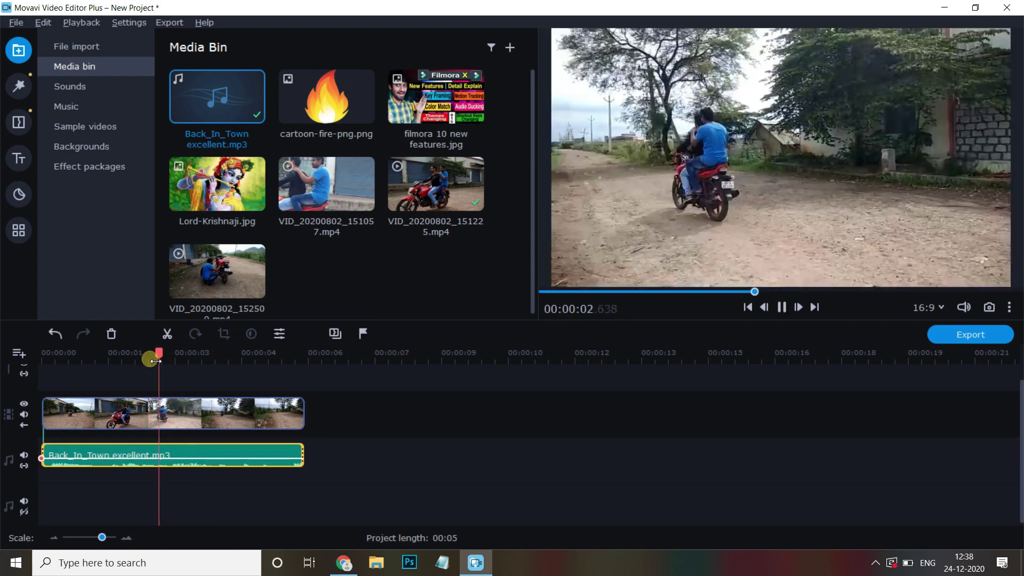
double_click(262, 453)
drag(217, 99, 331, 99)
click(220, 100)
drag(219, 97, 199, 98)
click(411, 99)
Add four volume points along the music track, from near its start to near its end
click(18, 50)
click(58, 67)
click(57, 395)
drag(62, 396, 83, 400)
right_click(79, 458)
click(142, 303)
right_click(132, 456)
click(176, 300)
right_click(193, 456)
click(213, 300)
right_click(275, 458)
click(310, 300)
click(46, 353)
click(80, 353)
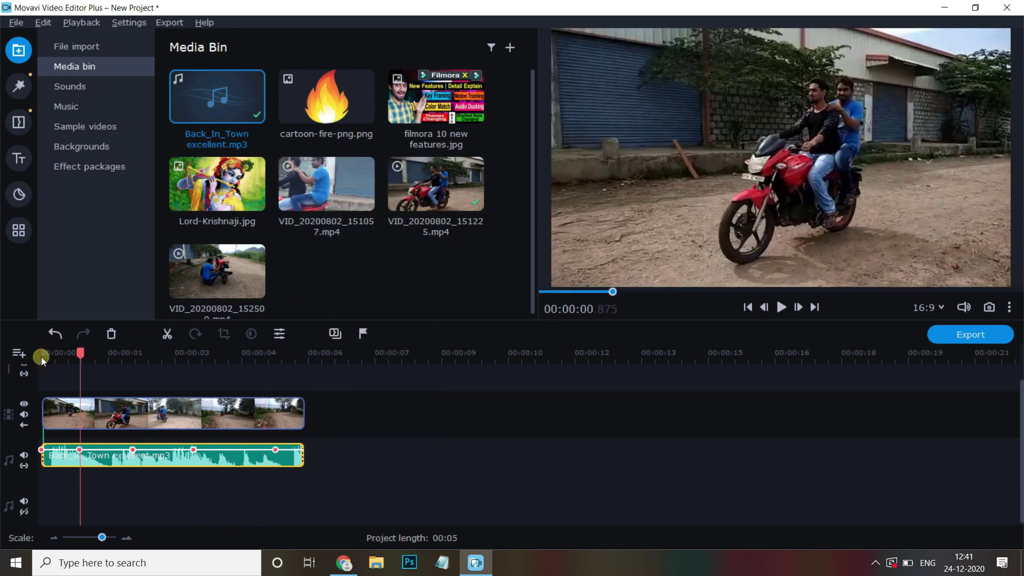
Pull the first volume point down for a fade-in and two later points into dips, then play it back
drag(41, 450, 41, 460)
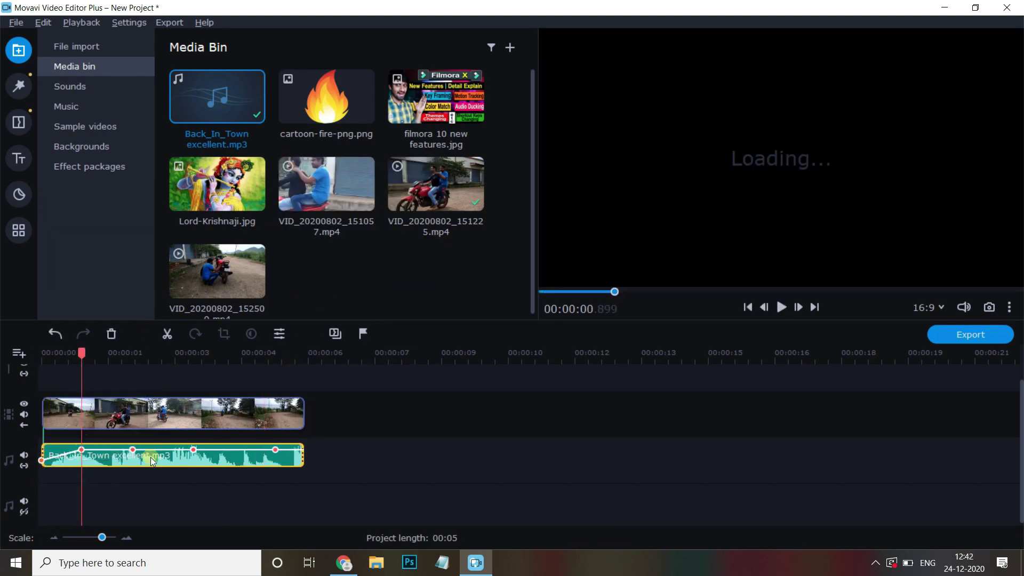
drag(132, 450, 132, 458)
drag(275, 450, 282, 459)
key(space)
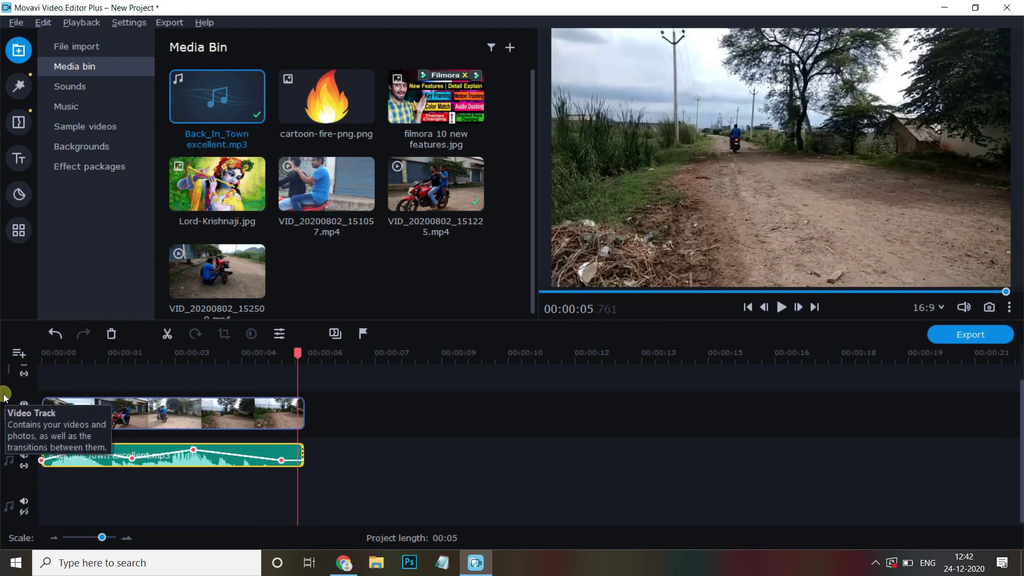
click(263, 455)
Place the cartoon-fire-png image on an overlay track above the video
right_click(274, 453)
click(313, 475)
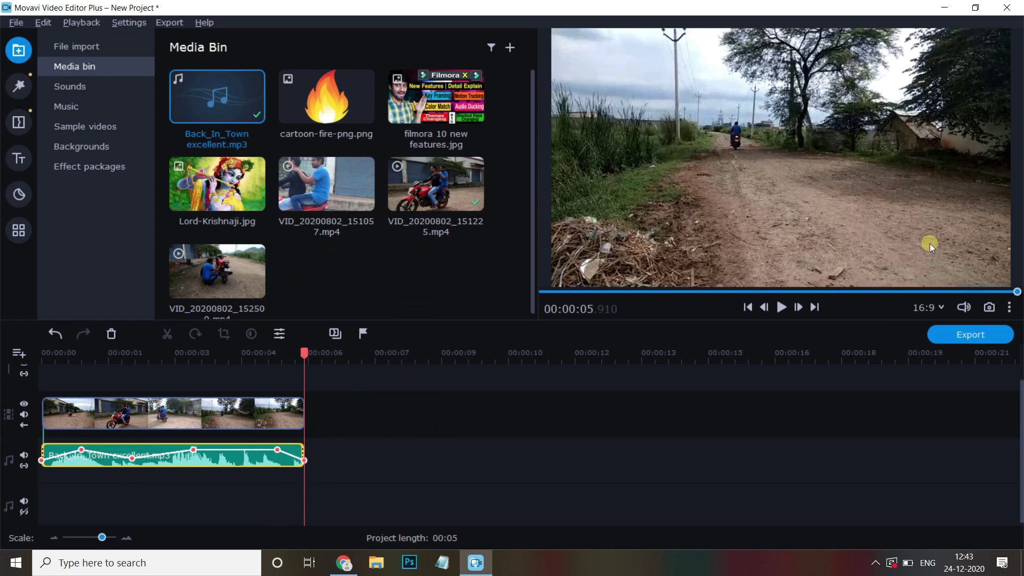
drag(331, 98, 69, 433)
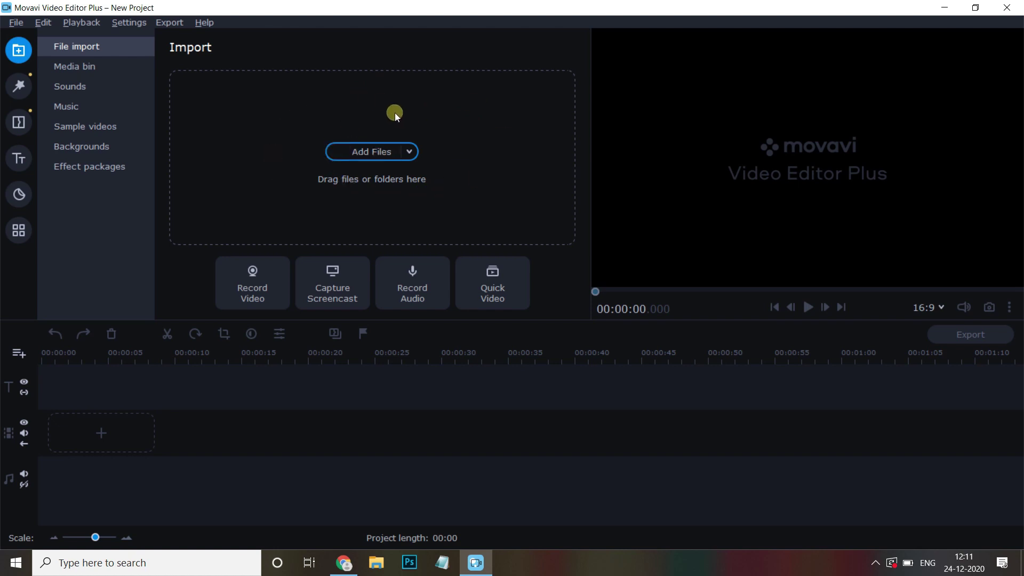
Switch the Import sidebar to the project's empty Media bin page
click(84, 64)
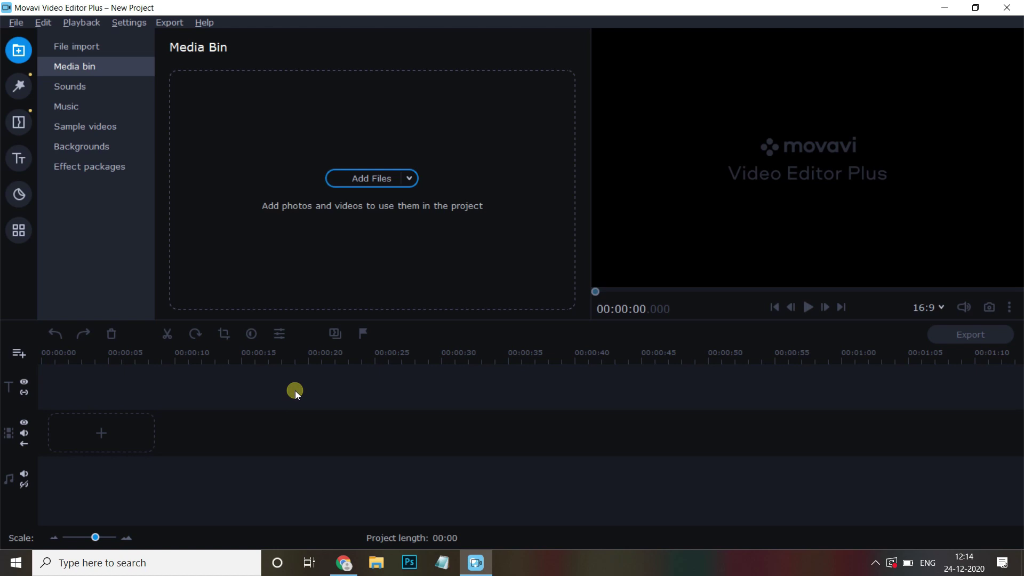
click(28, 91)
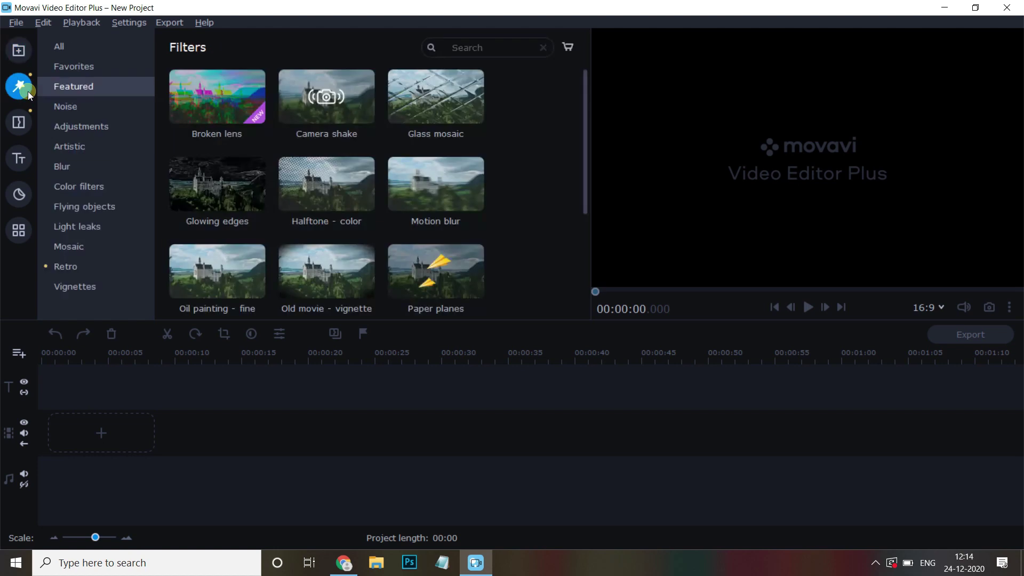
click(26, 121)
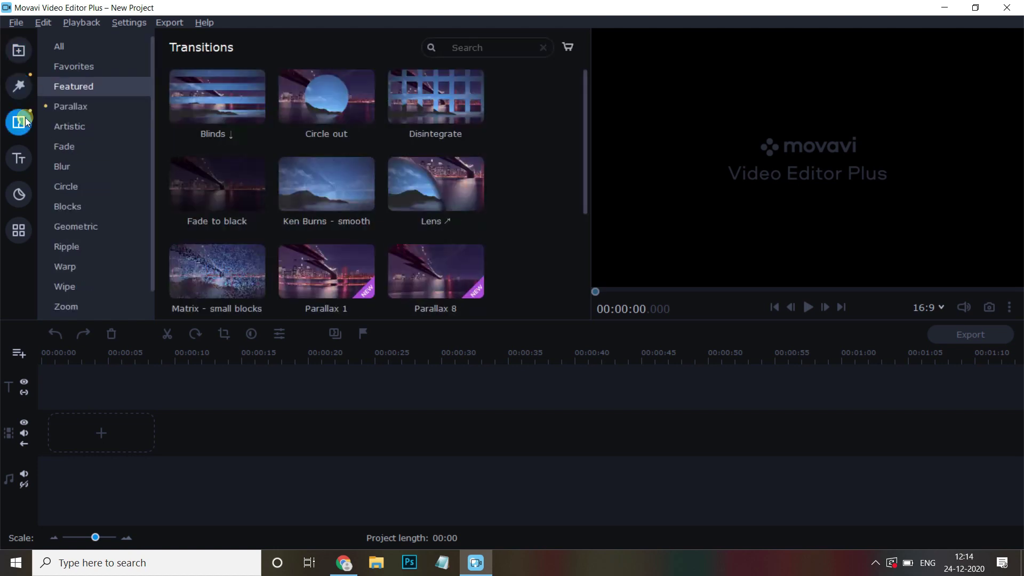
click(21, 160)
click(20, 197)
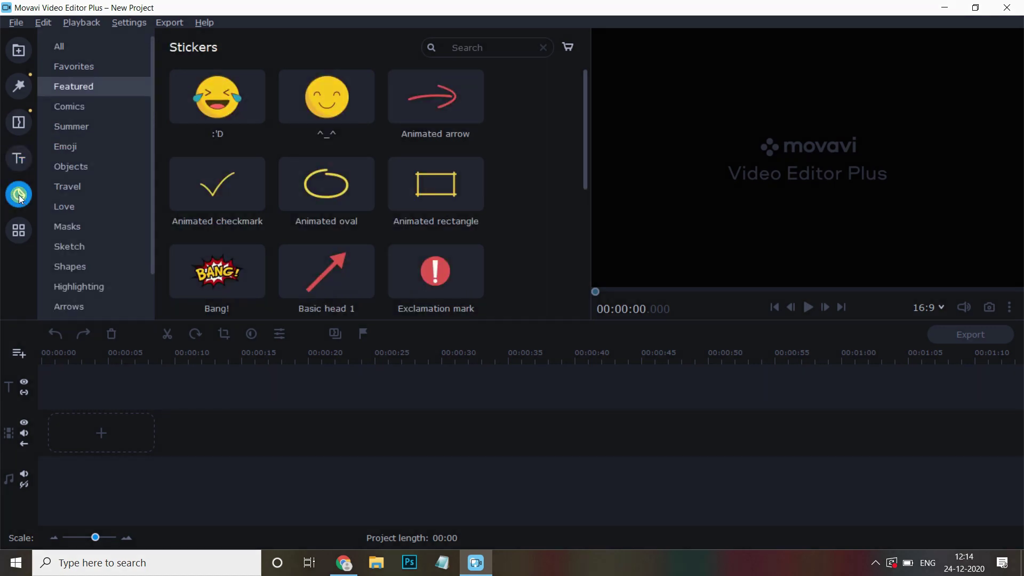
click(18, 227)
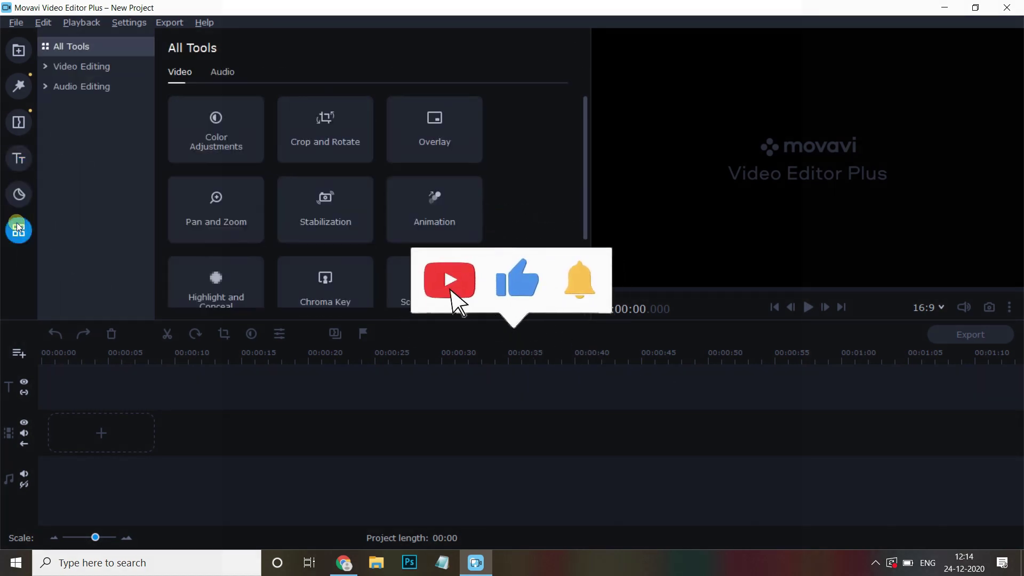
click(180, 76)
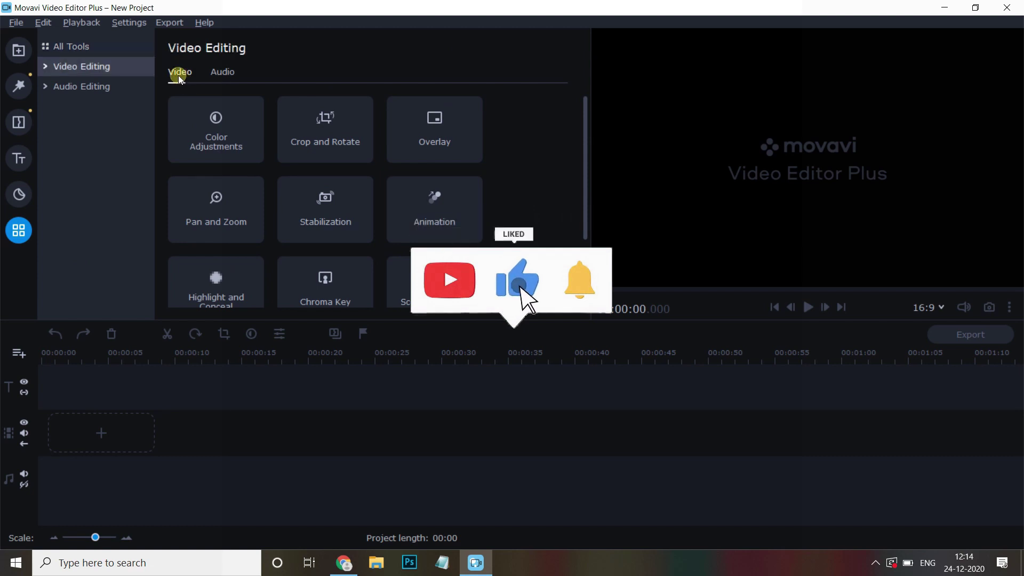
click(219, 74)
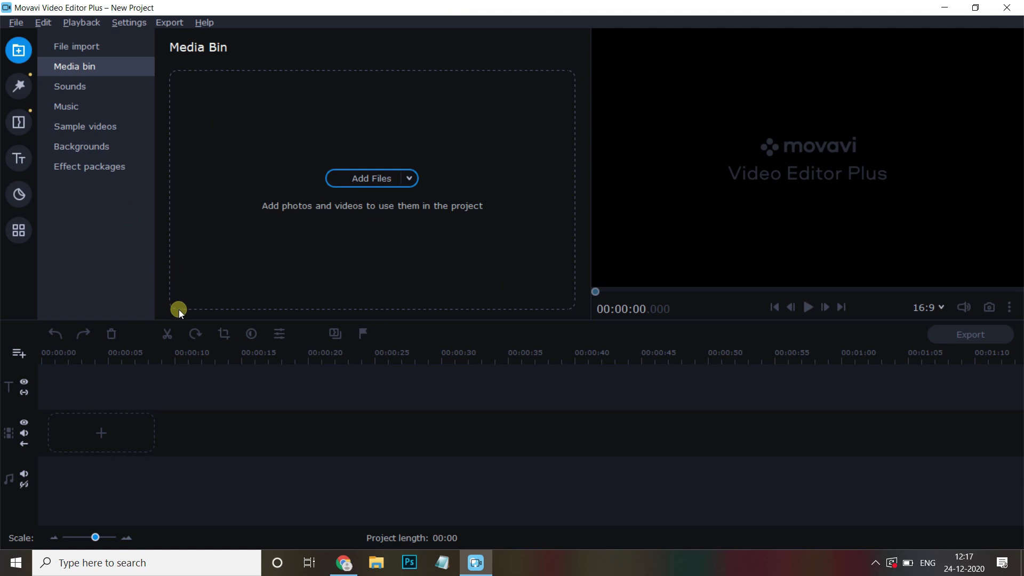
Open the file picker, close it without adding anything, and return to the media bin
click(82, 48)
click(373, 156)
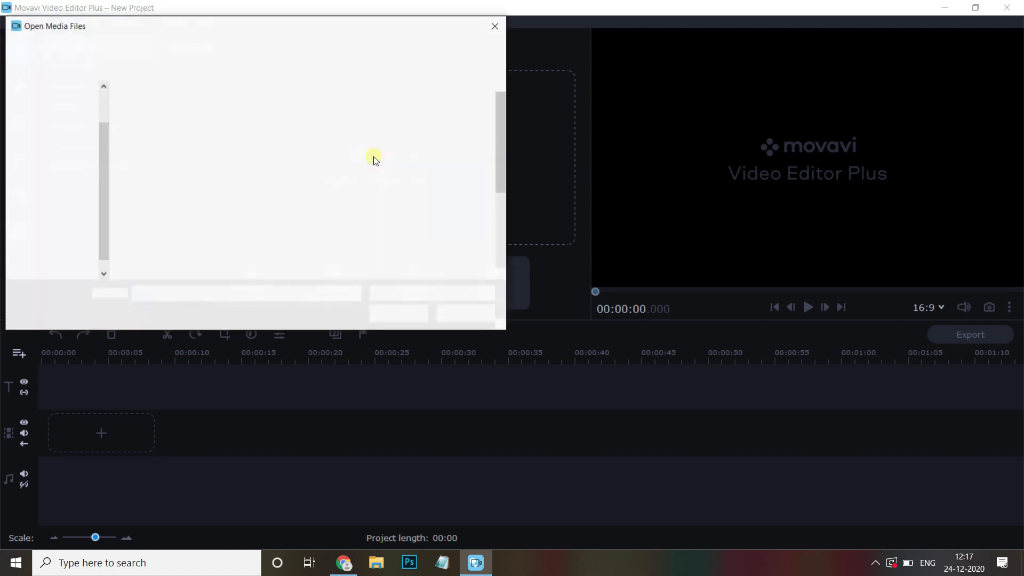
click(496, 26)
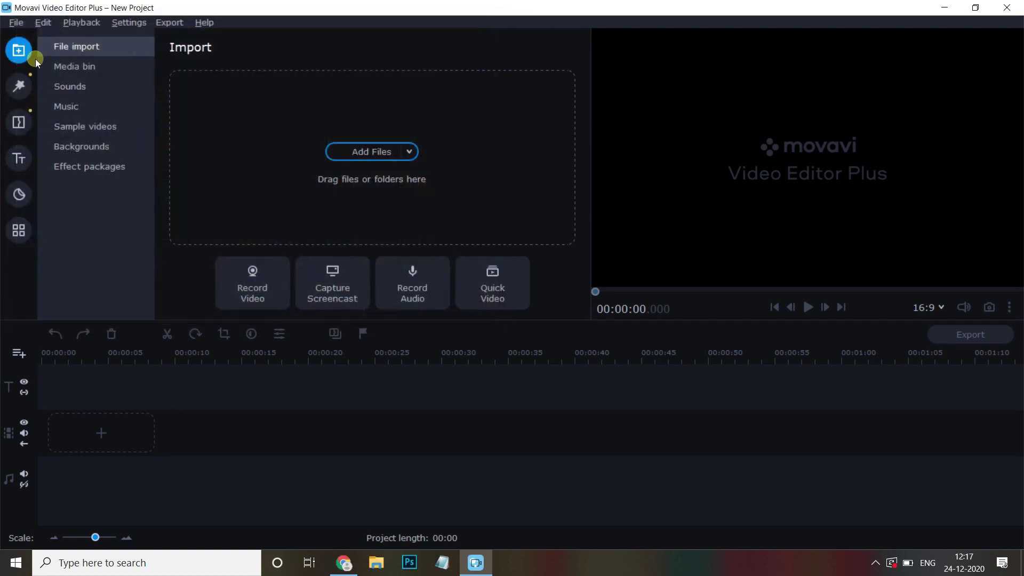
click(70, 70)
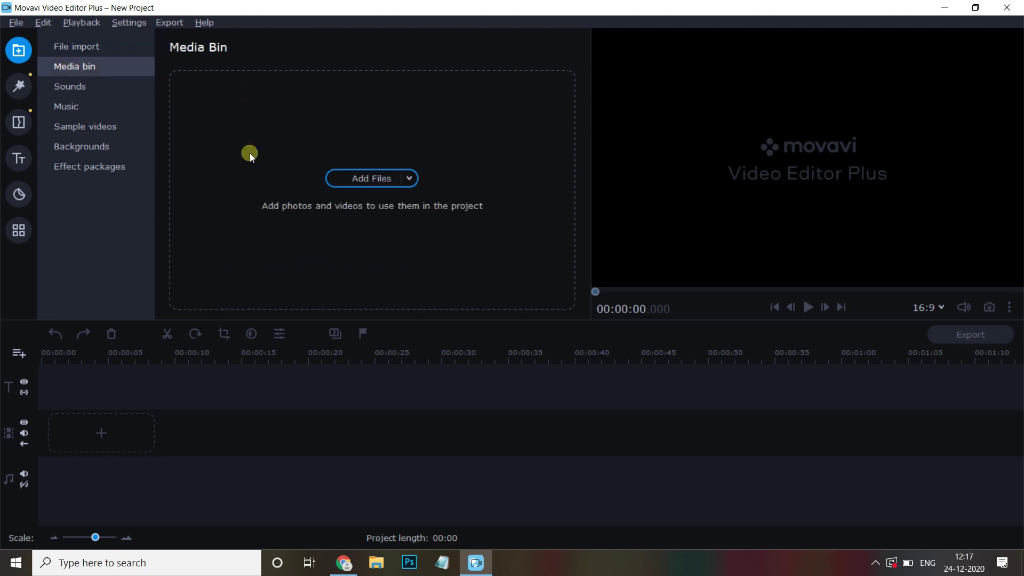
Import the three motorcycle clips, Back_In_Town music and three images from the vsdc folder
click(355, 182)
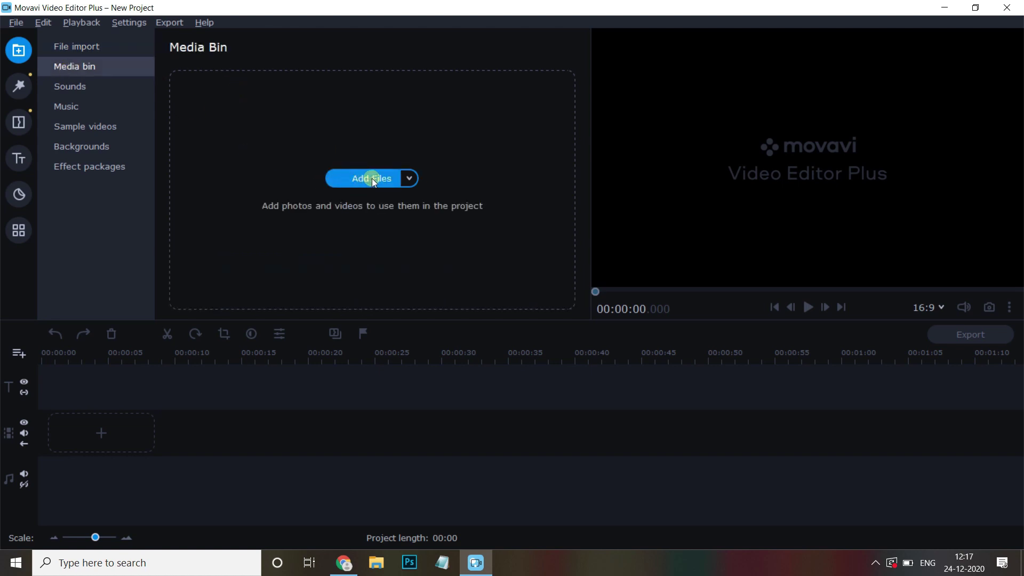
click(370, 180)
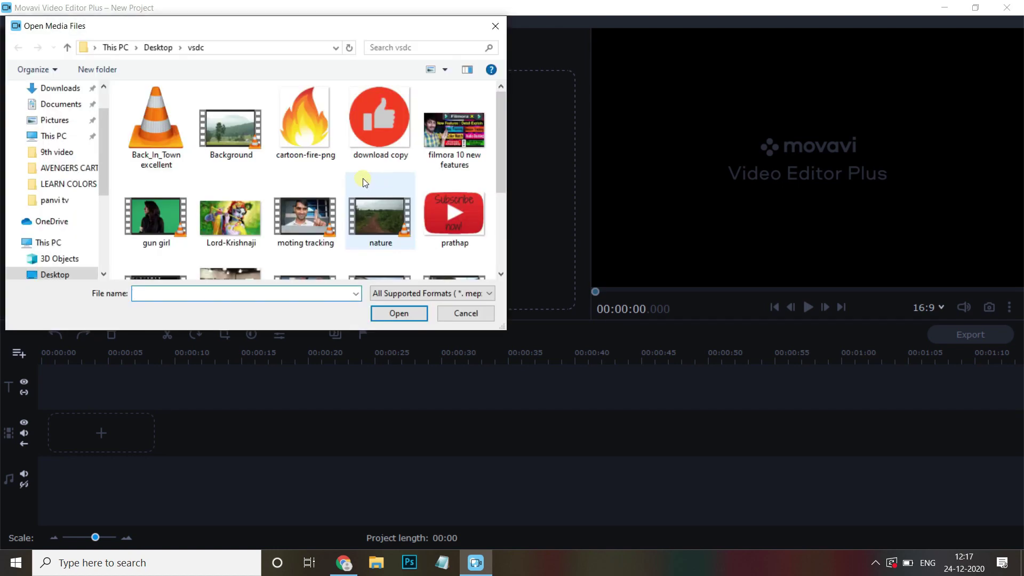
drag(498, 130, 504, 184)
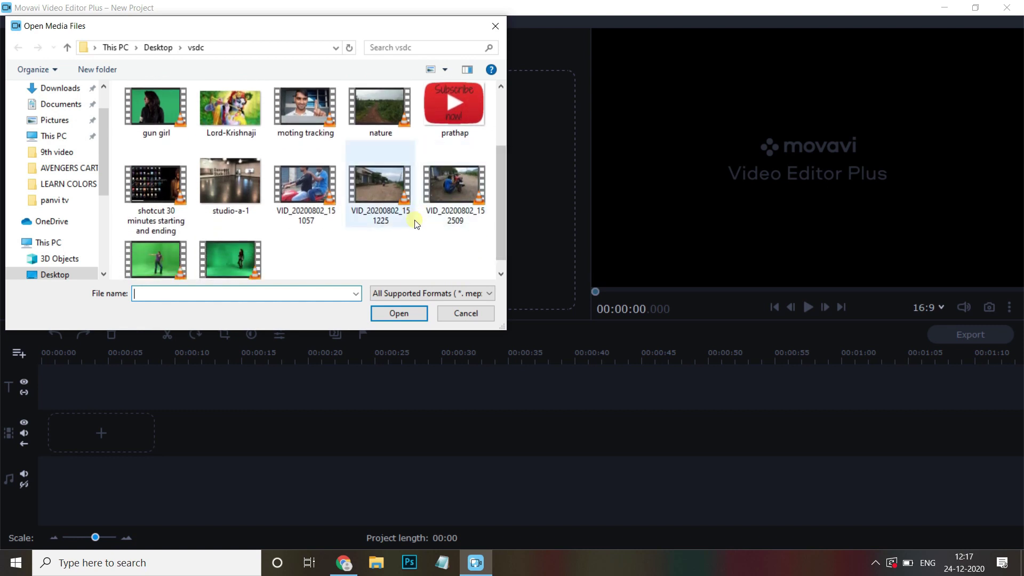
click(460, 199)
ctrl+click(318, 192)
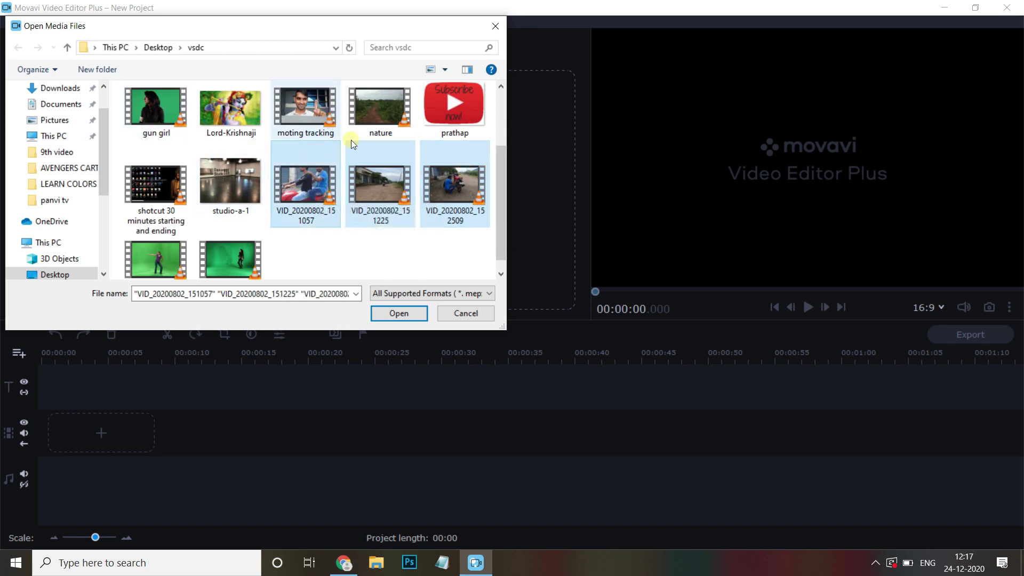
ctrl+click(236, 114)
scroll(429, 162, up, 2)
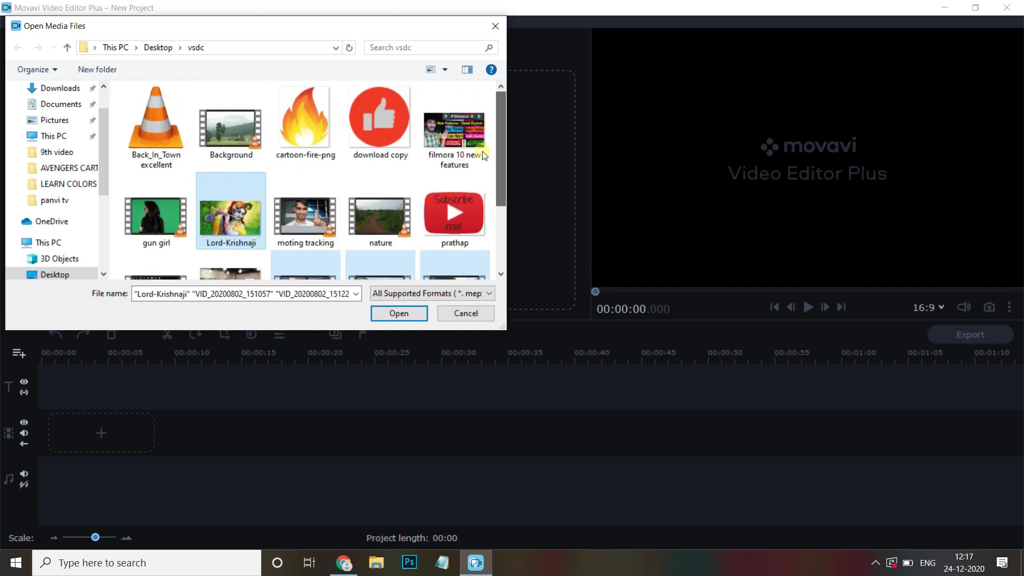
ctrl+click(306, 113)
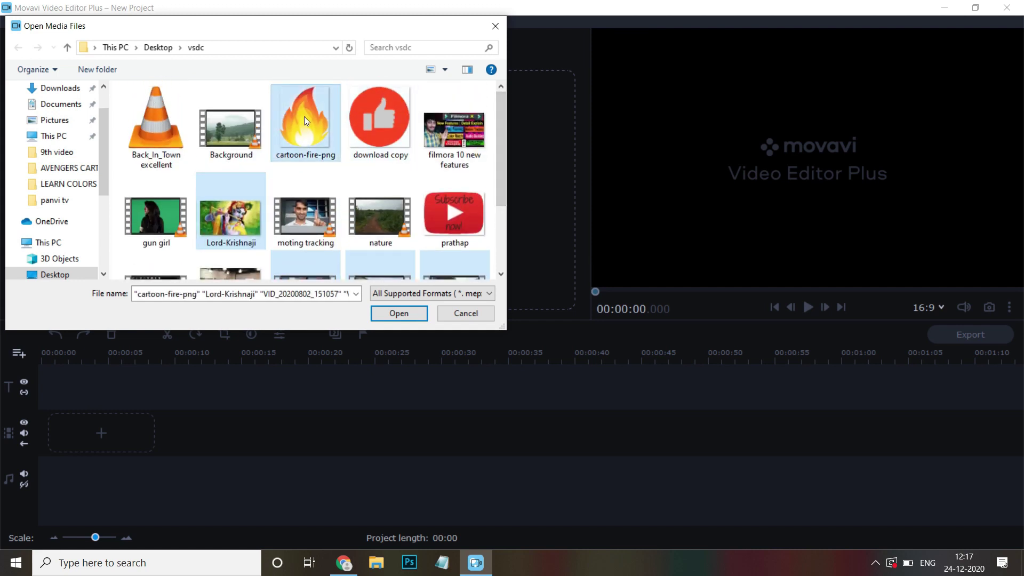
ctrl+click(158, 132)
ctrl+click(472, 130)
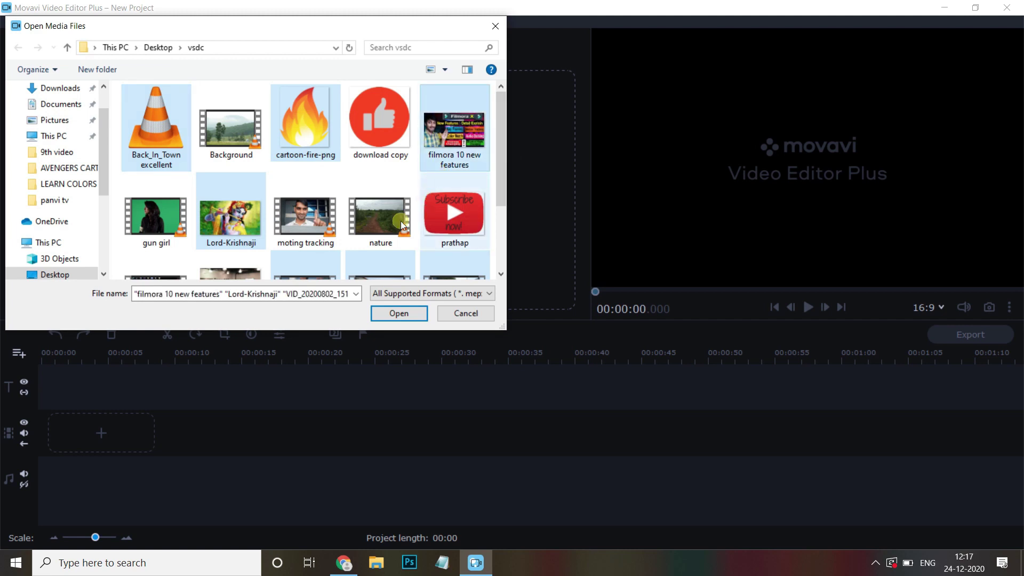
click(402, 313)
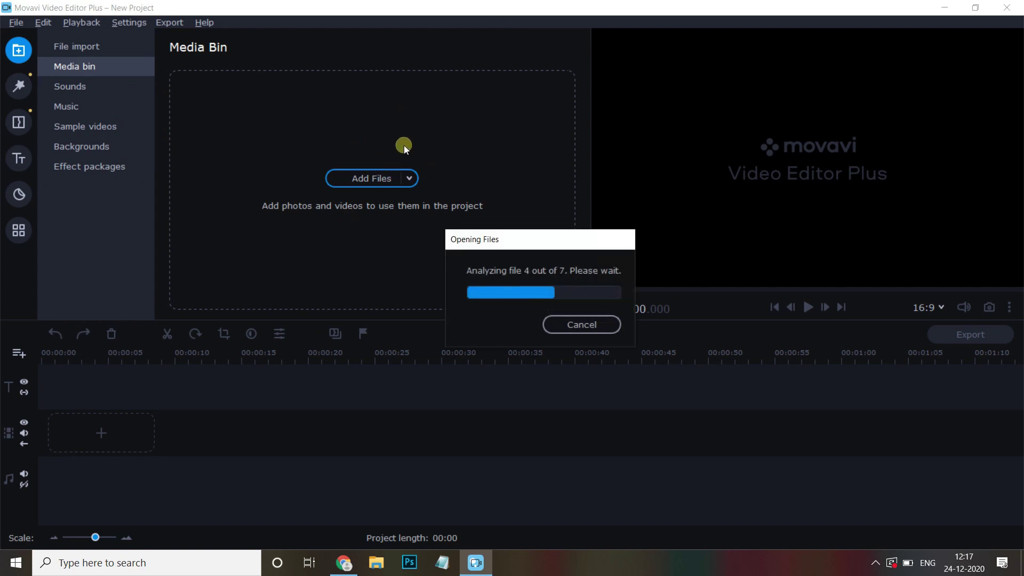
Browse the Sounds, Music, Sample videos, Backgrounds and Effect packages lists, then return to the Media bin
click(92, 51)
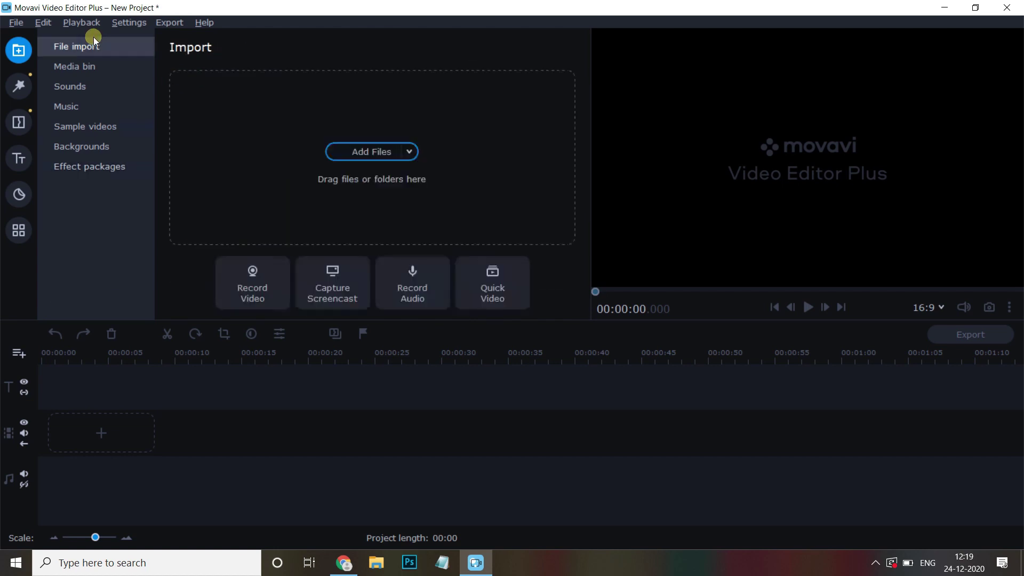
click(86, 68)
click(86, 87)
click(85, 104)
click(85, 127)
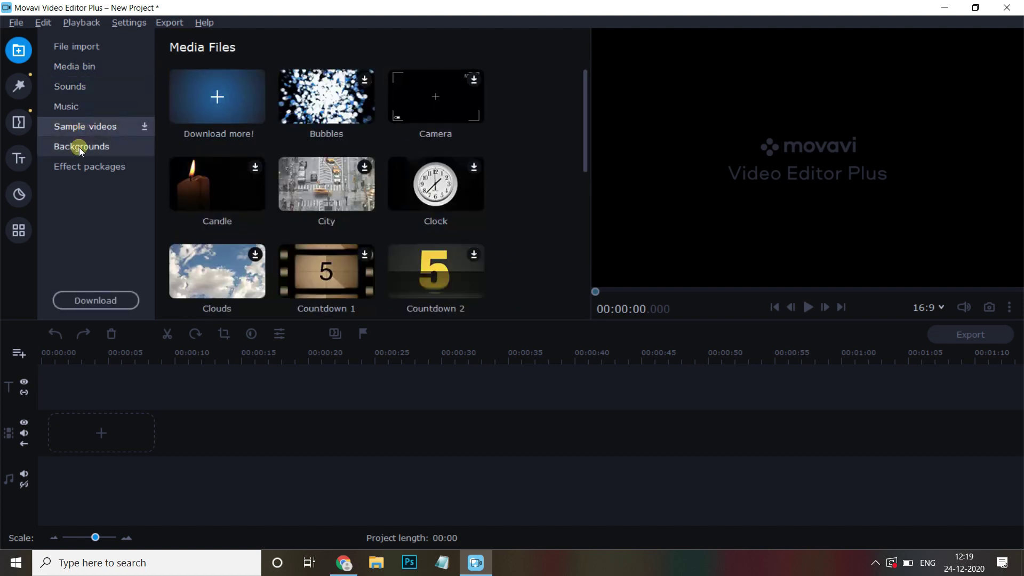
click(79, 150)
click(79, 167)
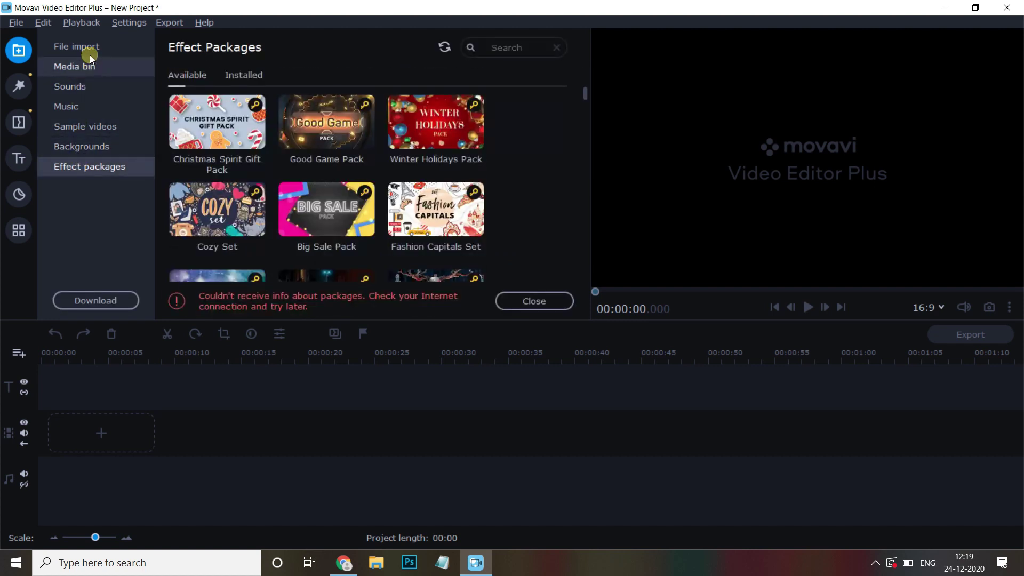
click(92, 49)
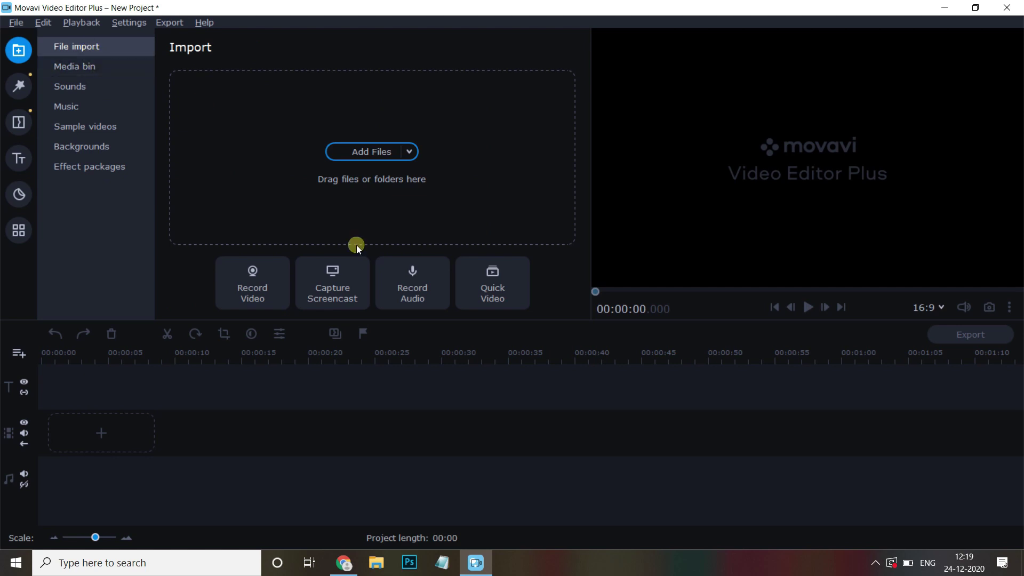
click(74, 66)
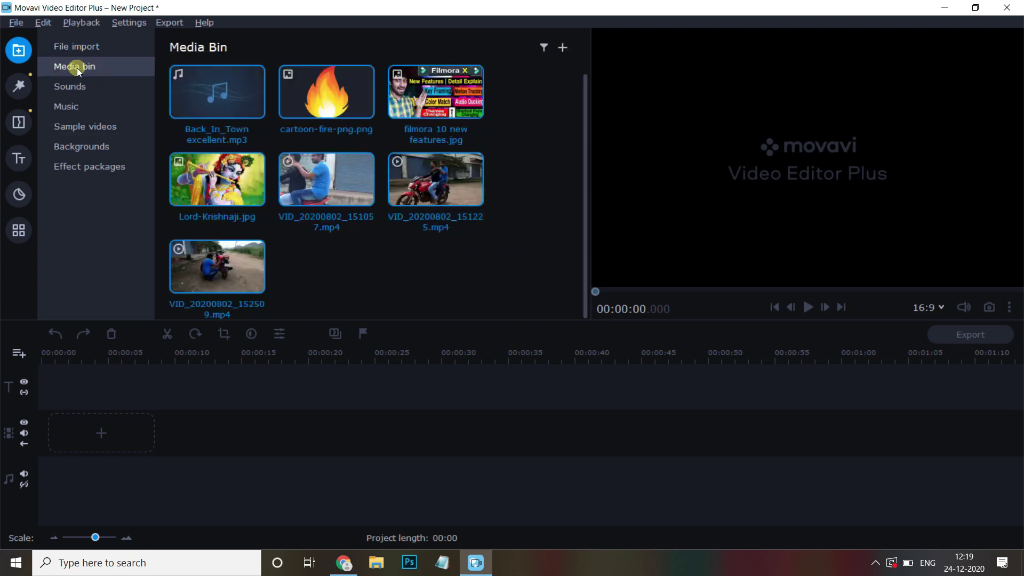
Place VID_20200802_151225.mp4 at the timeline start, then drag VID_20200802_151057 onto the timeline
click(443, 180)
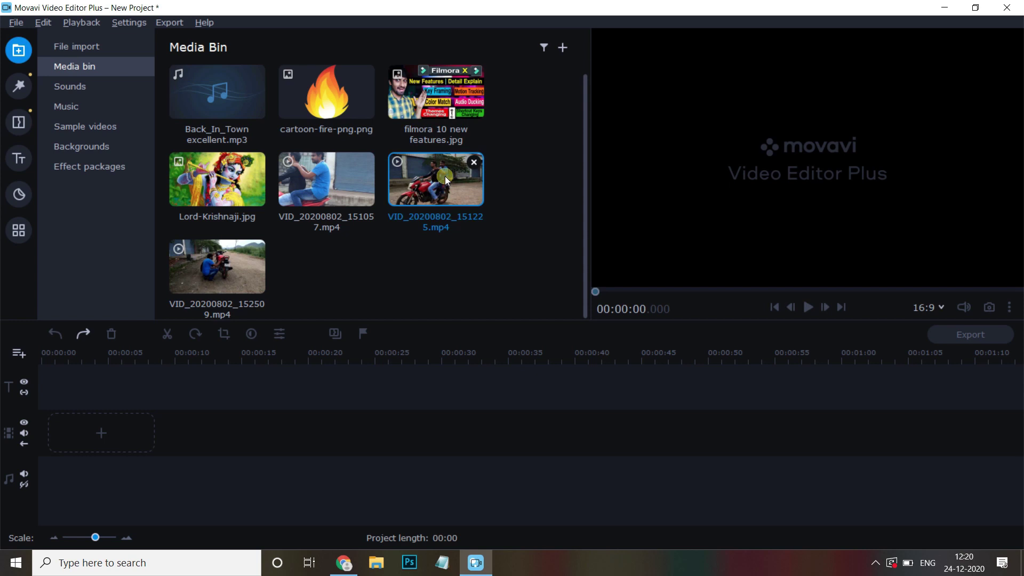
drag(263, 366, 52, 413)
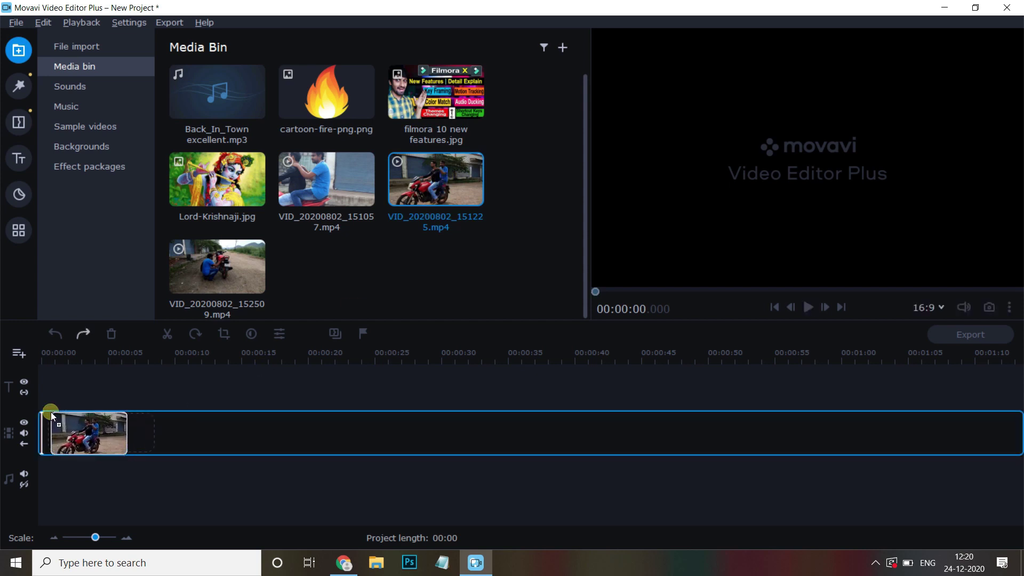
click(132, 495)
click(94, 434)
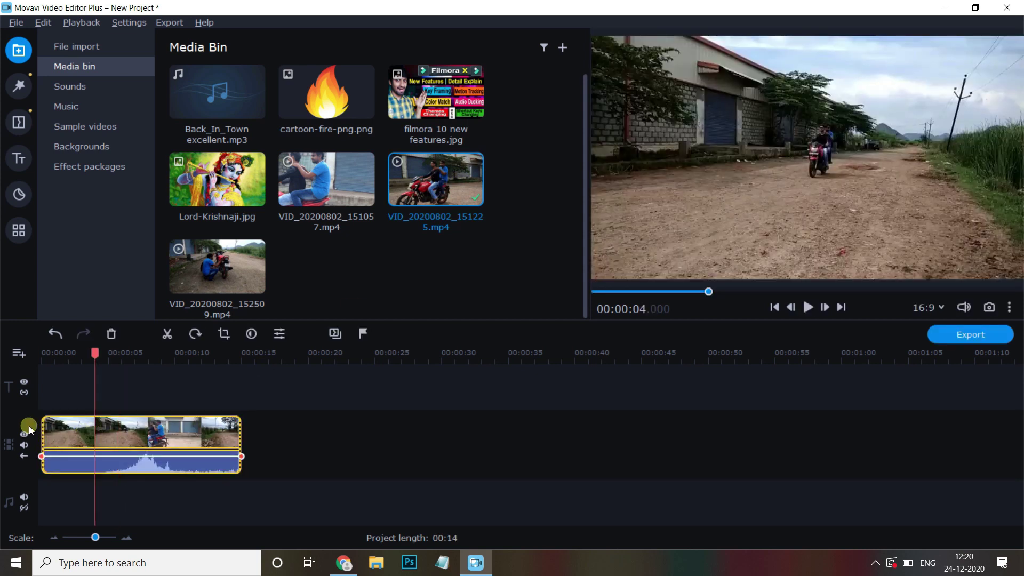
click(13, 468)
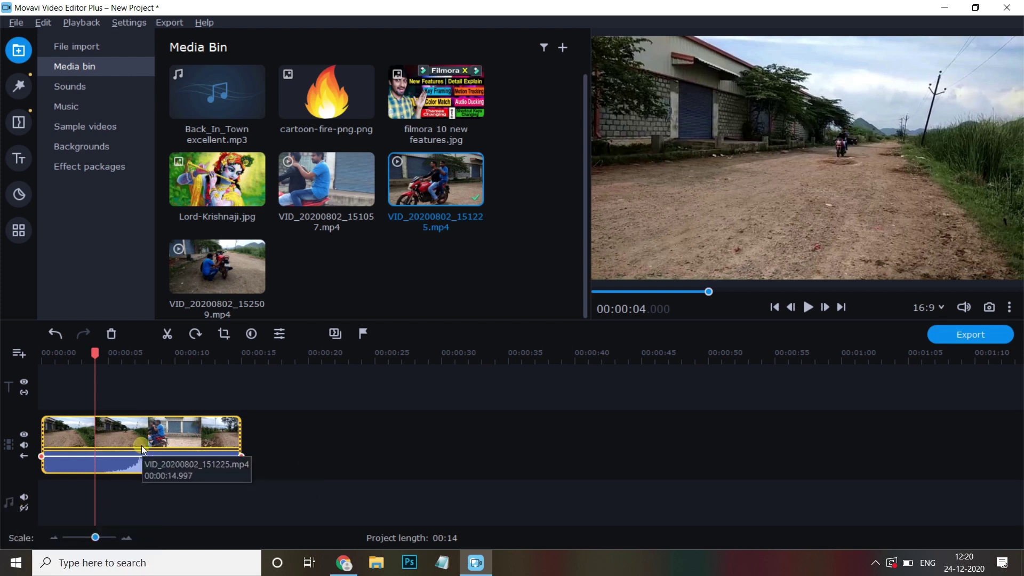
drag(344, 181, 191, 370)
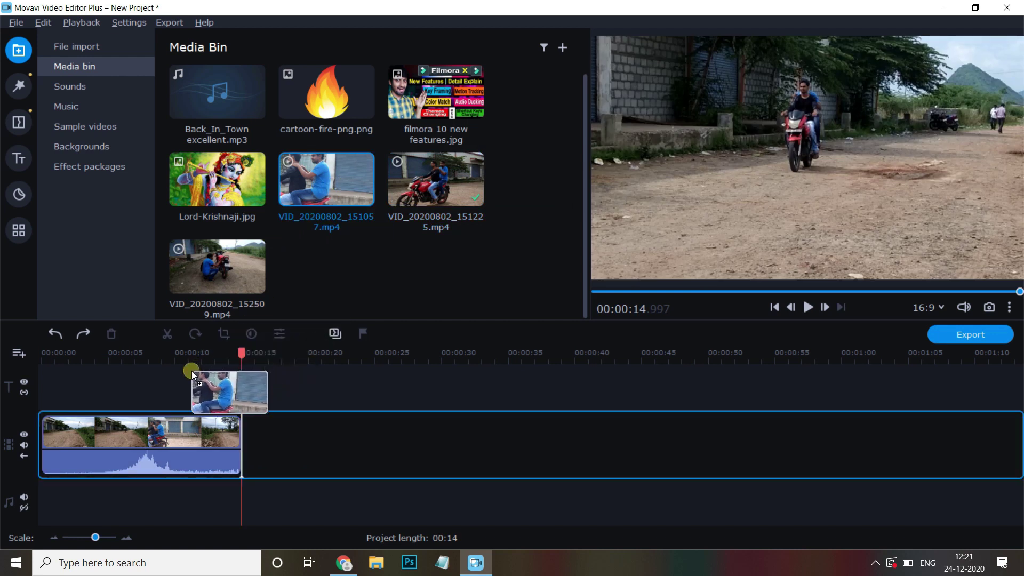
drag(191, 370, 191, 370)
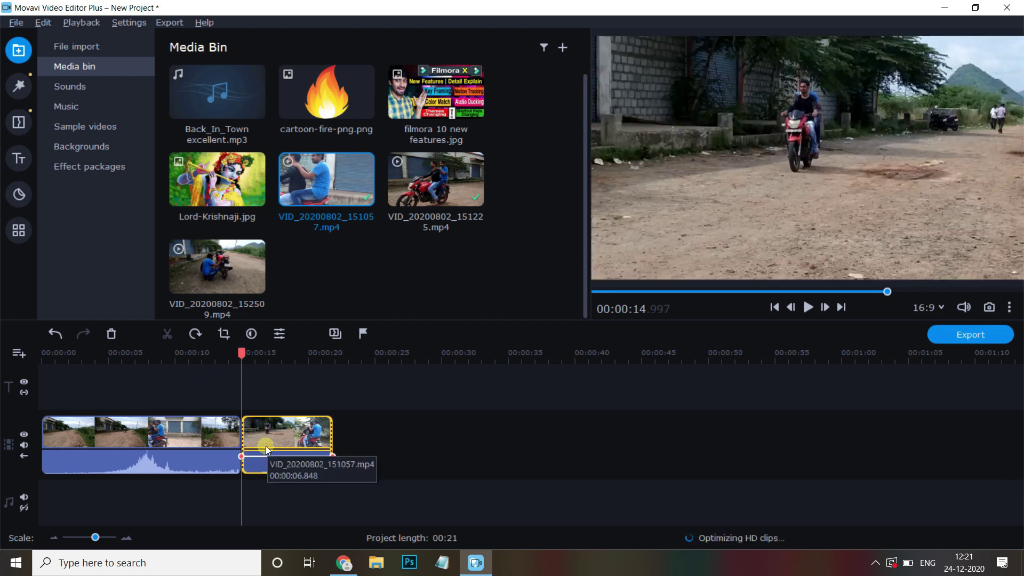
drag(267, 446, 202, 440)
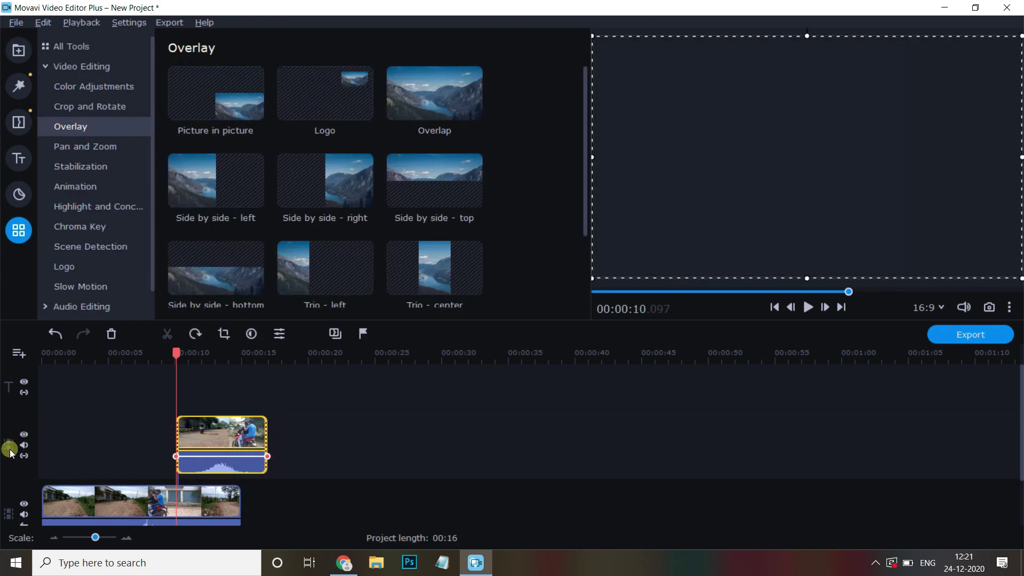
key(ctrl+z)
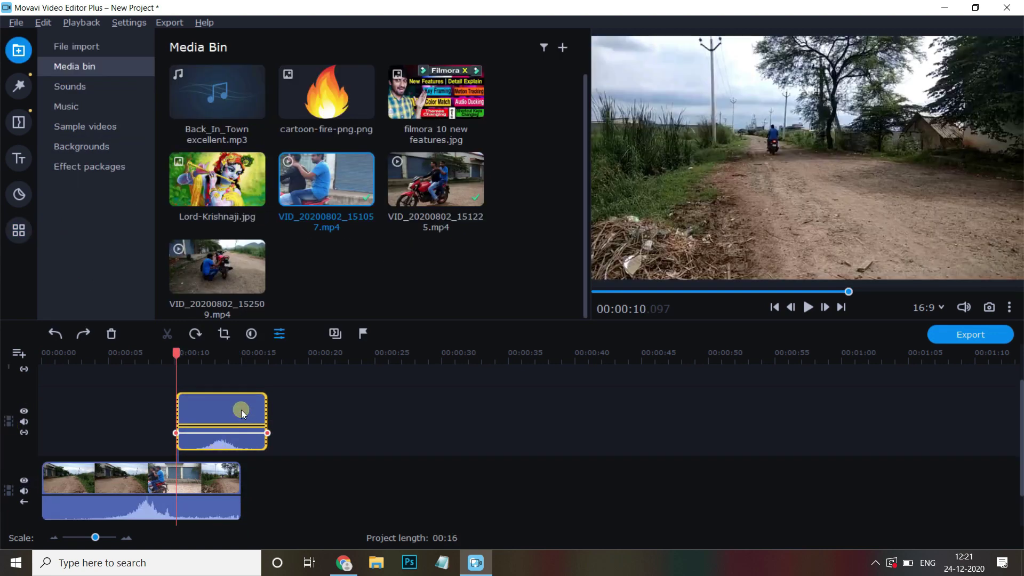
click(241, 411)
key(Delete)
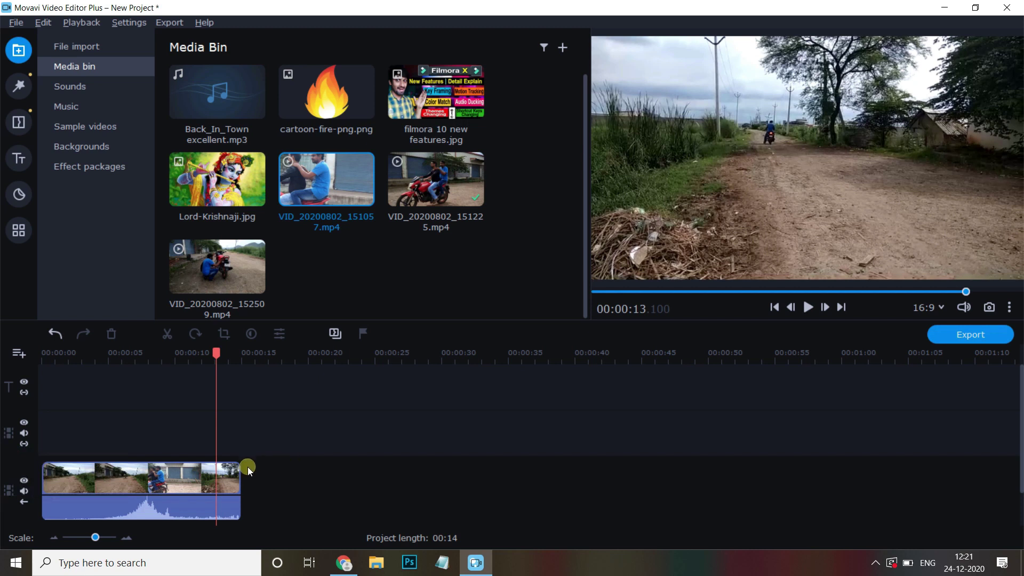
right_click(260, 442)
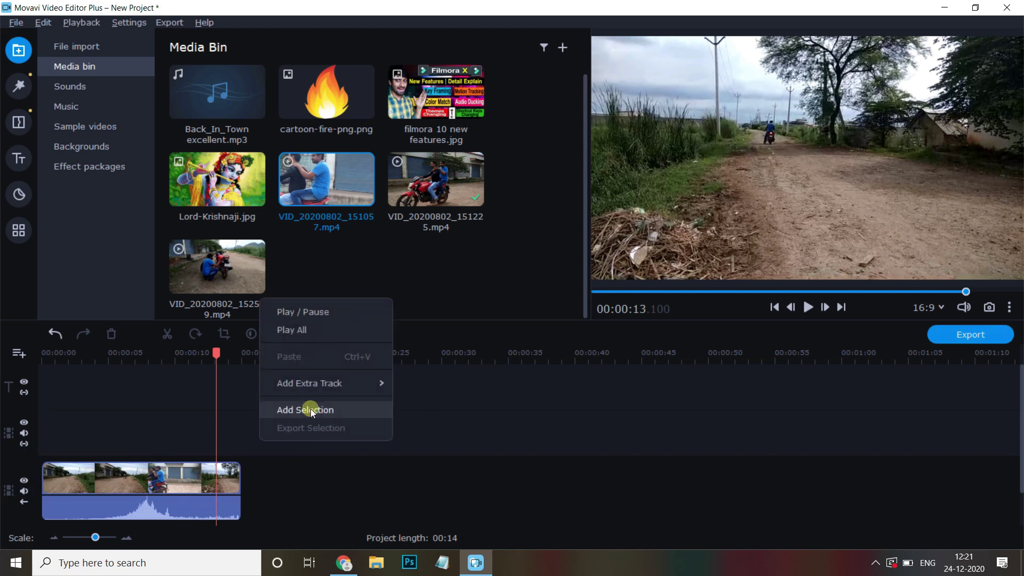
mouse_move(313, 385)
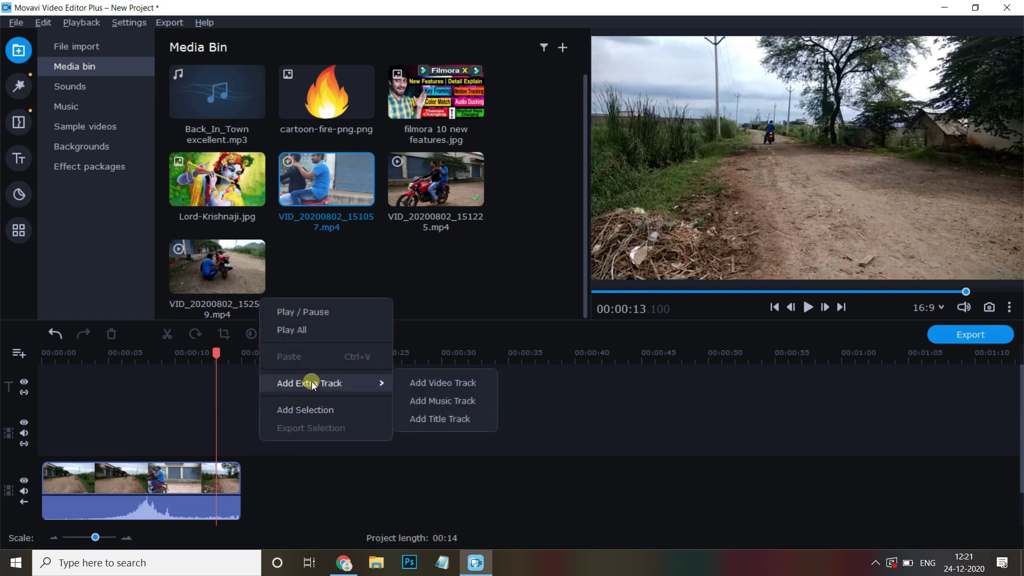
click(434, 384)
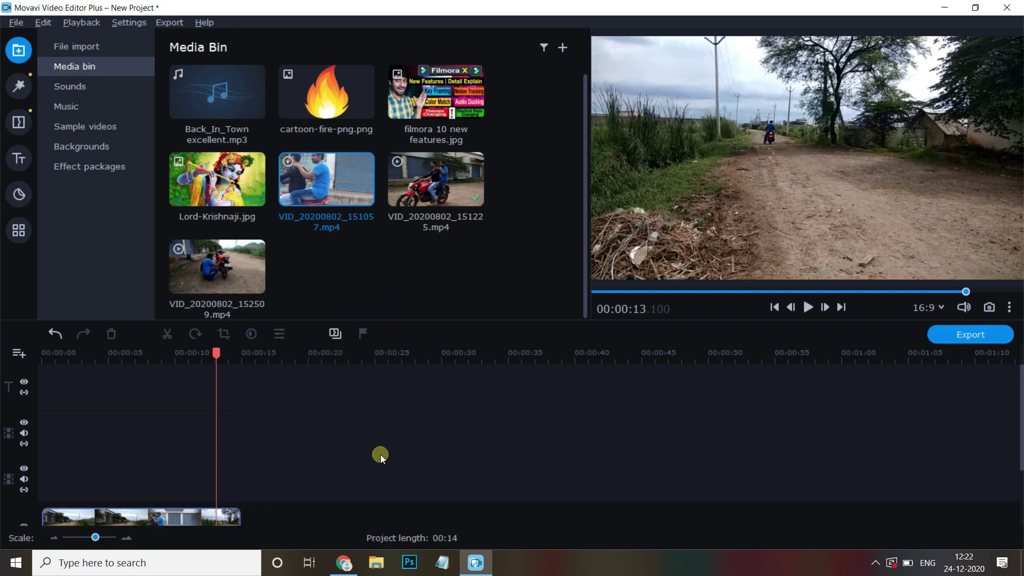
right_click(10, 478)
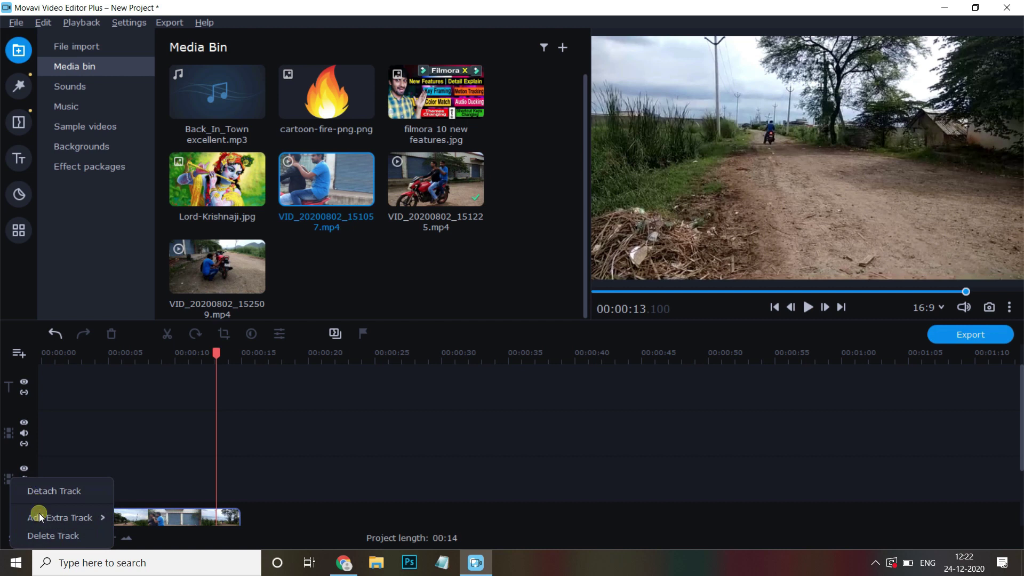
click(37, 536)
right_click(10, 440)
click(41, 495)
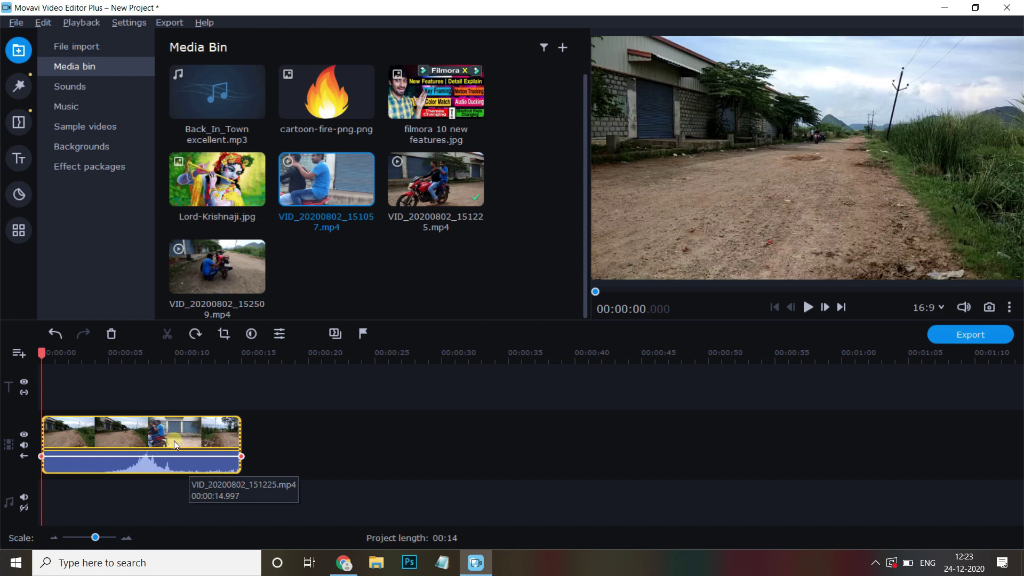
click(809, 307)
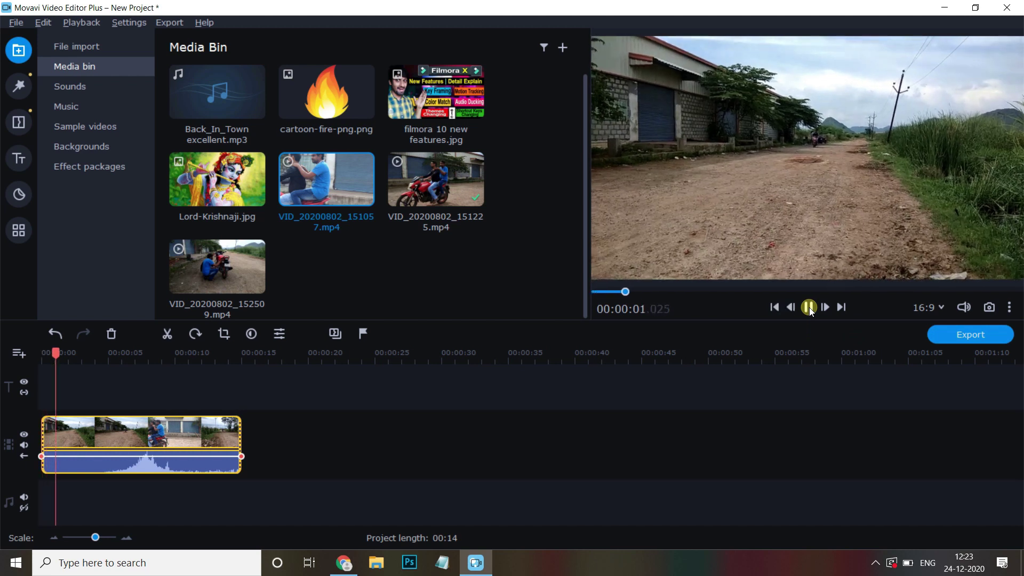
click(809, 307)
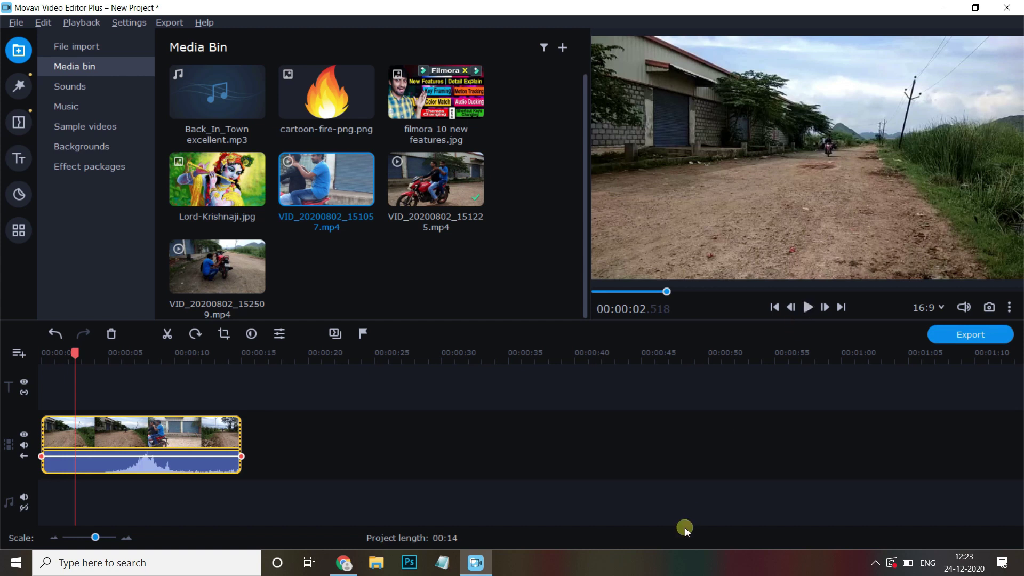
key(space)
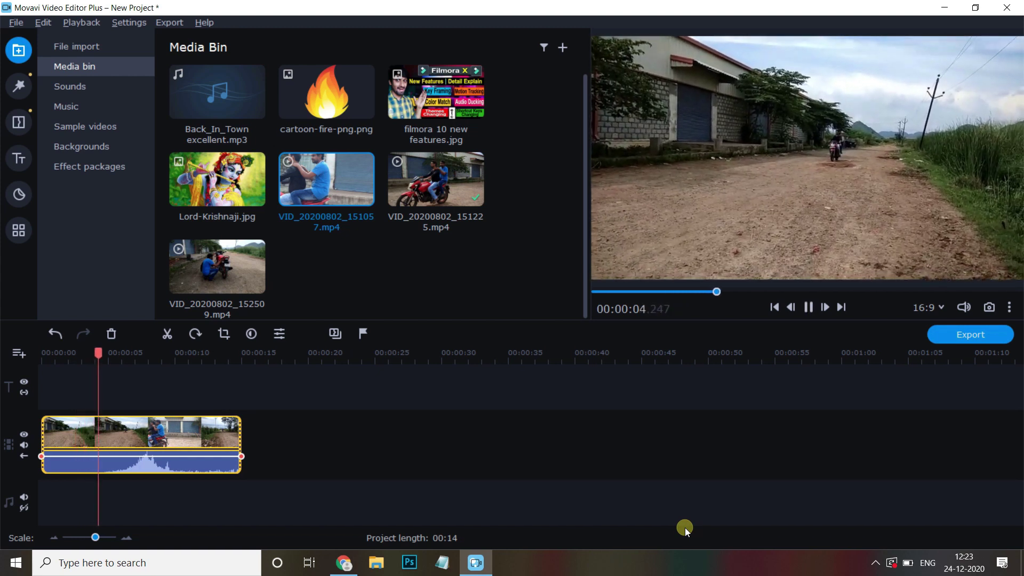
key(space)
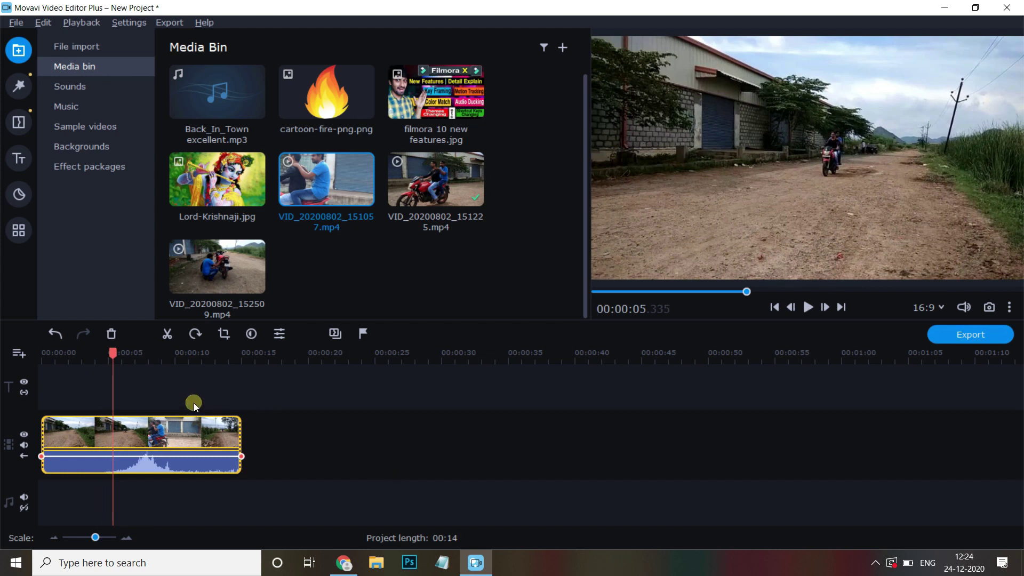
mouse_move(118, 354)
mouse_down()
mouse_move(176, 358)
mouse_move(138, 360)
mouse_up()
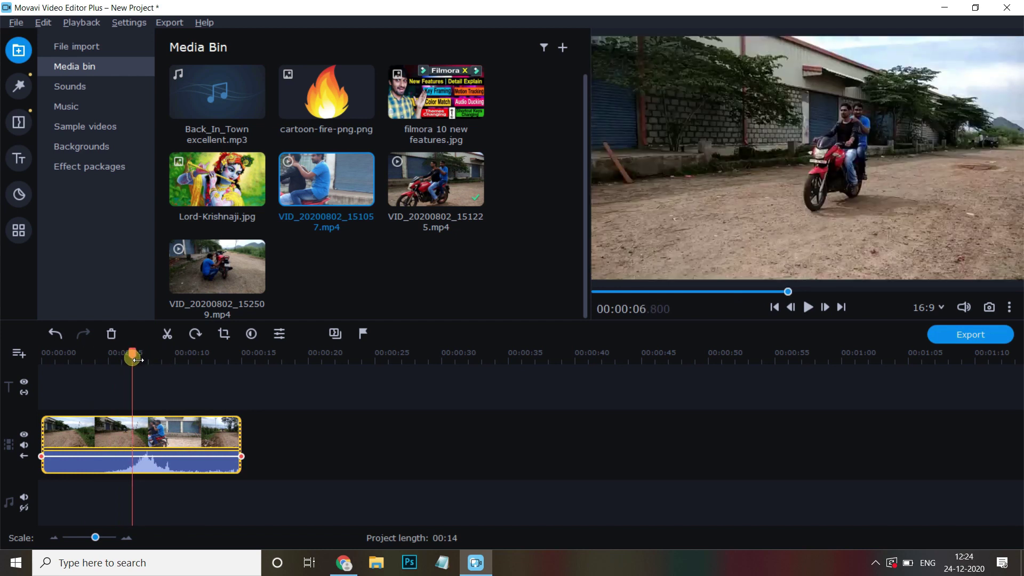
drag(138, 360, 156, 358)
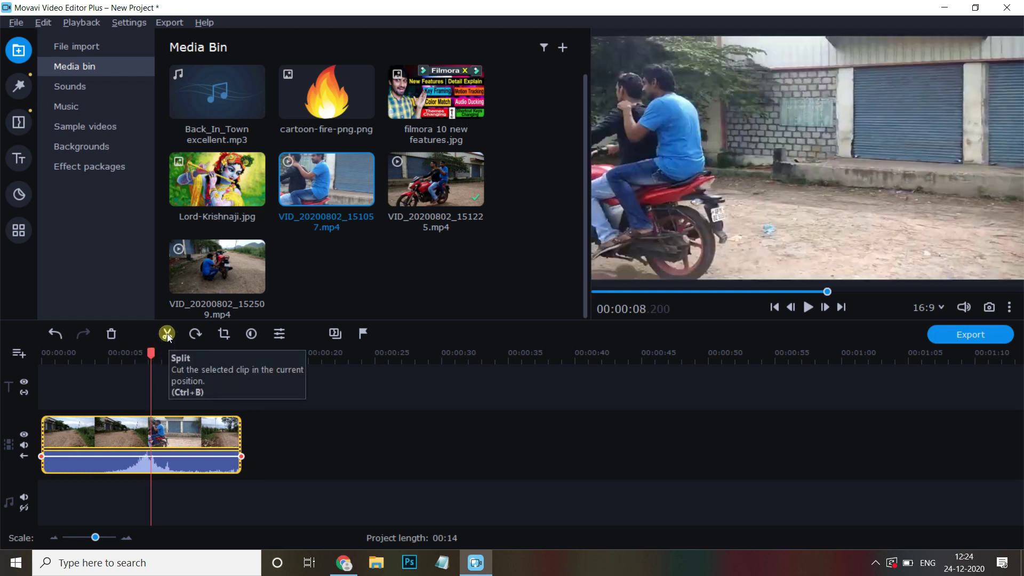
Split the motorcycle clip at about 8.2 seconds, then split the first part at 3.75 seconds
click(167, 334)
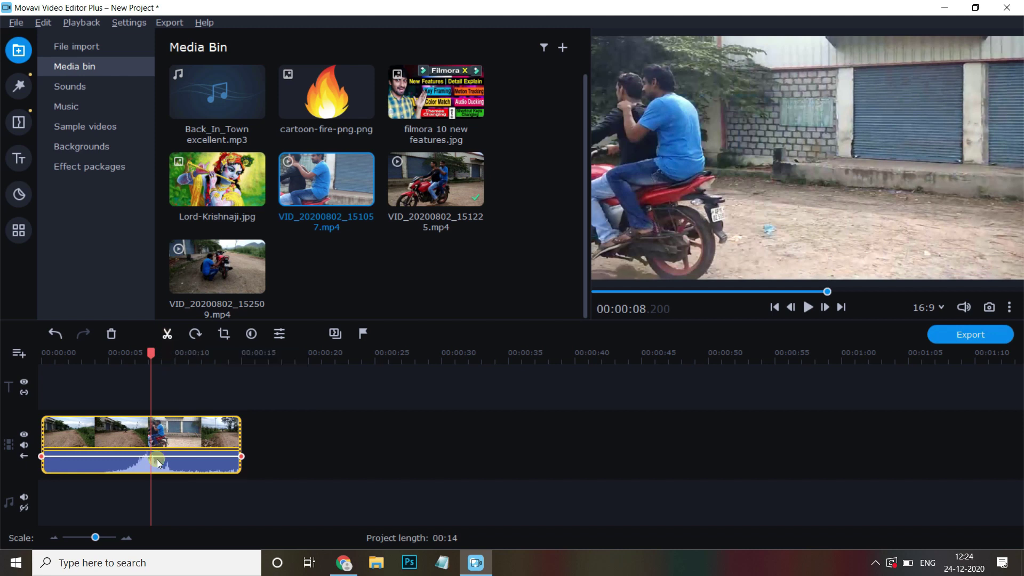
click(172, 434)
drag(173, 435, 281, 442)
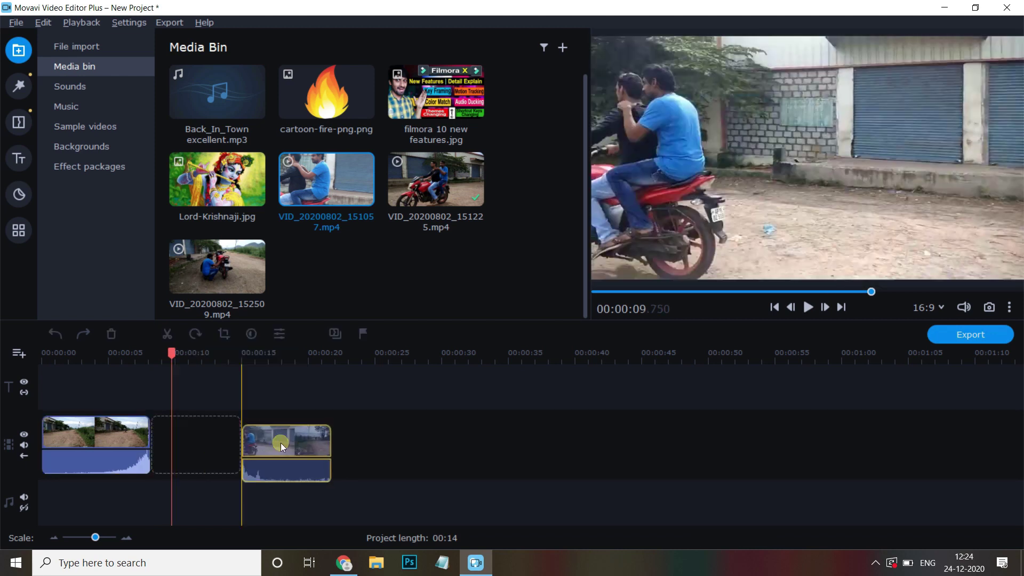
drag(150, 361, 85, 374)
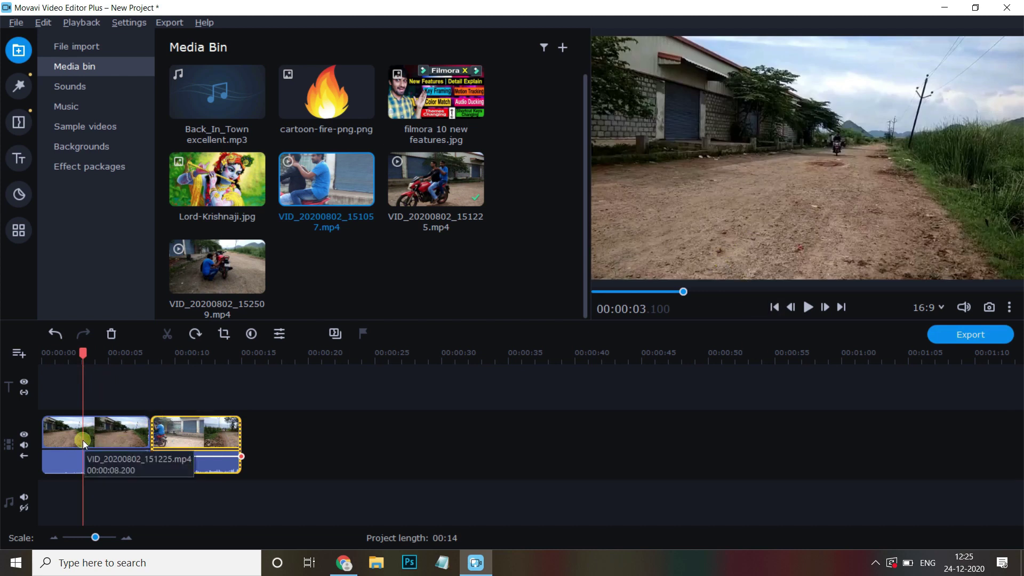
drag(84, 354, 98, 356)
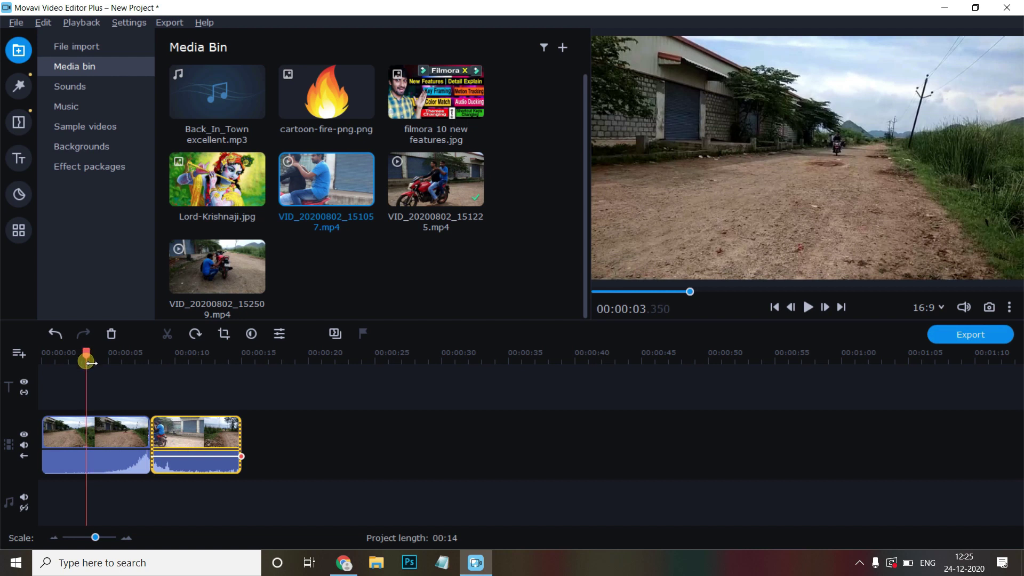
click(169, 334)
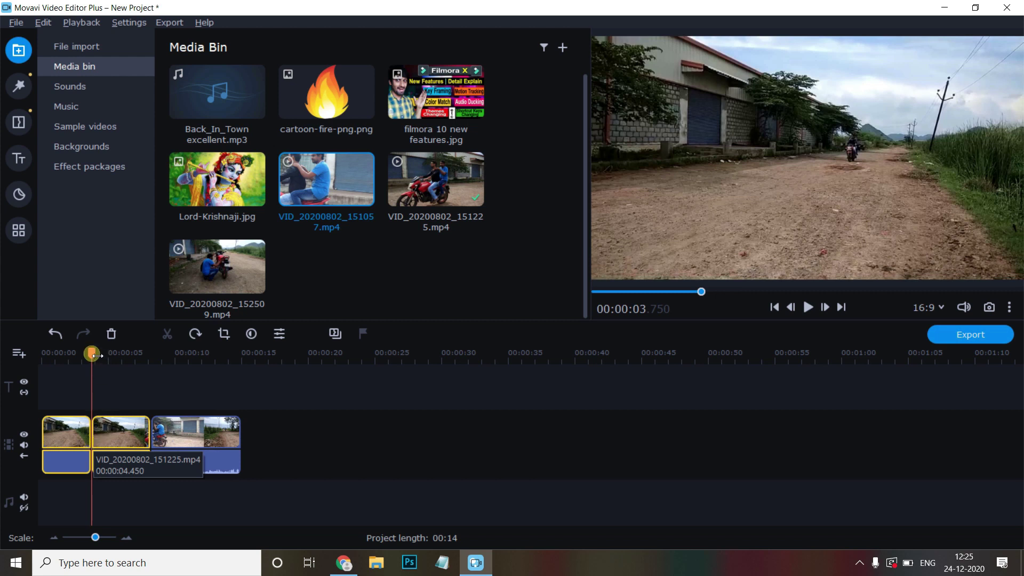
drag(97, 356, 122, 408)
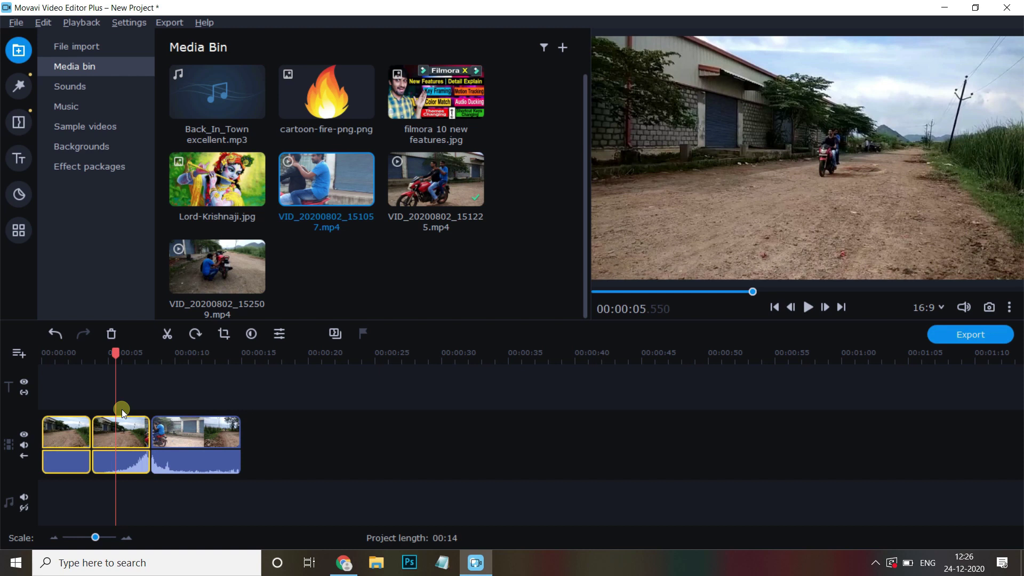
Undo and redo the 8.2 and 3.75-second splits repeatedly, ending with the first two pieces rejoined
key(ctrl+z)
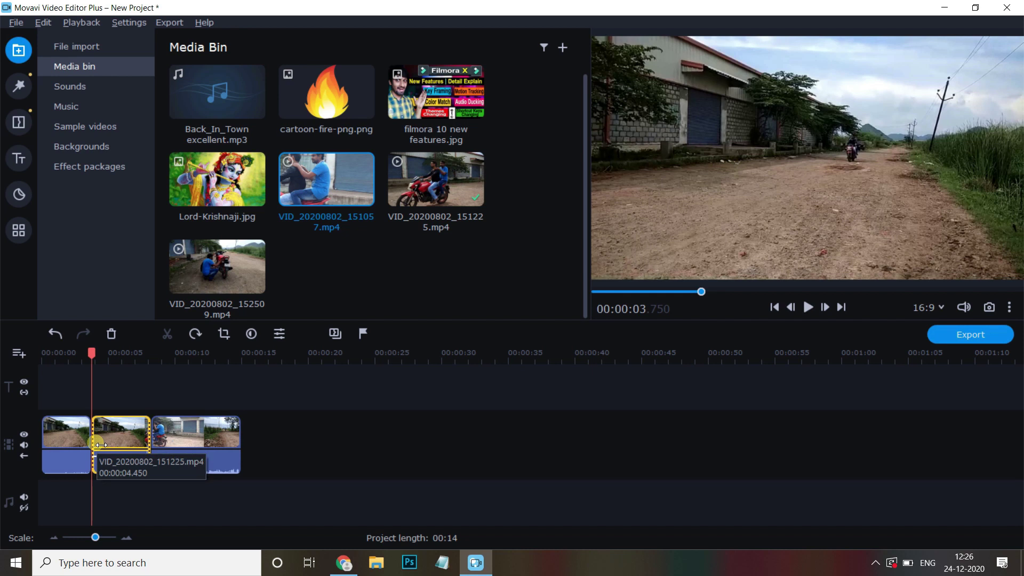
key(ctrl+z)
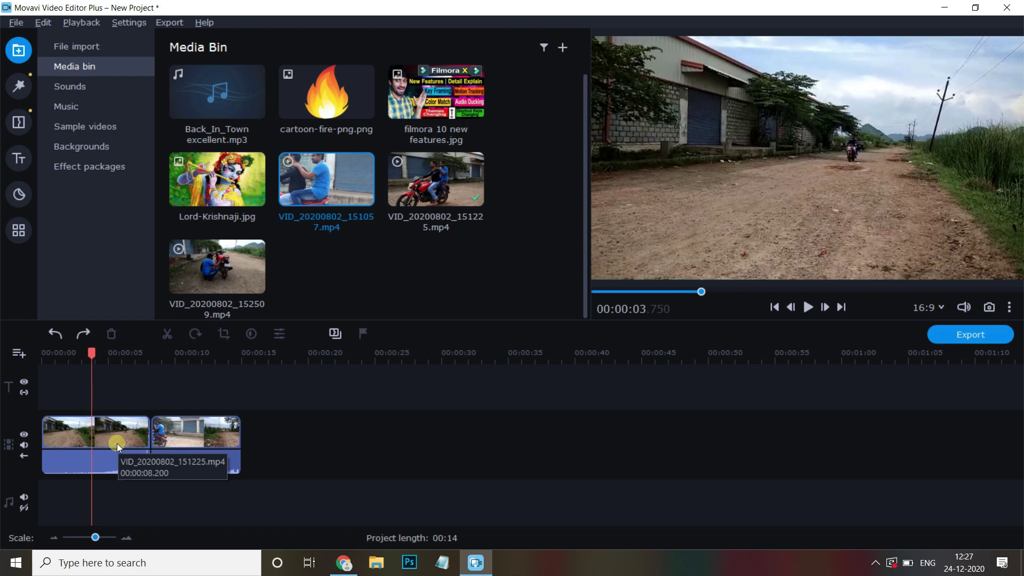
key(ctrl+z)
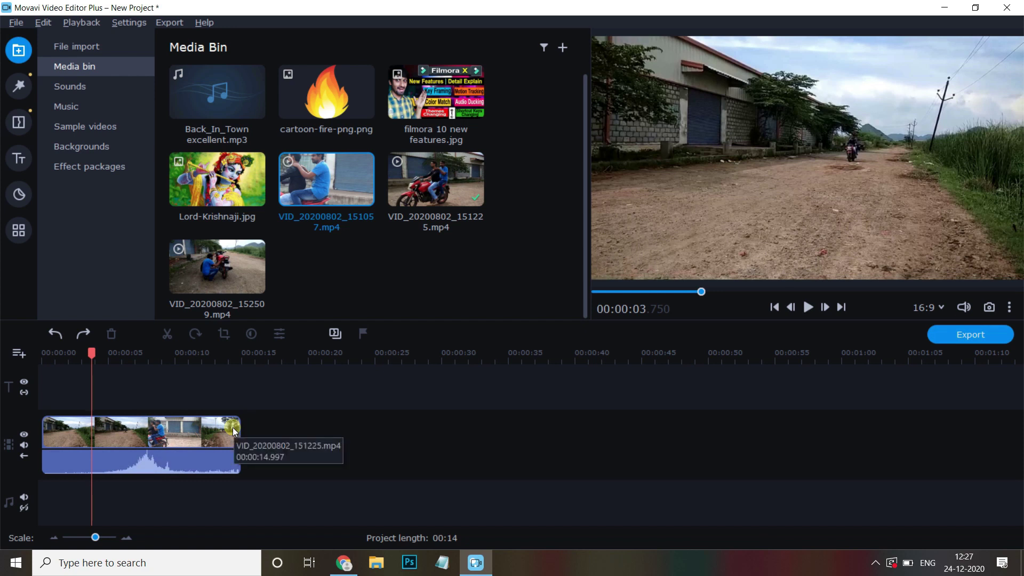
key(ctrl+y)
key(ctrl+y)
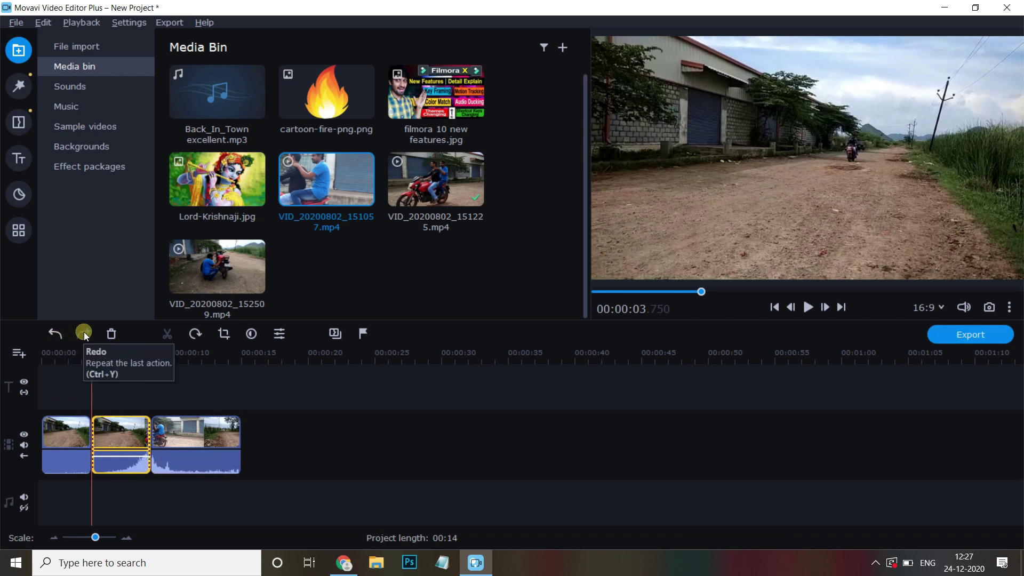
click(52, 335)
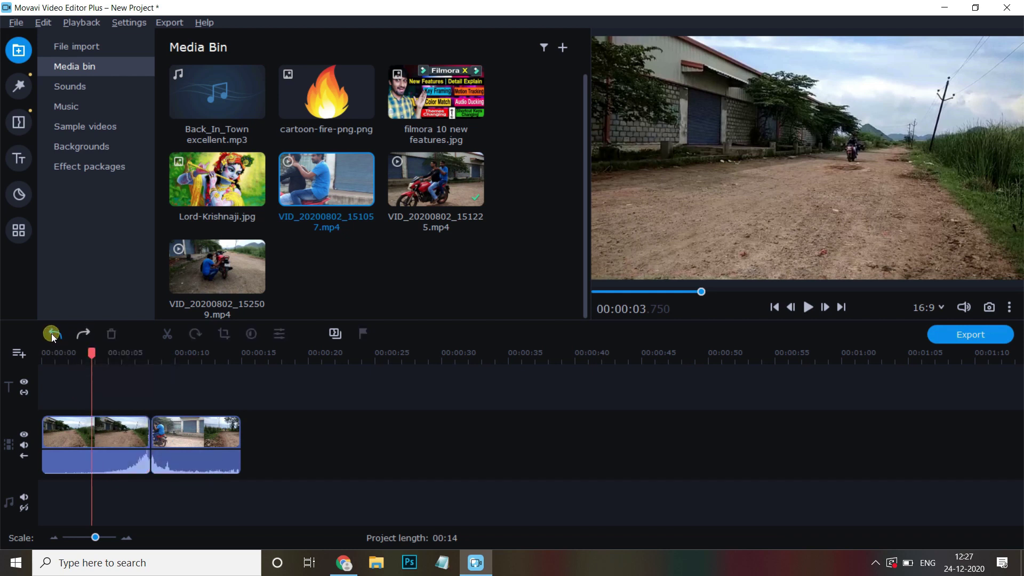
click(84, 334)
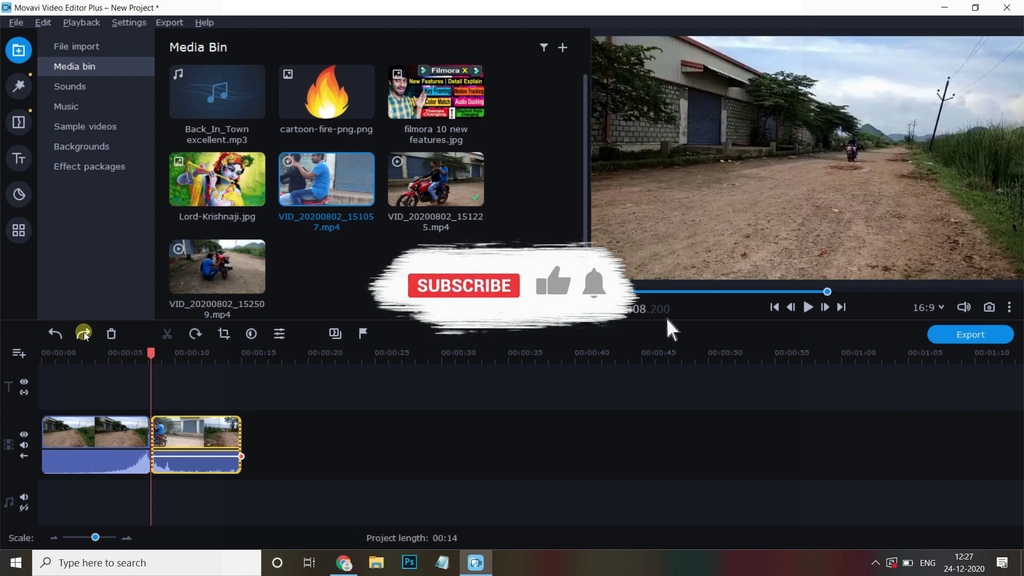
click(84, 334)
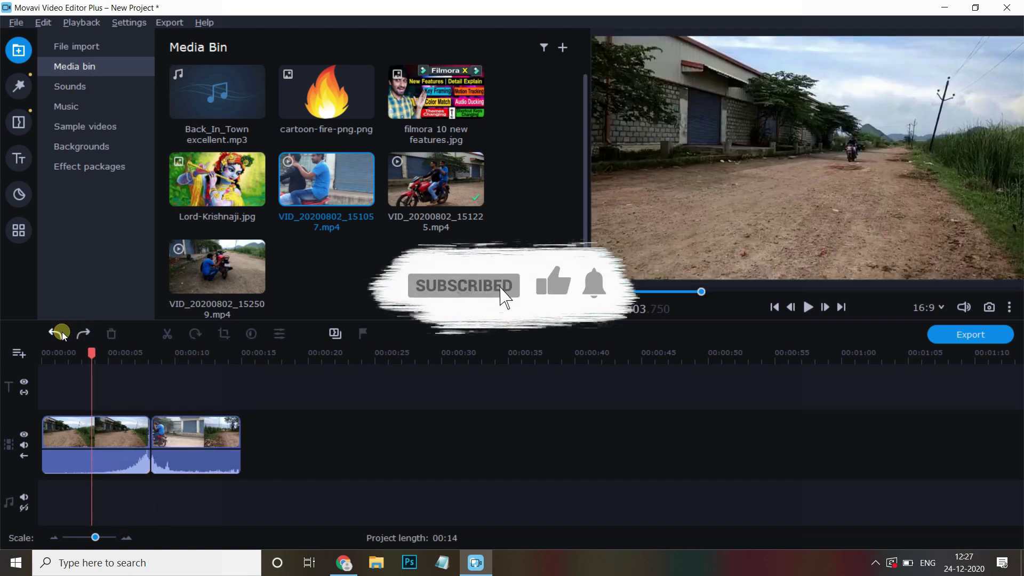
click(60, 333)
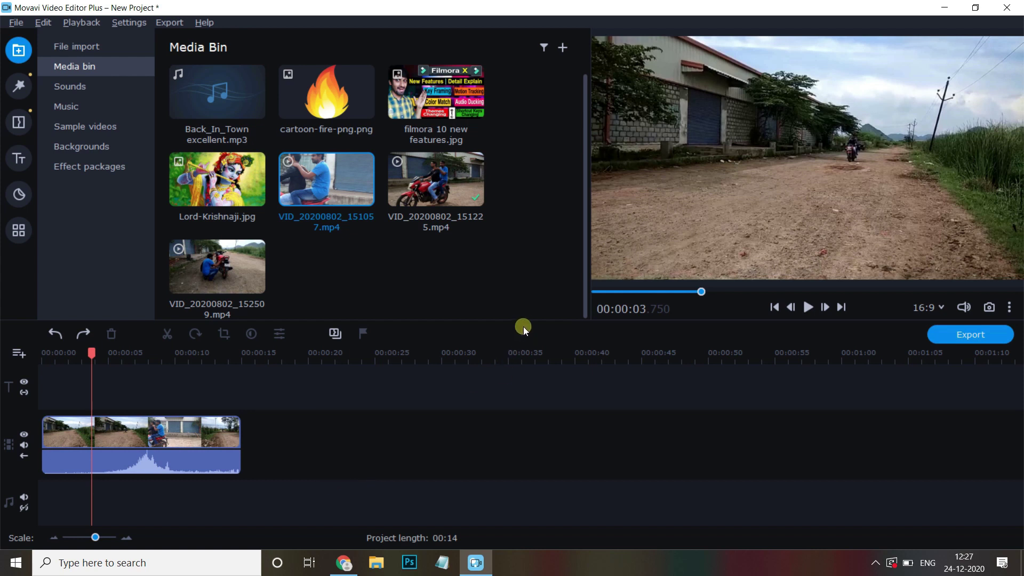
Resize the timeline, media bin and preview panels, giving the preview more width
mouse_move(530, 323)
mouse_down()
mouse_move(533, 233)
mouse_move(517, 323)
mouse_up()
drag(594, 64, 463, 70)
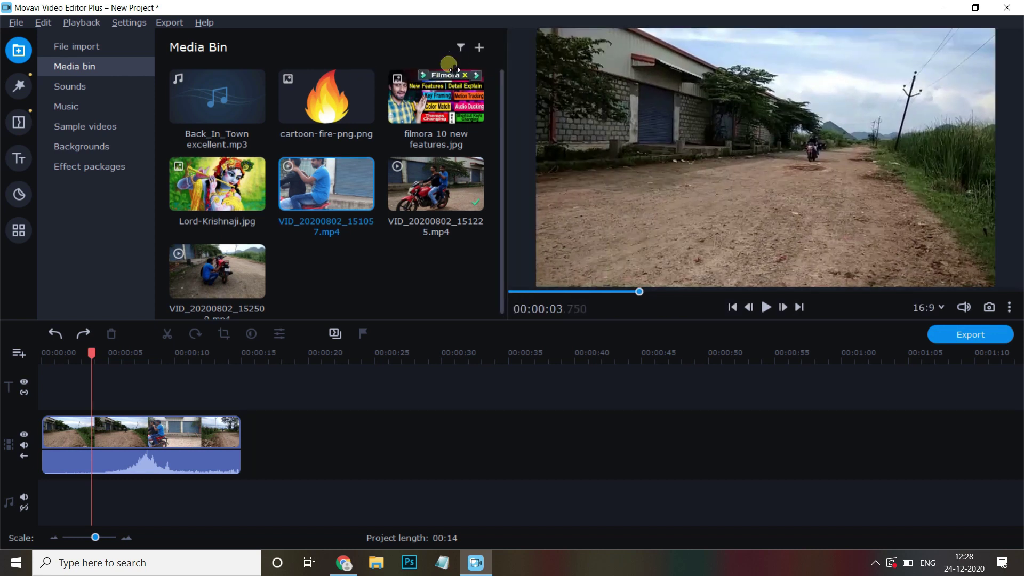
drag(463, 70, 693, 76)
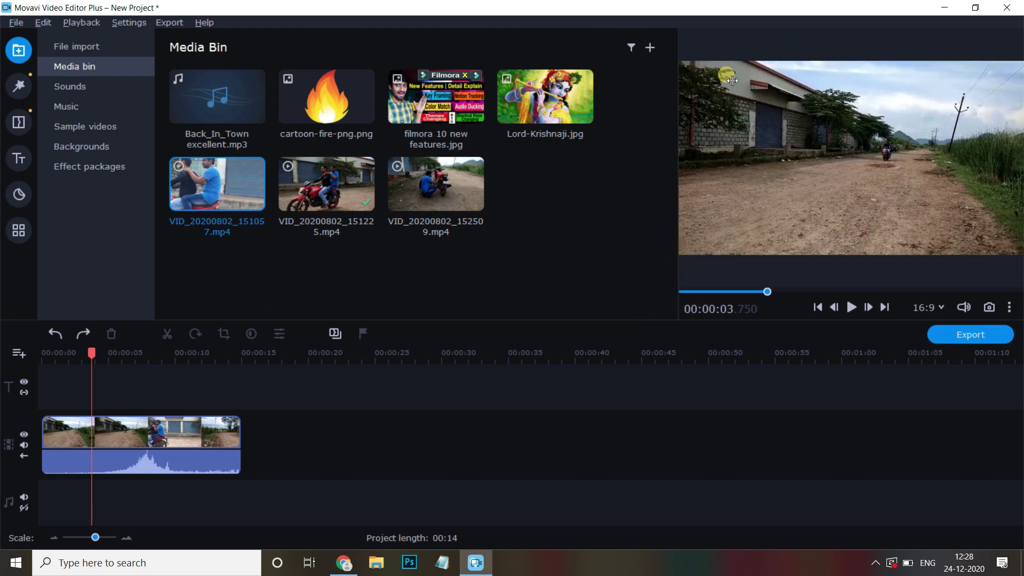
drag(733, 80, 537, 75)
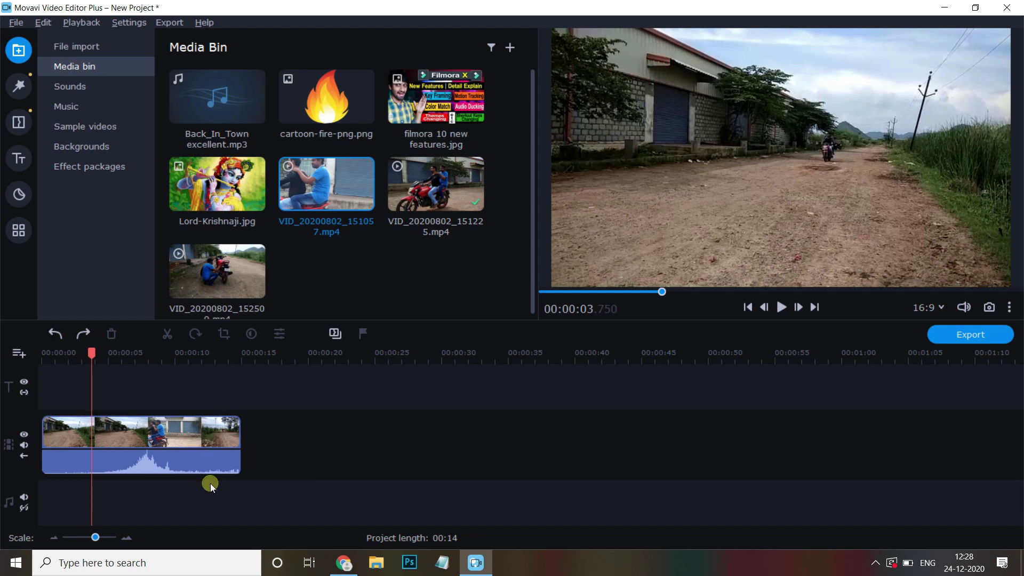
Zoom the timeline in until the 14-second clip stretches across it
click(126, 539)
click(126, 539)
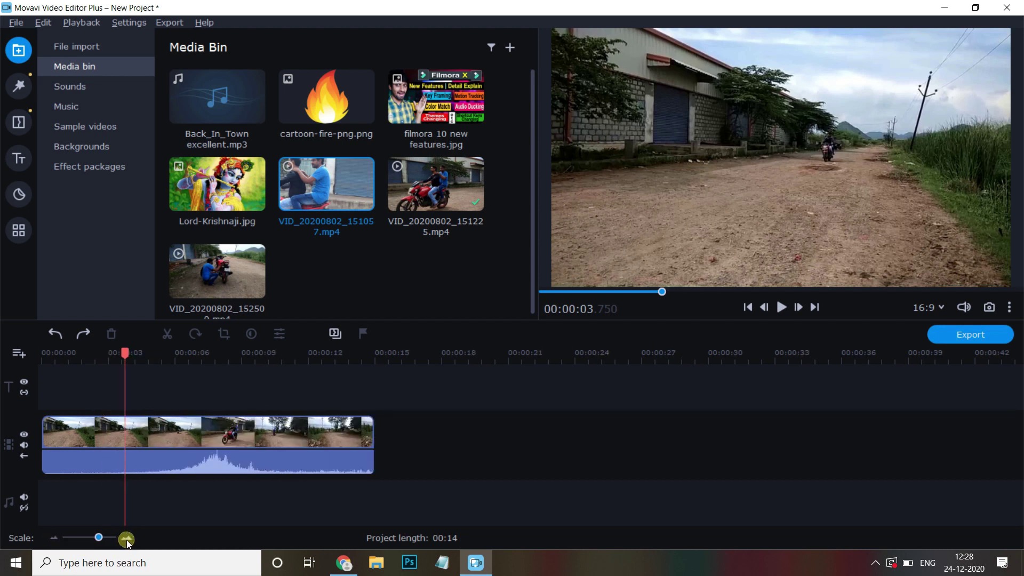
click(55, 538)
click(54, 539)
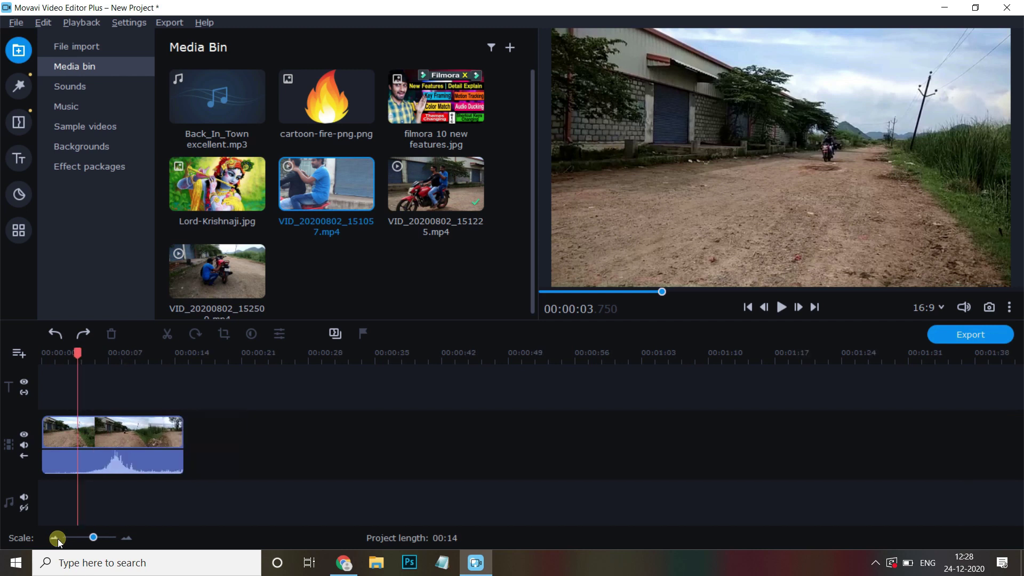
drag(92, 540, 102, 539)
click(123, 376)
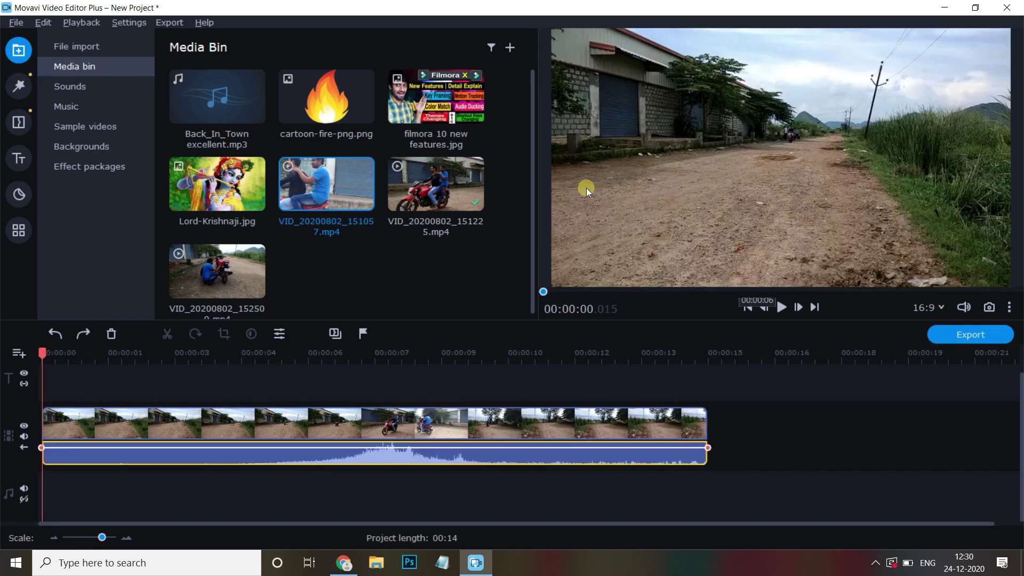
Trim the motorcycle clip's start and end, previewing playback, leaving a 9-second project
drag(44, 352, 370, 375)
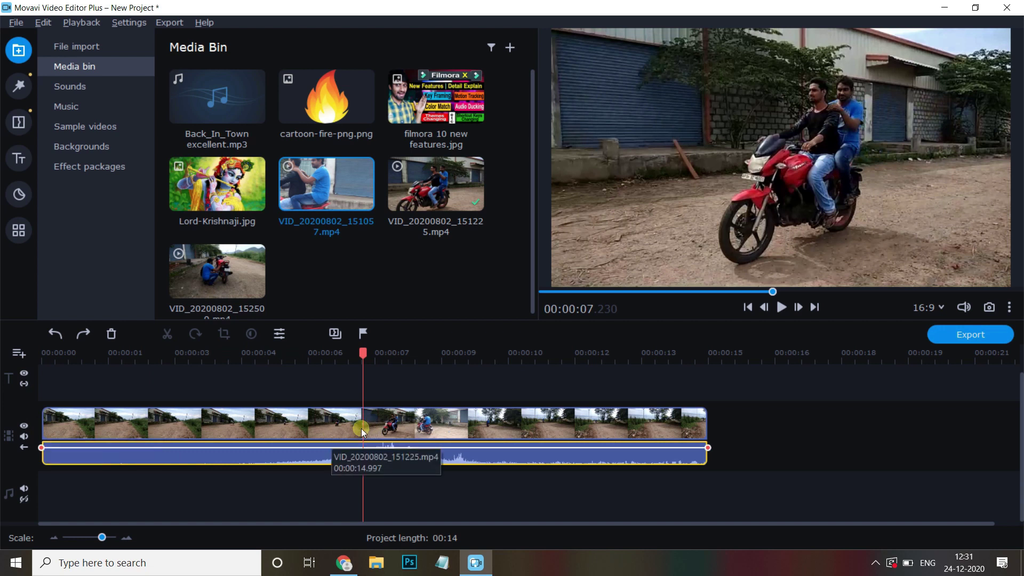
drag(48, 423, 366, 433)
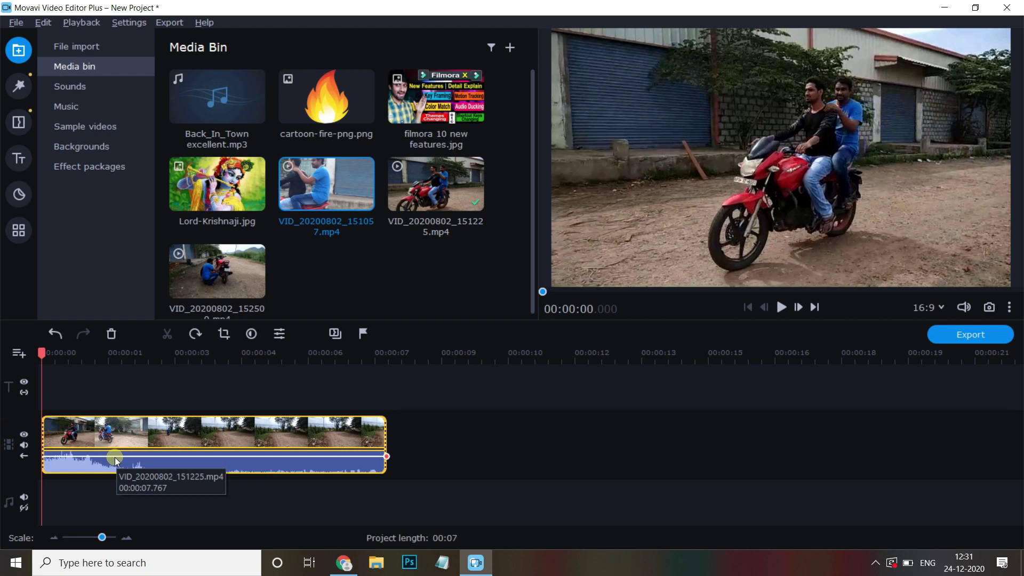
key(space)
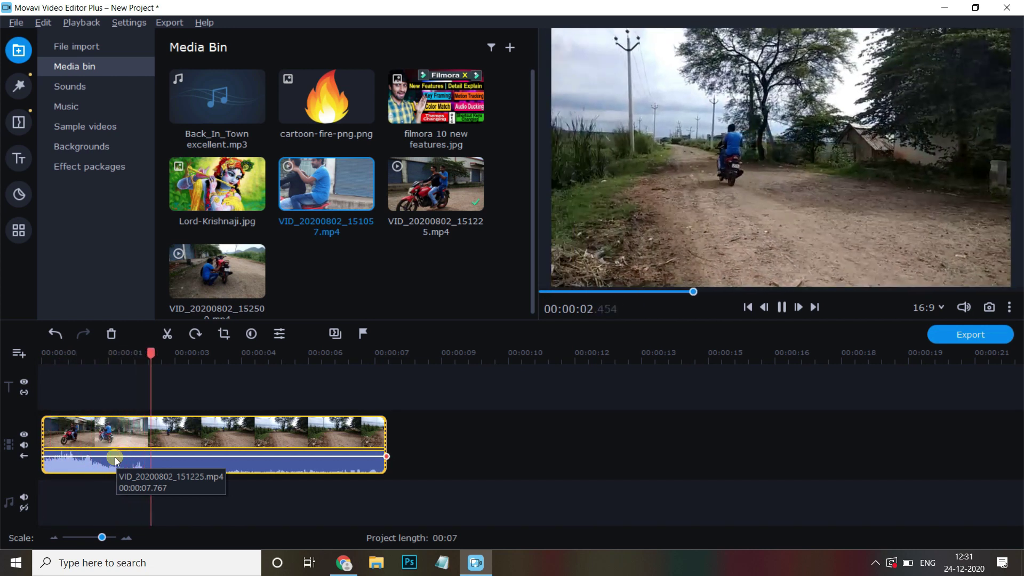
key(space)
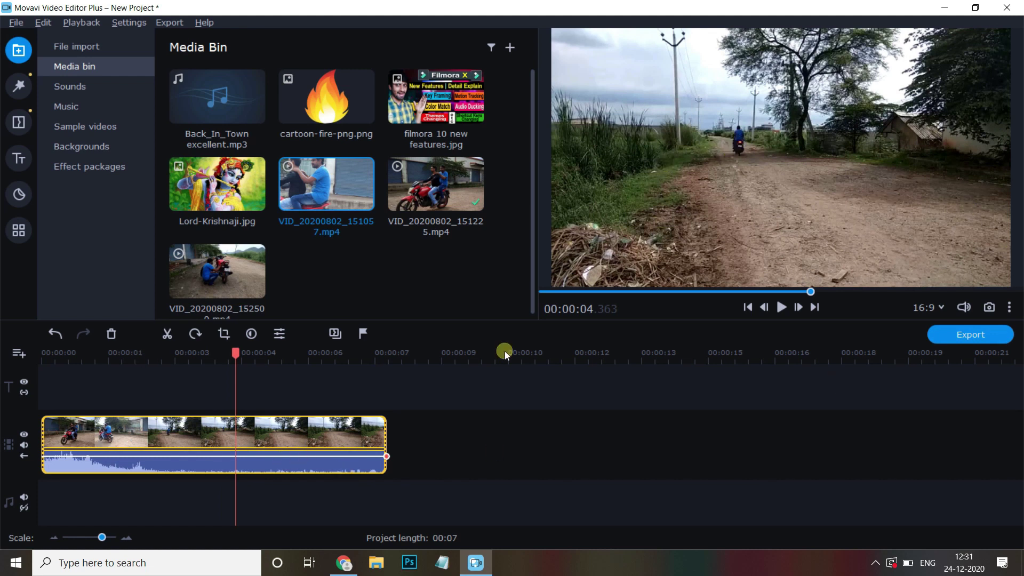
click(385, 429)
drag(374, 432, 258, 432)
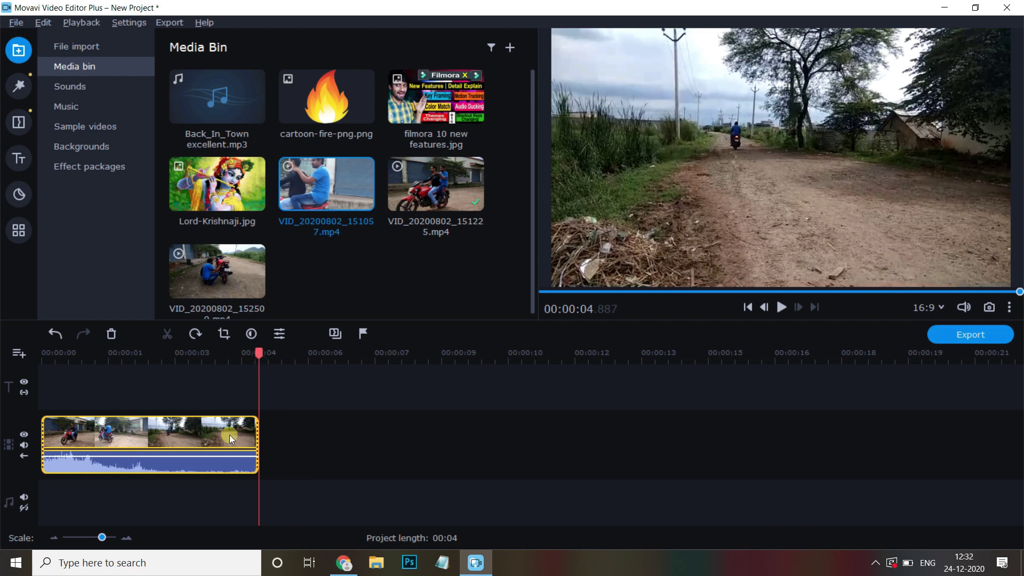
drag(261, 437, 499, 430)
click(57, 435)
drag(57, 435, 49, 439)
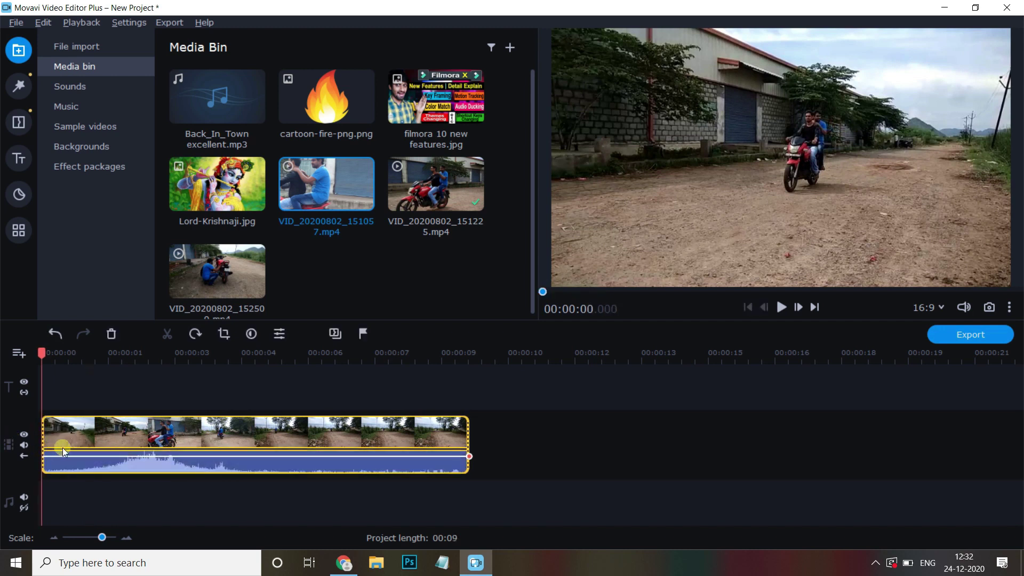
Undo the trim, split the clip at the playhead and delete the first piece
key(ctrl+z)
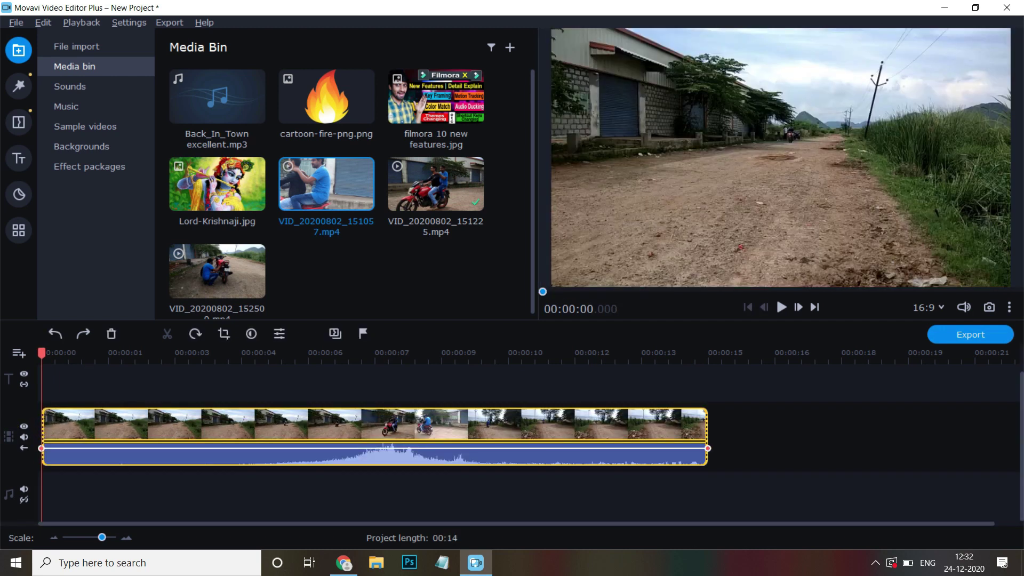
drag(43, 352, 322, 355)
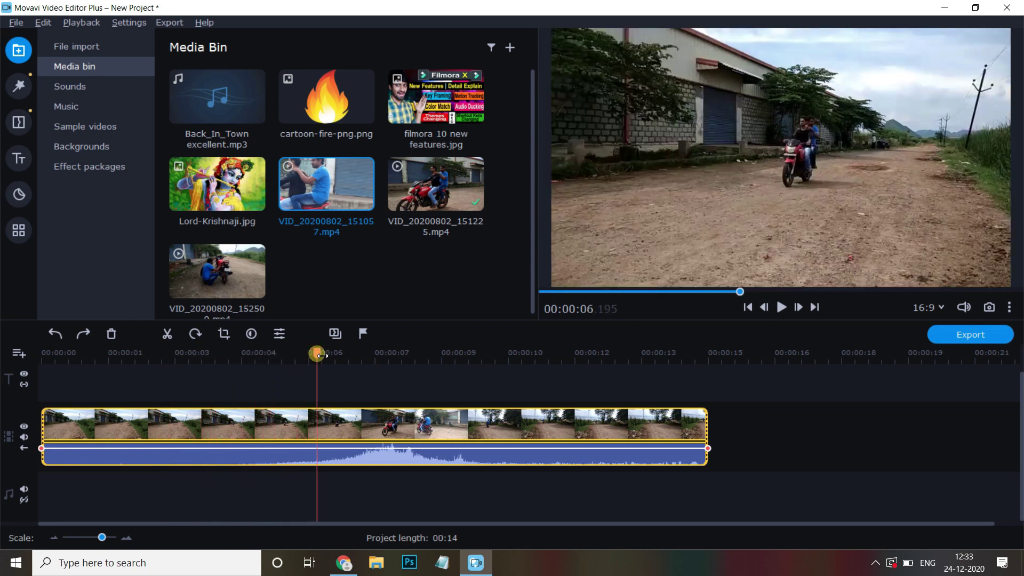
click(174, 331)
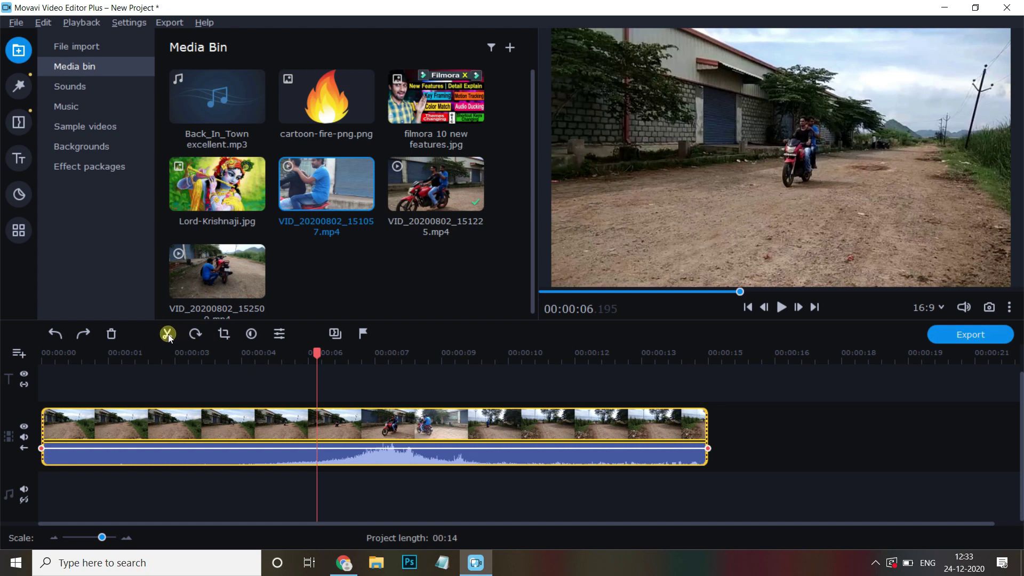
click(284, 425)
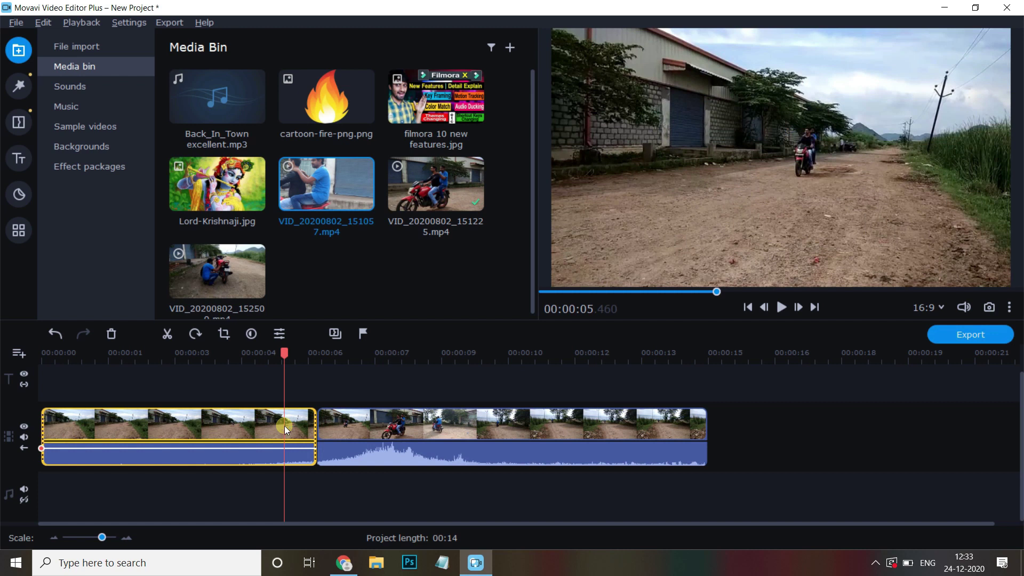
key(Delete)
Split the clip at about 6.5 seconds and delete the trailing piece
mouse_move(293, 361)
mouse_down()
mouse_move(327, 370)
mouse_move(316, 371)
mouse_up()
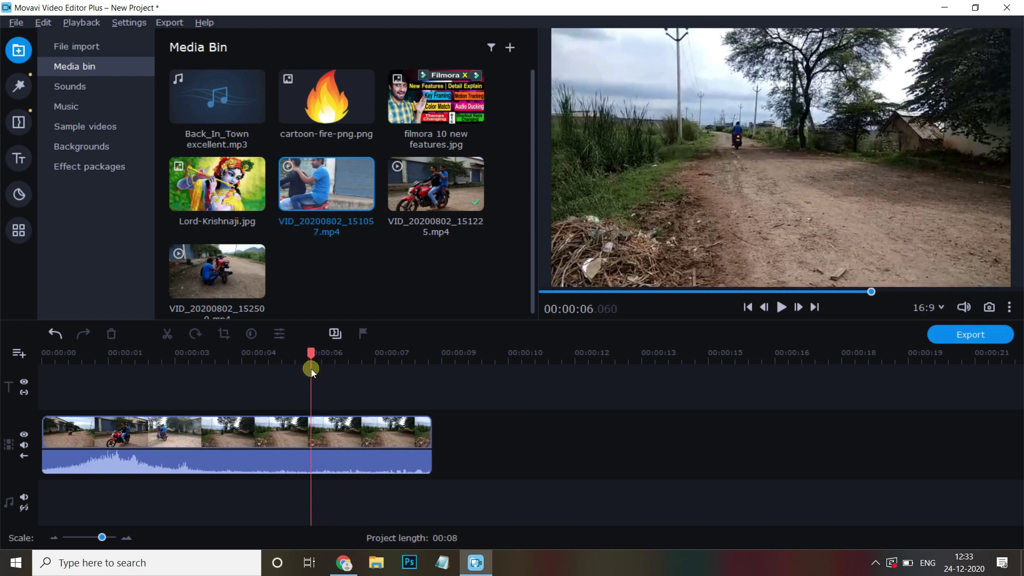
drag(312, 369, 315, 360)
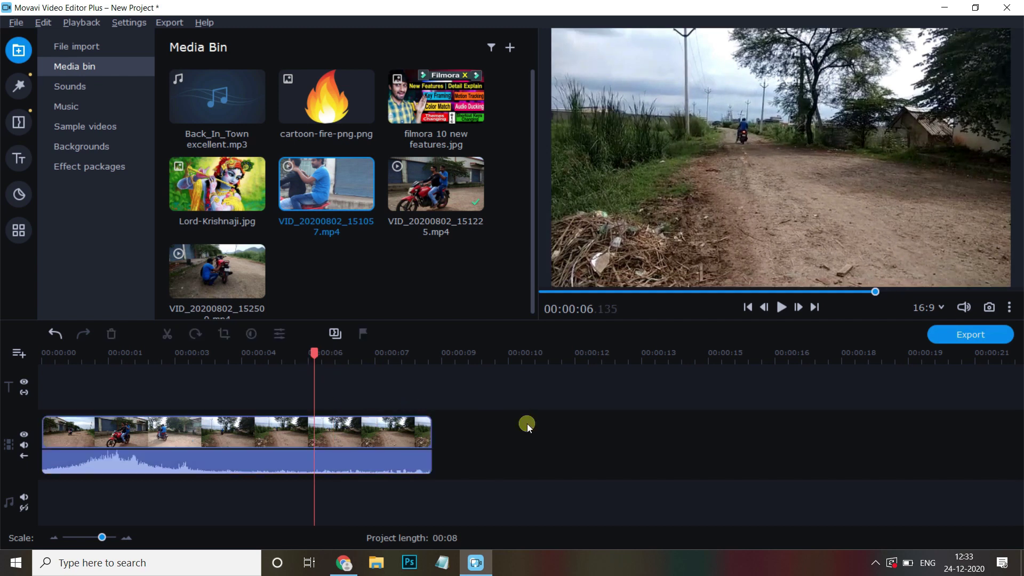
click(305, 430)
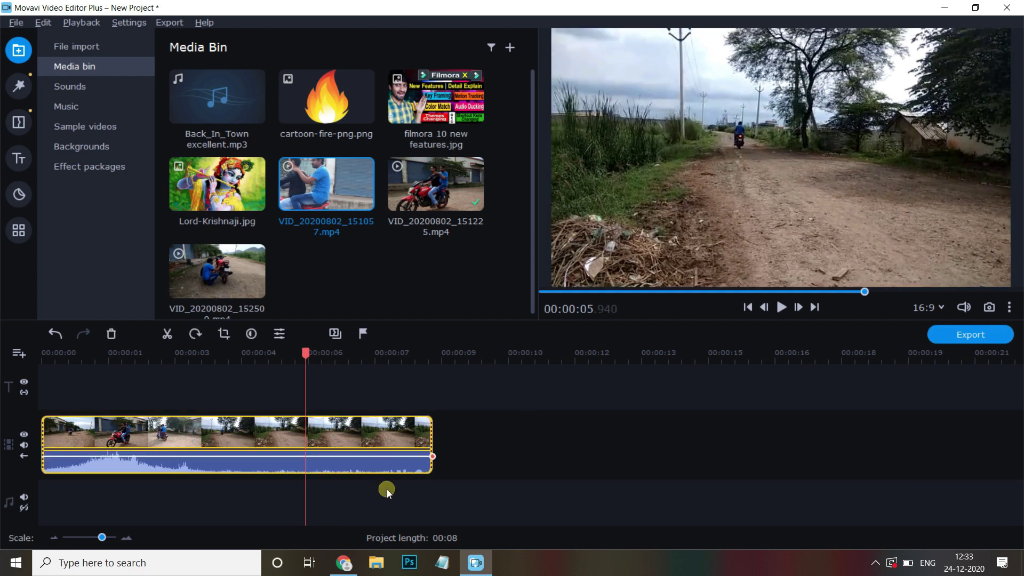
key(ctrl+b)
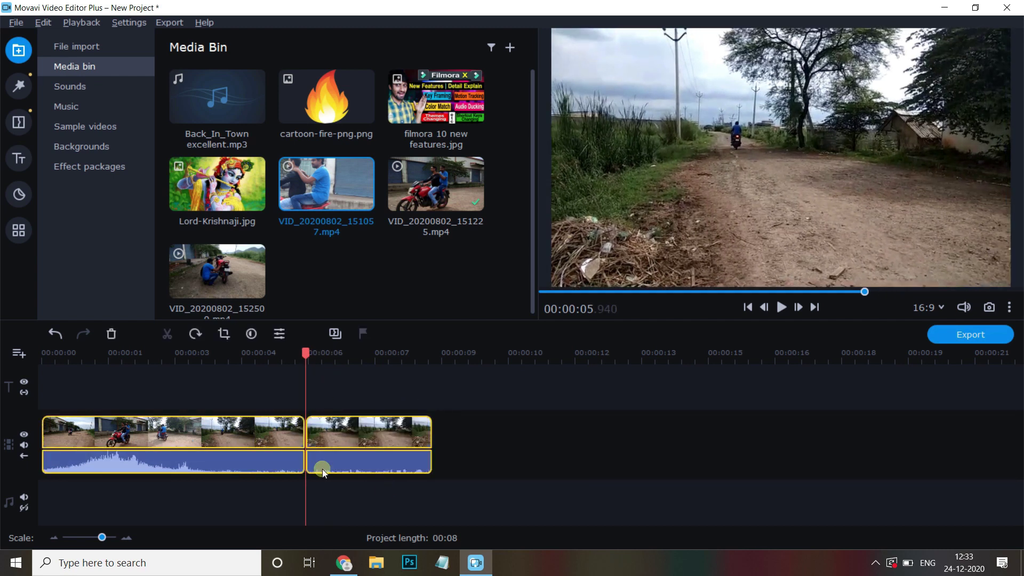
click(355, 423)
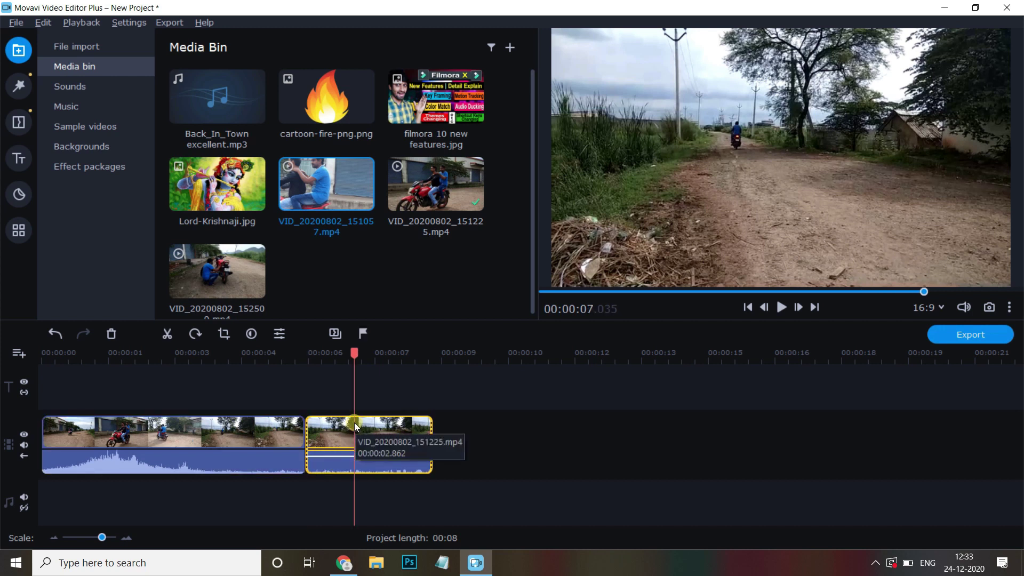
key(Delete)
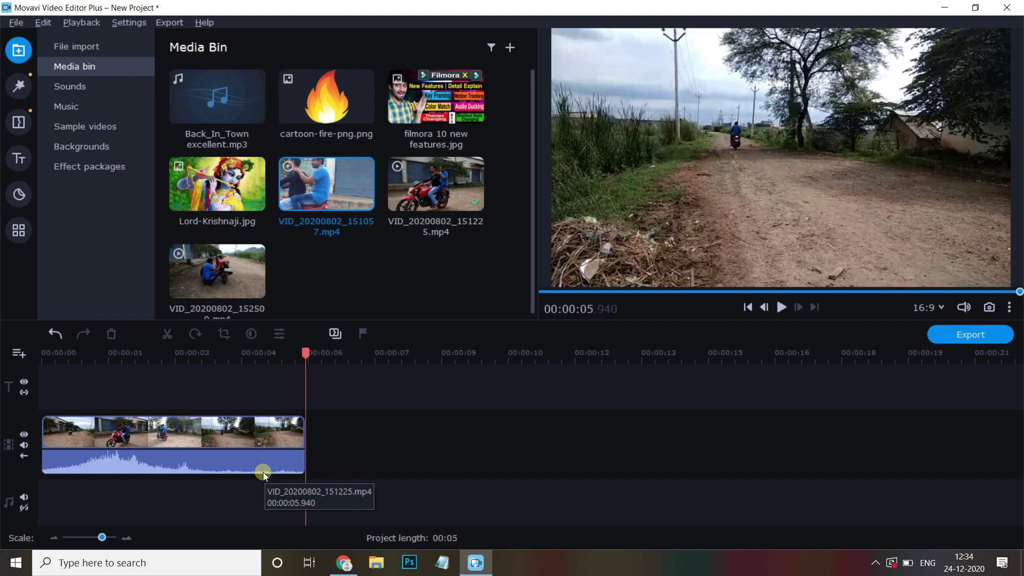
click(207, 432)
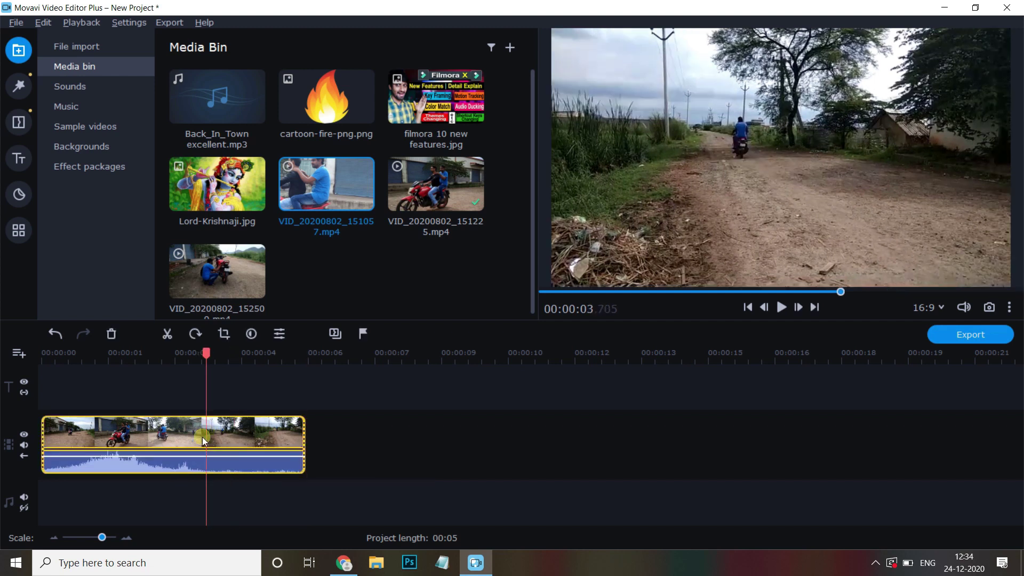
click(74, 355)
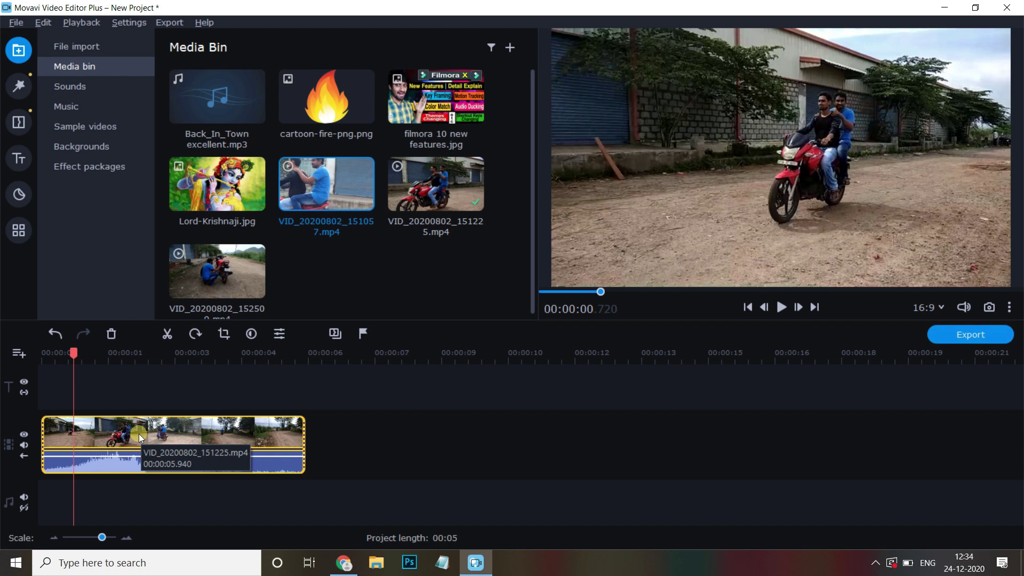
key(space)
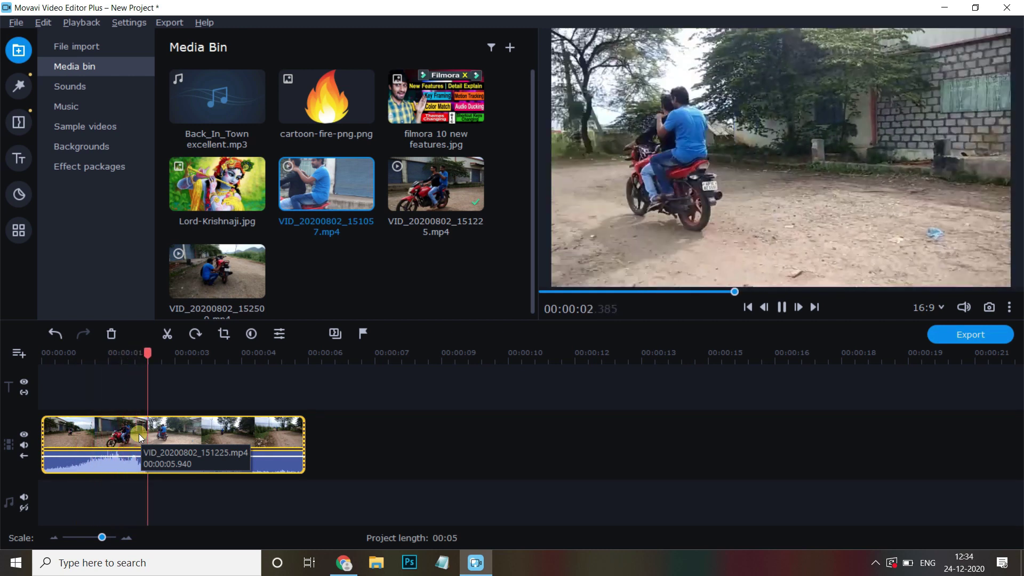
key(space)
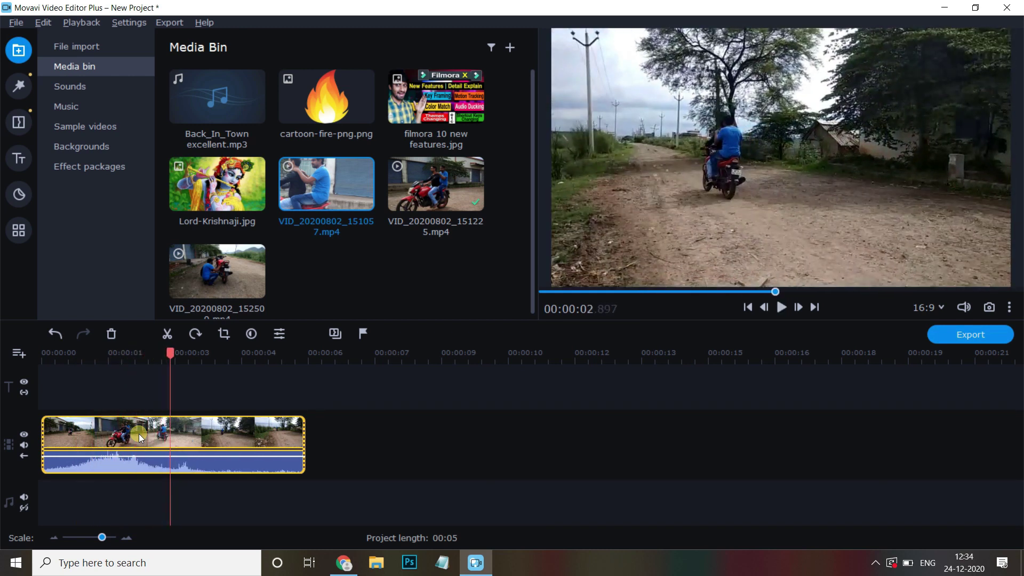
key(ctrl+z)
click(146, 424)
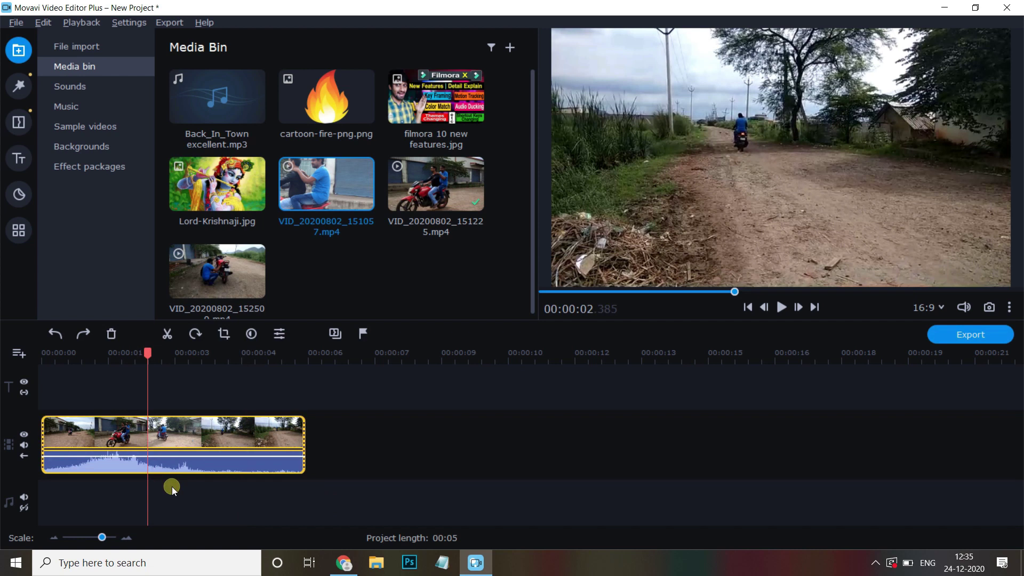
click(248, 489)
click(191, 462)
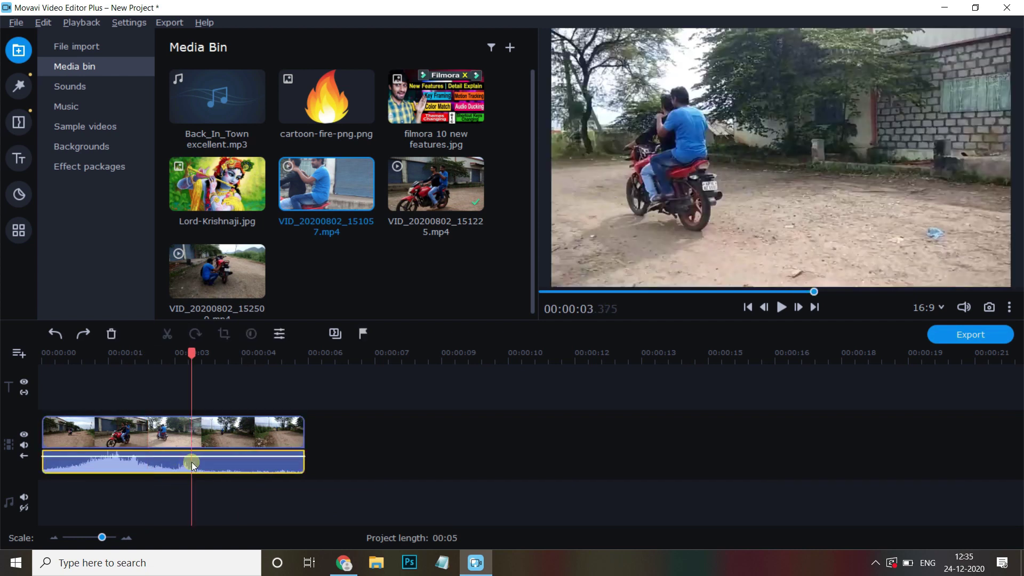
key(Home)
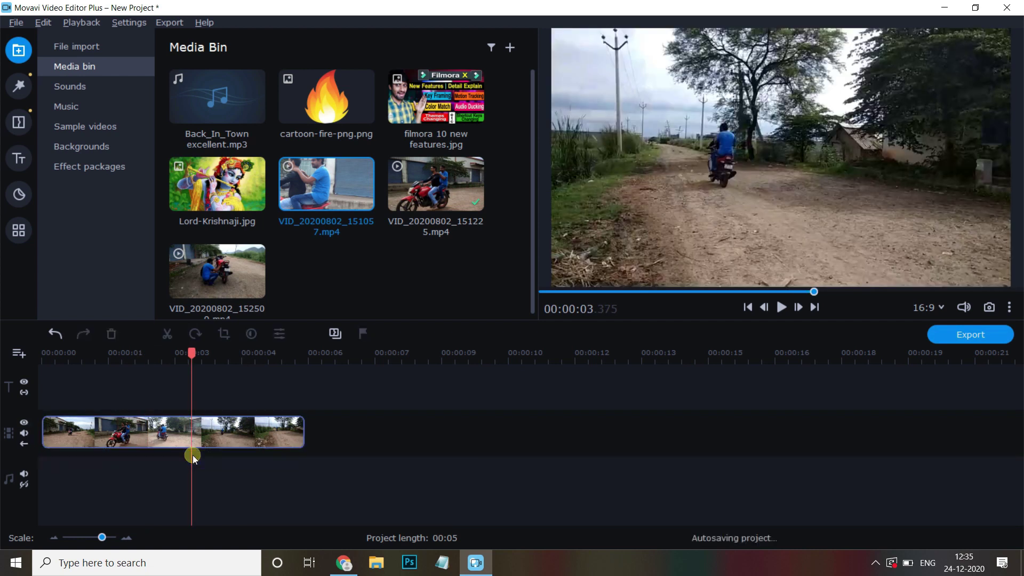
click(222, 435)
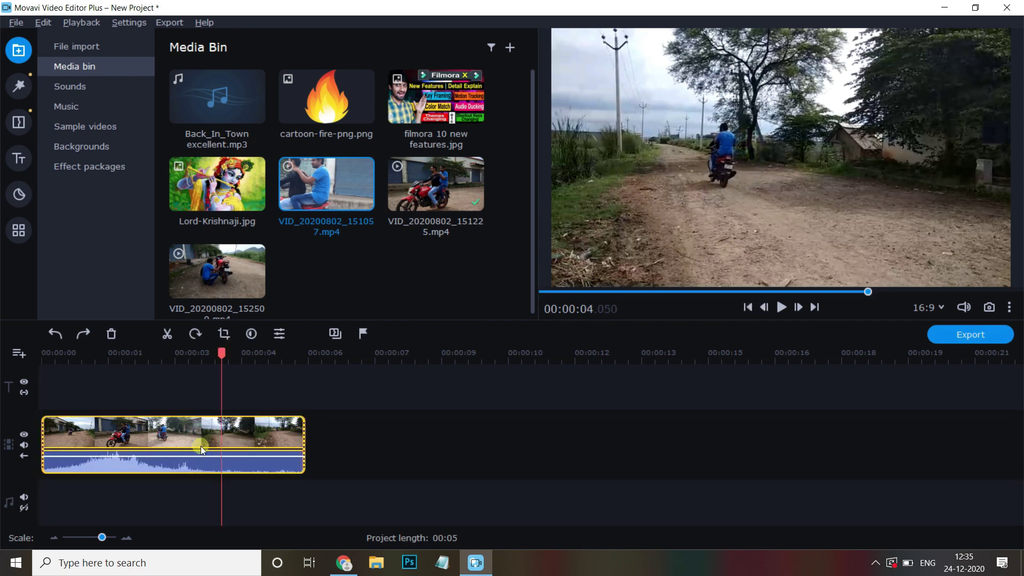
Detach the motorcycle clip's audio onto its own track and delete the detached audio clip
right_click(168, 427)
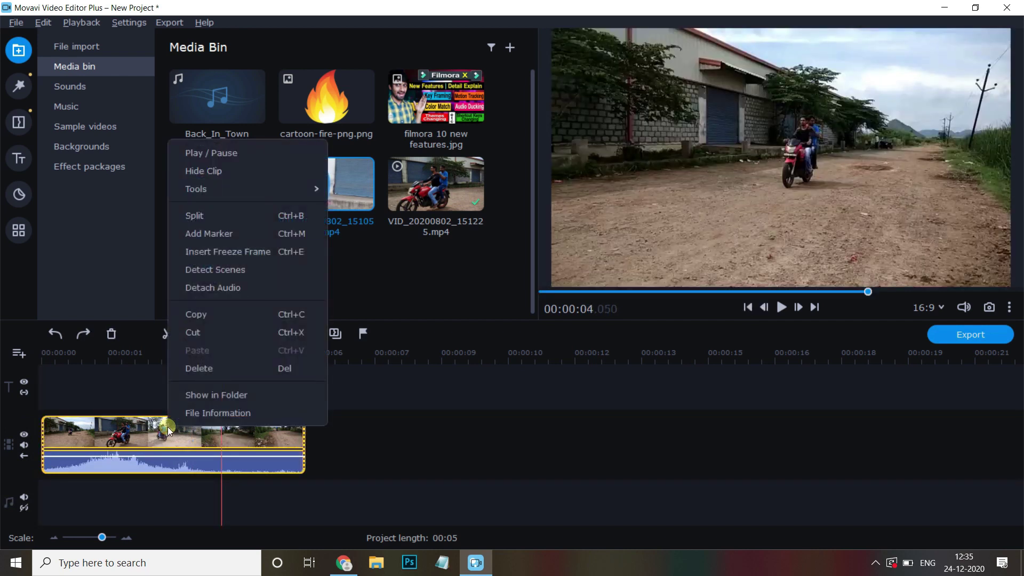
click(232, 289)
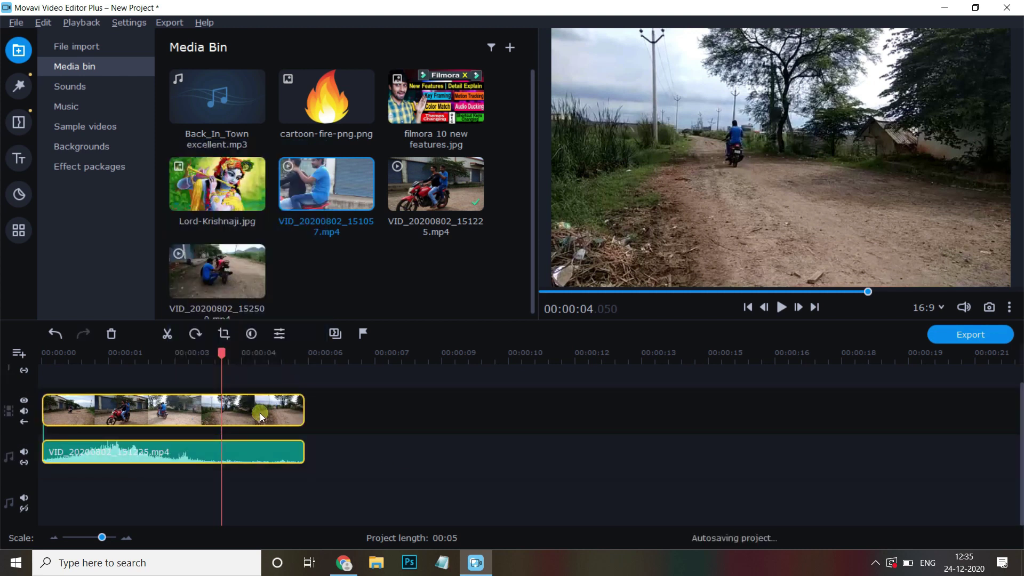
click(135, 484)
click(104, 448)
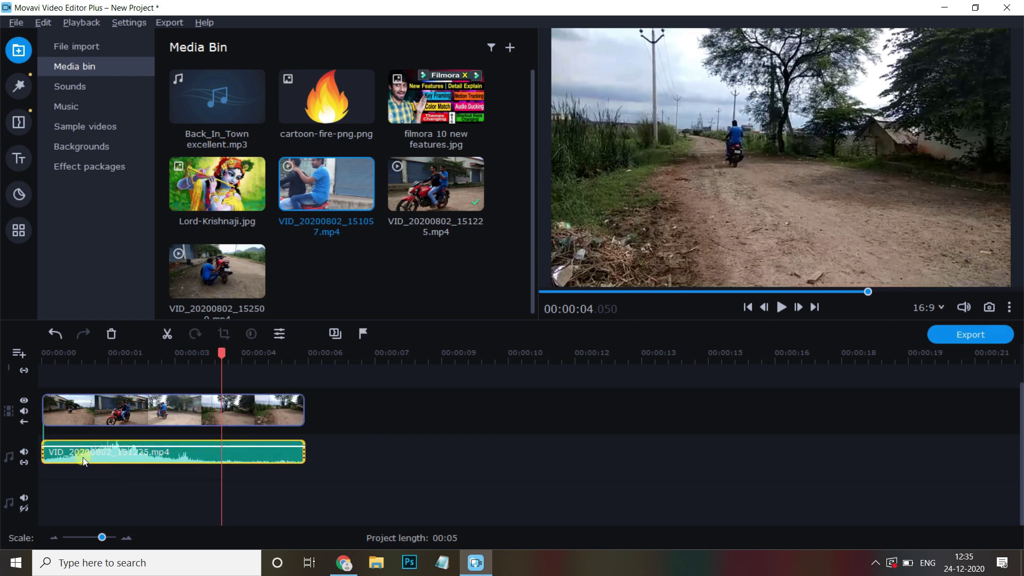
drag(82, 460, 194, 454)
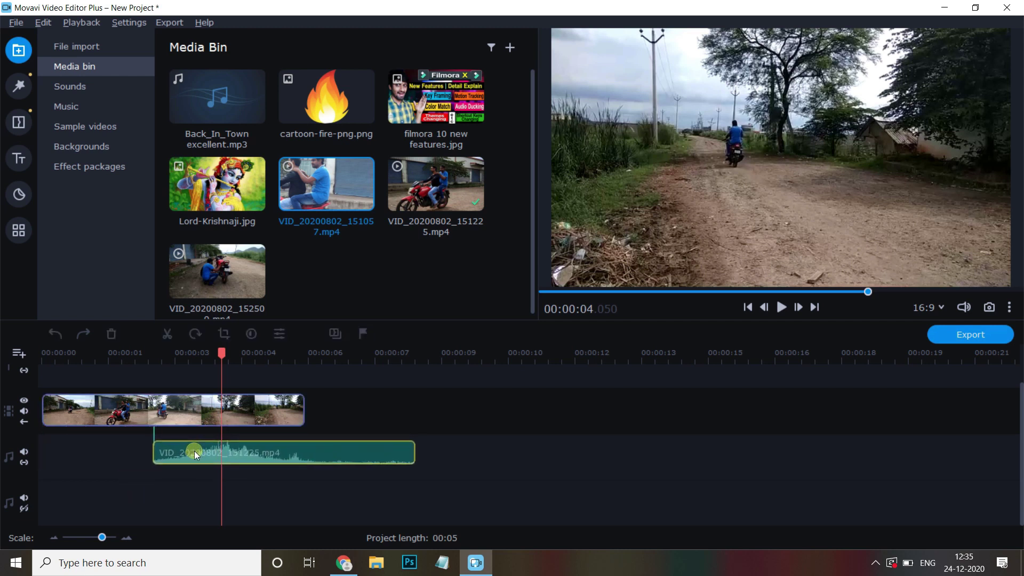
click(363, 457)
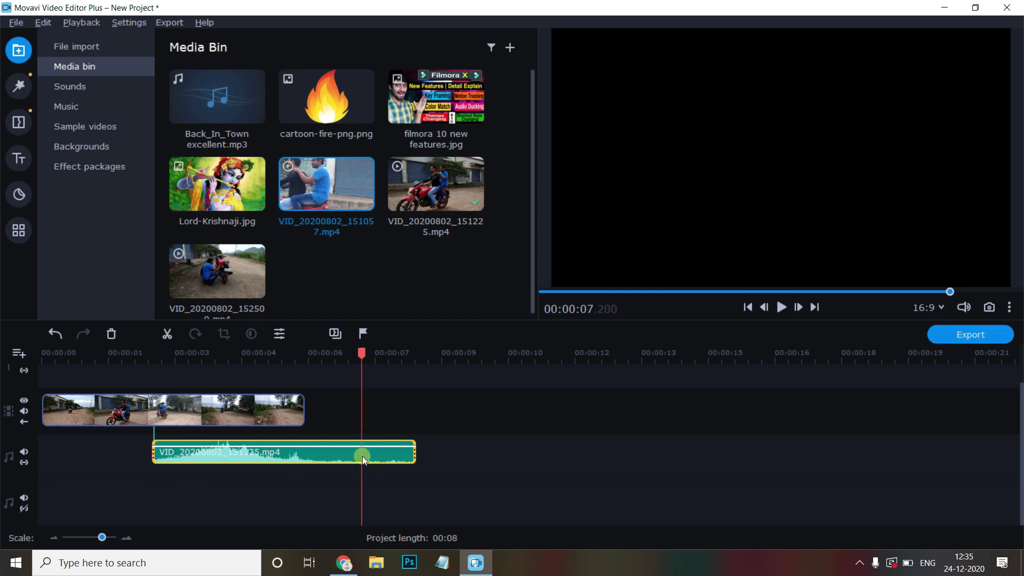
key(Delete)
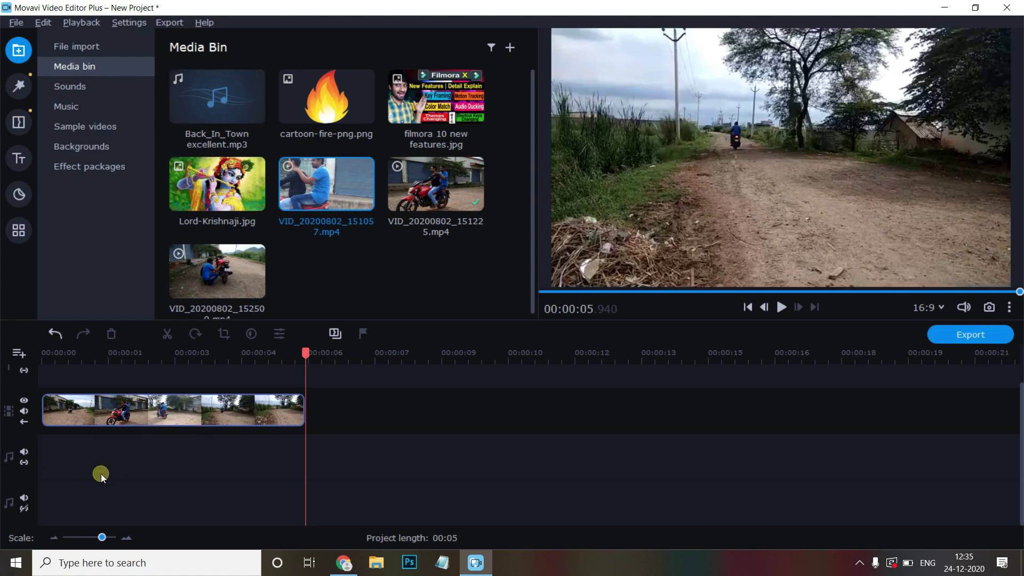
Place Back_In_Town excellent.mp3 on the audio track starting at 0:00
drag(242, 109, 53, 439)
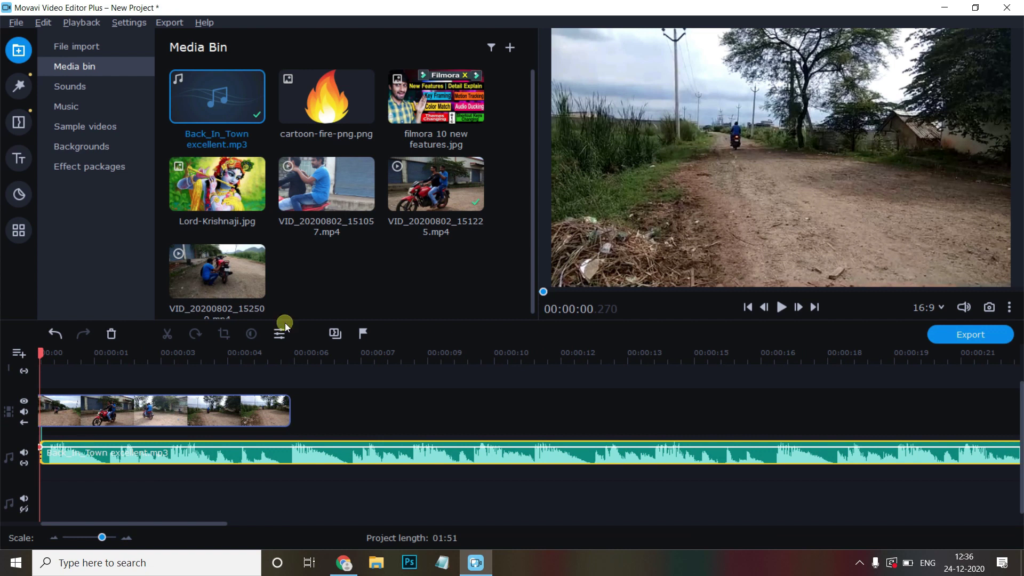
mouse_move(329, 169)
mouse_move(74, 462)
mouse_down()
mouse_move(16, 475)
mouse_move(15, 465)
mouse_up()
Preview the project with the music, then put the playhead at the video clip's end
key(space)
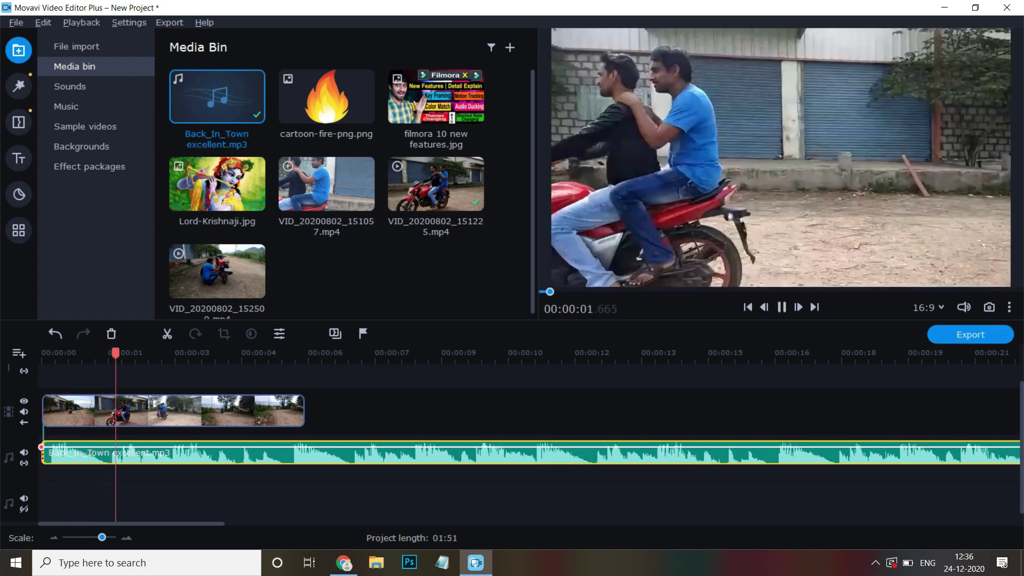
key(space)
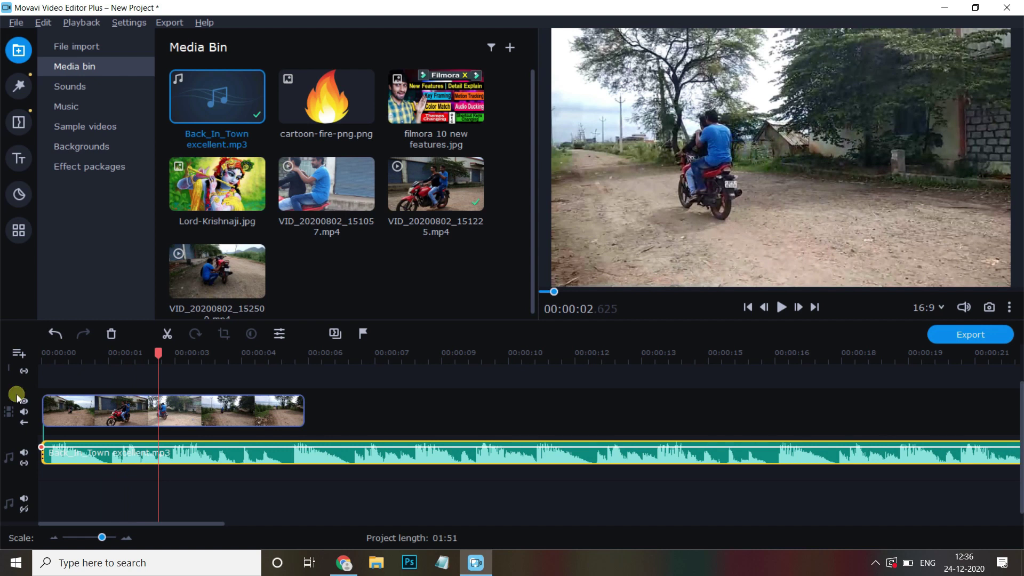
drag(167, 354, 377, 361)
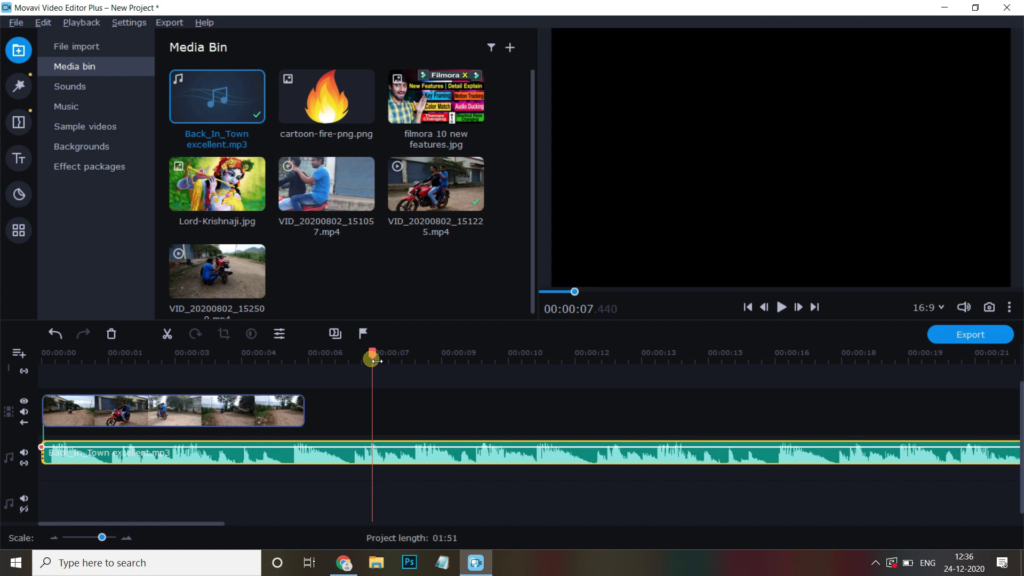
drag(210, 524, 816, 530)
click(667, 360)
drag(697, 523, 71, 514)
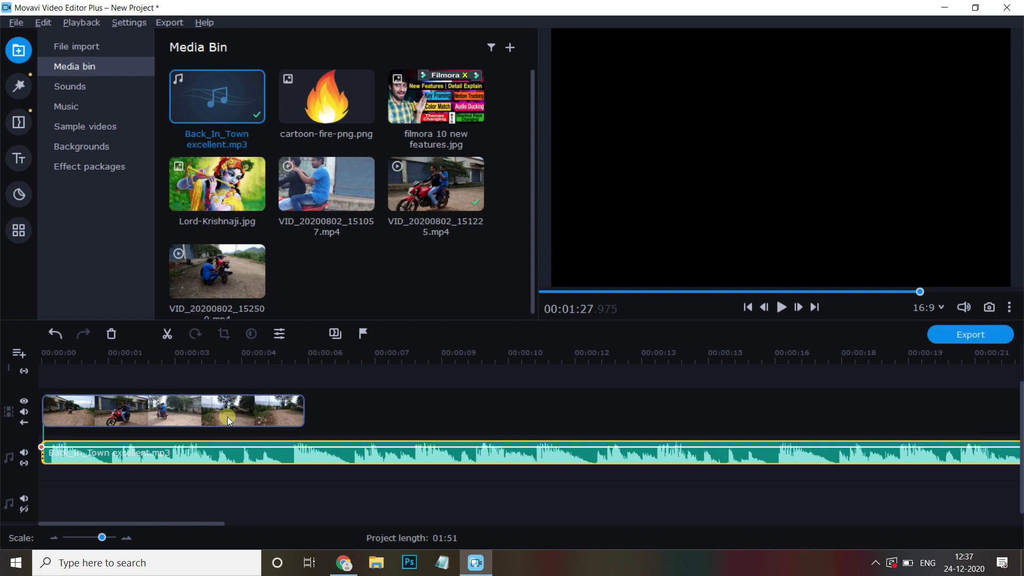
click(314, 417)
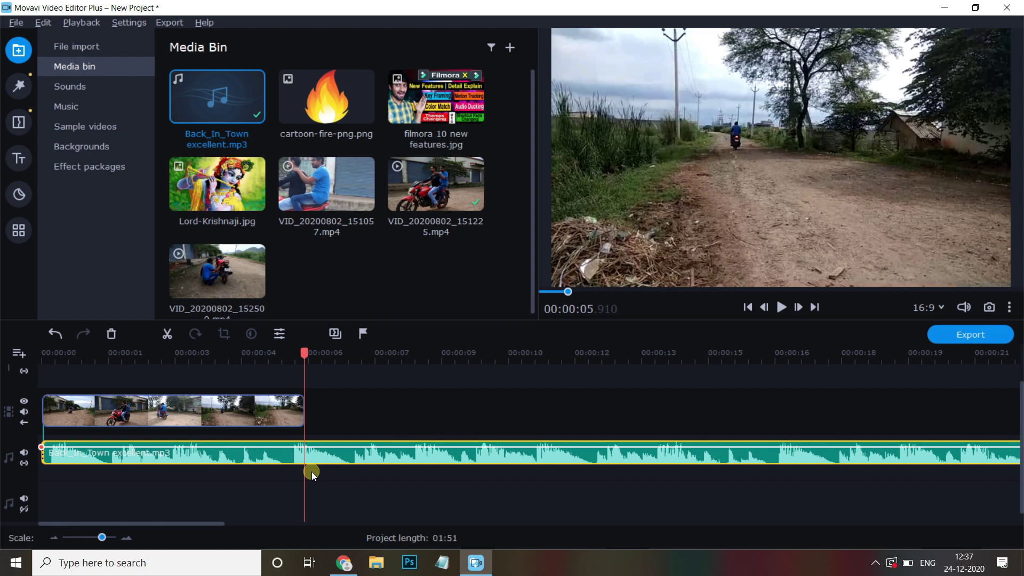
Split the Back_In_Town music at the video's end and delete the part beyond it
click(166, 330)
click(405, 457)
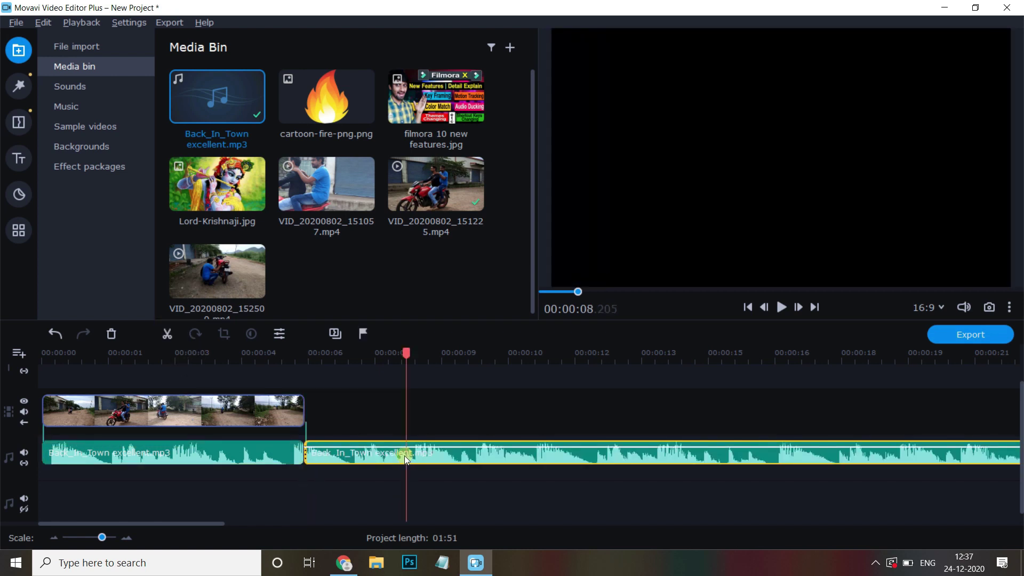
key(Delete)
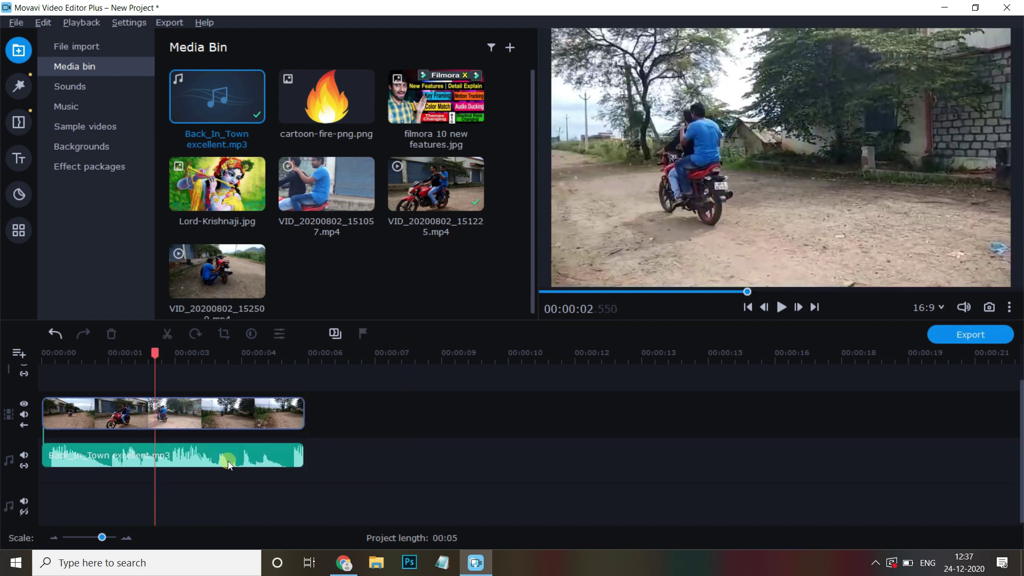
click(216, 460)
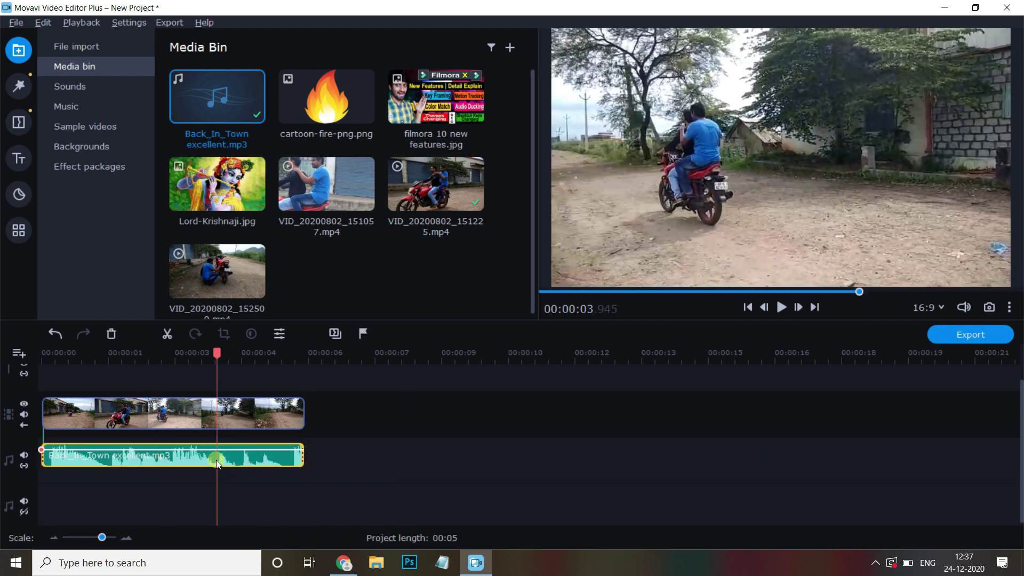
click(217, 486)
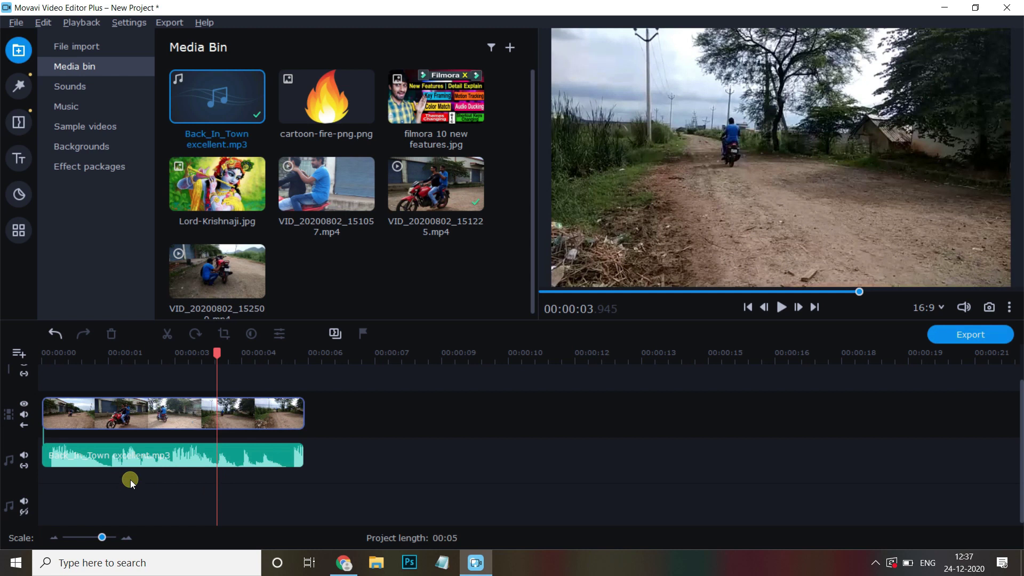
click(148, 457)
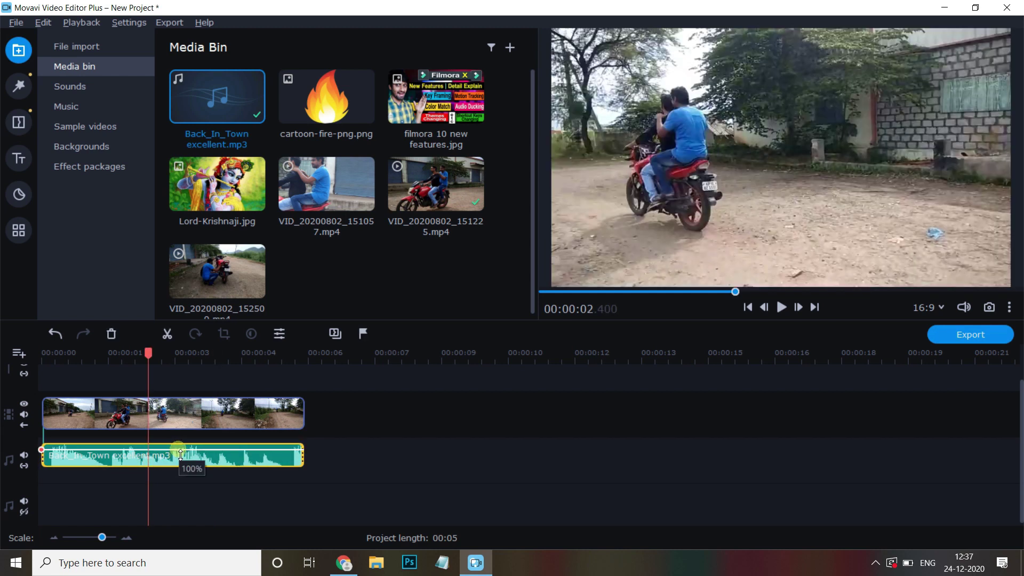
mouse_move(181, 455)
mouse_down()
mouse_move(175, 442)
mouse_move(173, 459)
mouse_up()
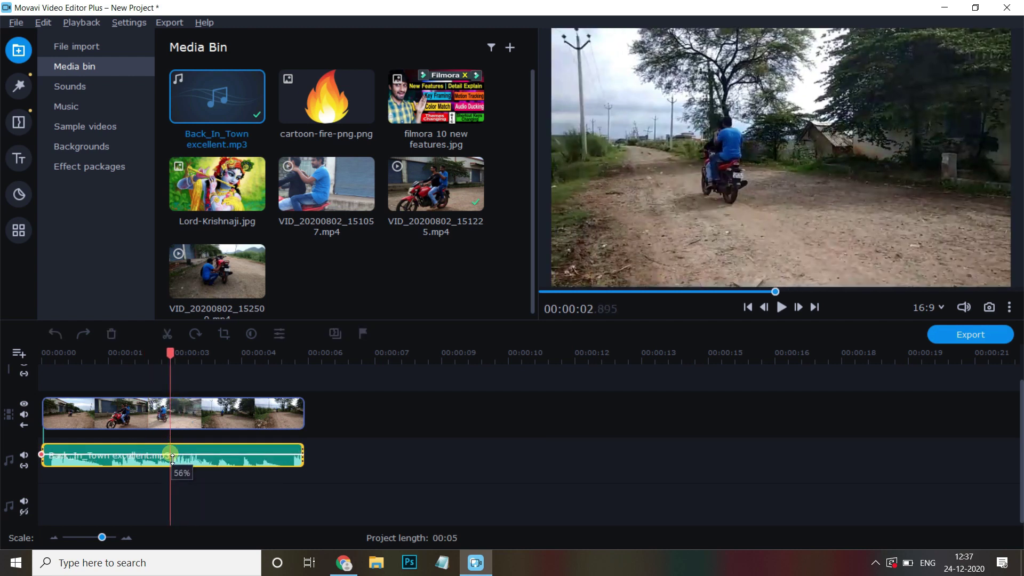
click(149, 360)
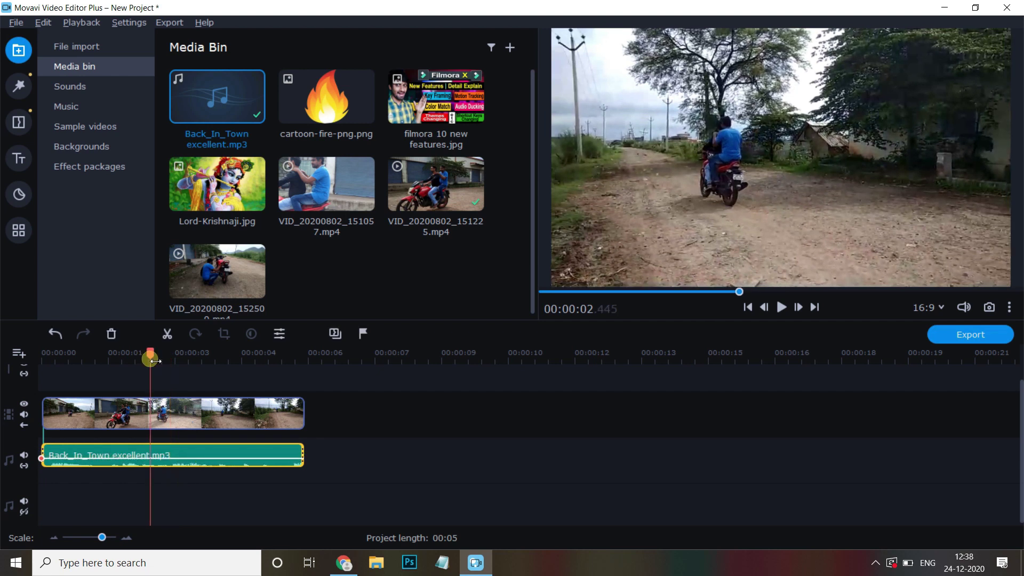
key(space)
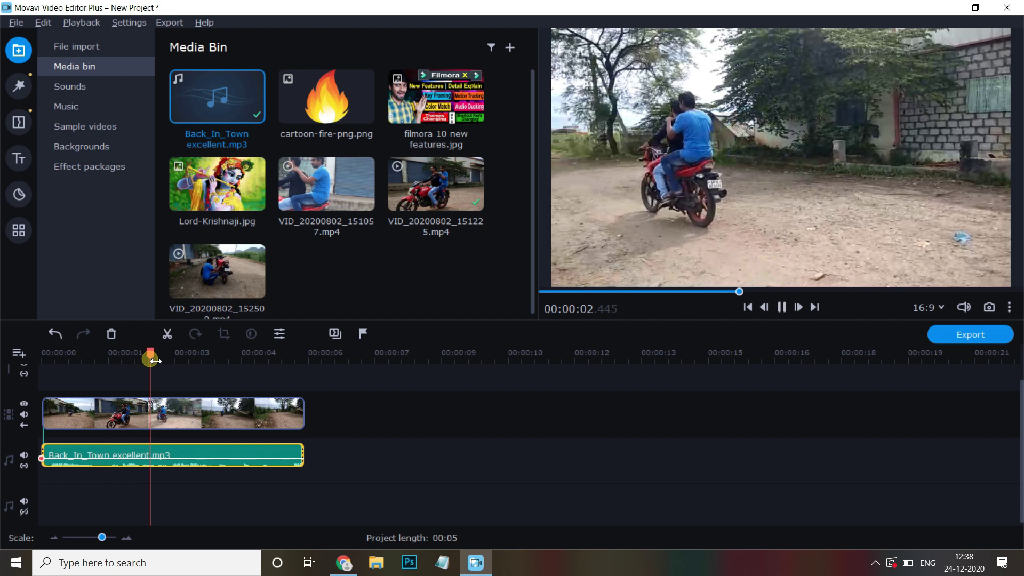
key(space)
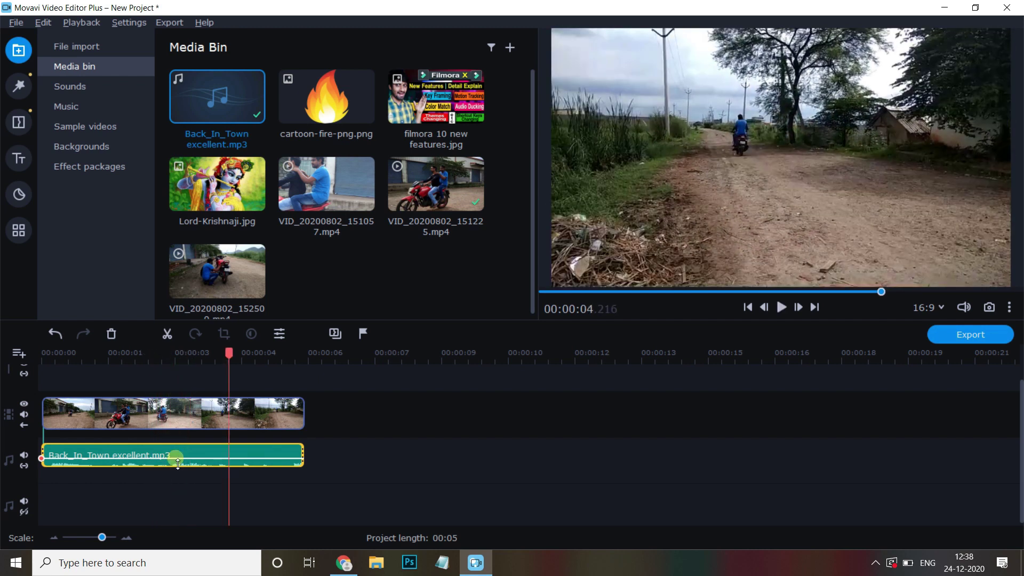
click(178, 463)
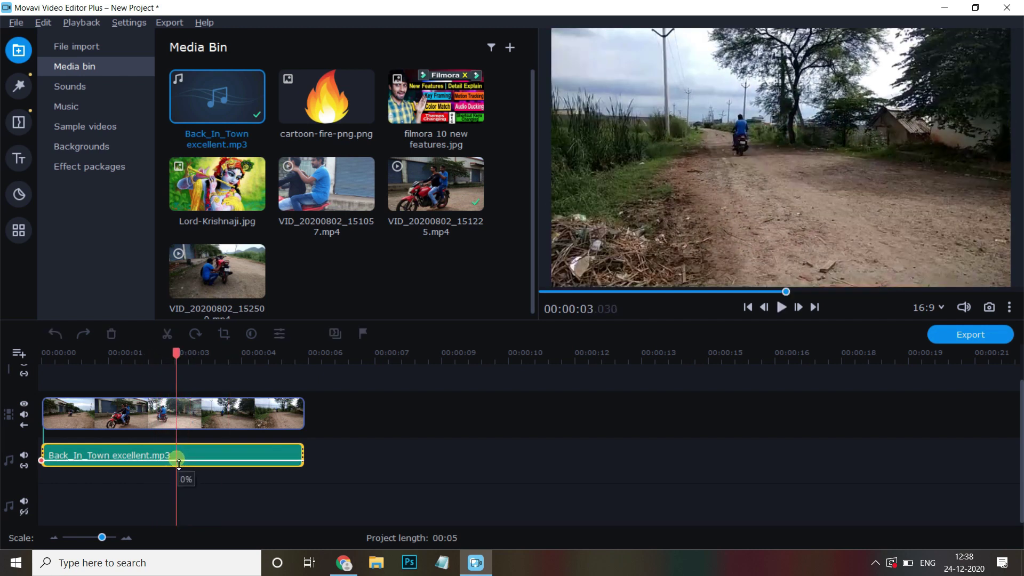
key(space)
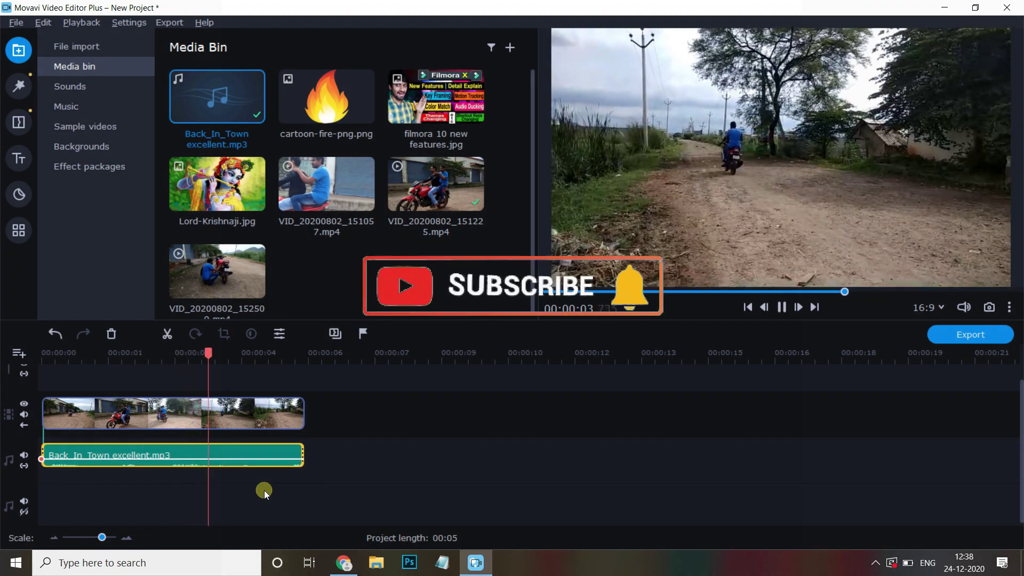
click(176, 456)
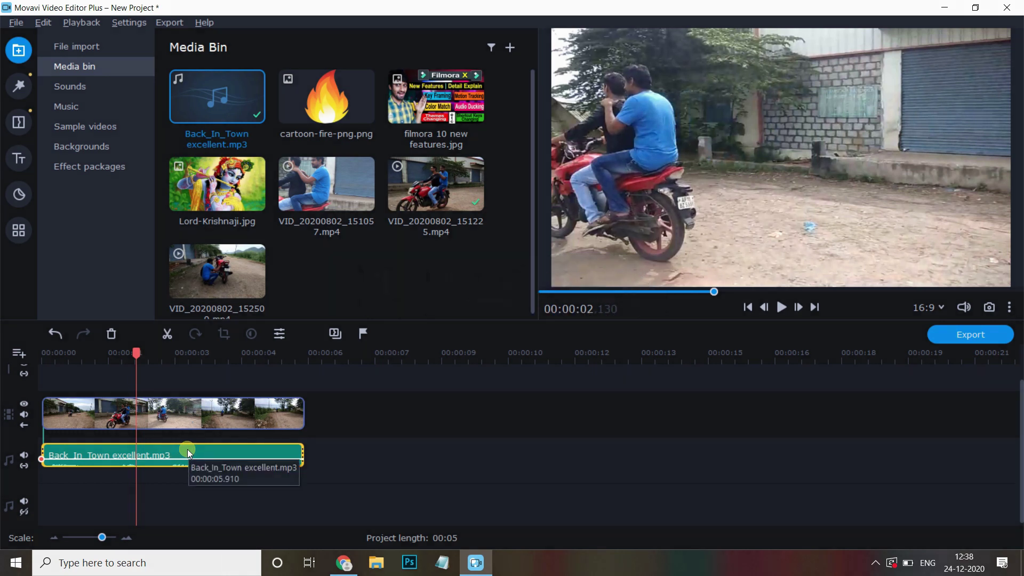
double_click(261, 451)
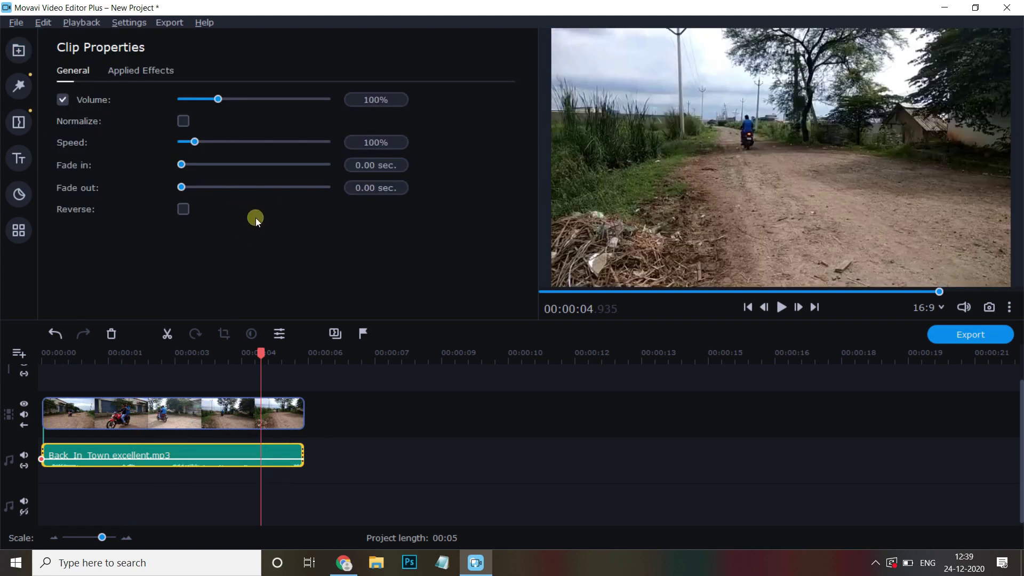
drag(220, 100, 326, 98)
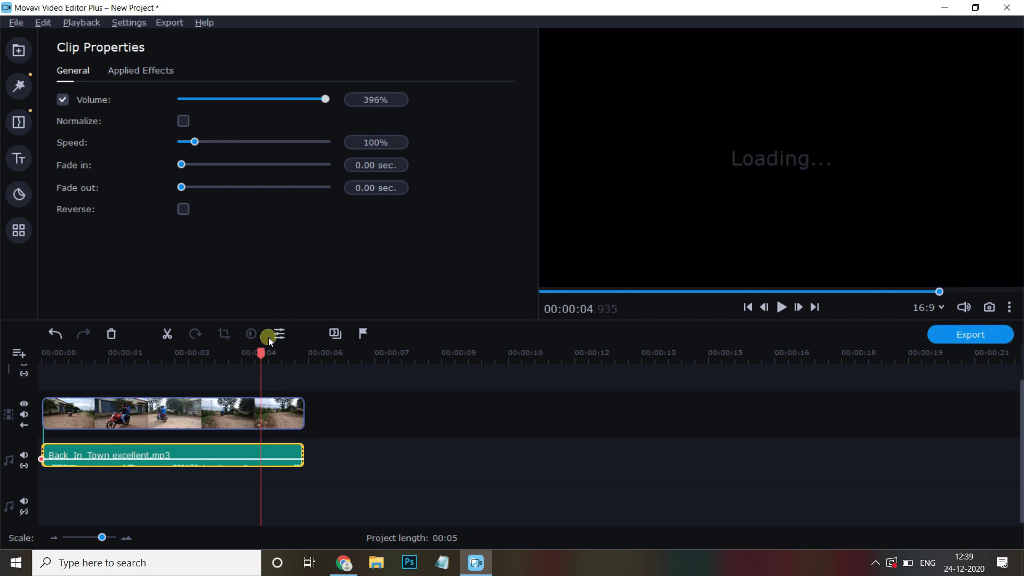
click(120, 355)
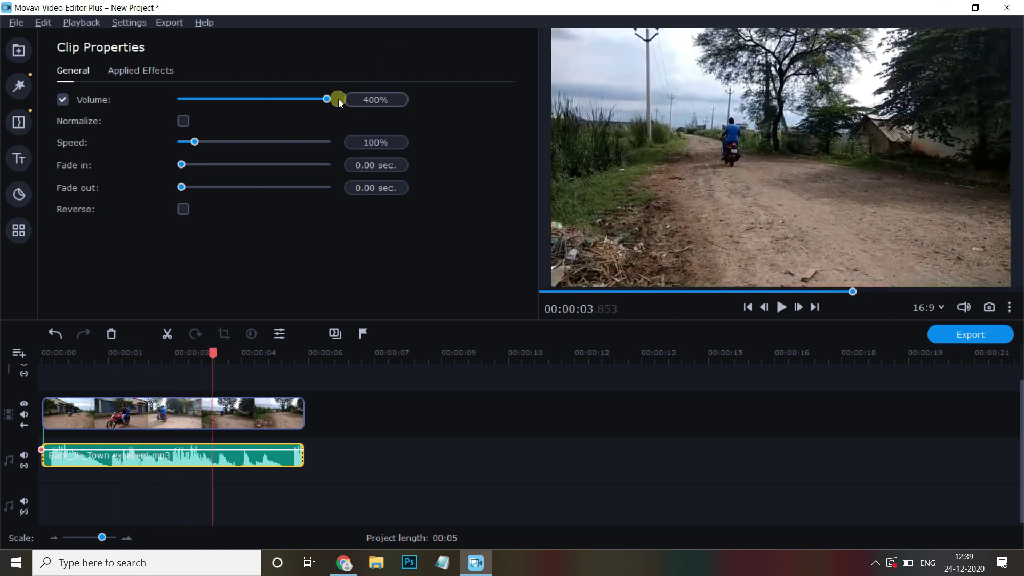
drag(327, 99, 200, 98)
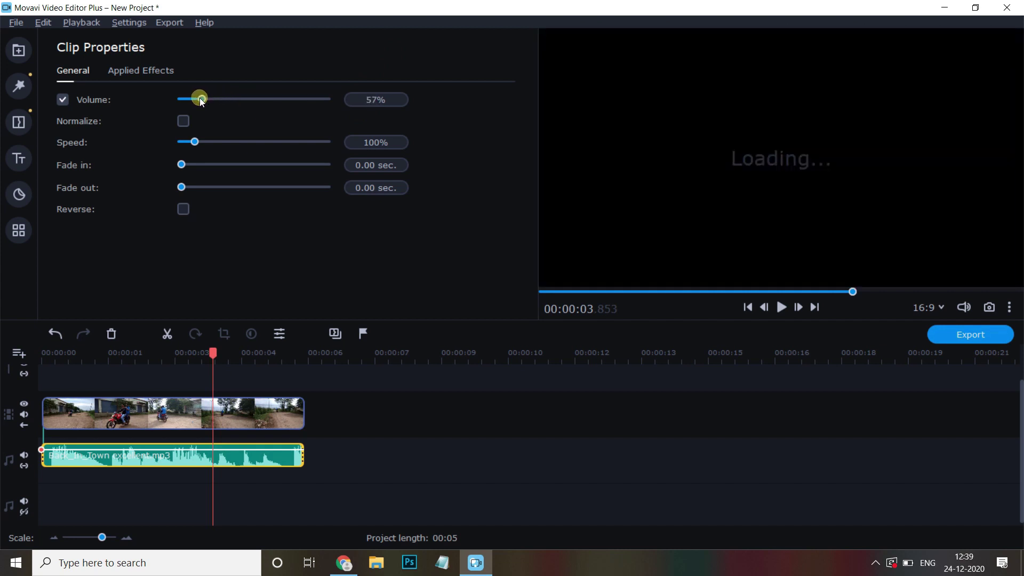
click(363, 99)
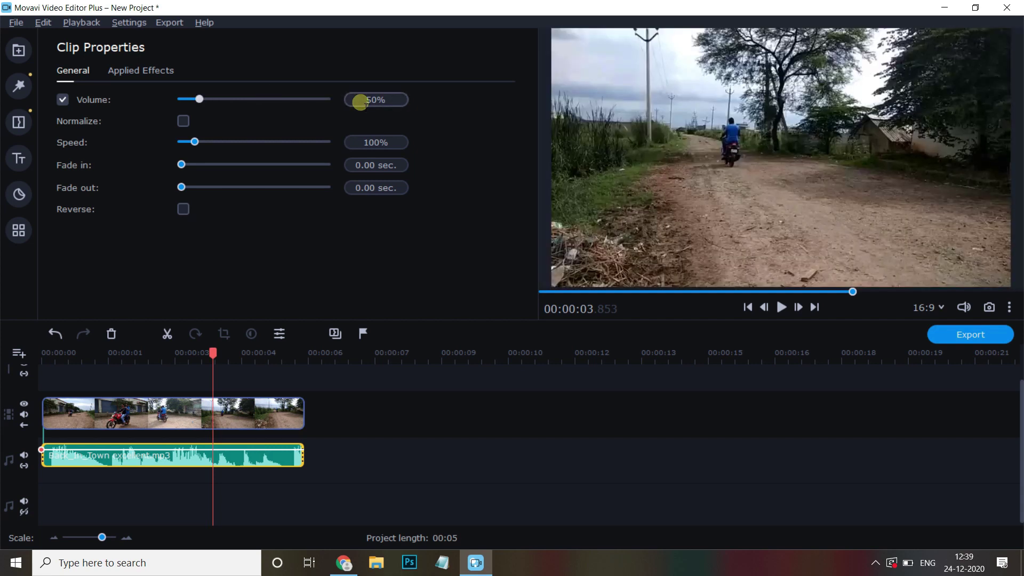
double_click(368, 99)
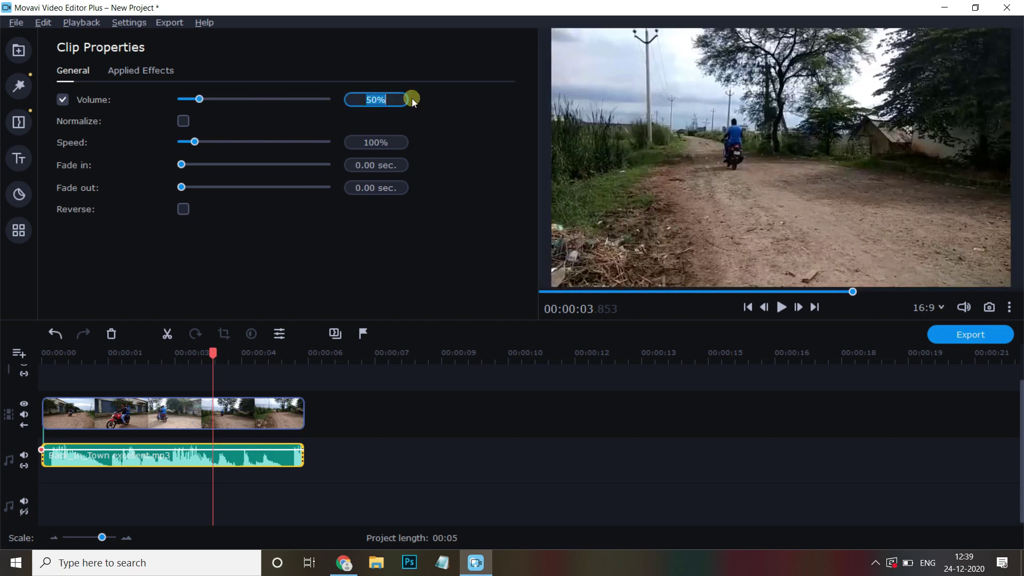
text(100)
key(Return)
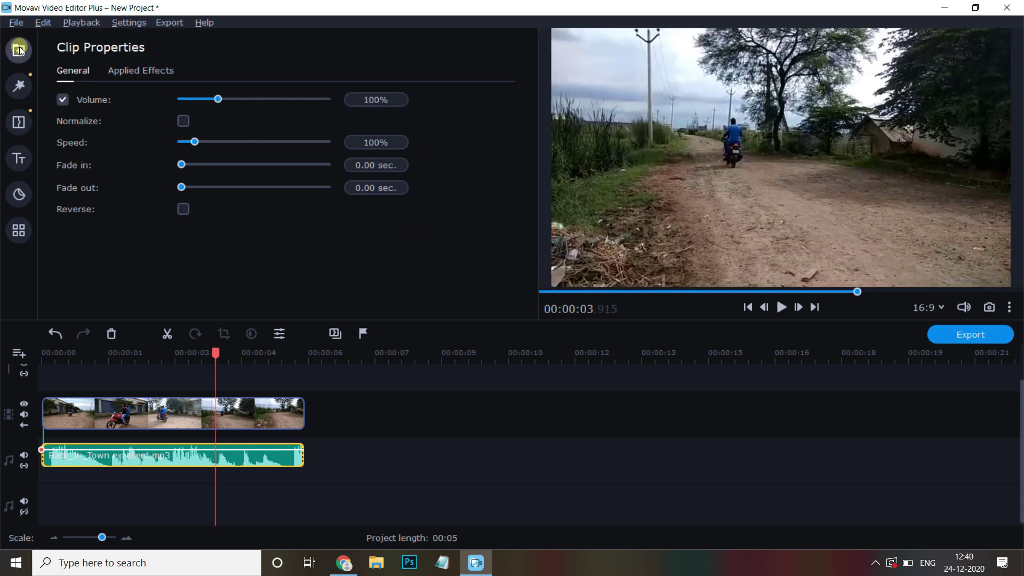
click(19, 52)
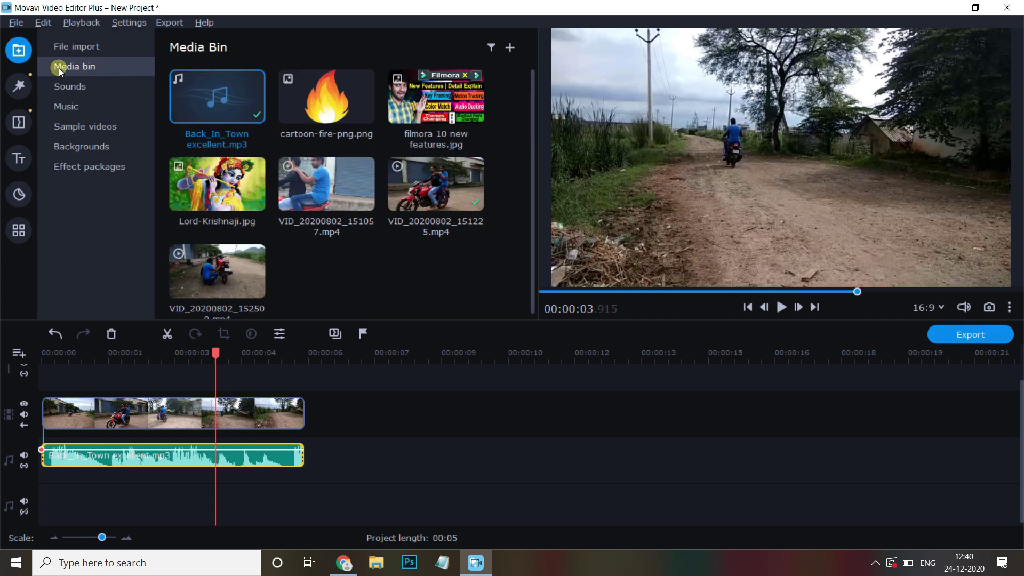
mouse_move(216, 354)
mouse_down()
mouse_move(58, 397)
mouse_move(85, 397)
mouse_up()
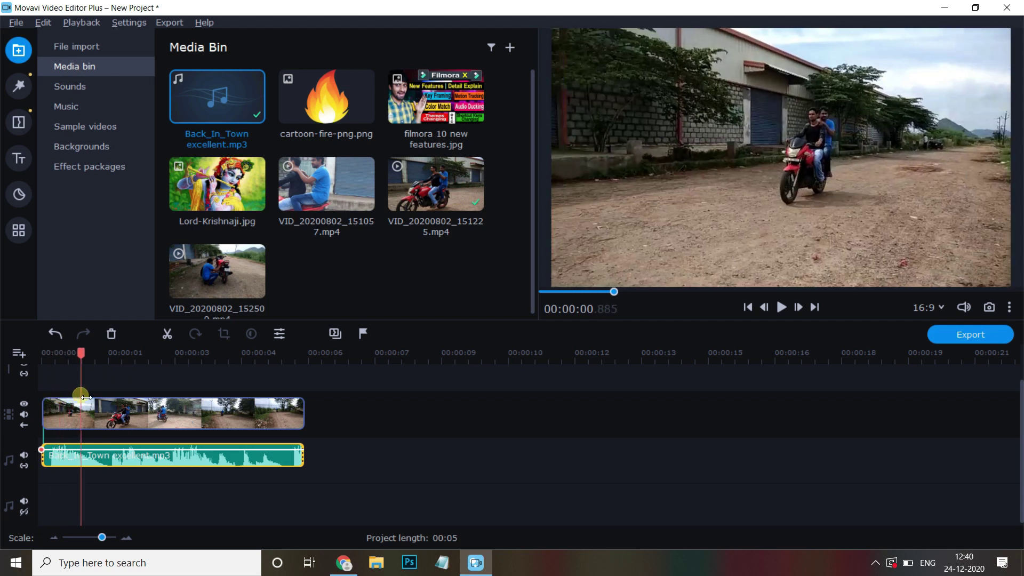
Add volume points to the music clip around 0.78 seconds
right_click(90, 456)
click(92, 354)
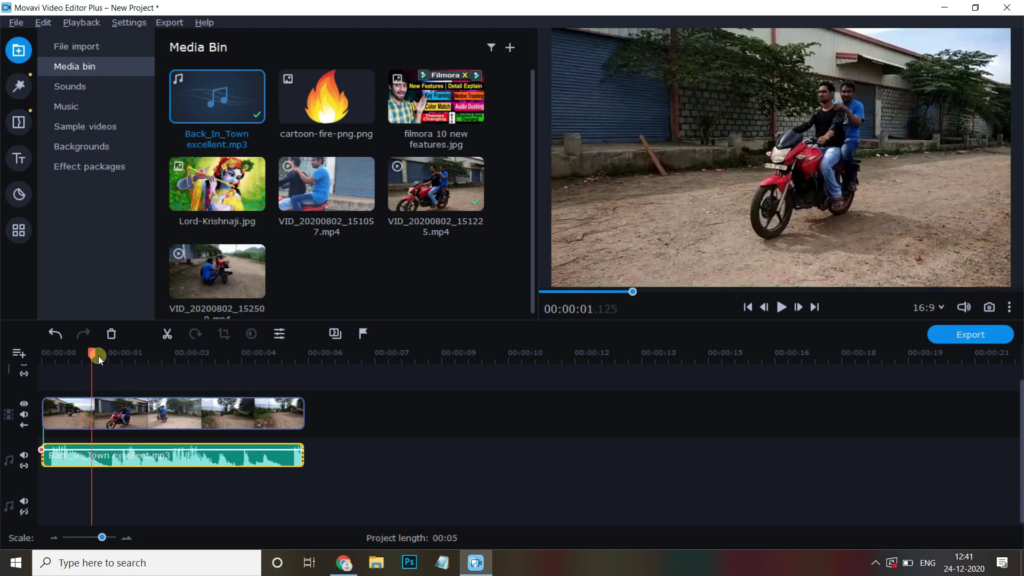
drag(98, 357, 80, 364)
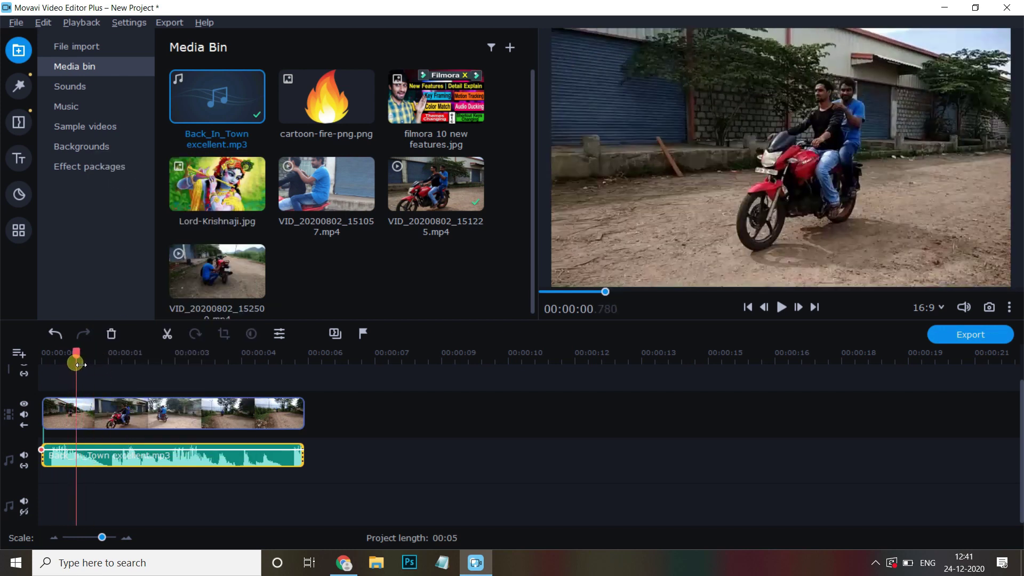
right_click(79, 460)
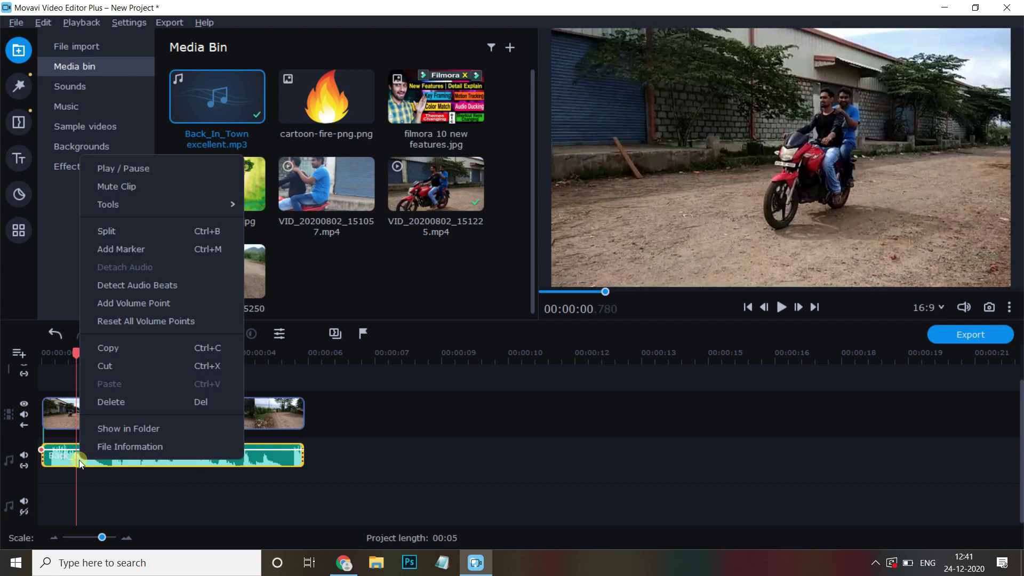
click(141, 303)
right_click(148, 454)
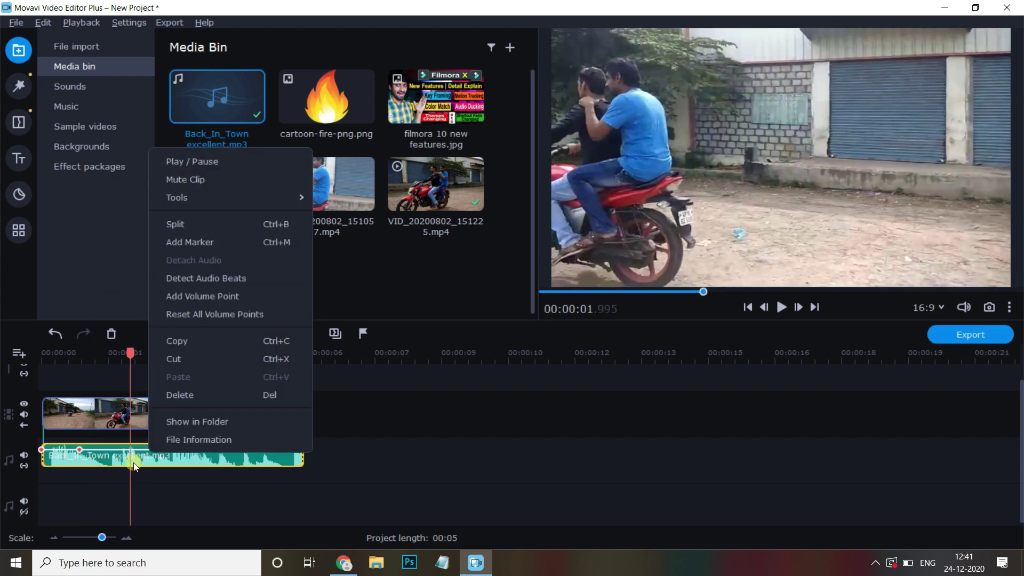
right_click(133, 462)
right_click(134, 462)
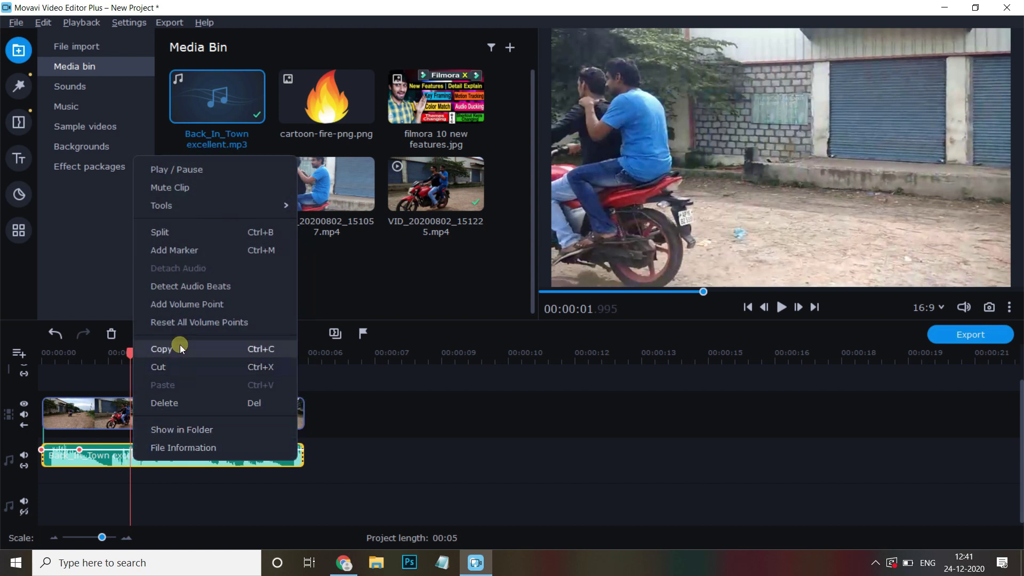
click(184, 303)
Add volume points at about 3 and 4.8 seconds, then play from the start
drag(132, 370, 178, 359)
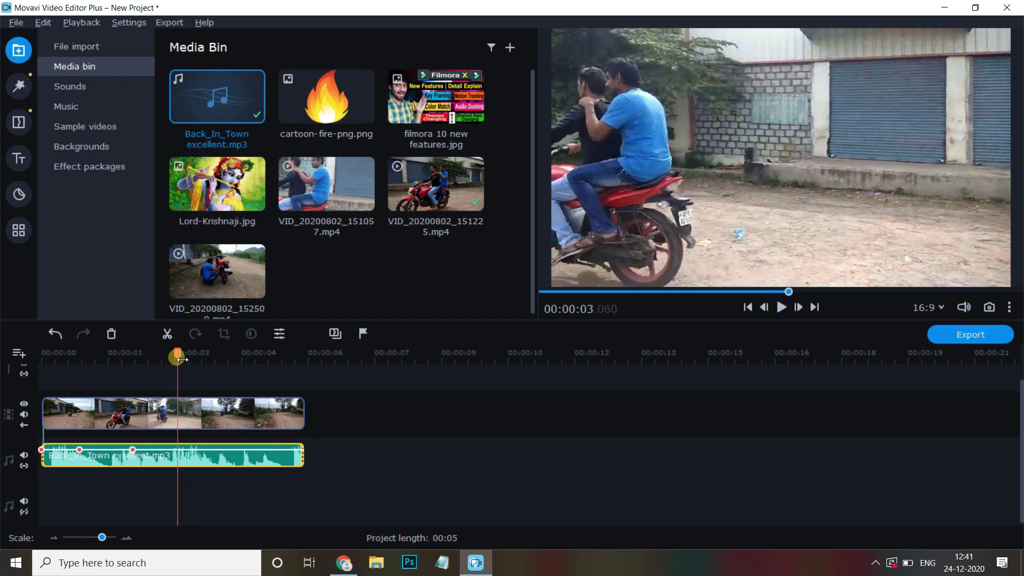
right_click(193, 459)
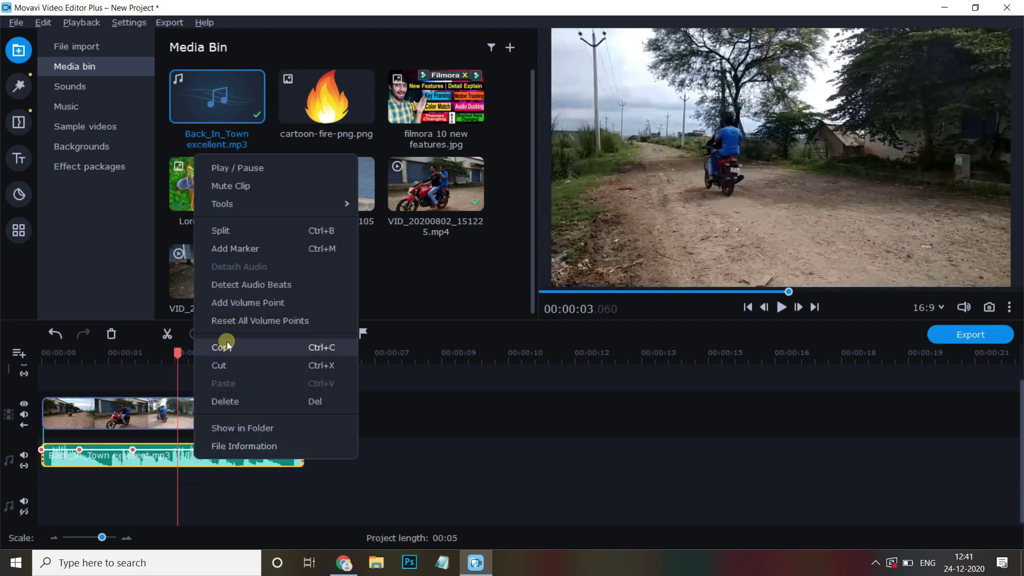
click(235, 303)
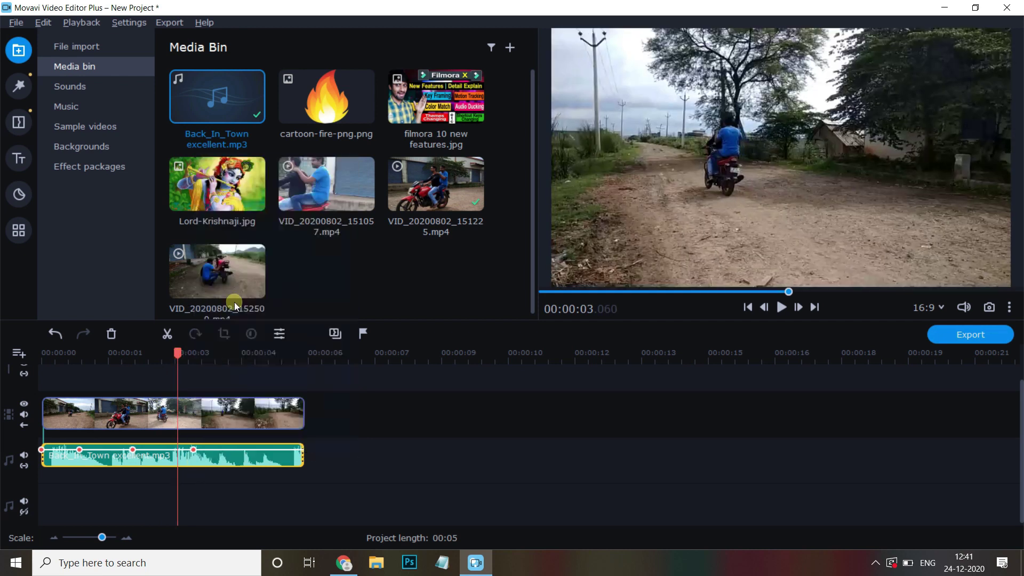
drag(191, 359, 265, 360)
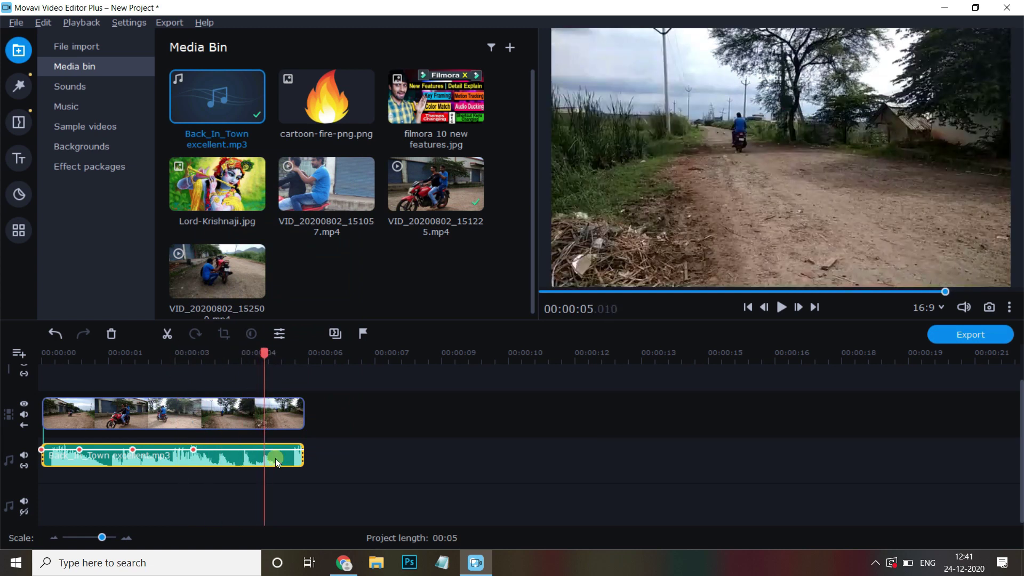
right_click(276, 459)
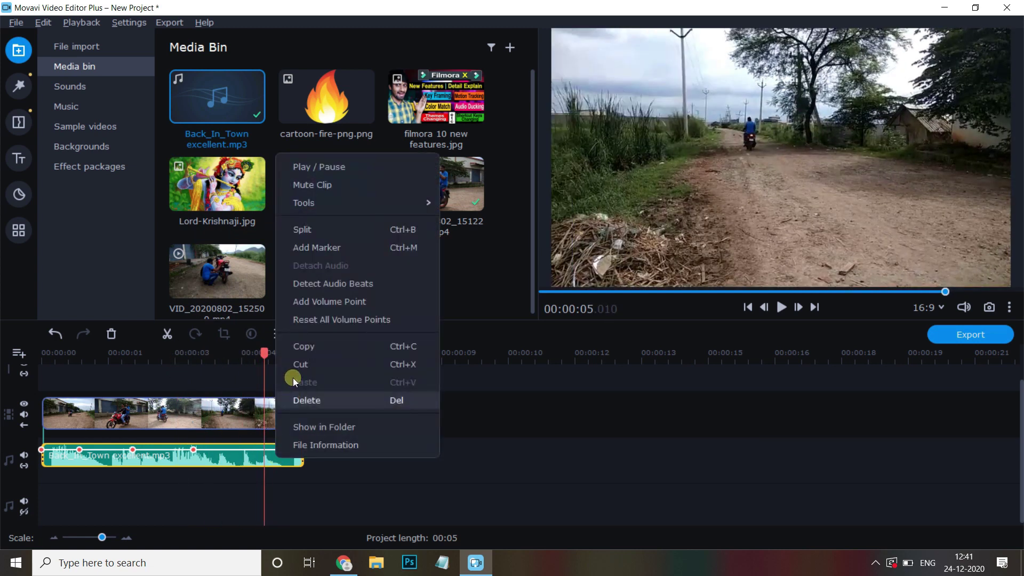
click(322, 302)
click(42, 355)
key(space)
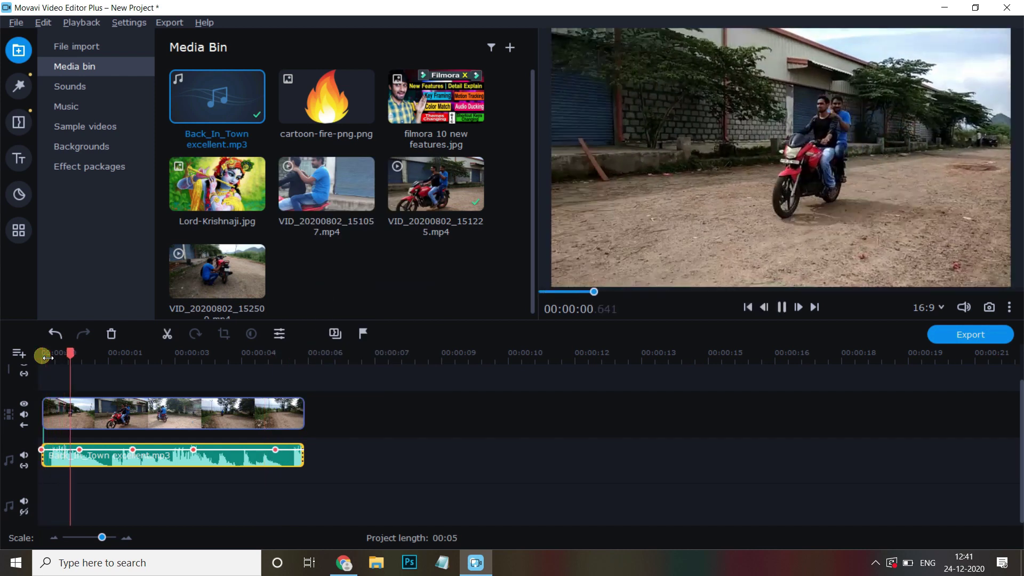
key(space)
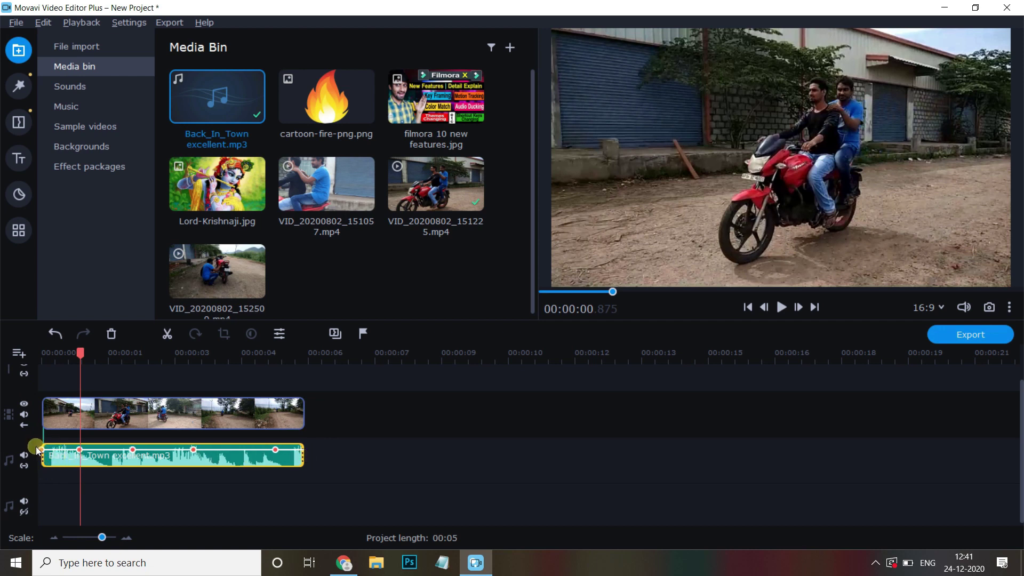
Shape the music's volume envelope: start lowered, second point at 68%, last point at 100%
drag(45, 454, 130, 468)
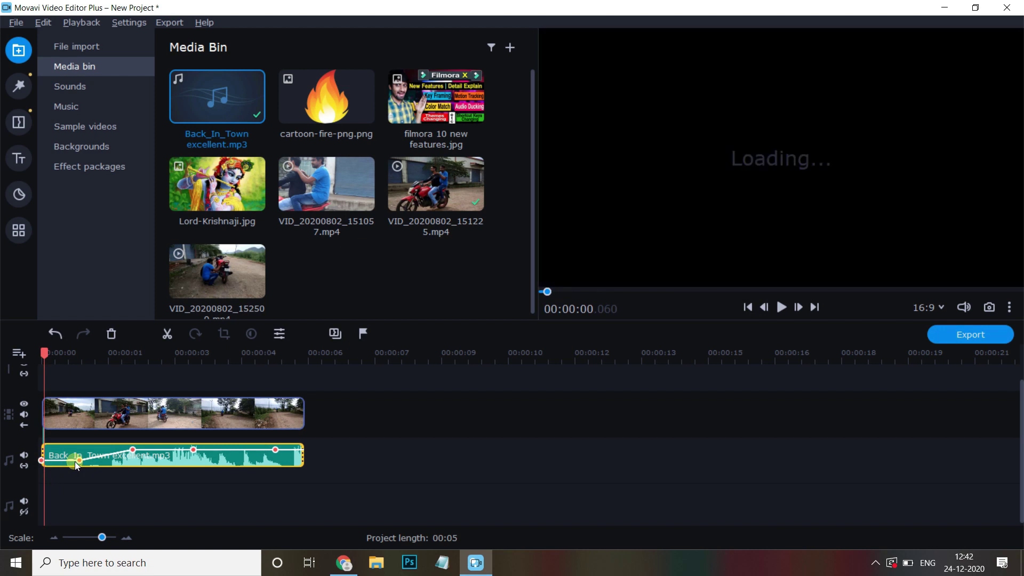
drag(86, 465, 84, 451)
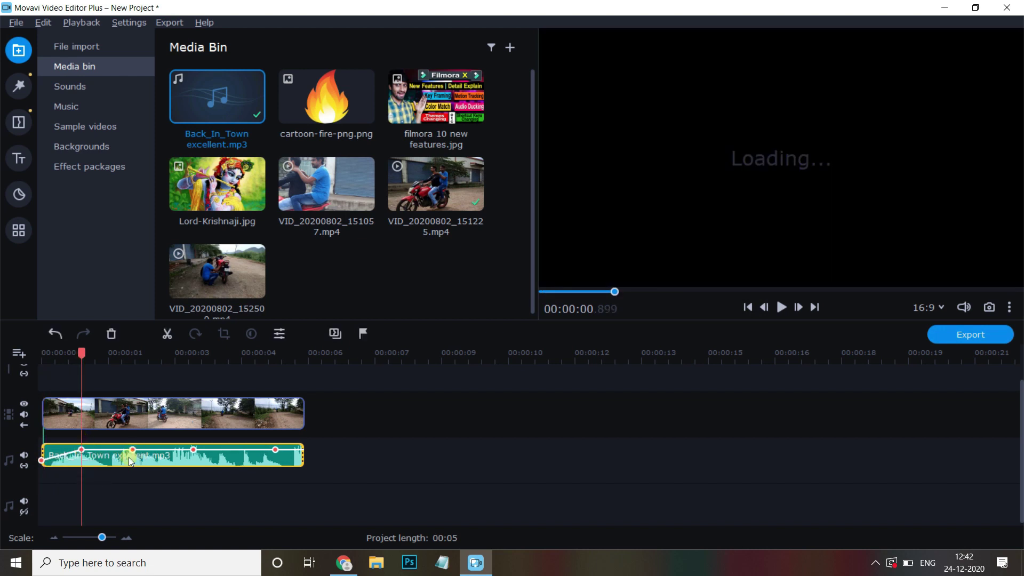
drag(133, 457, 139, 464)
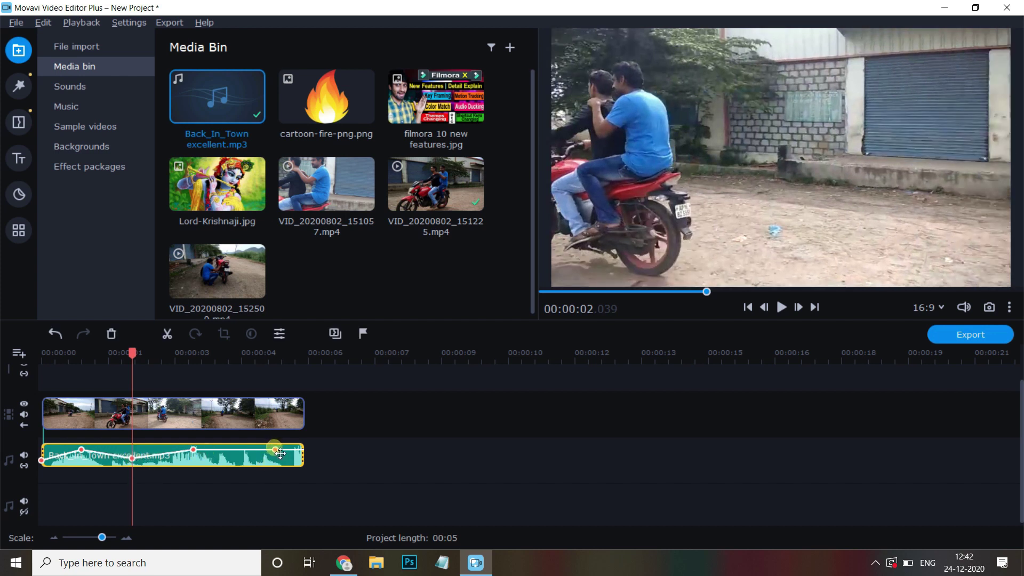
drag(285, 452, 286, 472)
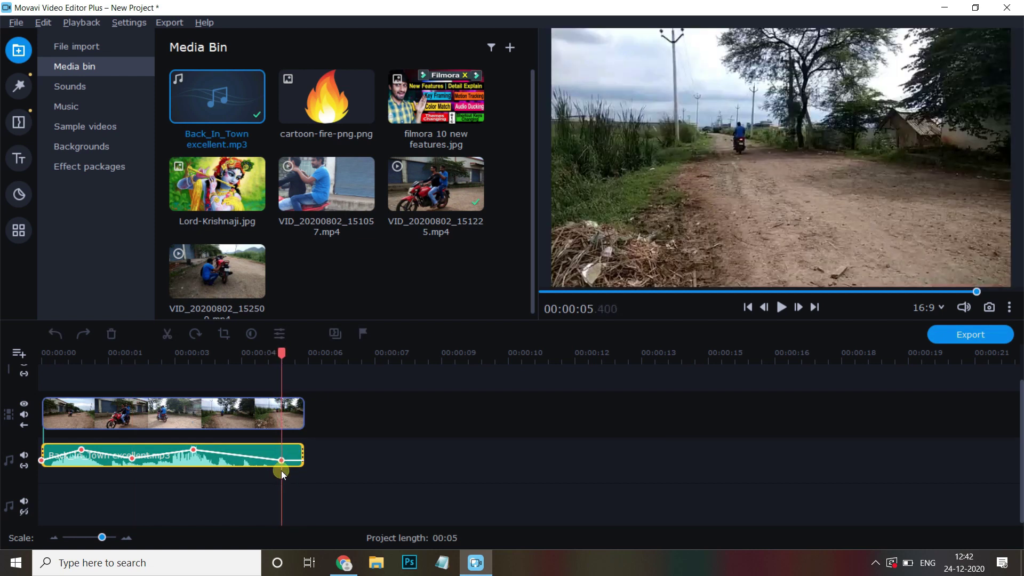
key(space)
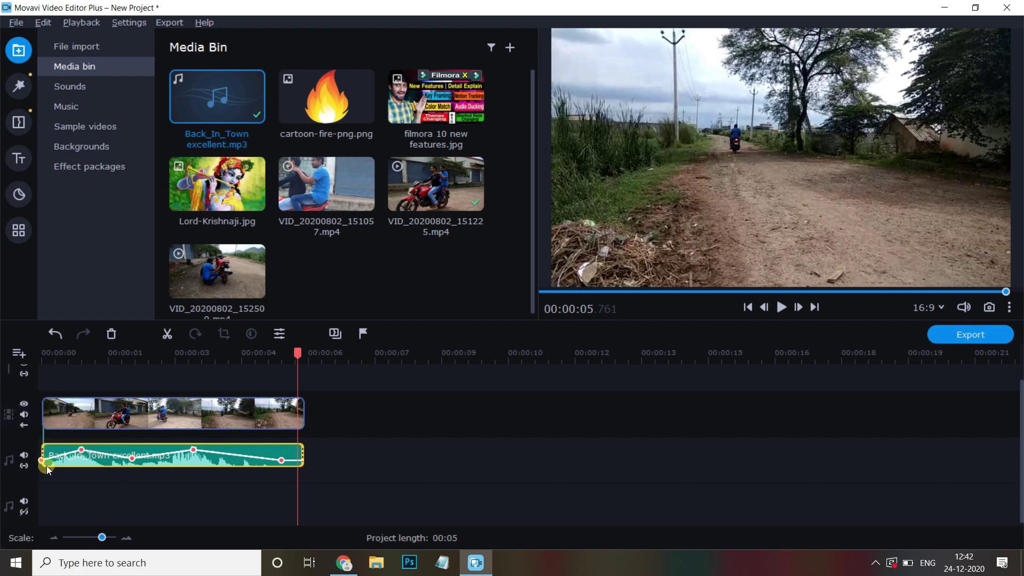
drag(288, 468, 304, 450)
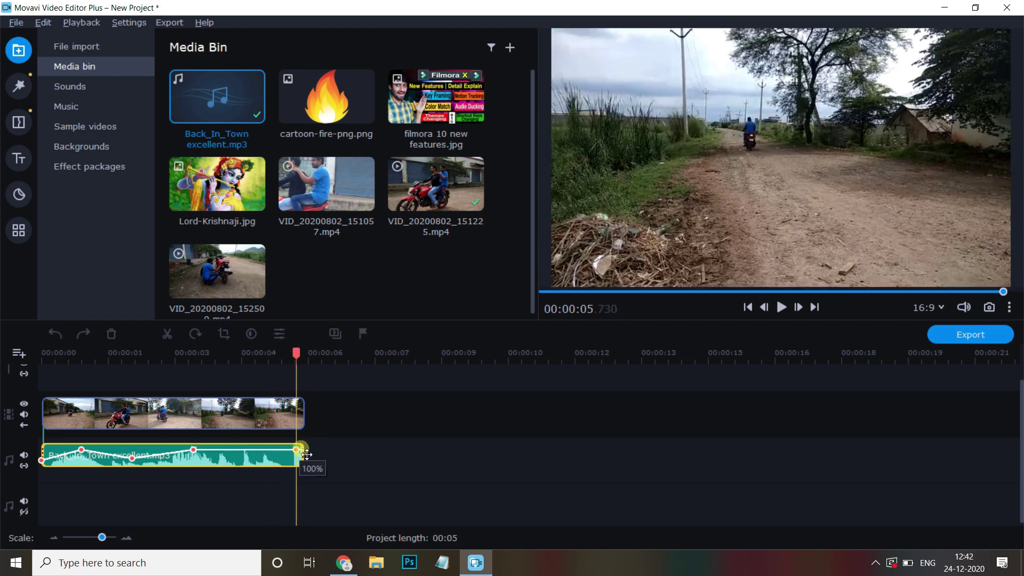
drag(320, 350, 279, 361)
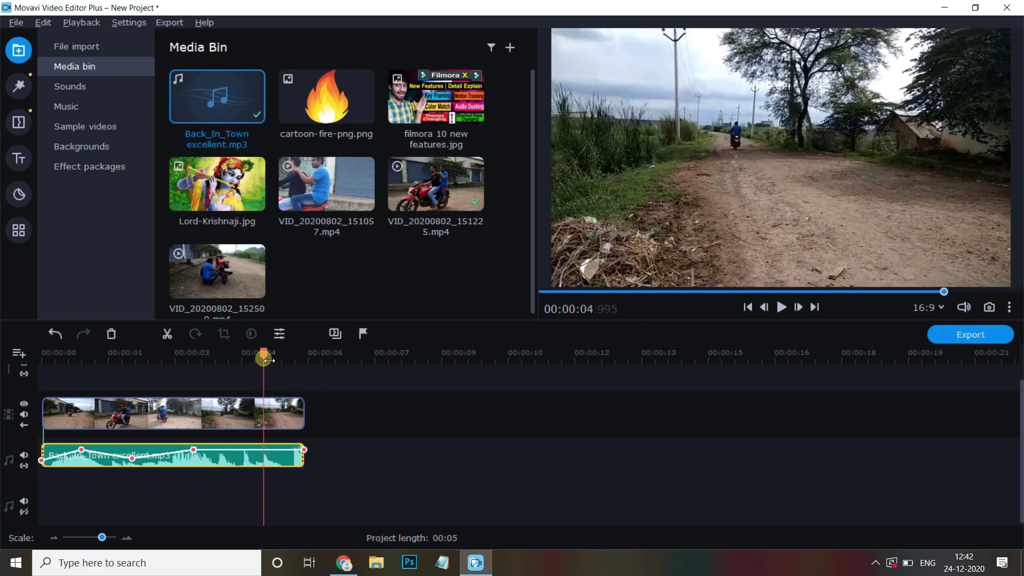
Add a volume point near the music's end and pull the final point down to 0%
right_click(277, 454)
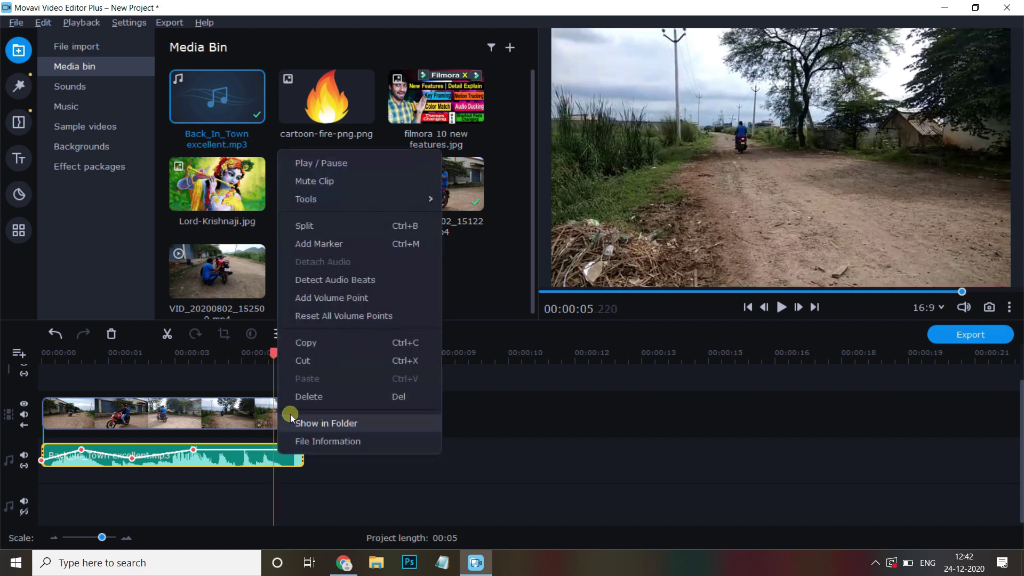
click(327, 297)
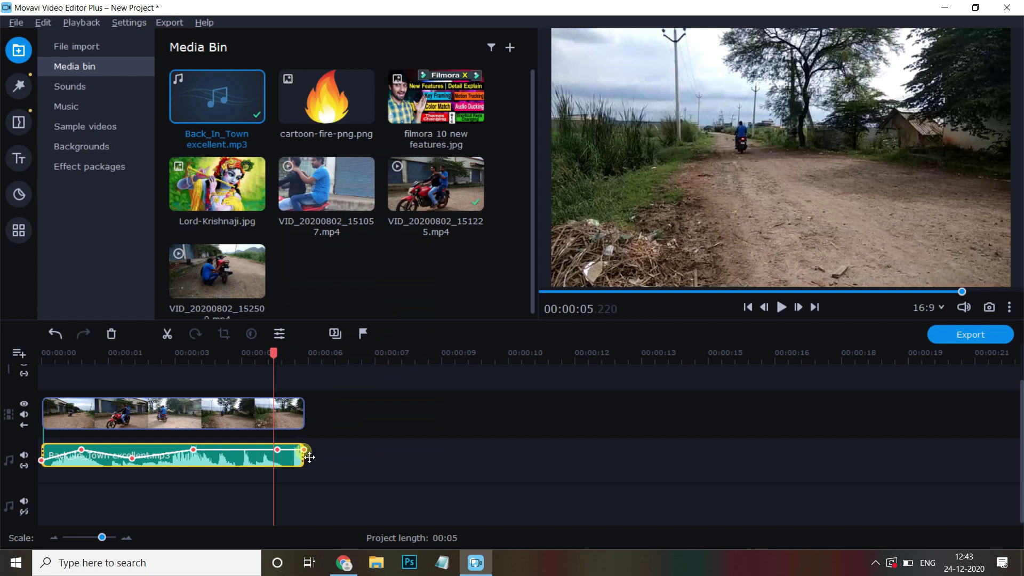
drag(309, 458, 307, 458)
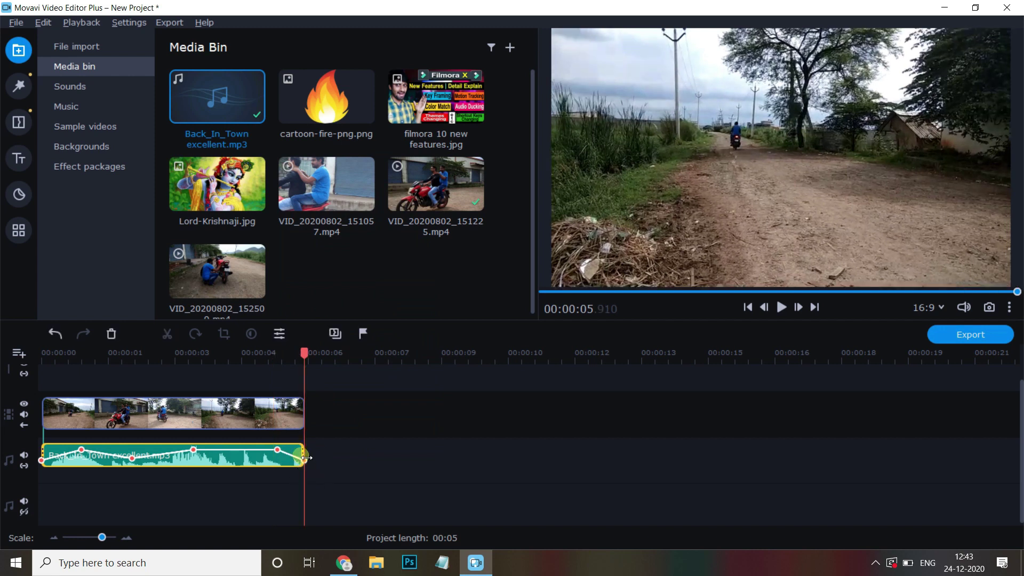
drag(304, 461, 309, 468)
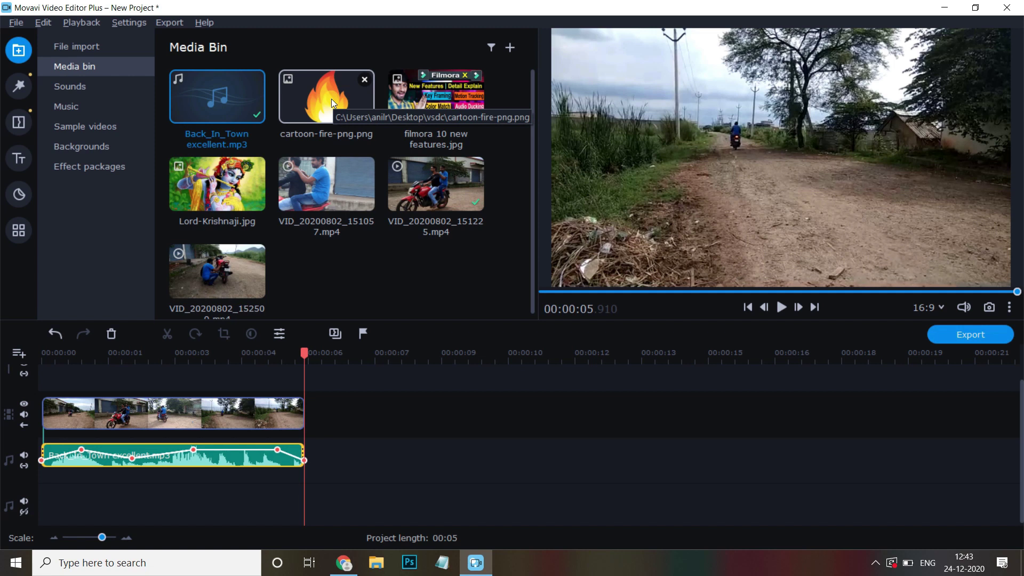
Undo the envelope edits and place cartoon-fire-png on the overlay track above the video
key(ctrl+z)
mouse_move(332, 98)
mouse_down()
mouse_move(307, 412)
mouse_move(229, 363)
mouse_move(81, 440)
mouse_up()
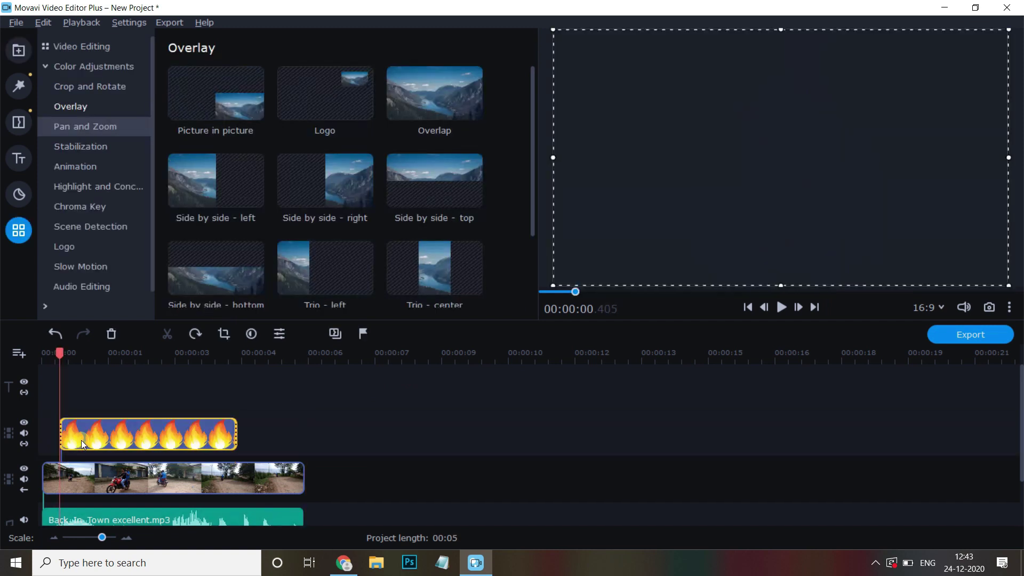
click(124, 458)
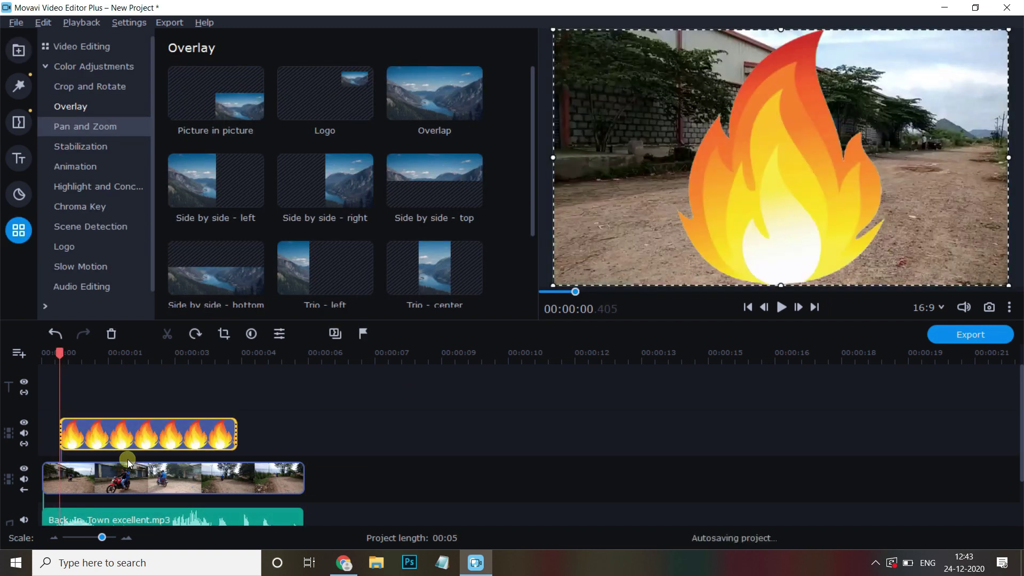
click(620, 68)
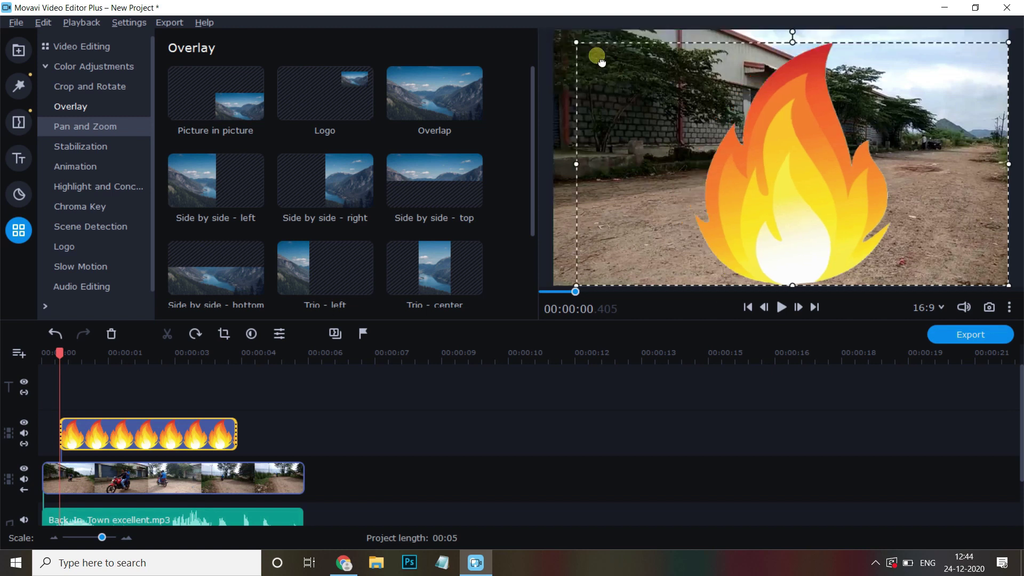
drag(554, 33, 827, 183)
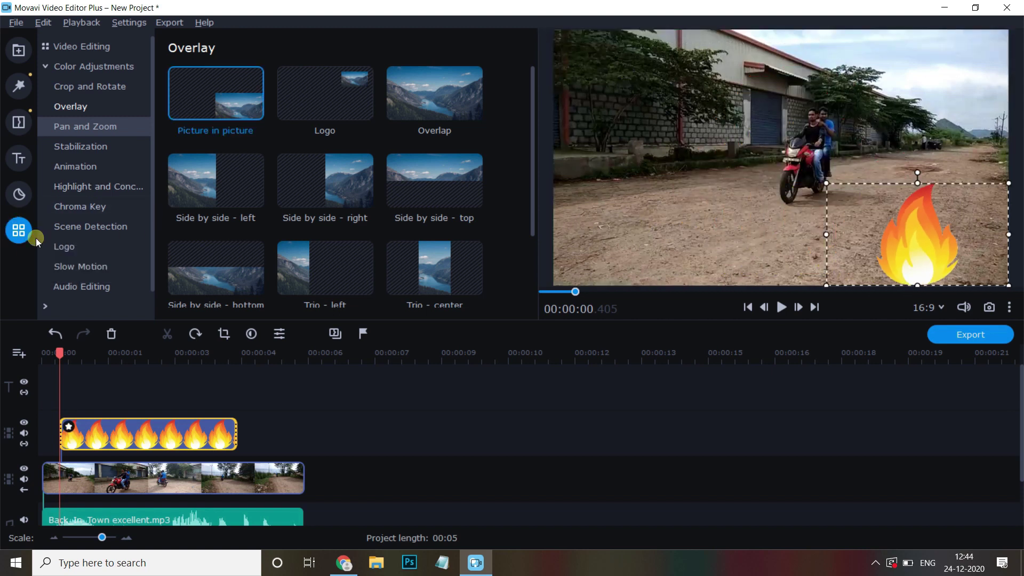
Make the fire image a Logo in the bottom-right corner, rotated slightly clockwise
click(333, 103)
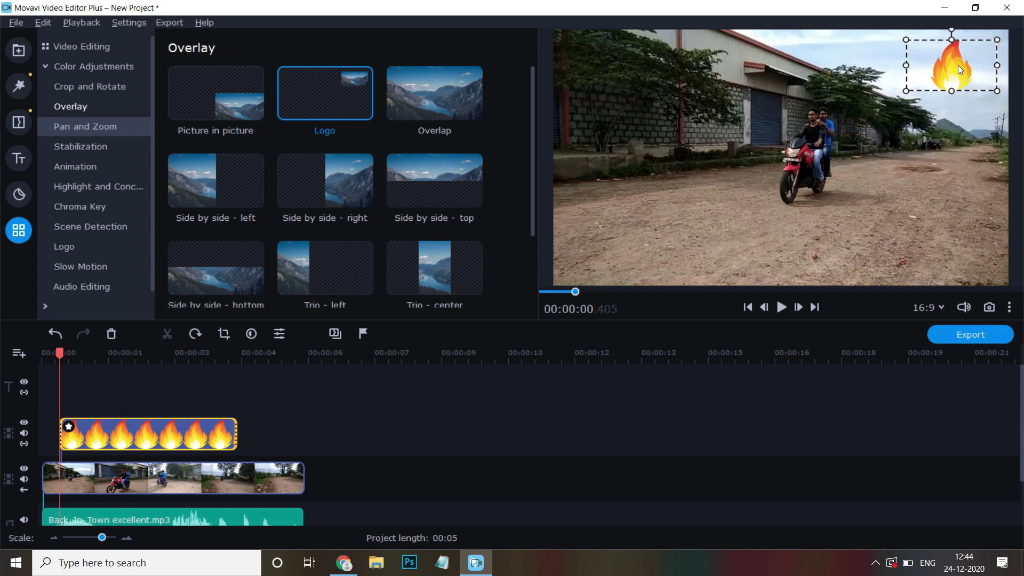
drag(955, 60, 961, 245)
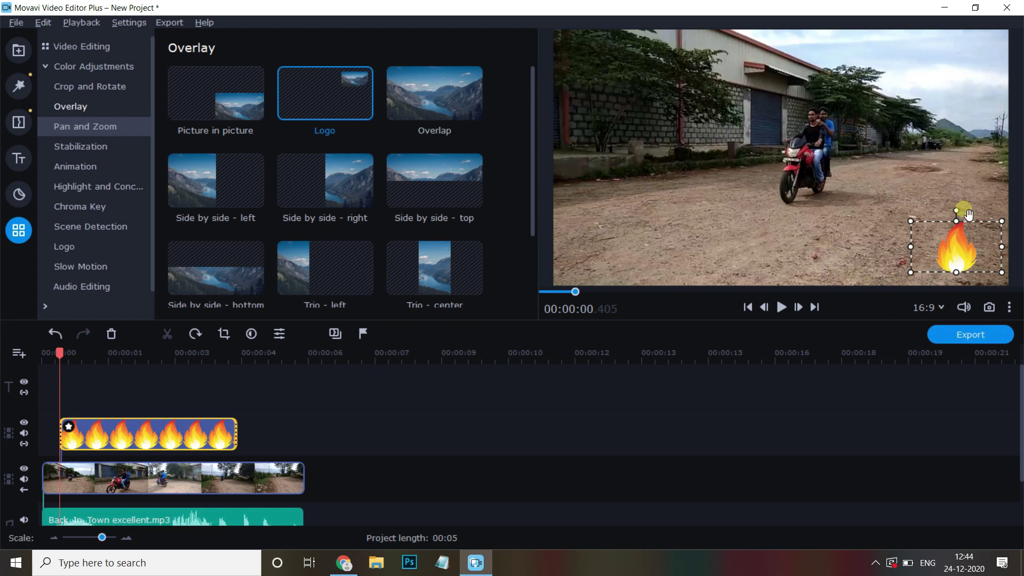
mouse_move(960, 221)
mouse_down()
mouse_move(974, 216)
mouse_move(903, 238)
mouse_move(946, 225)
mouse_up()
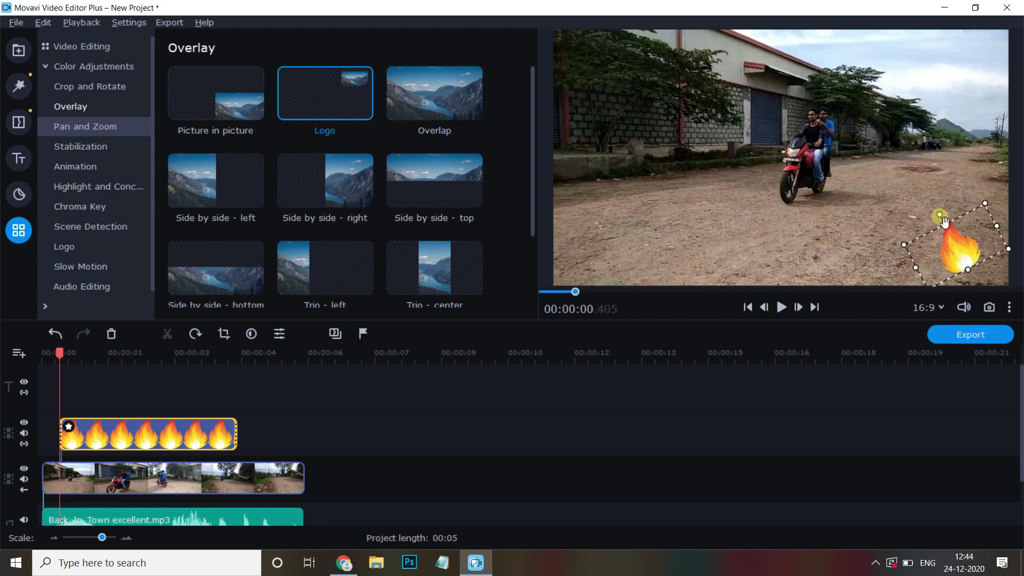
drag(946, 226, 980, 211)
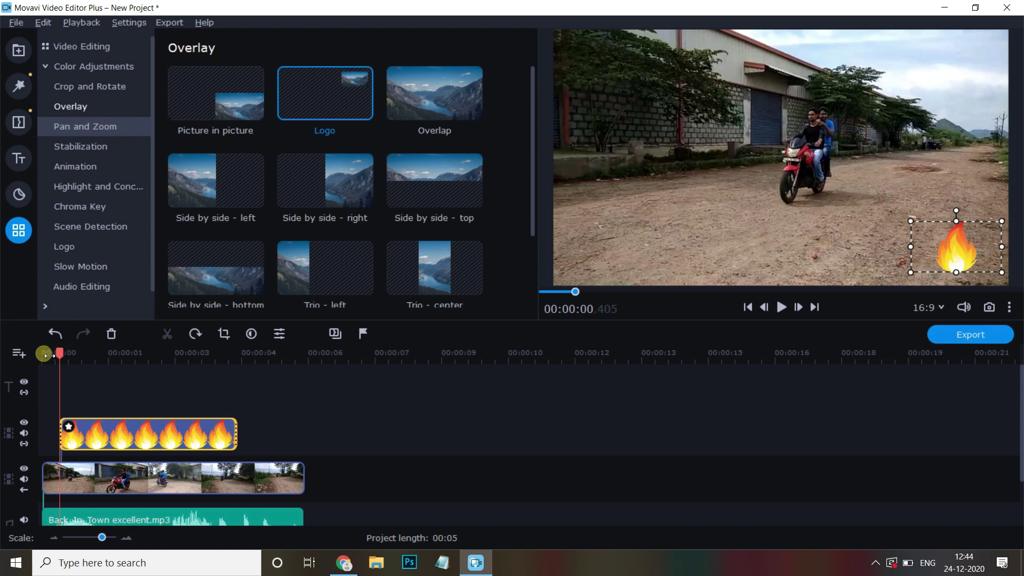
click(9, 357)
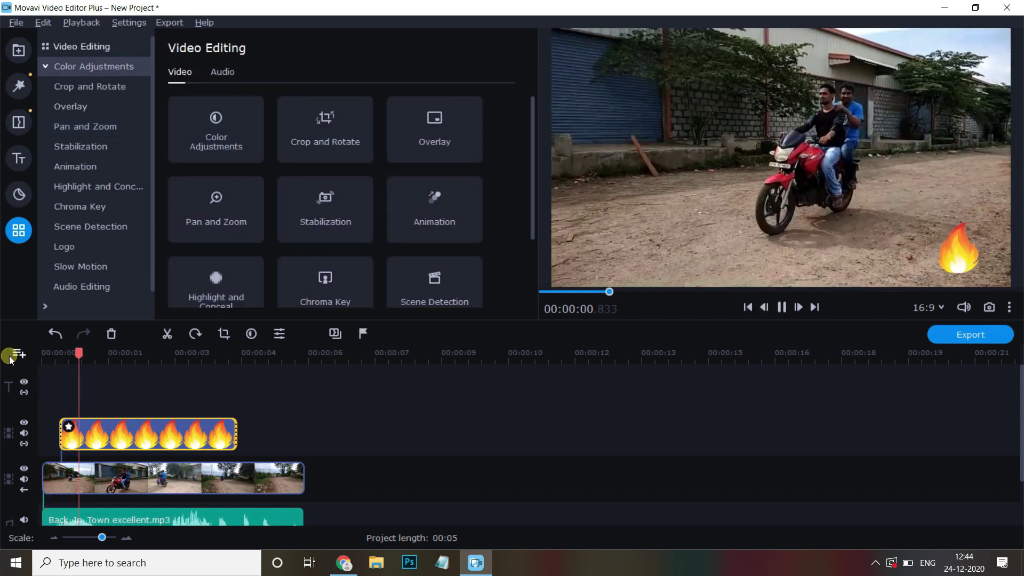
Stretch the fire clip from 0:00 to the video's end, play to check, then undo
click(73, 371)
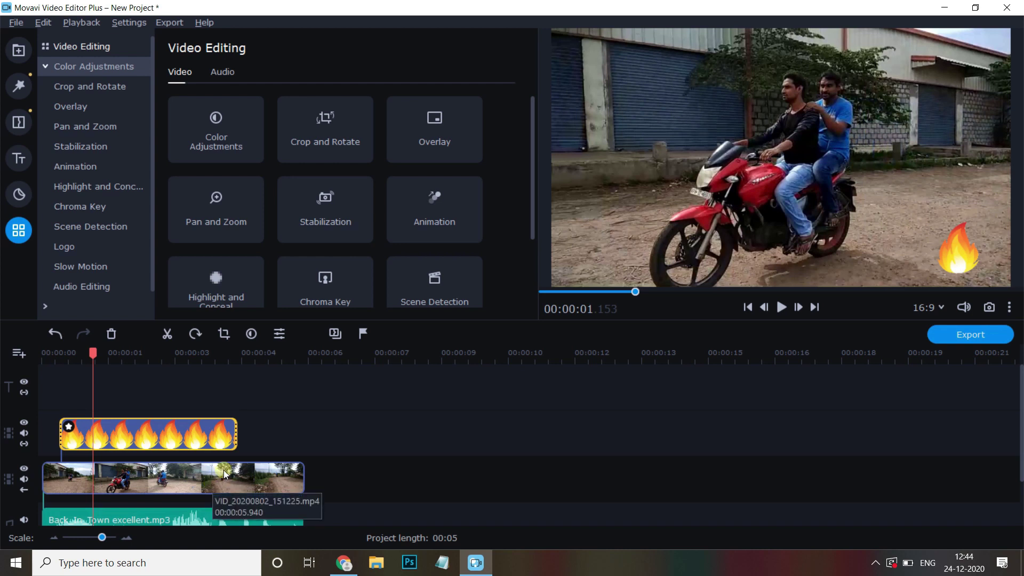
click(253, 454)
drag(241, 439, 307, 439)
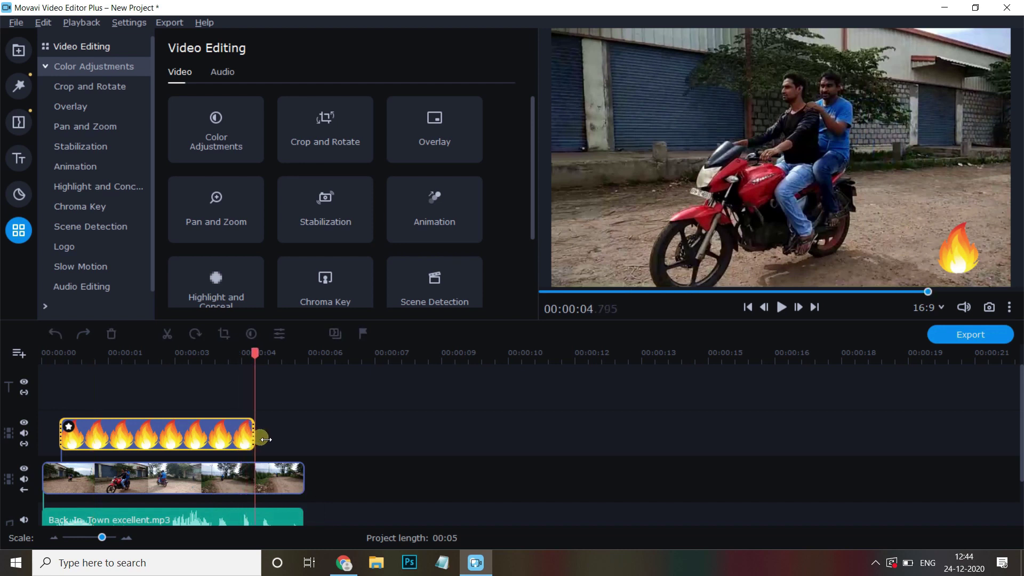
drag(61, 433, 45, 433)
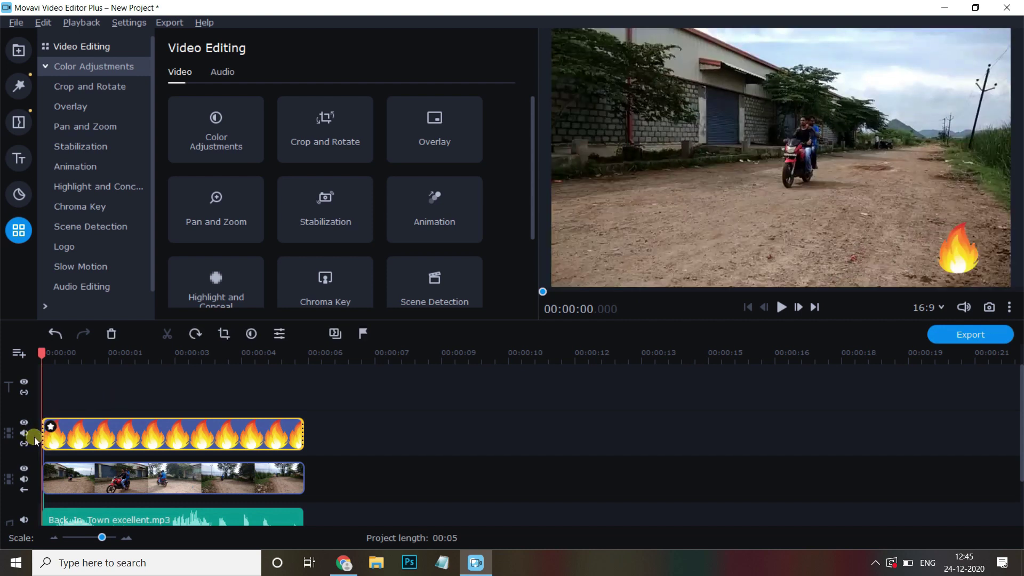
key(space)
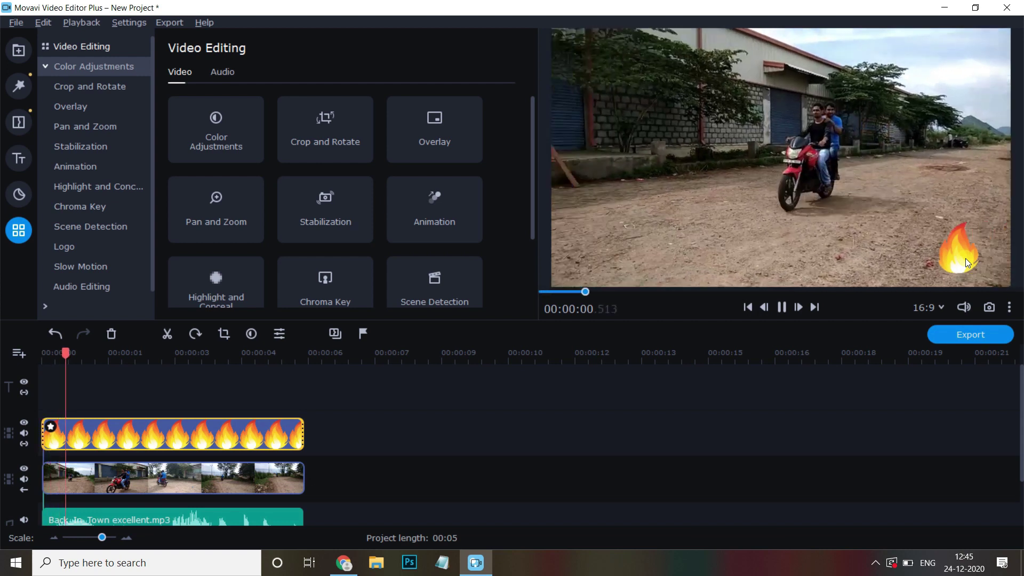
key(space)
key(ctrl+z)
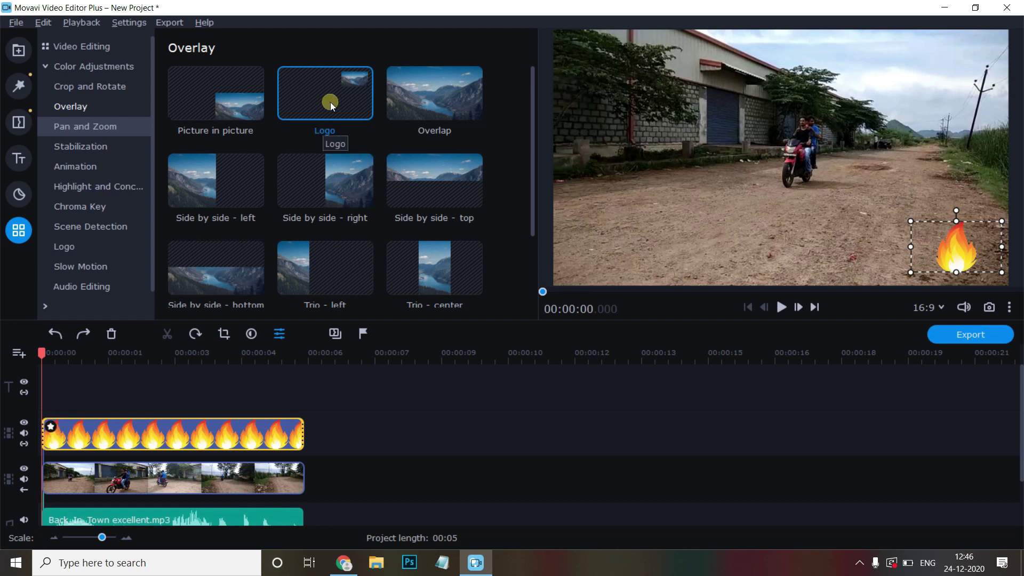
Remove the Logo effect from the fire clip's Applied Effects and resize the overlay
click(53, 427)
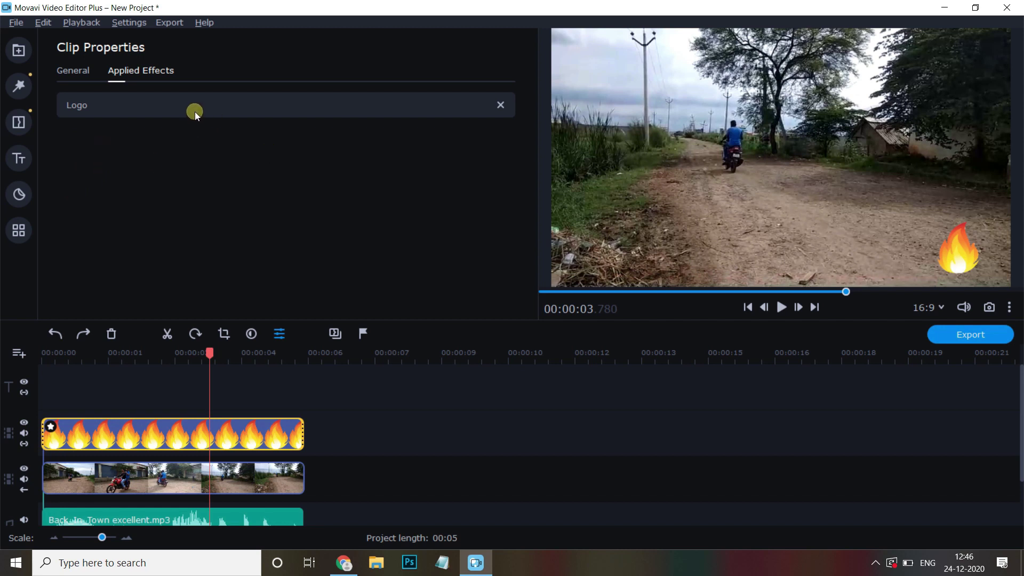
click(501, 108)
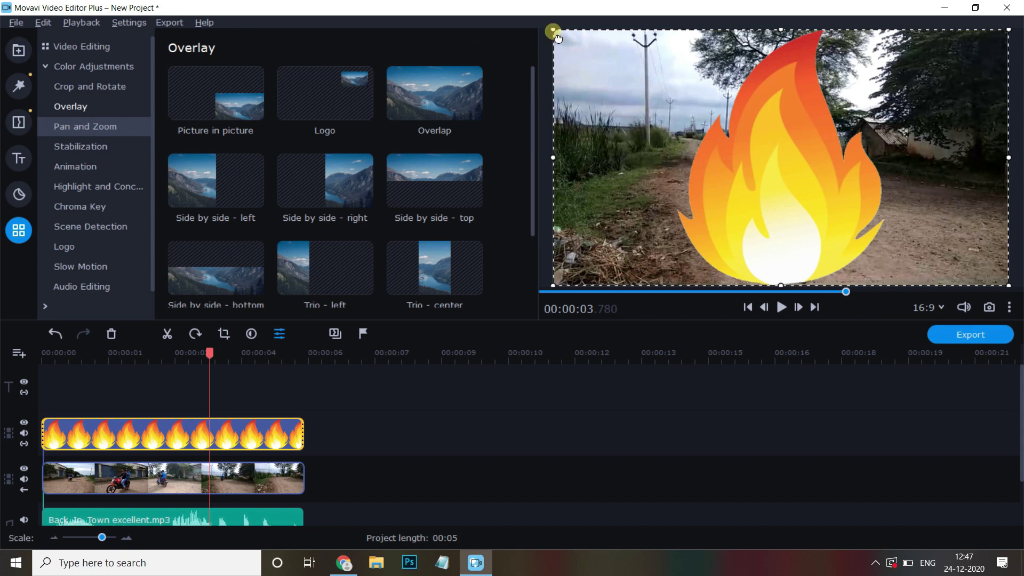
drag(553, 30, 692, 76)
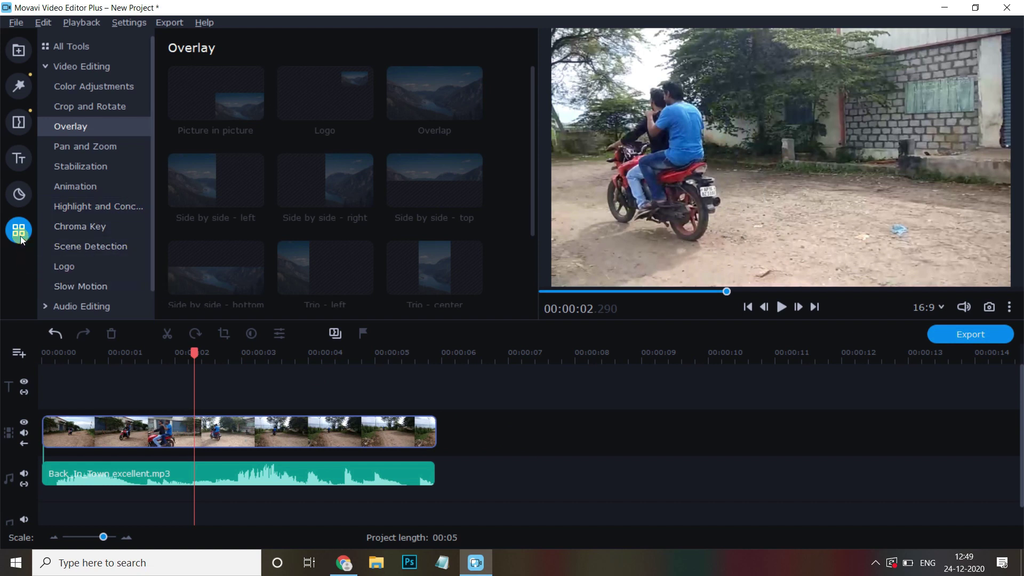
Add cartoon-fire-png as a logo with the Logo tool's Add Logo file picker
click(76, 267)
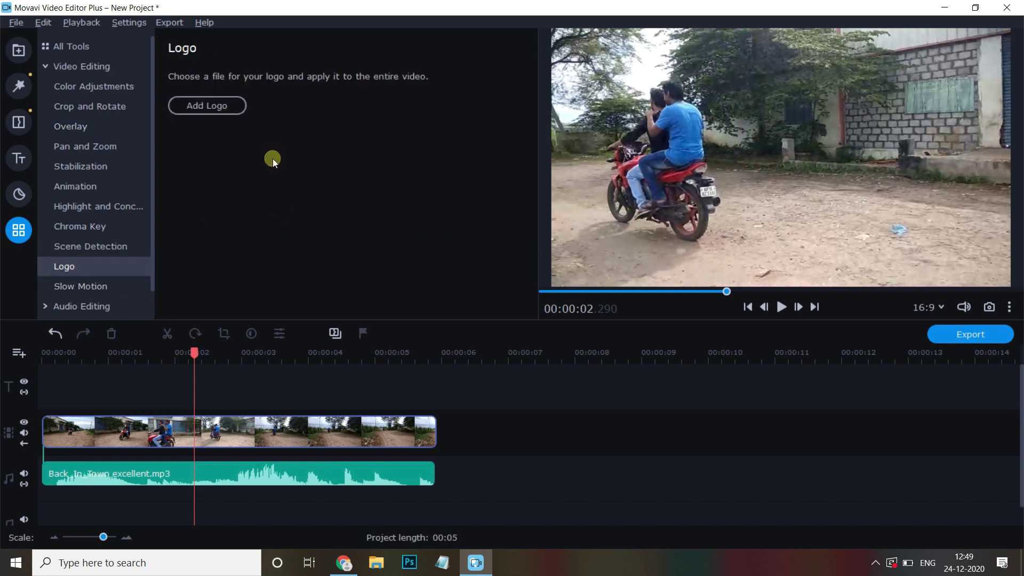
click(223, 110)
click(157, 212)
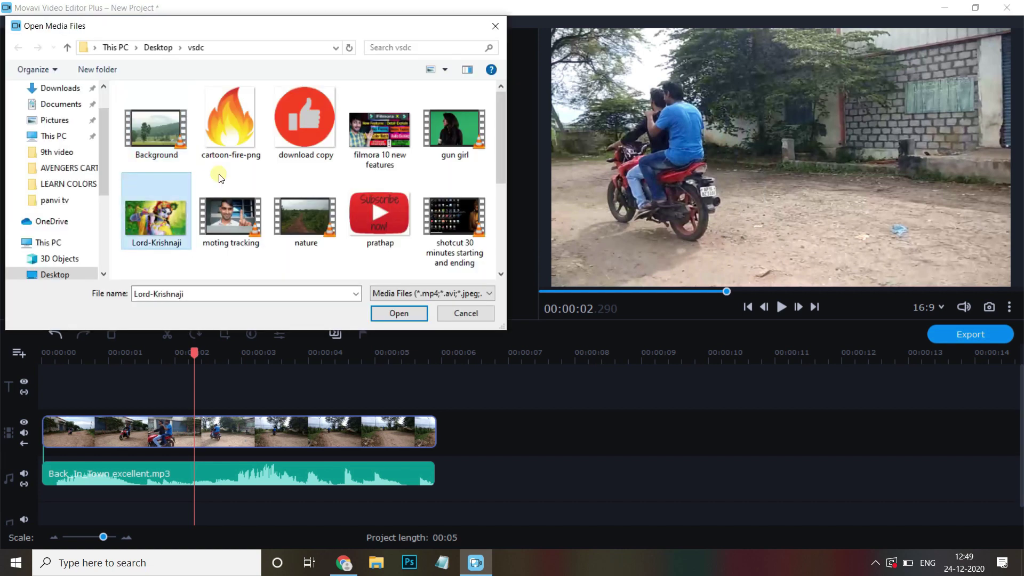
click(230, 124)
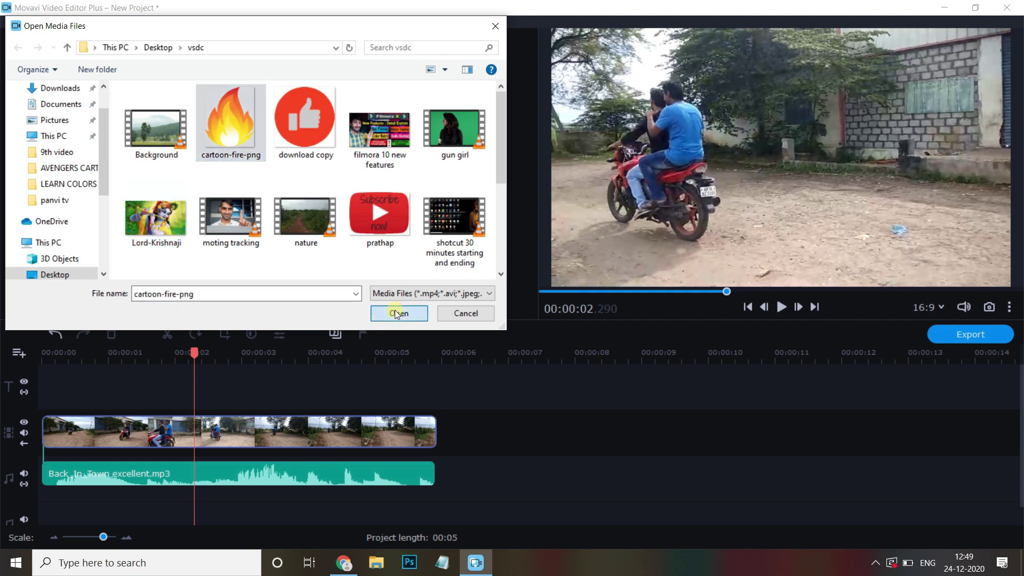
click(397, 313)
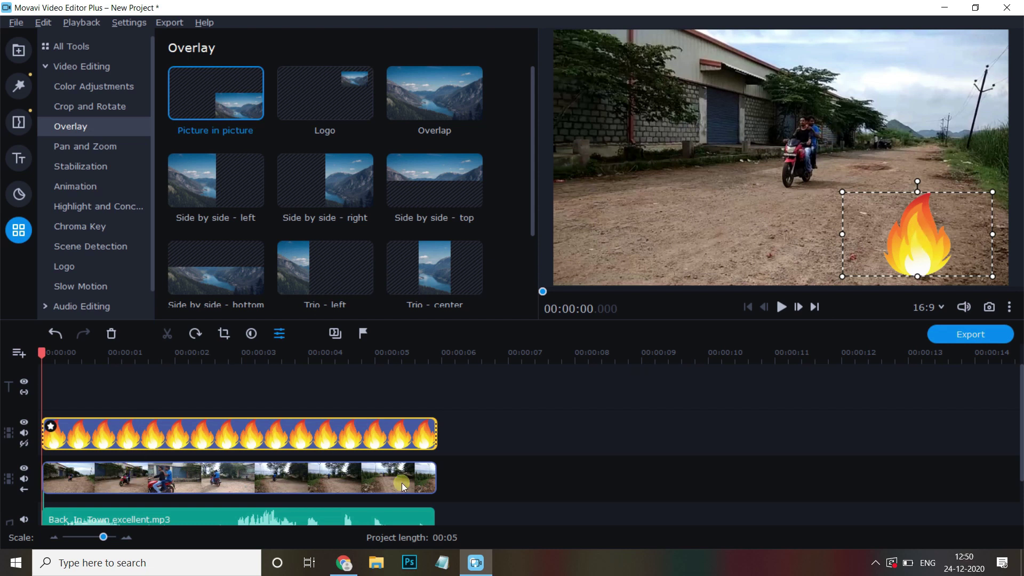
click(338, 433)
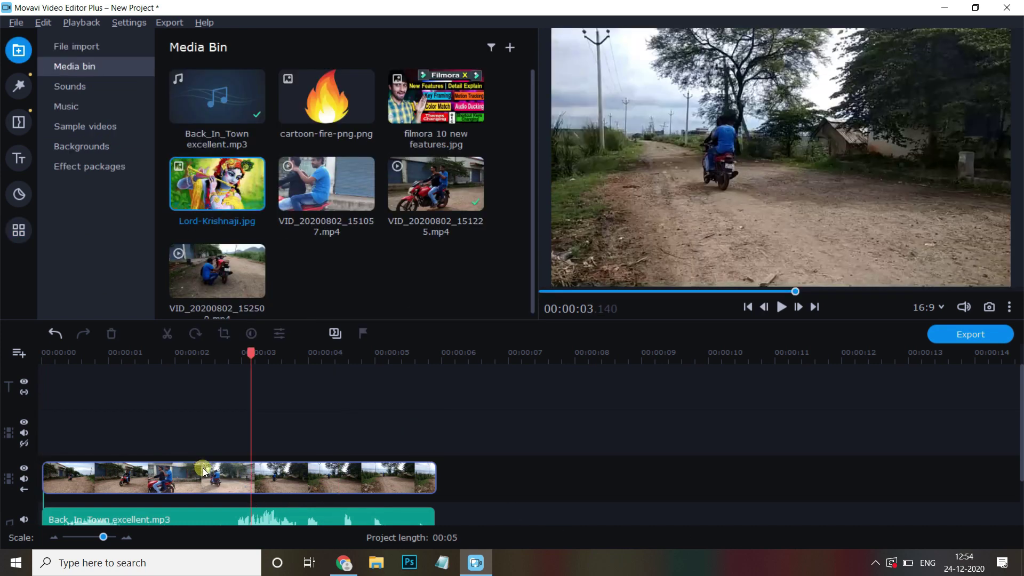
Set the motorcycle clip's speed to 192% in Clip Properties, after trying 183% and 64%
click(195, 480)
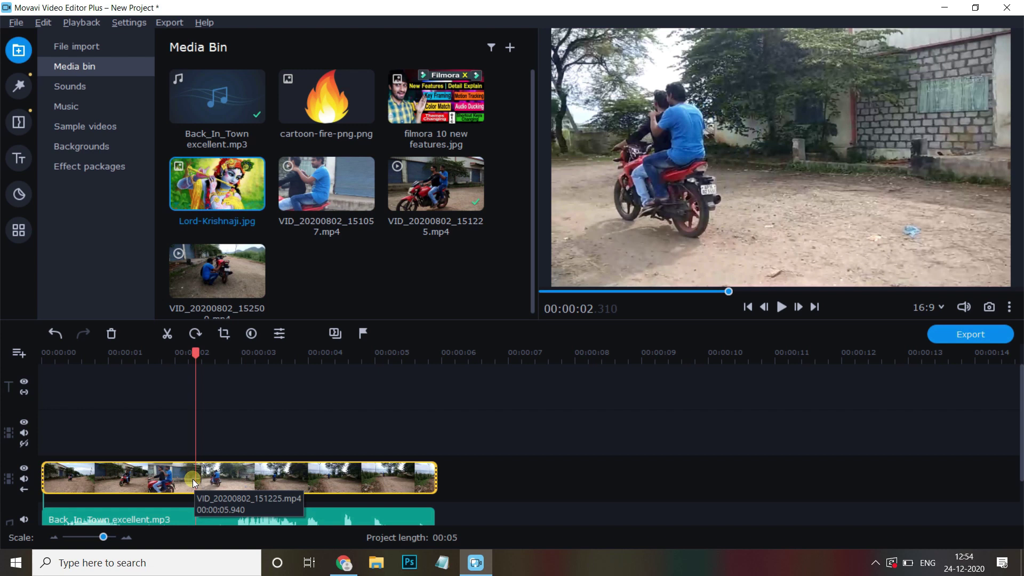
double_click(252, 473)
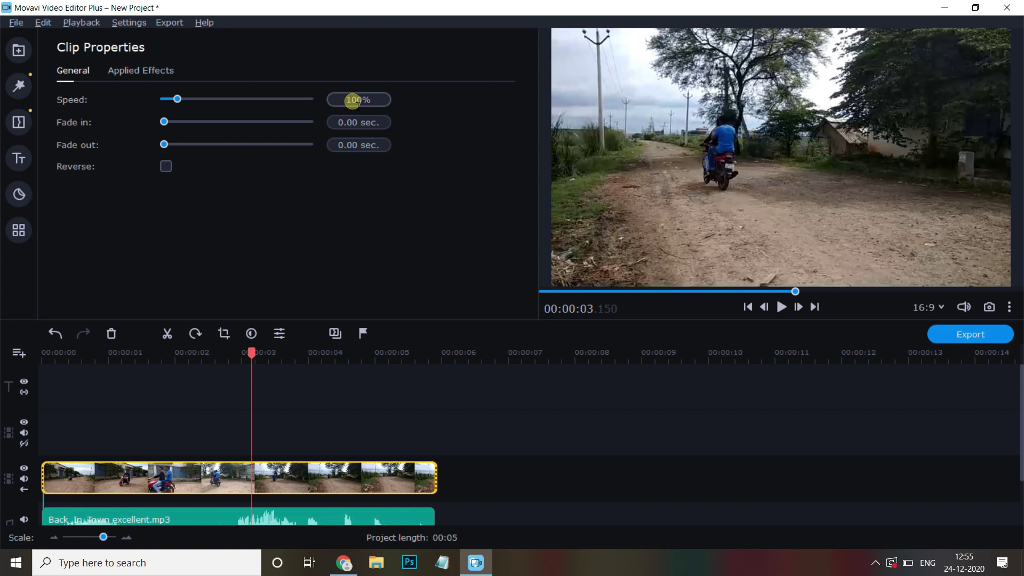
drag(179, 98, 190, 99)
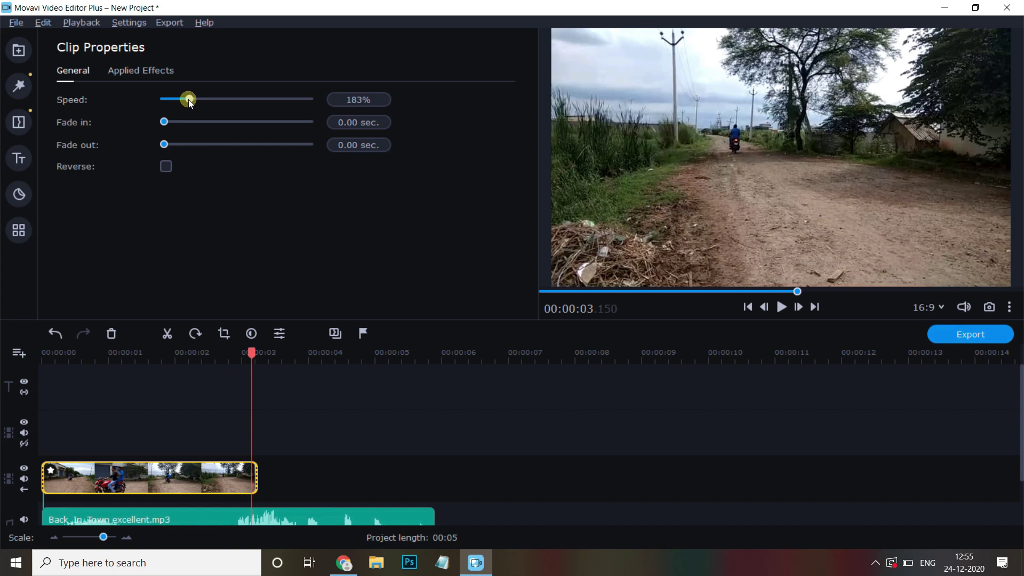
mouse_move(190, 103)
drag(189, 100, 167, 100)
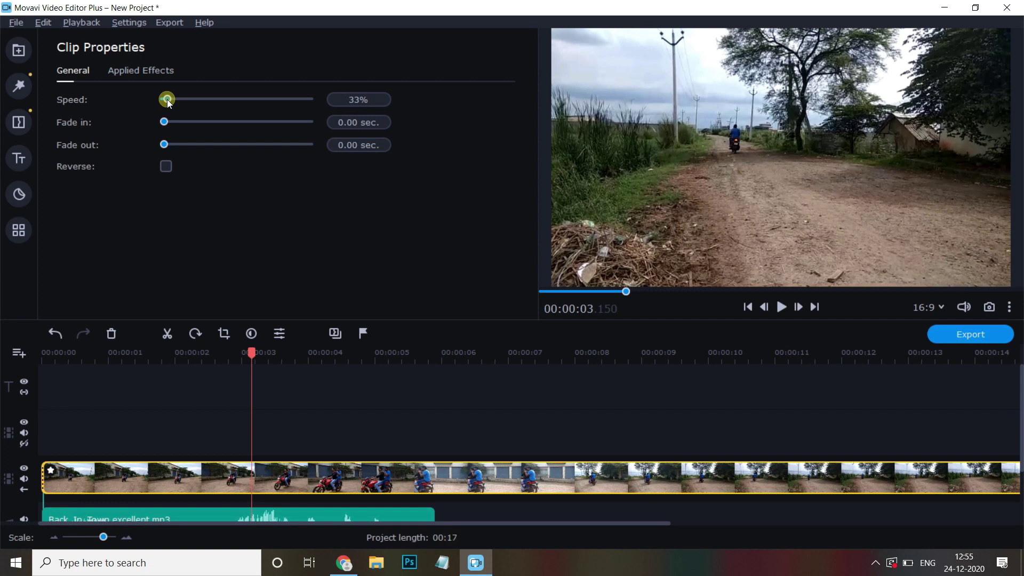
drag(167, 100, 190, 99)
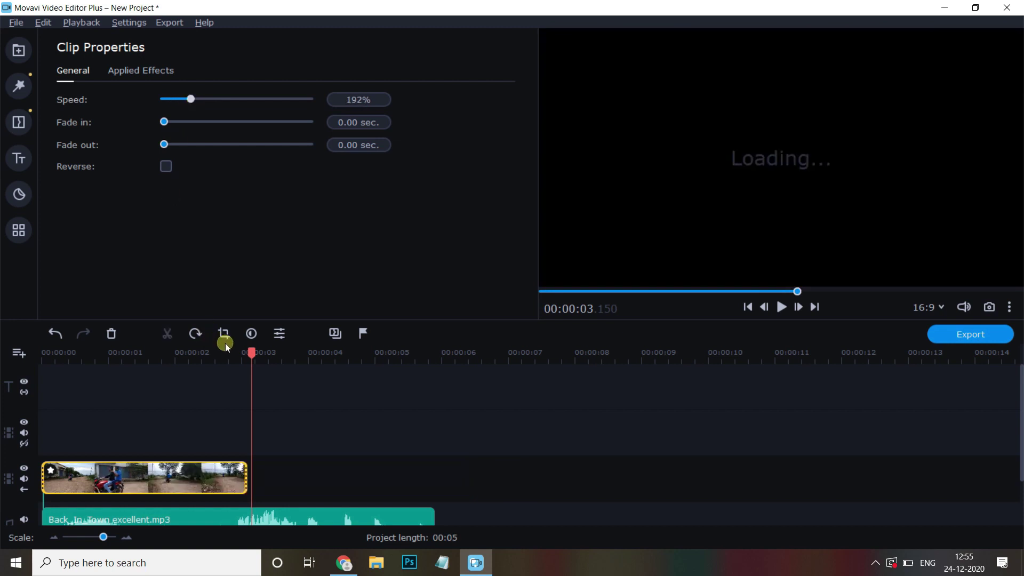
Play the sped-up clip from the project start, then pause it
click(652, 397)
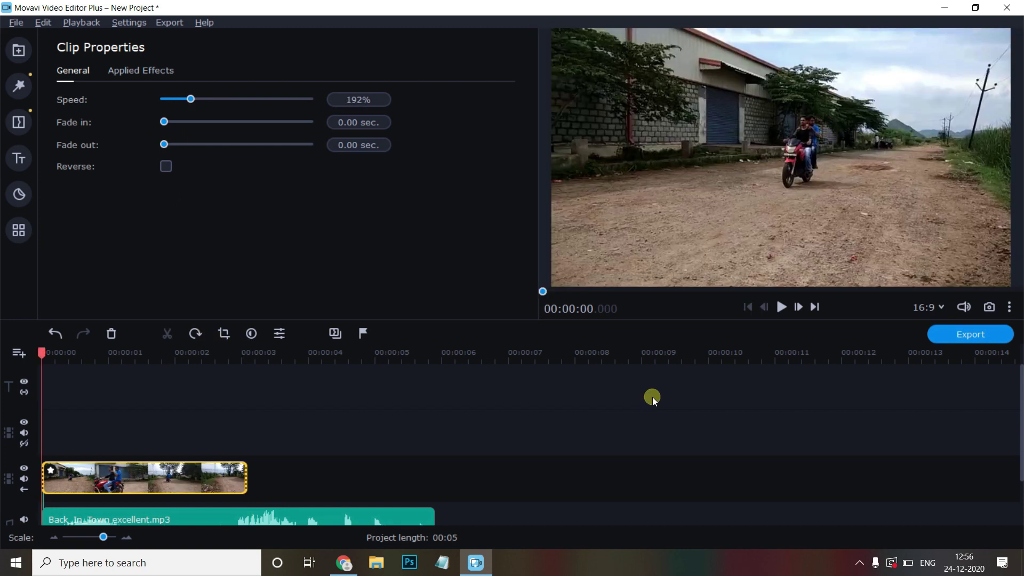
key(space)
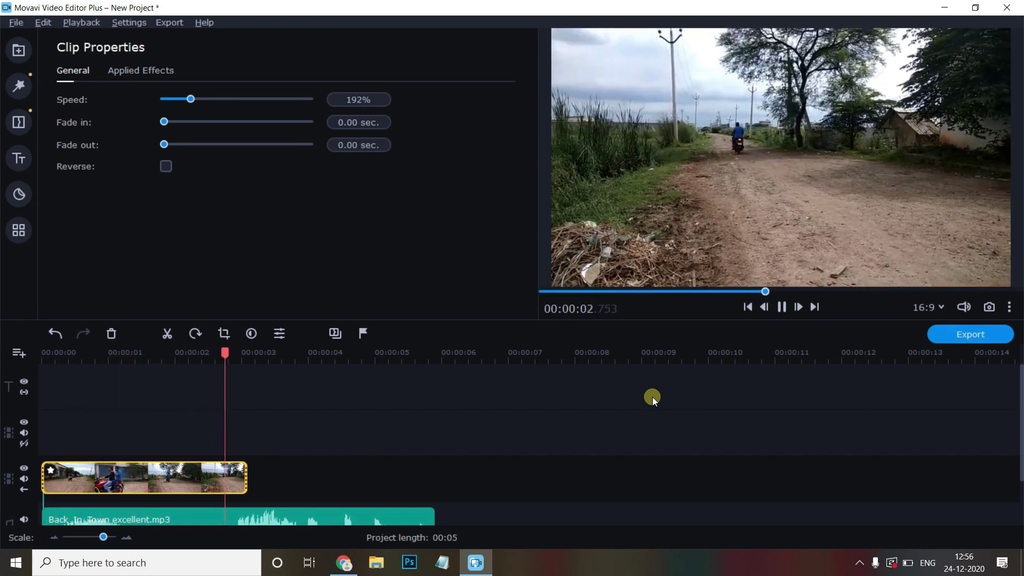
click(184, 105)
Set the clip speed to 300% and preview it
click(351, 100)
double_click(349, 100)
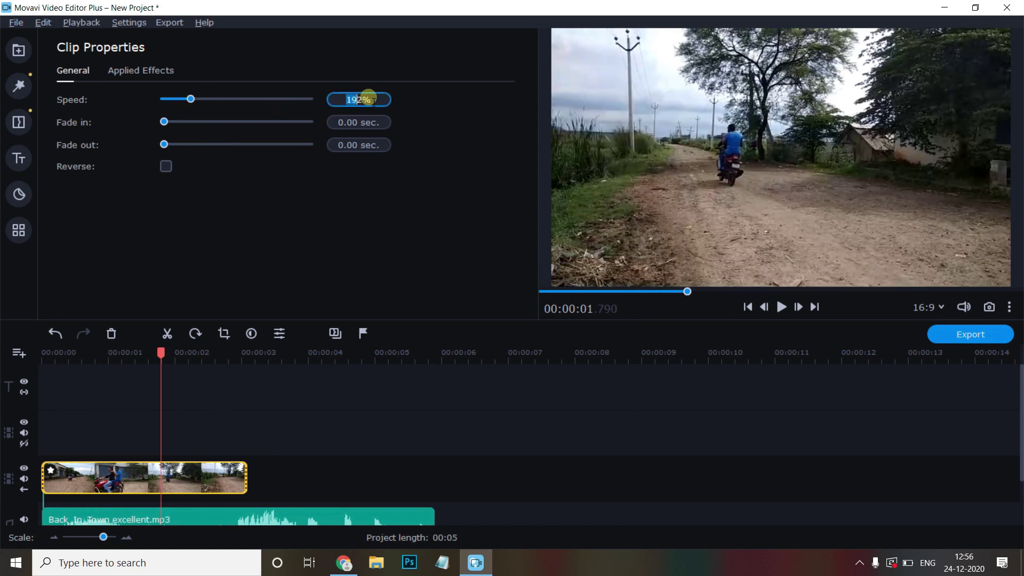
text(300)
key(Return)
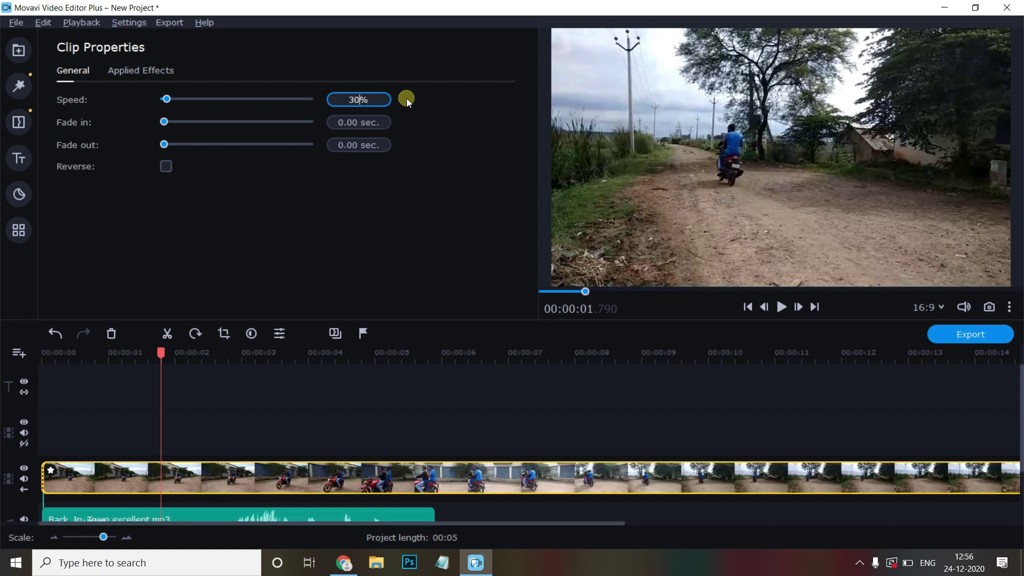
key(space)
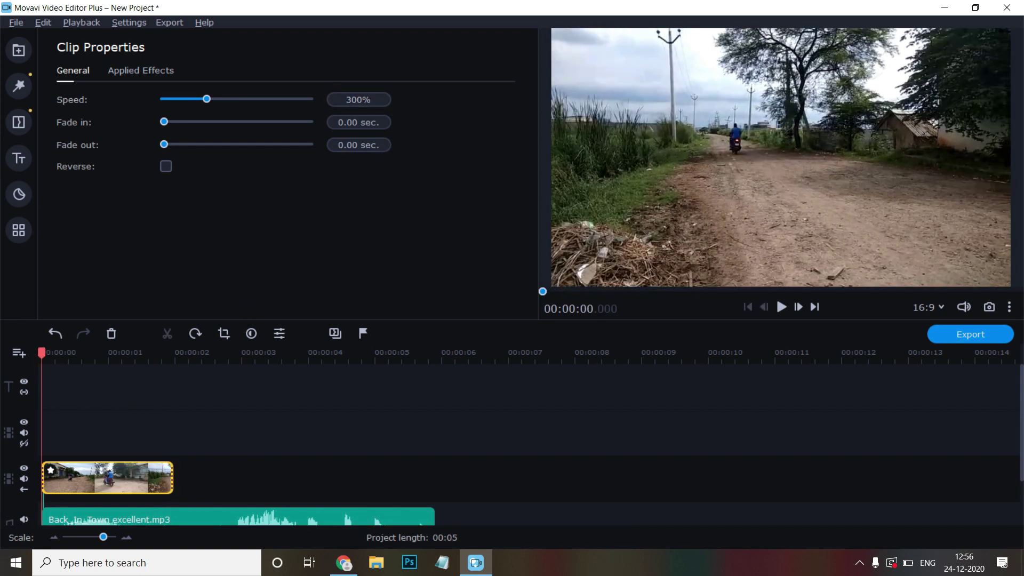
key(space)
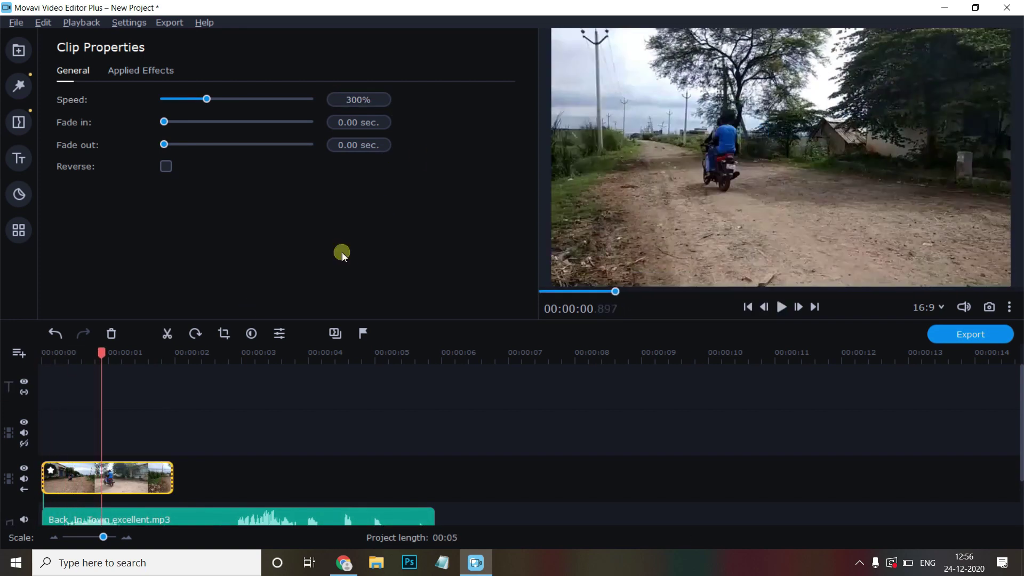
Change the clip speed to 50% and preview the slowed-down clip
click(354, 100)
text(50)
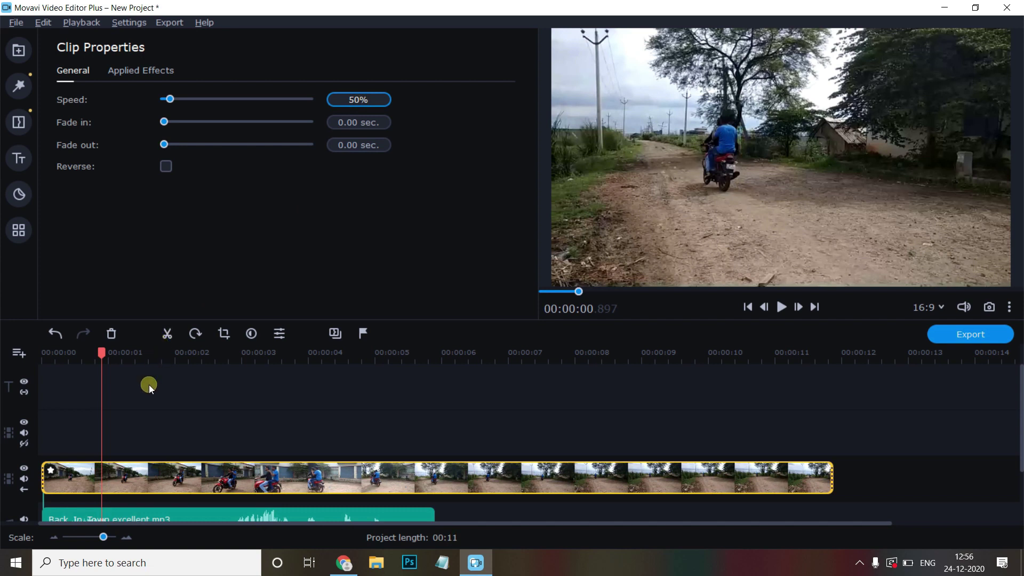
click(167, 398)
key(space)
click(166, 478)
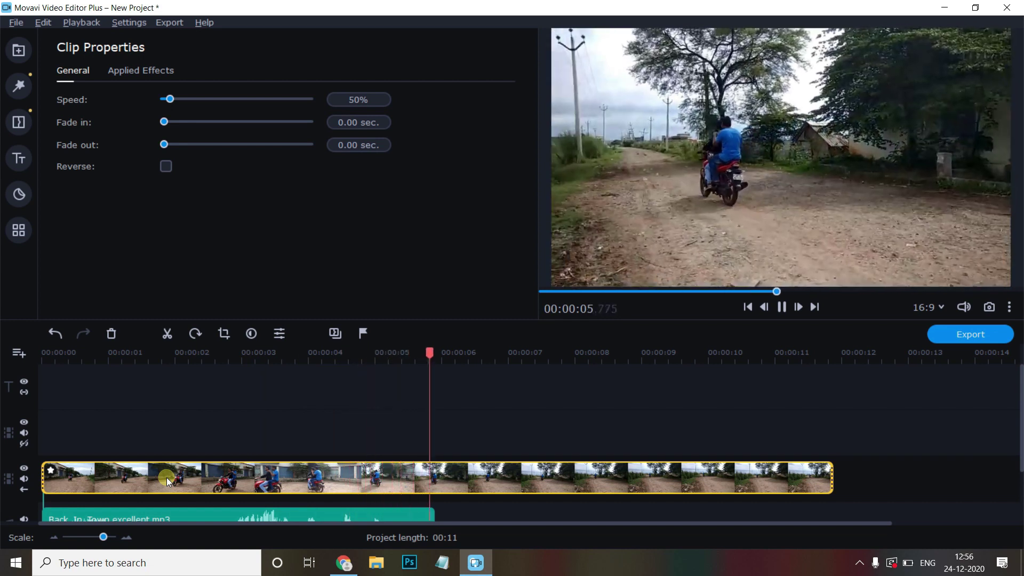
key(space)
Enter 100 as the speed to restore normal playback
click(366, 99)
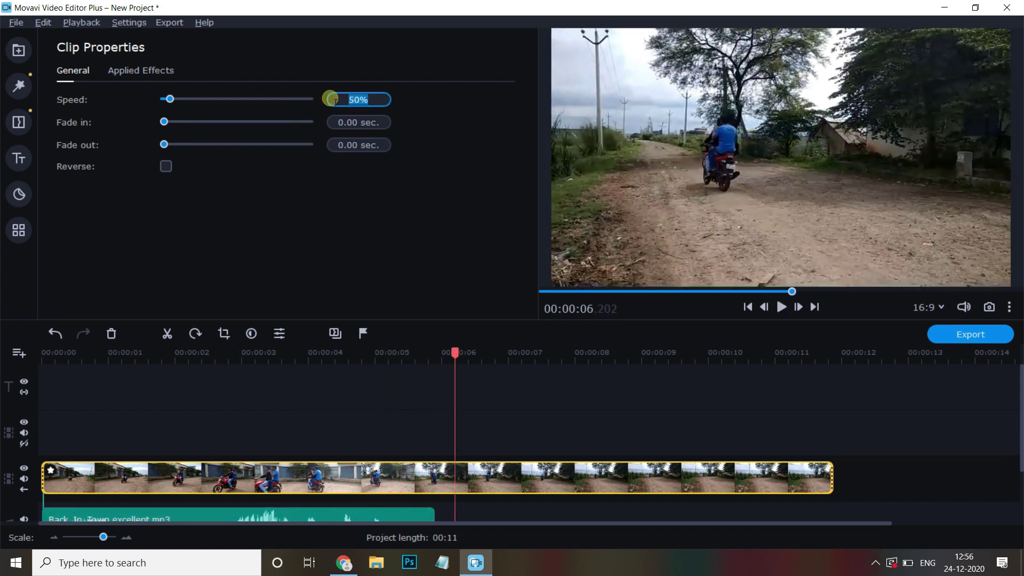
text(100)
key(Return)
click(363, 70)
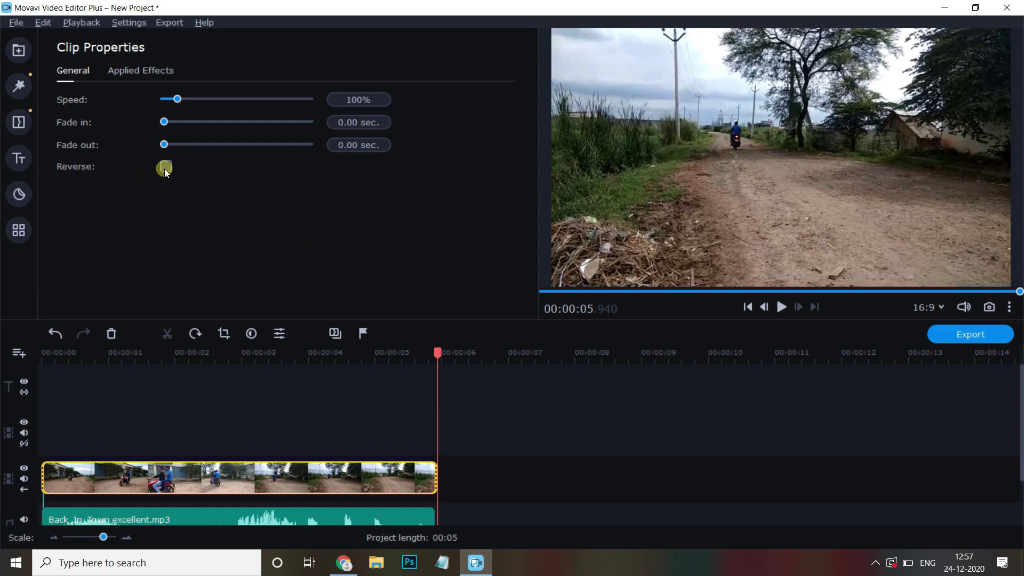
click(123, 479)
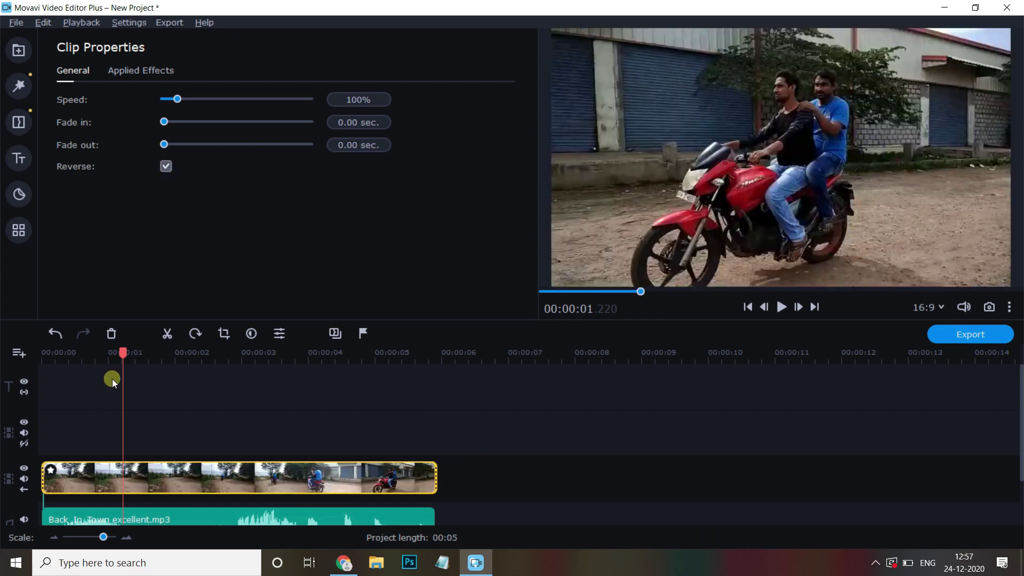
click(125, 361)
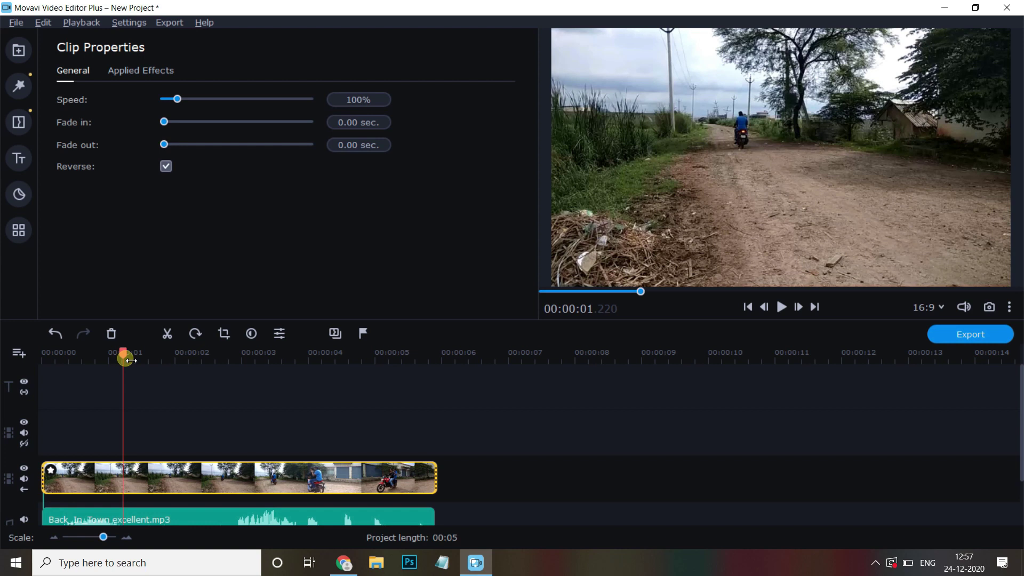
key(space)
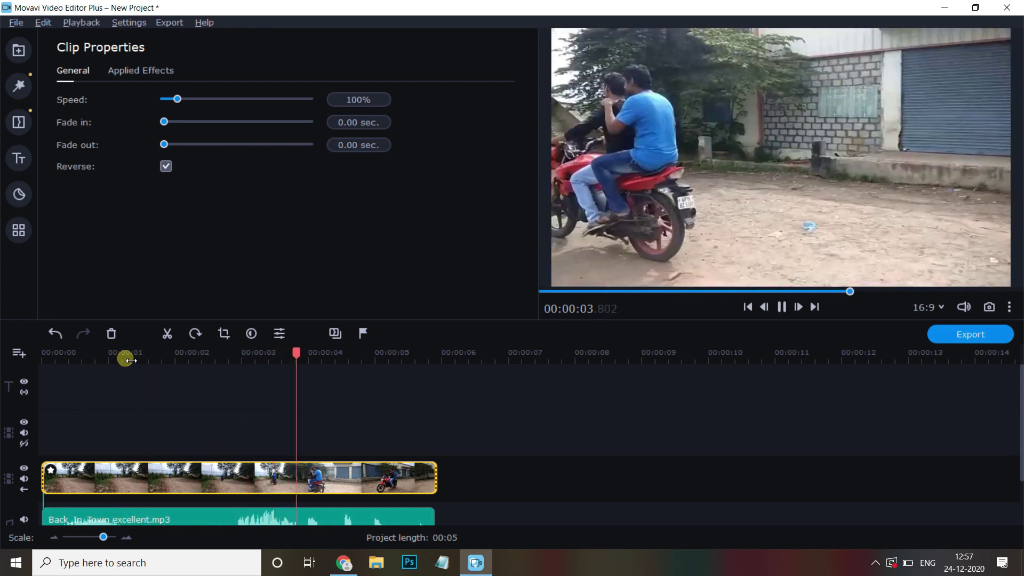
click(165, 166)
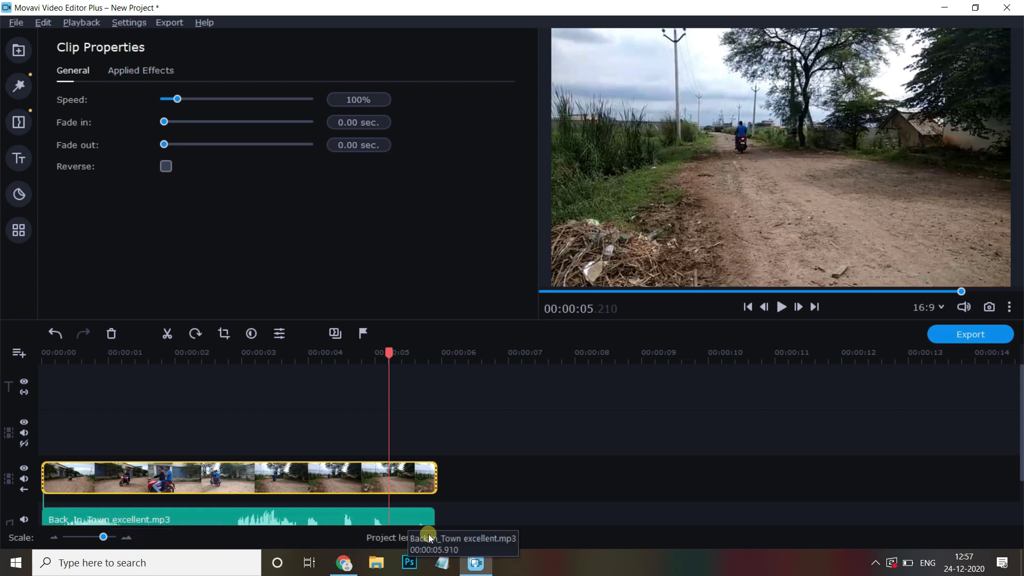
Give the motorcycle clip a 1.00-second fade-in and play the start to check it
scroll(277, 457, down, 1)
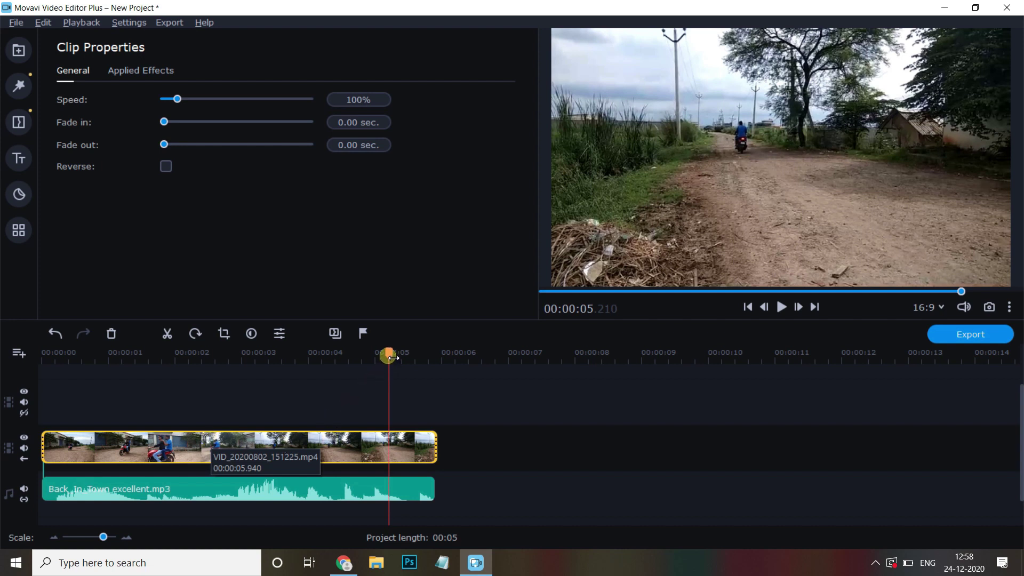
drag(386, 369, 24, 393)
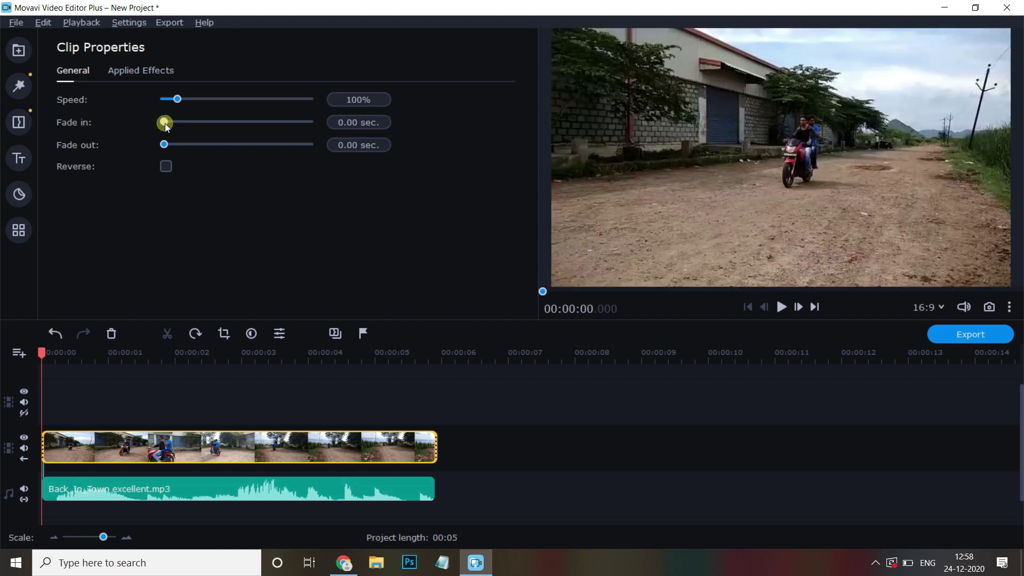
drag(169, 123, 178, 127)
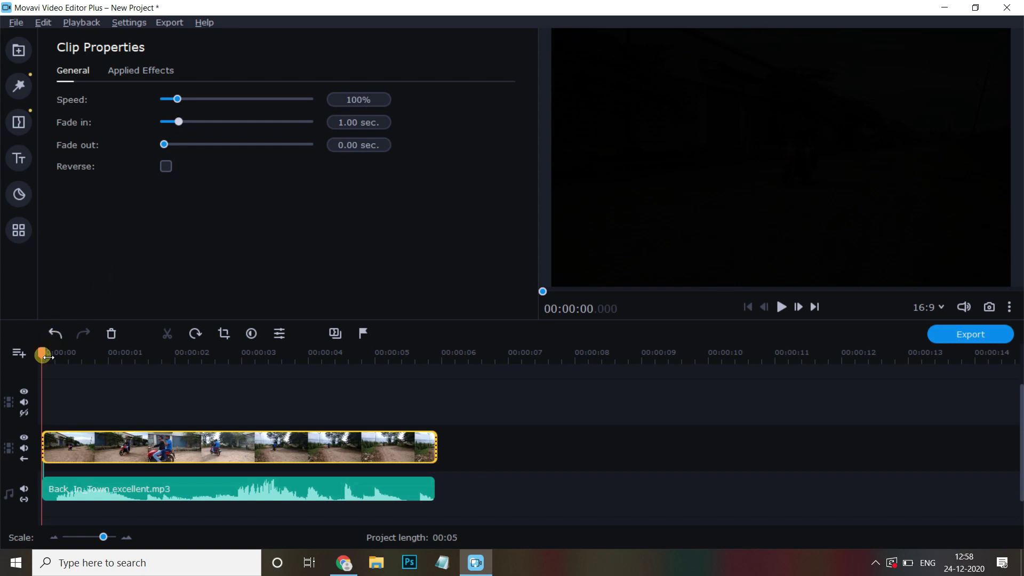
drag(46, 356, 42, 356)
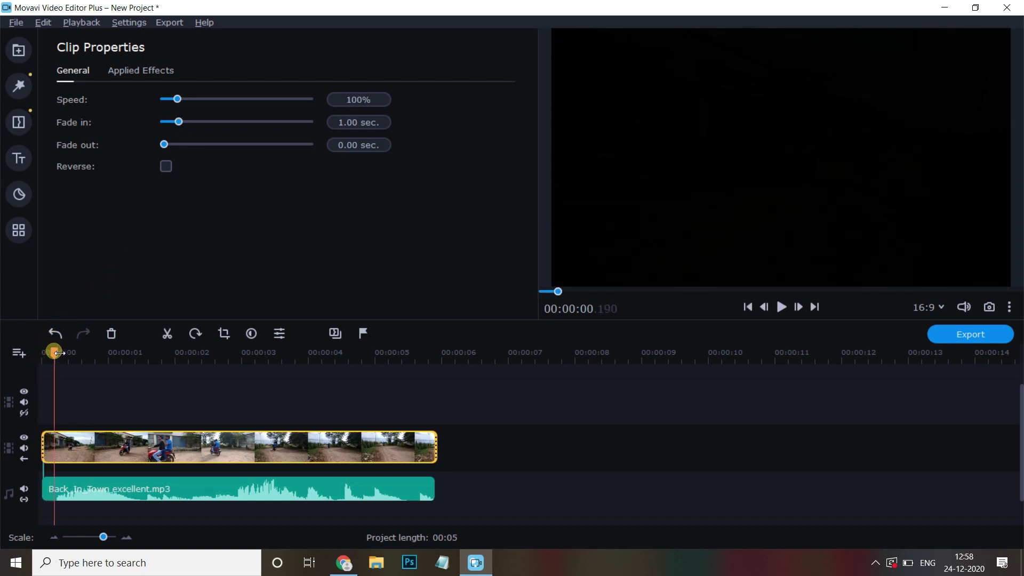
key(space)
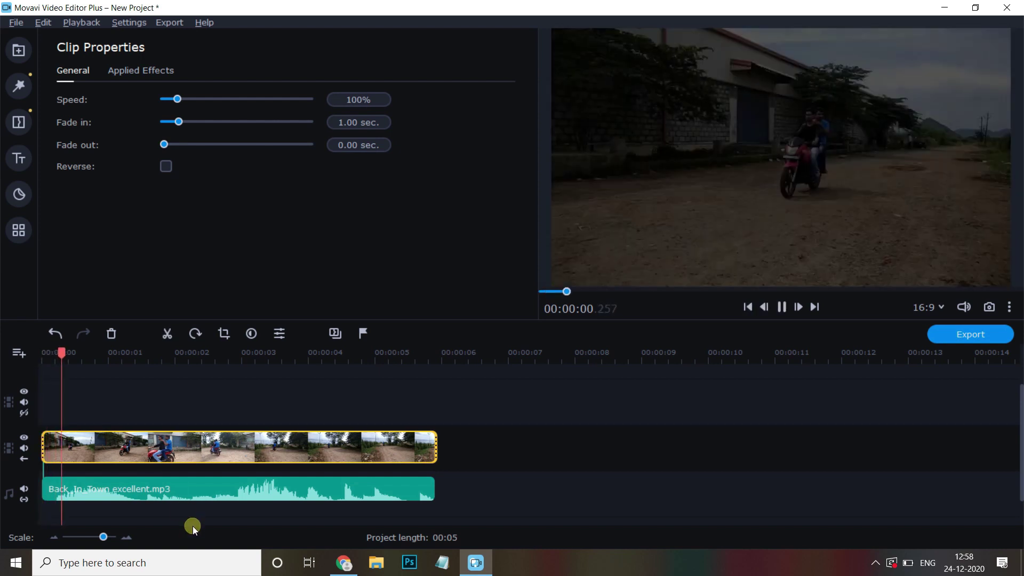
key(space)
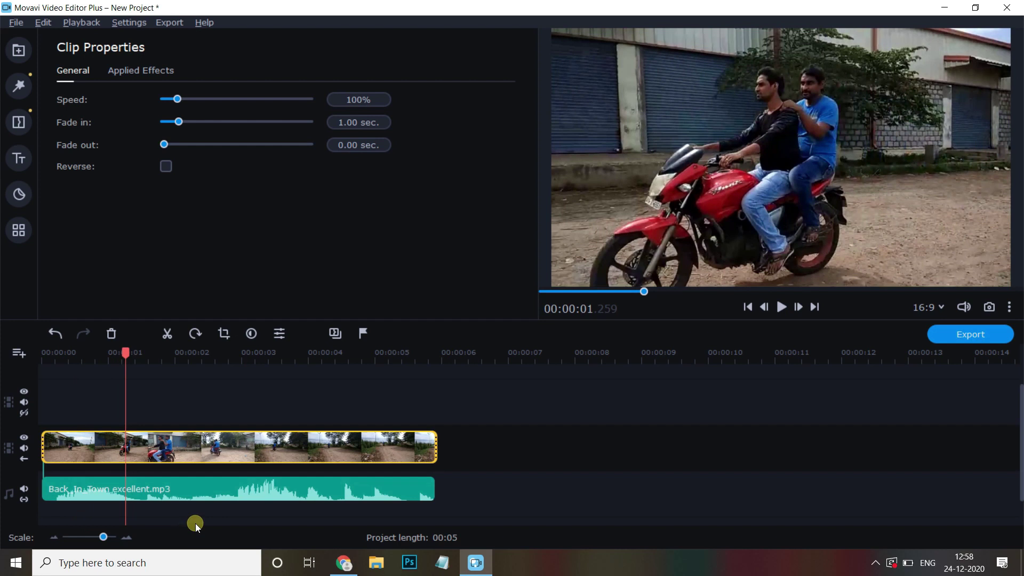
Set a 1.00-second fade-out and move into the clip's ending
mouse_move(126, 417)
mouse_down()
mouse_move(442, 378)
mouse_move(411, 378)
mouse_up()
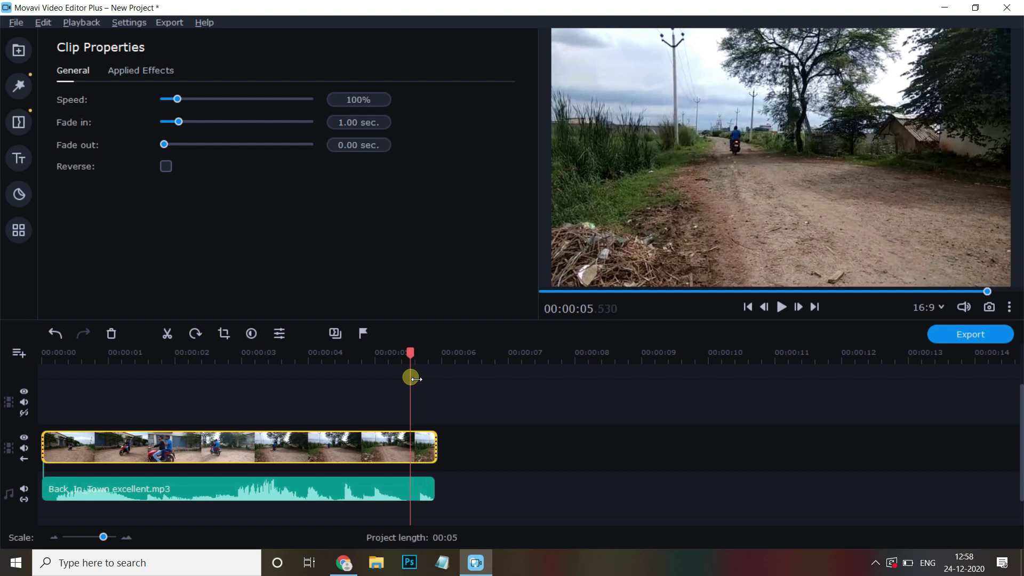
drag(167, 141, 174, 141)
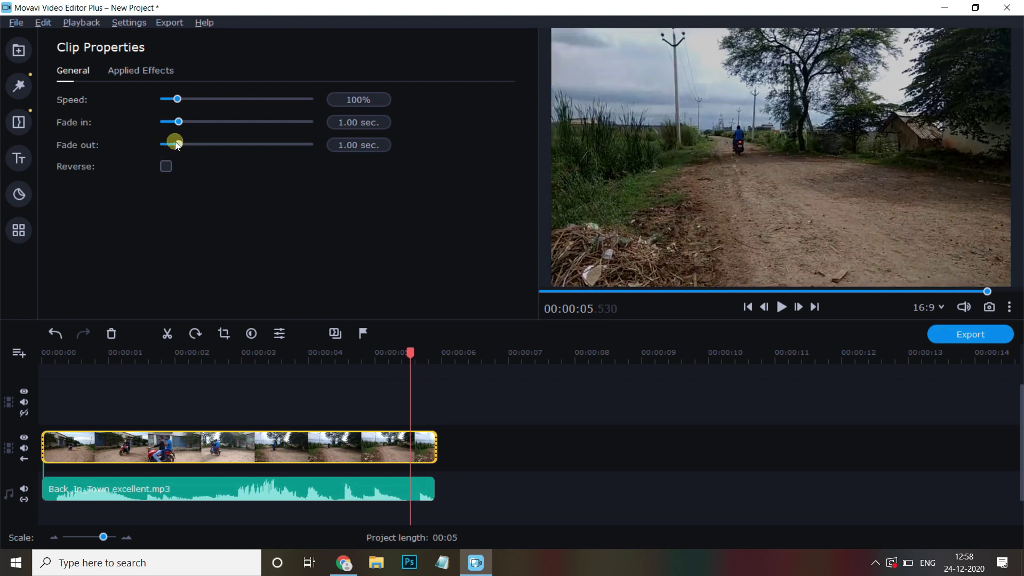
mouse_move(412, 353)
mouse_down()
mouse_move(434, 355)
mouse_move(356, 355)
mouse_up()
Play the fade-out ending, then scrub back to the frame at about 1.2 seconds
key(space)
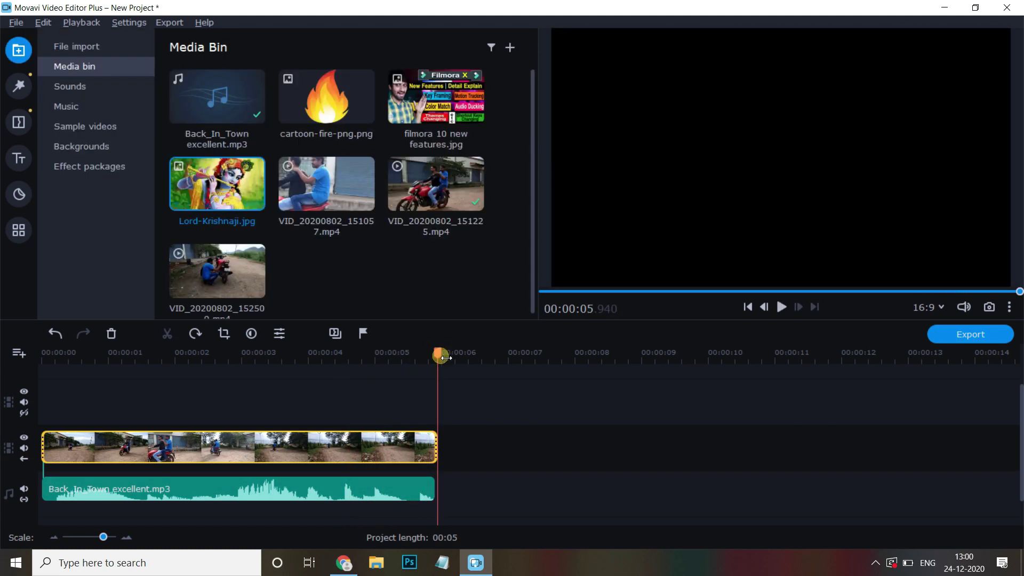
drag(448, 346, 258, 352)
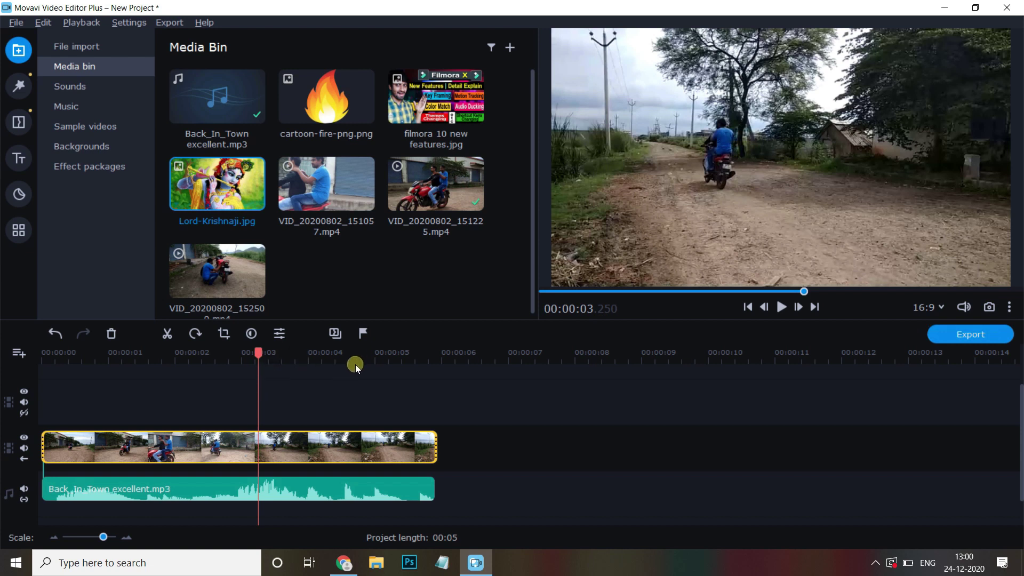
drag(252, 372, 173, 370)
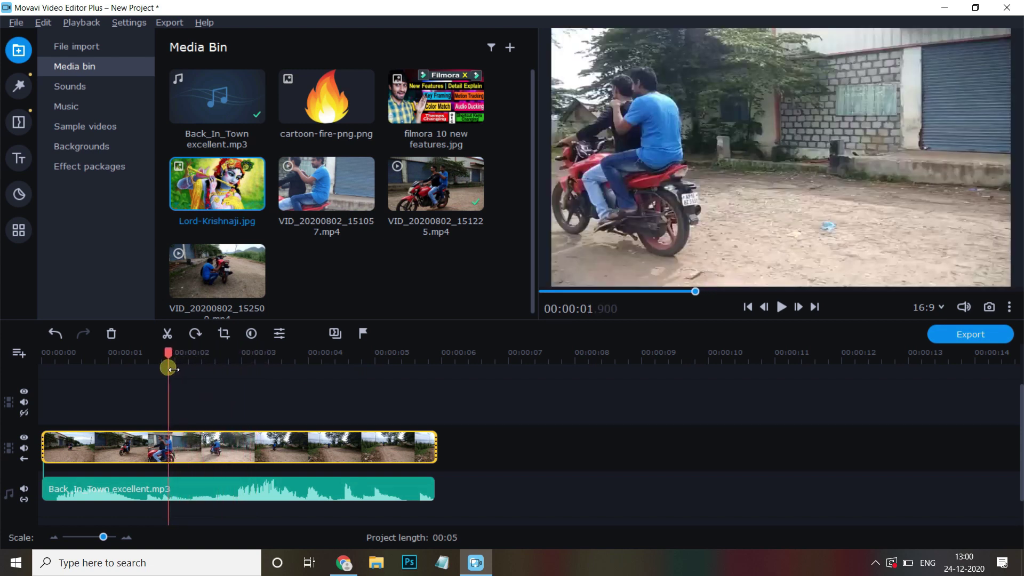
drag(173, 370, 122, 368)
Save the current frame as Snapshot111 and drag the image from the desktop into the Media Bin
click(989, 307)
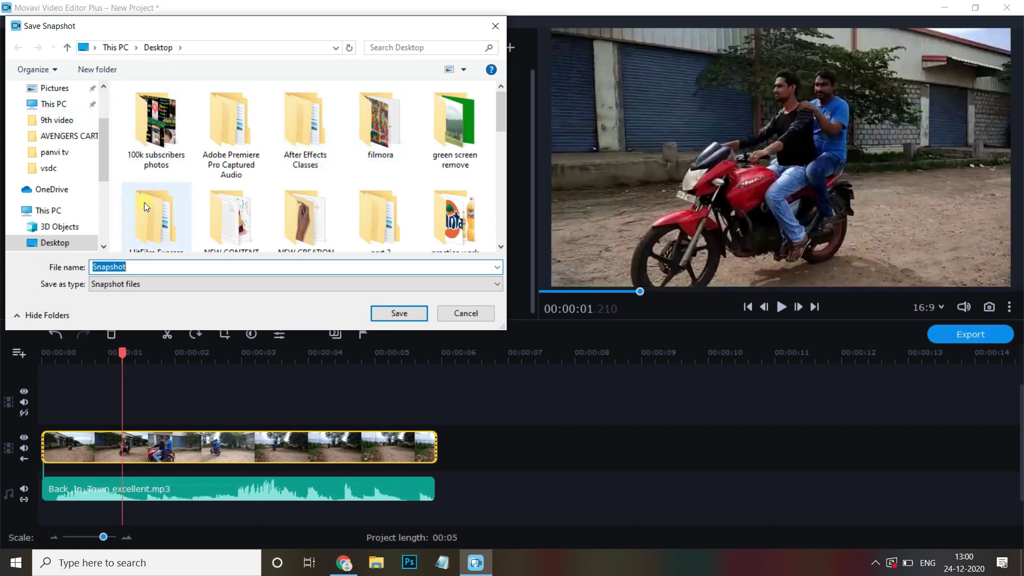
click(161, 272)
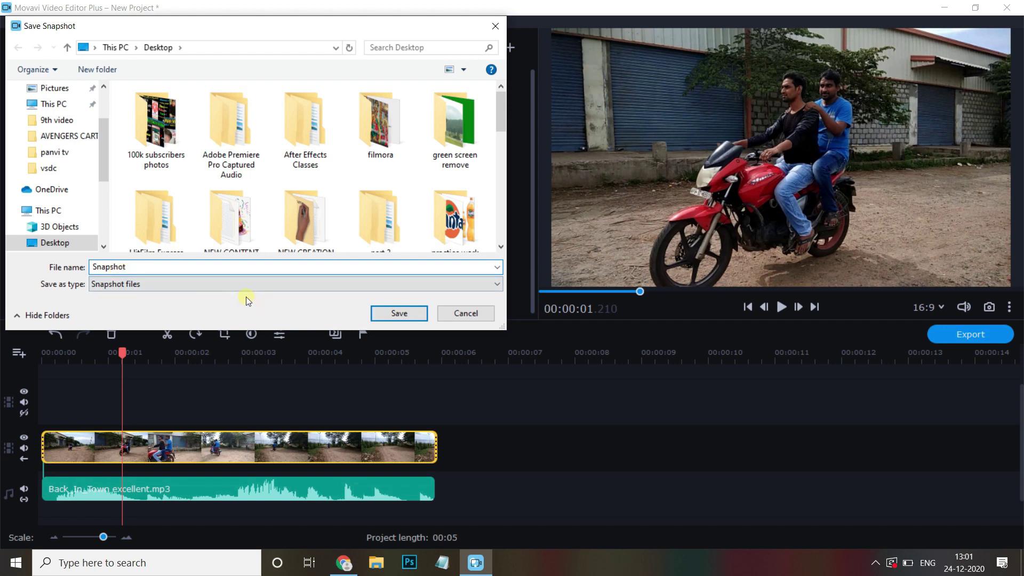
text(111)
click(404, 313)
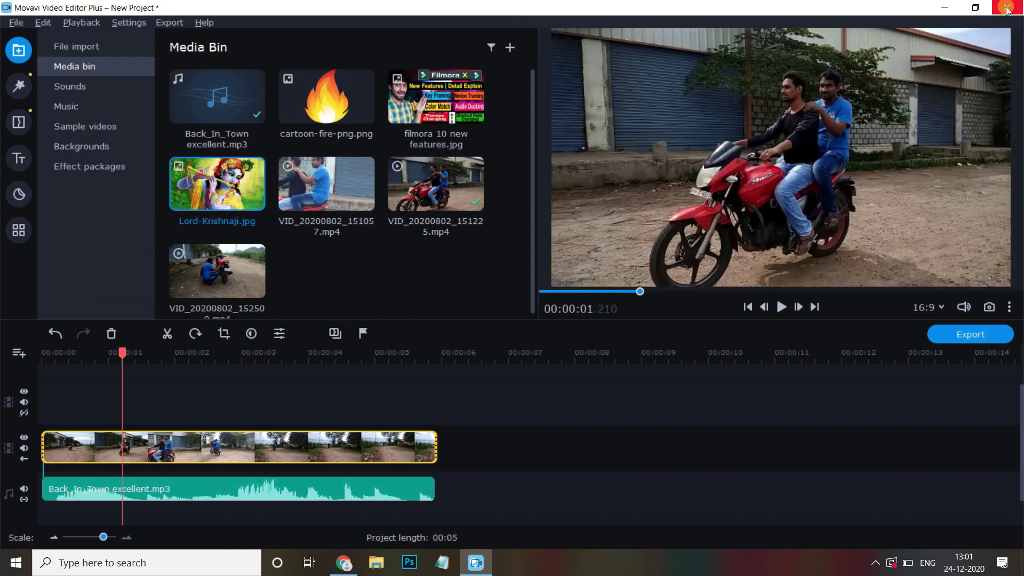
click(945, 7)
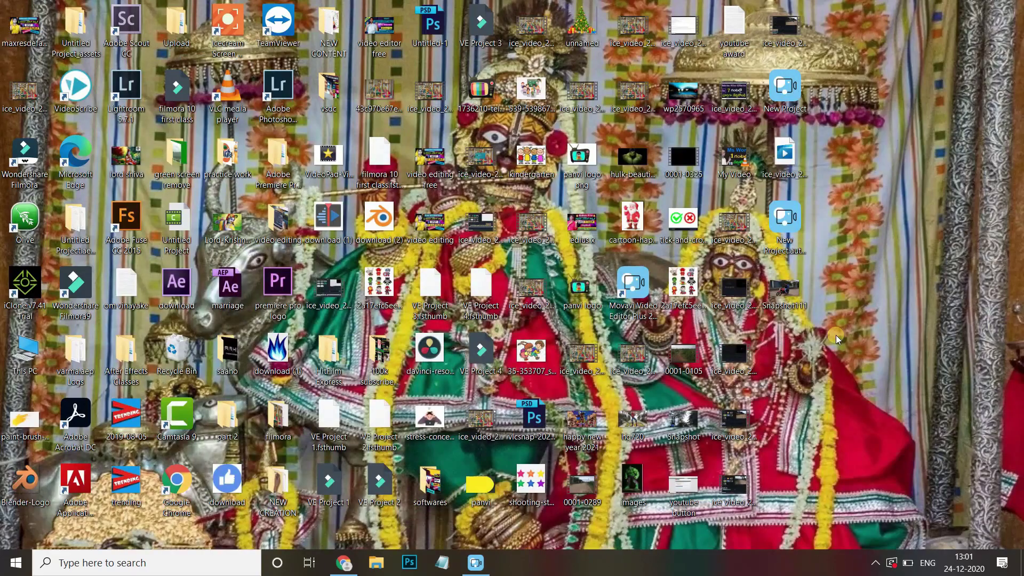
drag(791, 299, 487, 563)
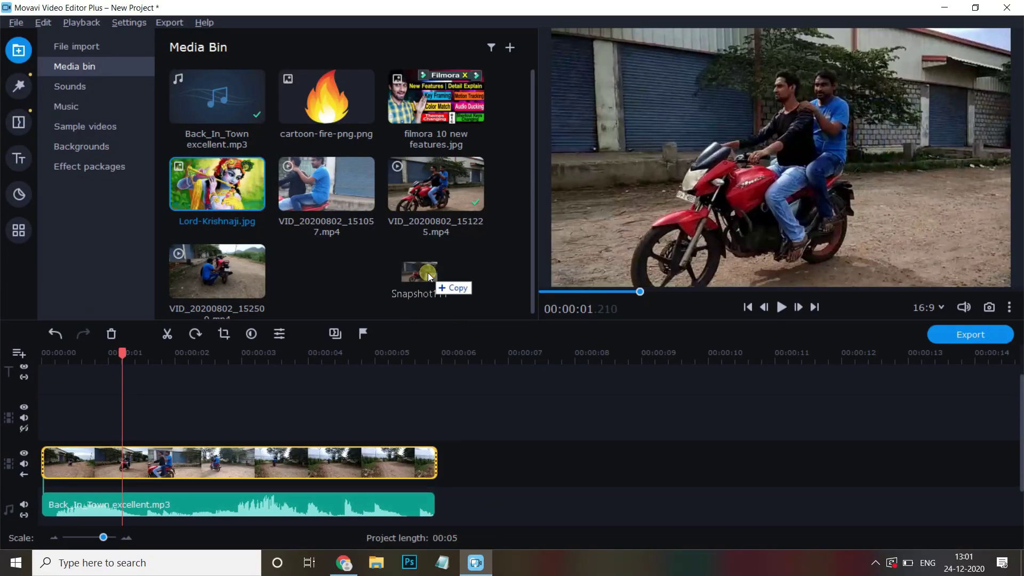
drag(486, 564, 427, 274)
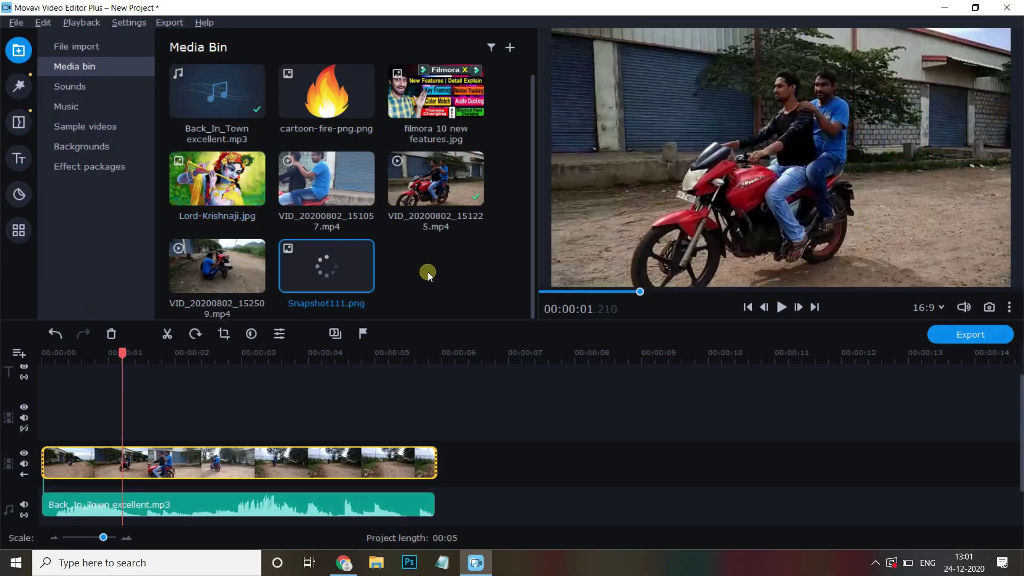
drag(338, 266, 172, 405)
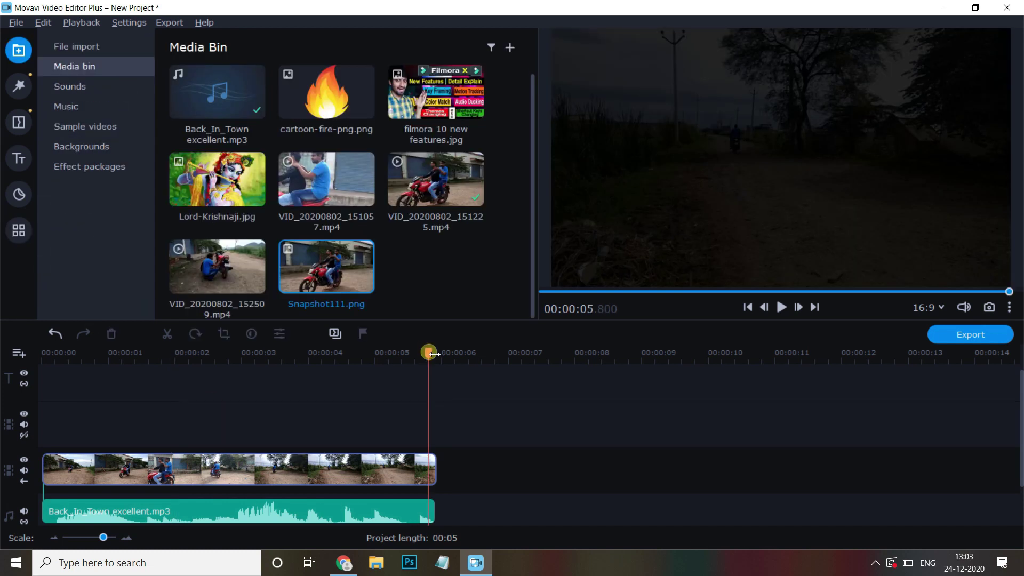
drag(424, 355, 211, 355)
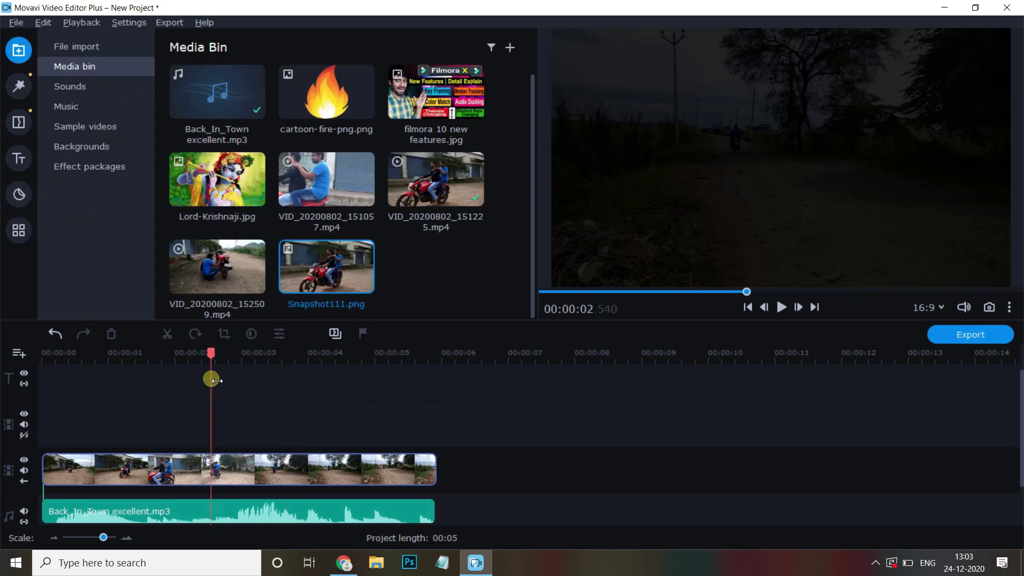
click(163, 469)
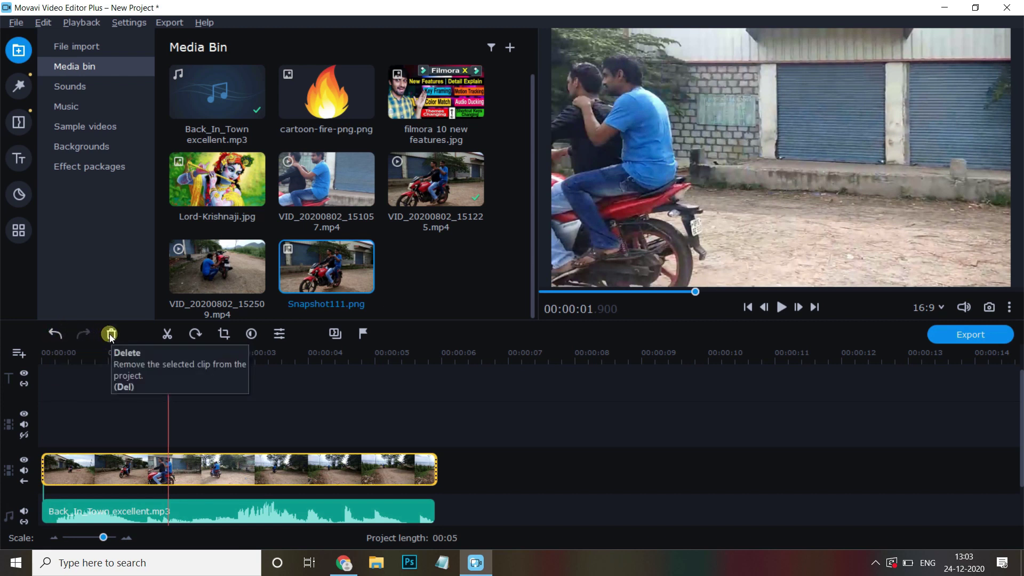
click(217, 406)
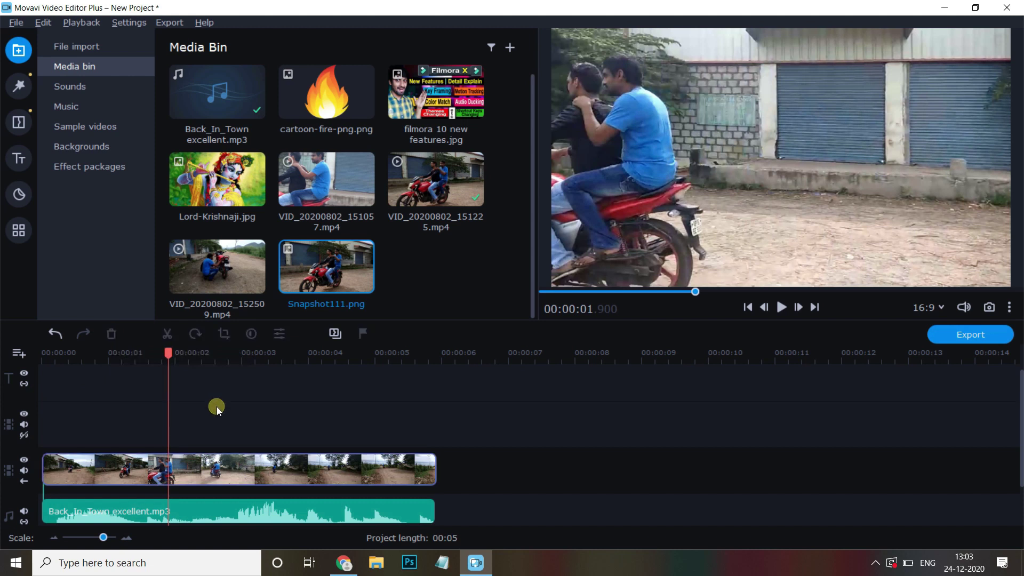
click(314, 510)
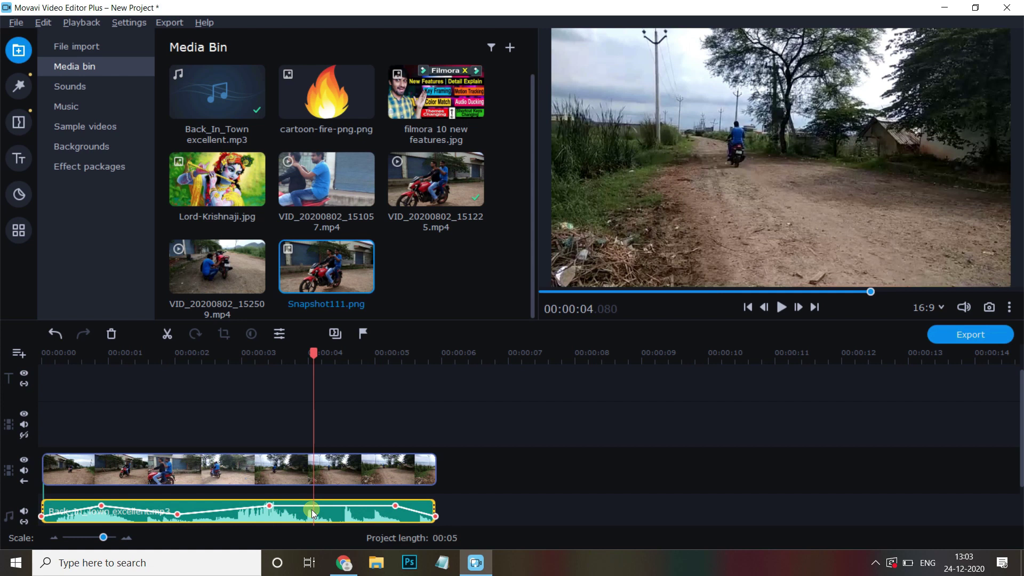
key(Delete)
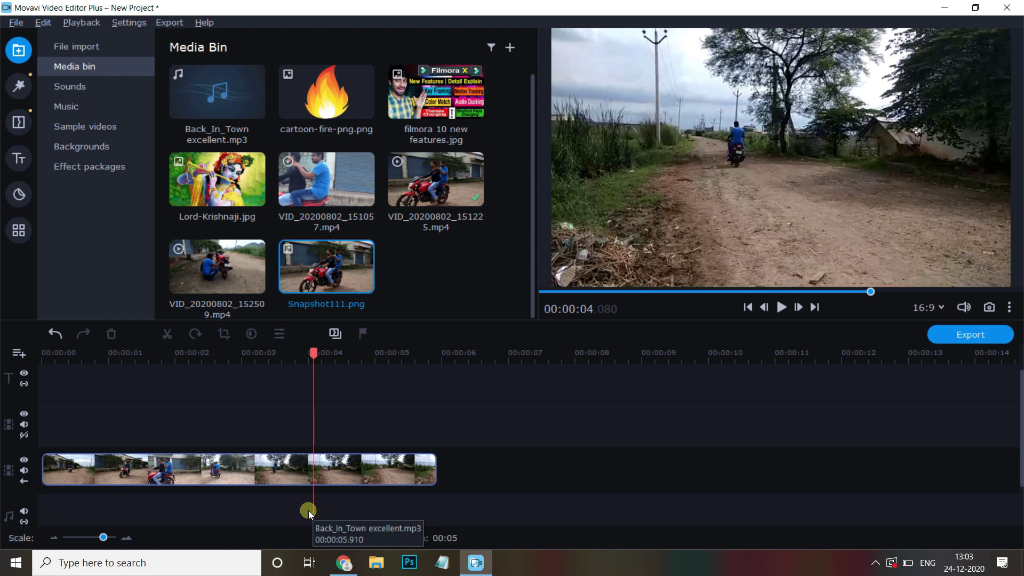
key(ctrl+z)
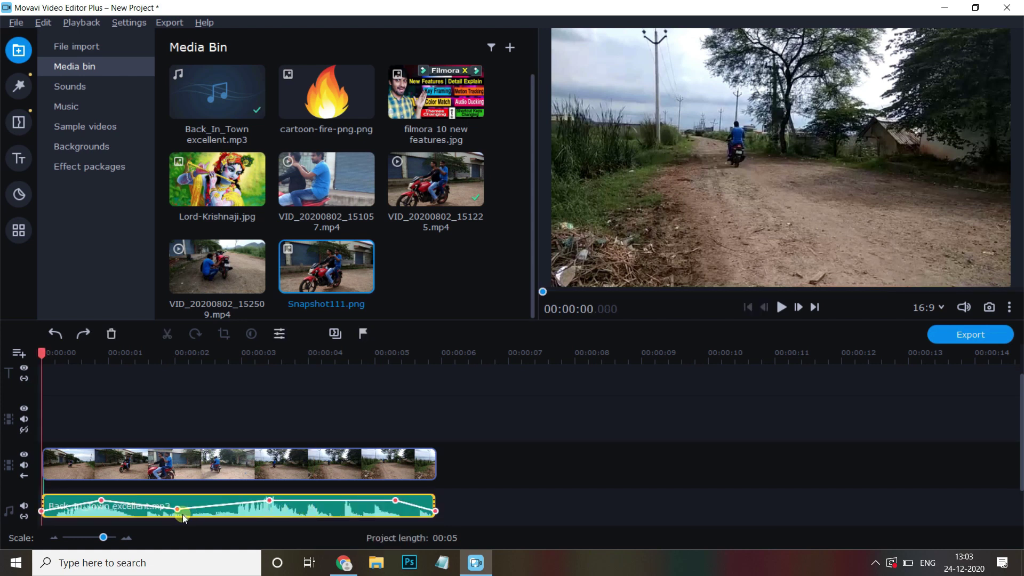
click(111, 333)
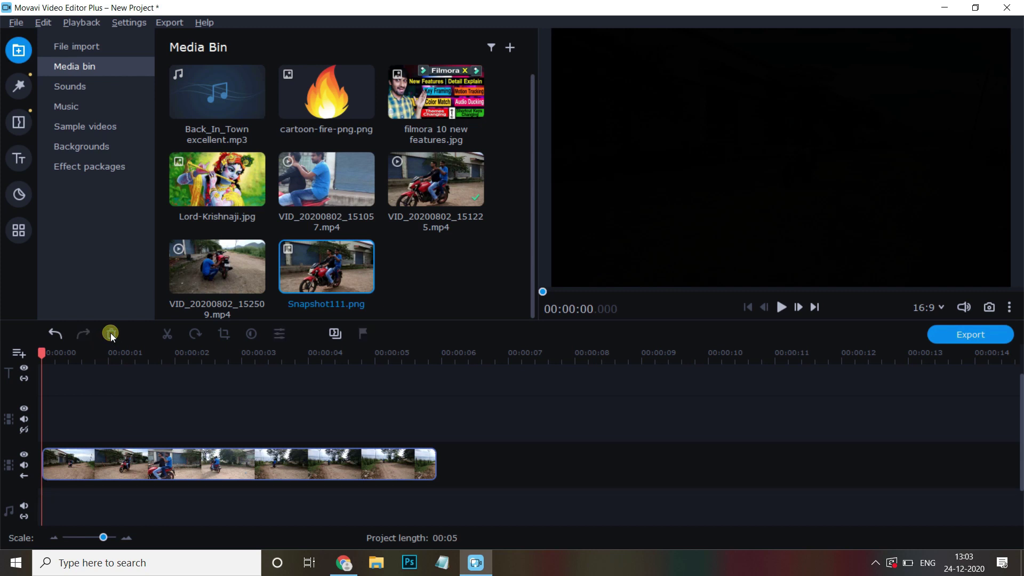
key(ctrl+z)
click(195, 456)
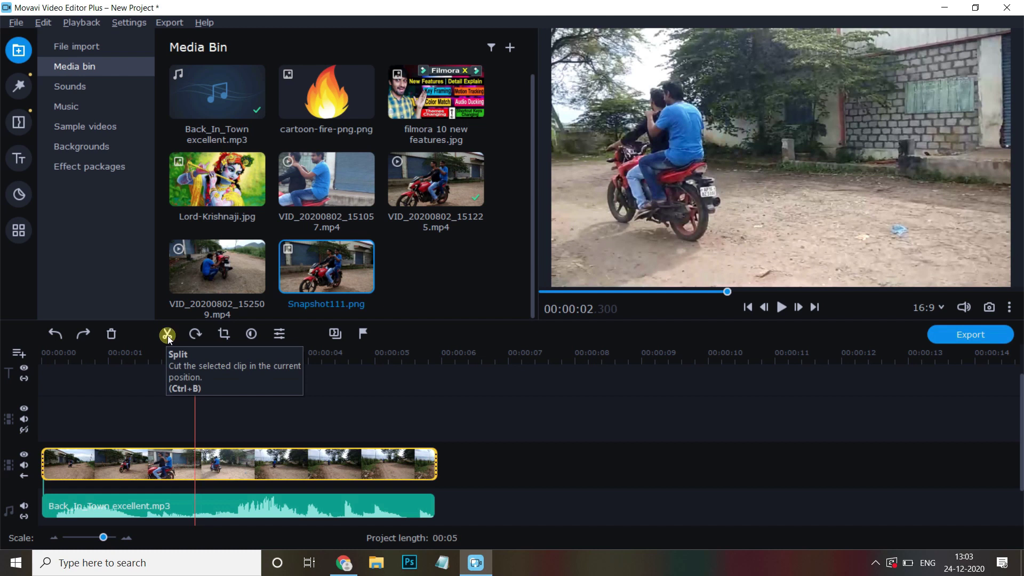
click(197, 334)
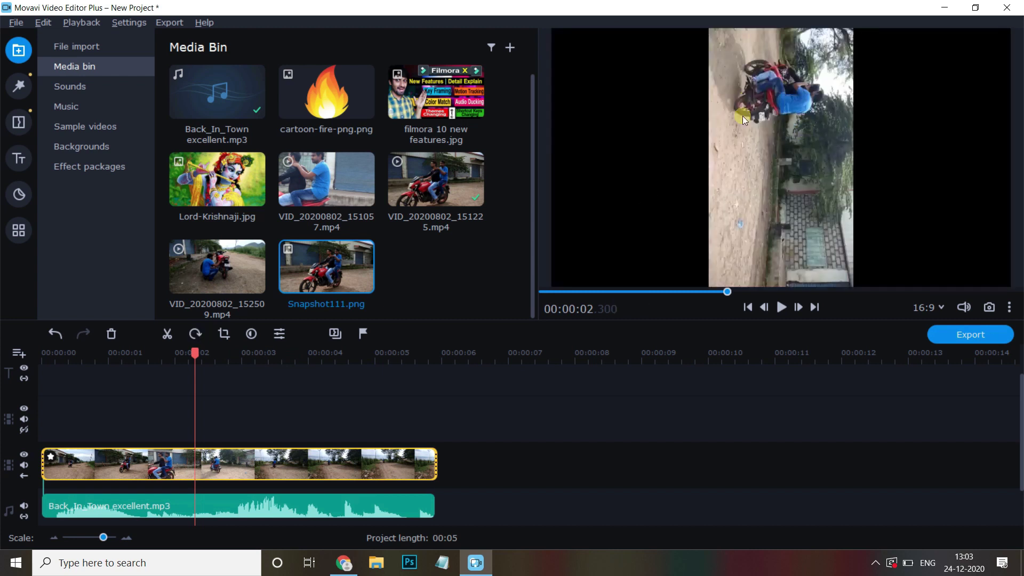
click(196, 342)
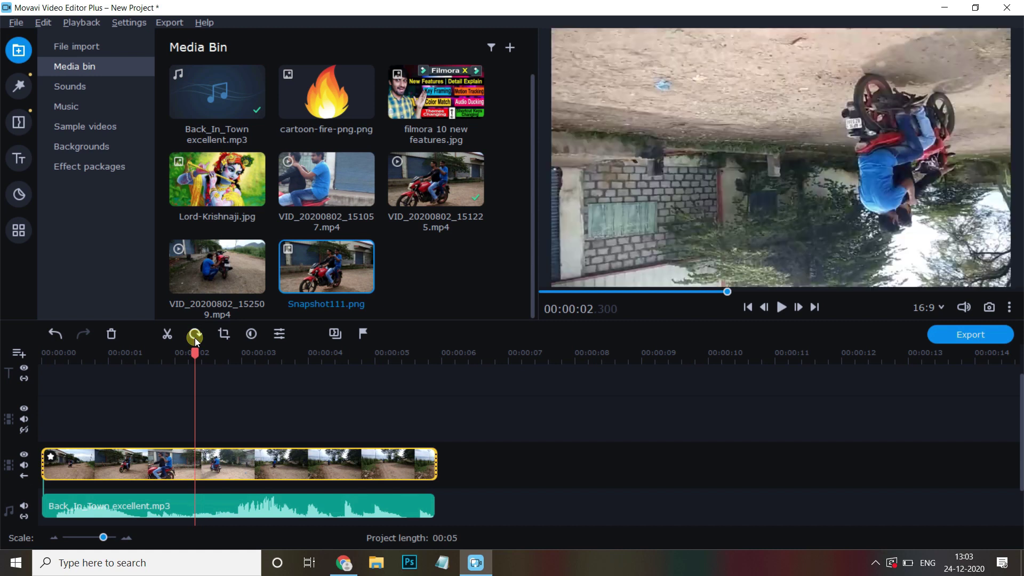
click(196, 342)
click(198, 342)
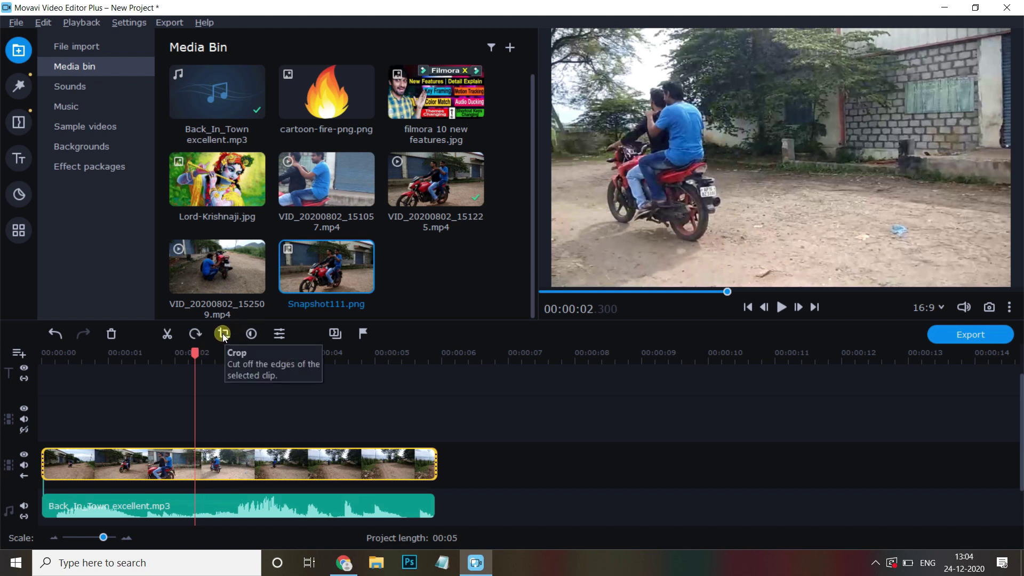
Cut the motorcycle clip at 1.6 s and 3.2 s, then select the middle piece
drag(200, 358, 154, 365)
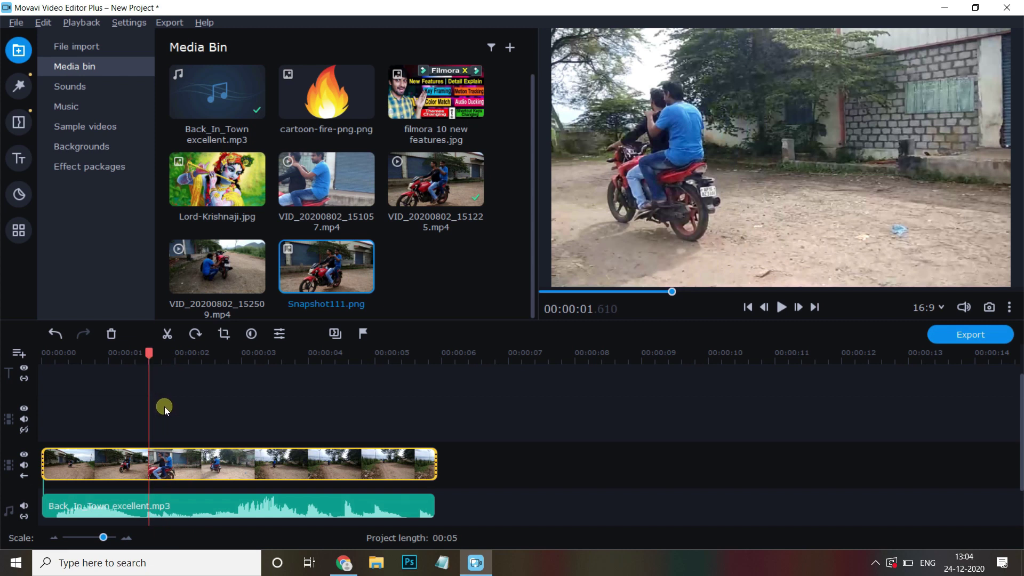
key(ctrl+b)
drag(148, 366, 256, 369)
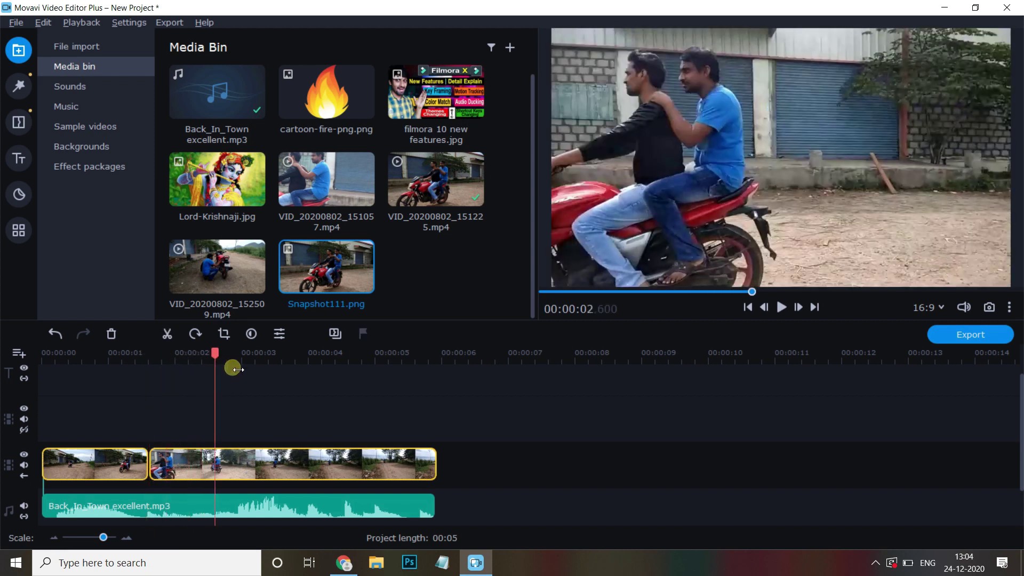
click(168, 334)
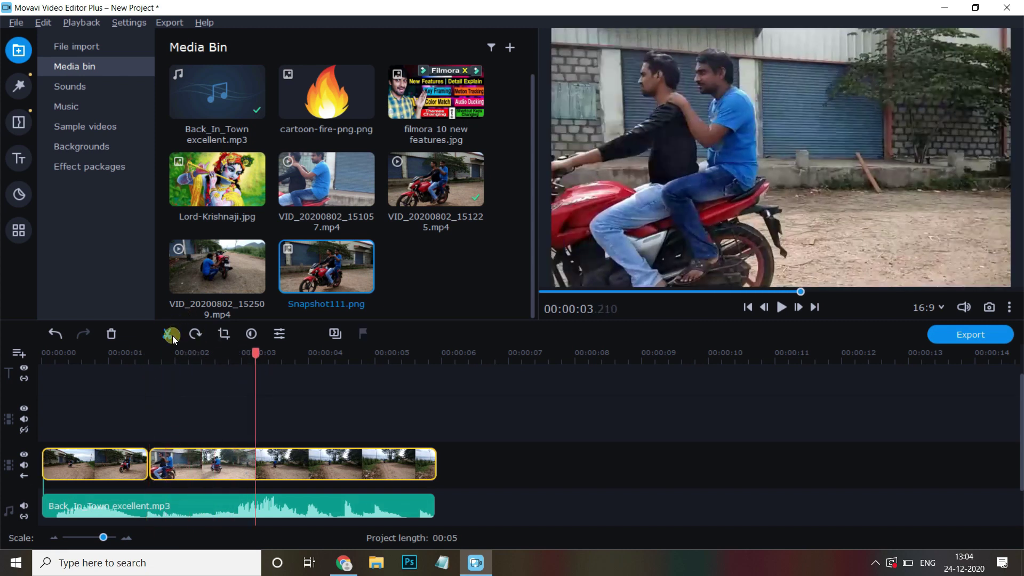
click(206, 464)
click(289, 414)
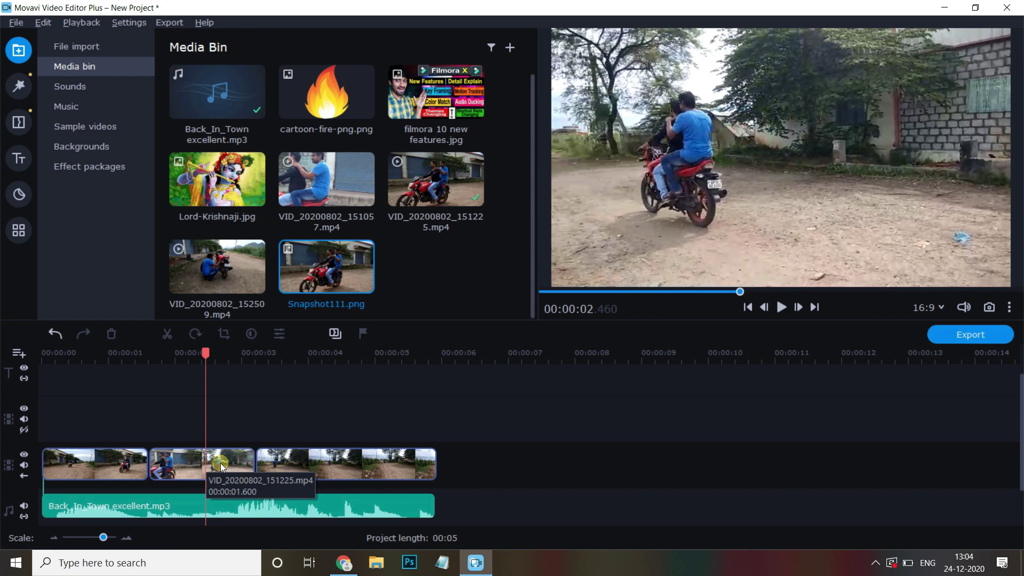
click(222, 460)
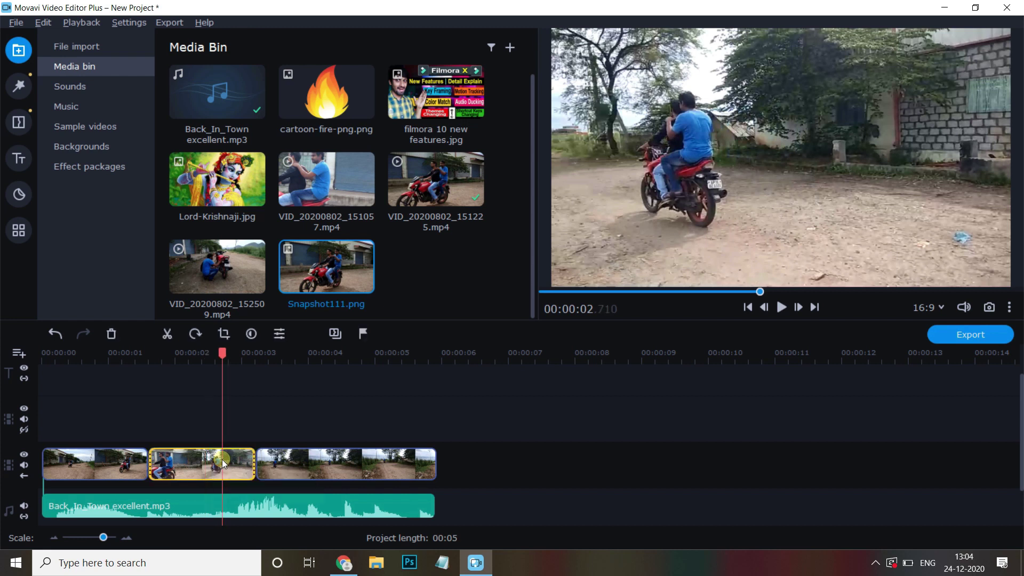
Crop the middle piece tightly around the rider
click(224, 333)
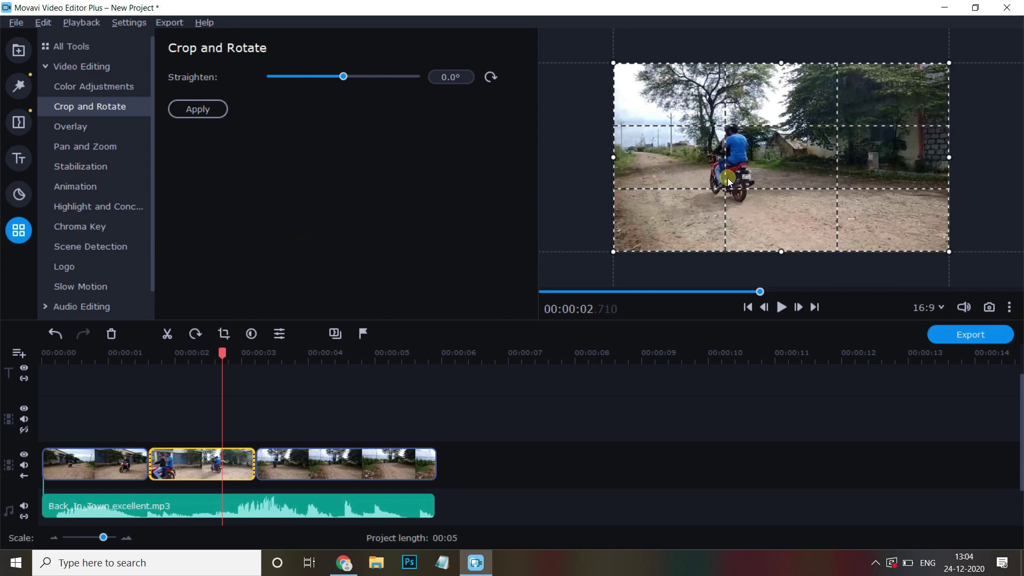
mouse_move(626, 73)
mouse_down()
mouse_move(654, 96)
mouse_move(694, 104)
mouse_up()
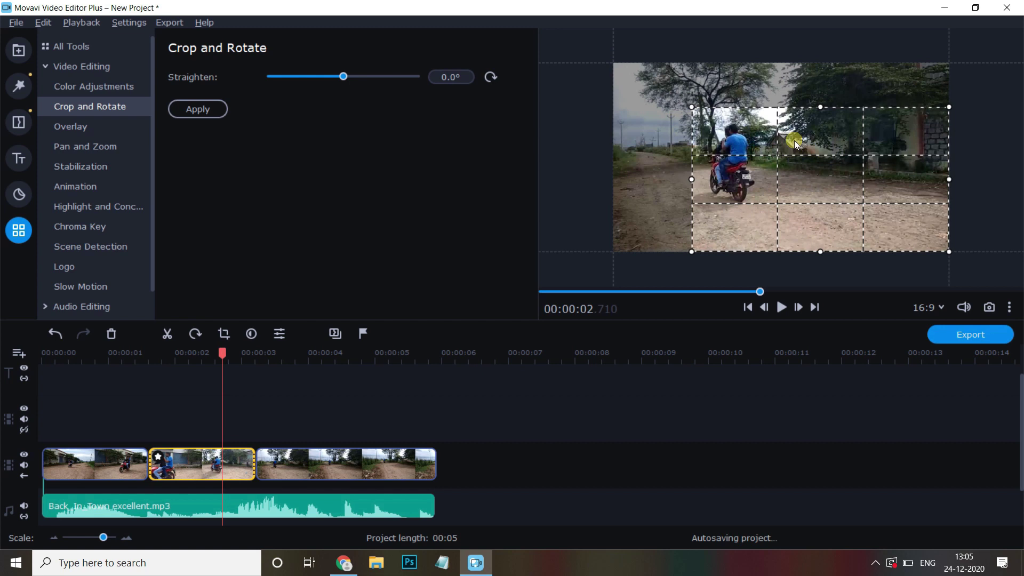
drag(795, 143, 733, 121)
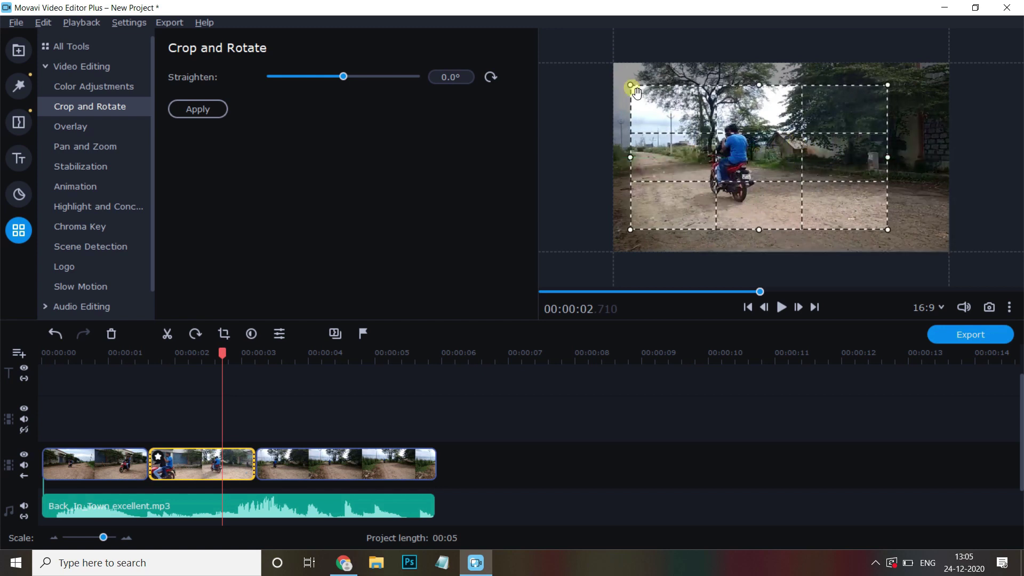
drag(636, 92, 715, 133)
drag(780, 172, 727, 153)
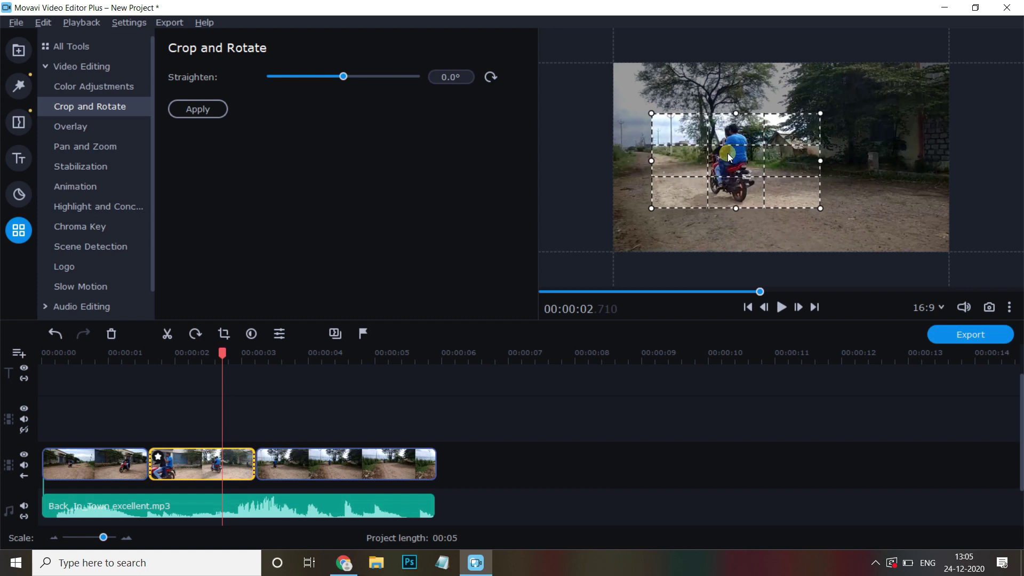
mouse_move(728, 153)
mouse_down()
mouse_move(722, 135)
mouse_move(747, 162)
mouse_up()
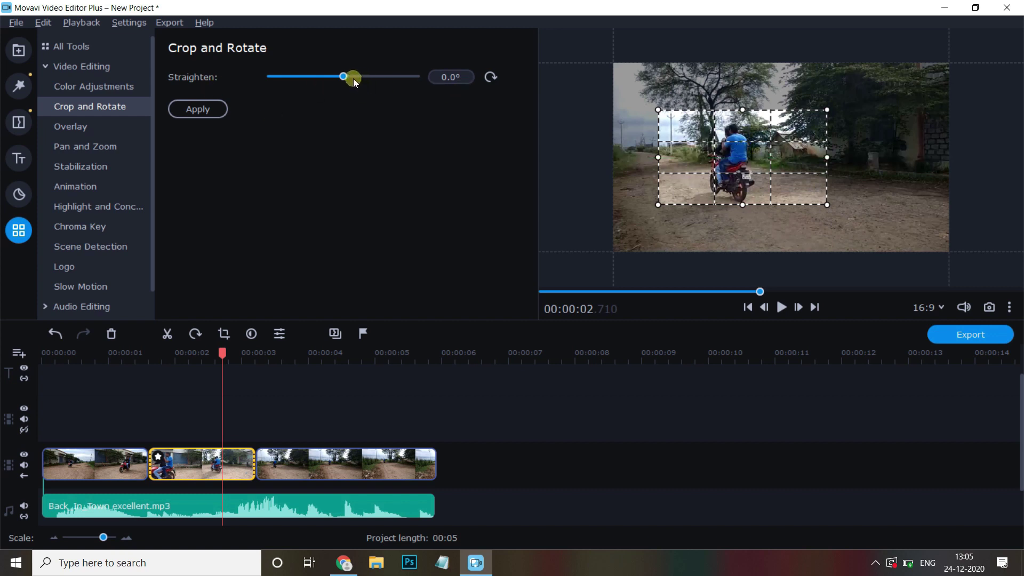
Try straightening at 3.3° and -3.3°, then enter 0° as the straighten angle
drag(347, 76, 338, 76)
click(452, 77)
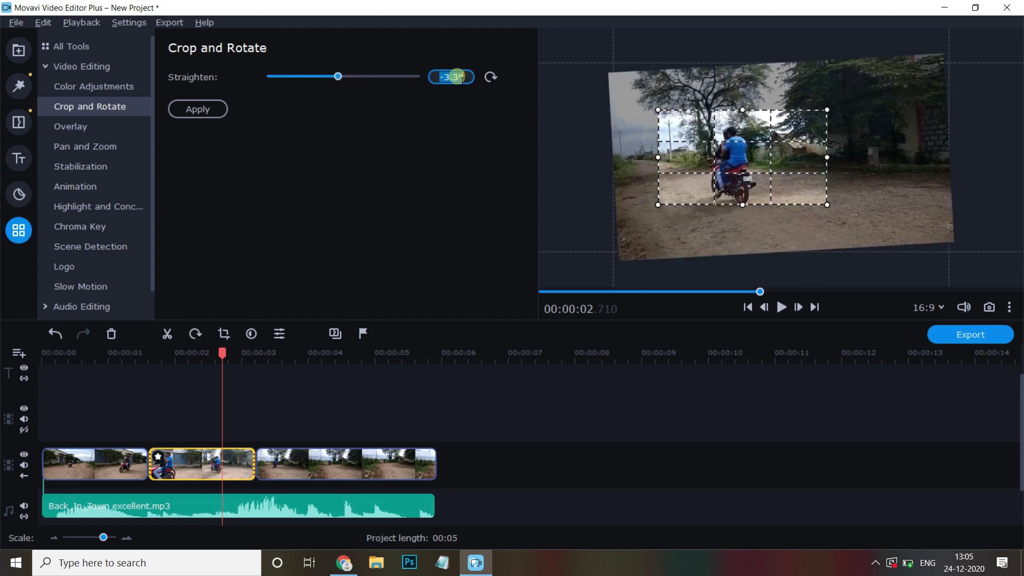
text(0)
key(Return)
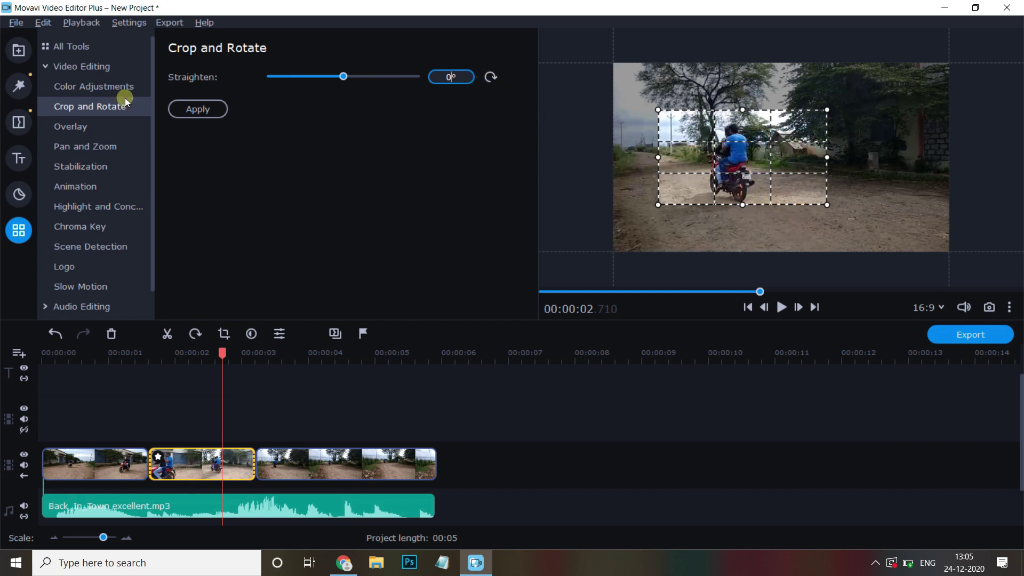
Apply the crop, then play the project from about 0.98 seconds to review it
click(202, 110)
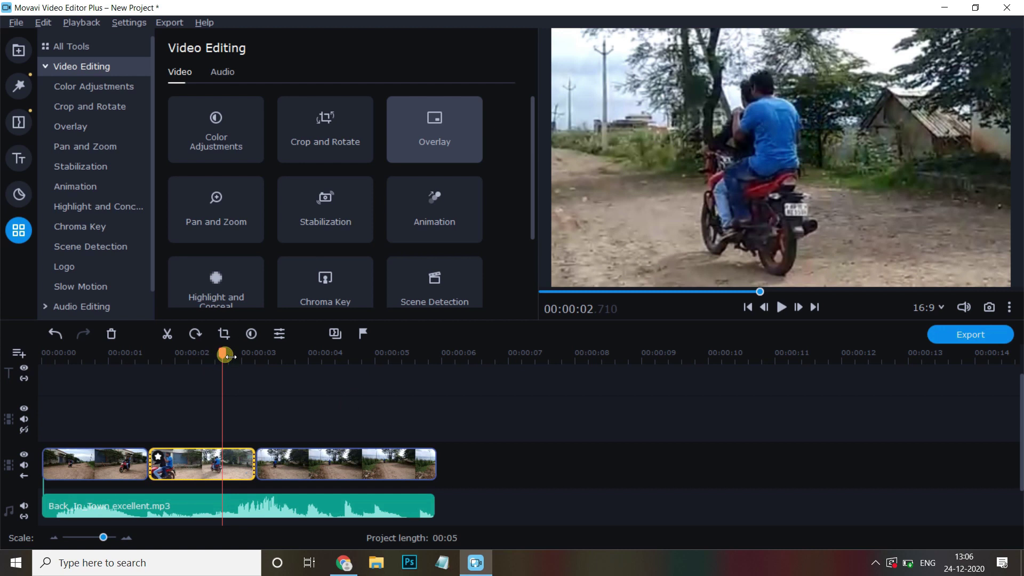
drag(231, 356, 114, 366)
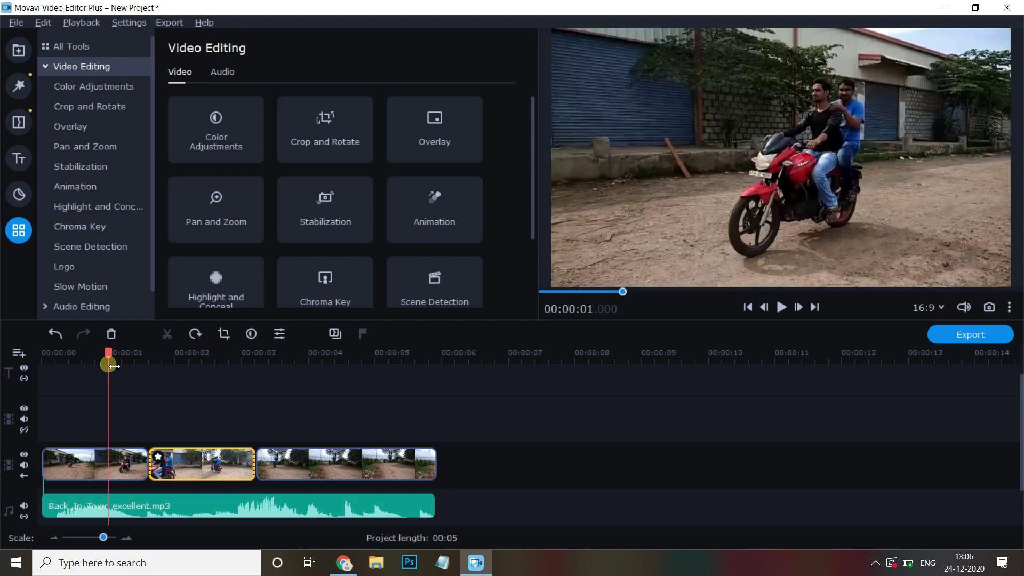
drag(114, 366, 112, 367)
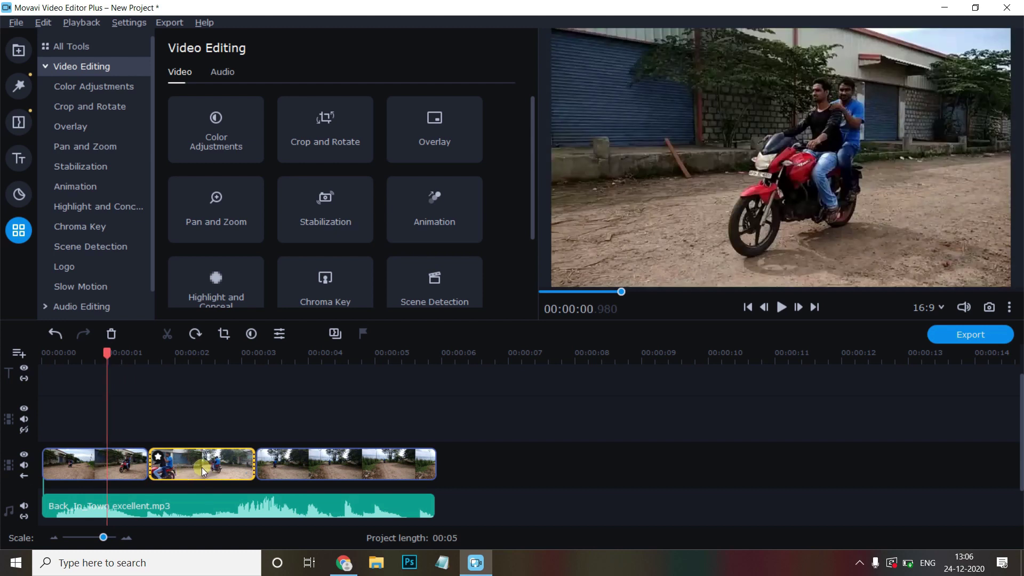
key(space)
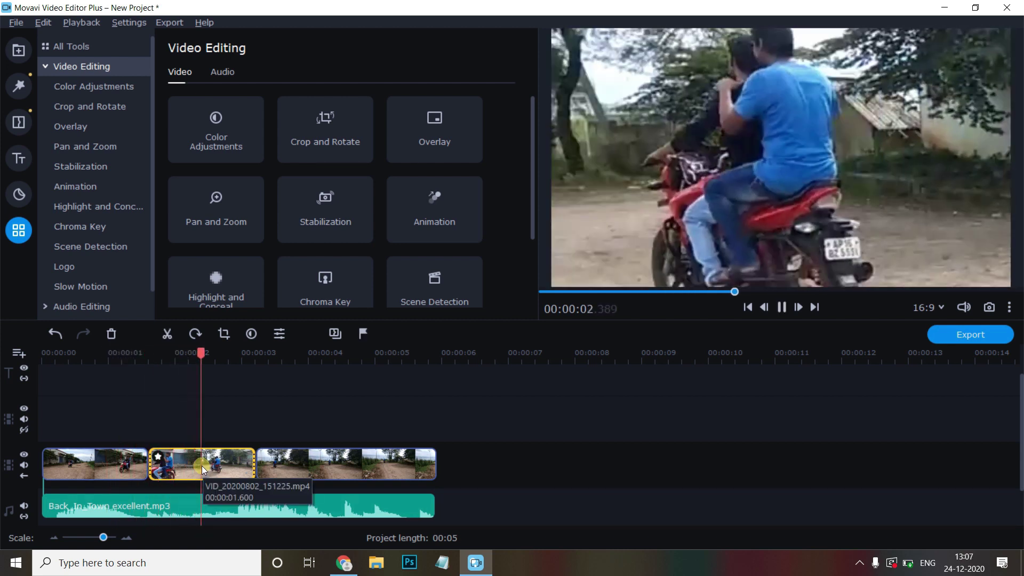
key(space)
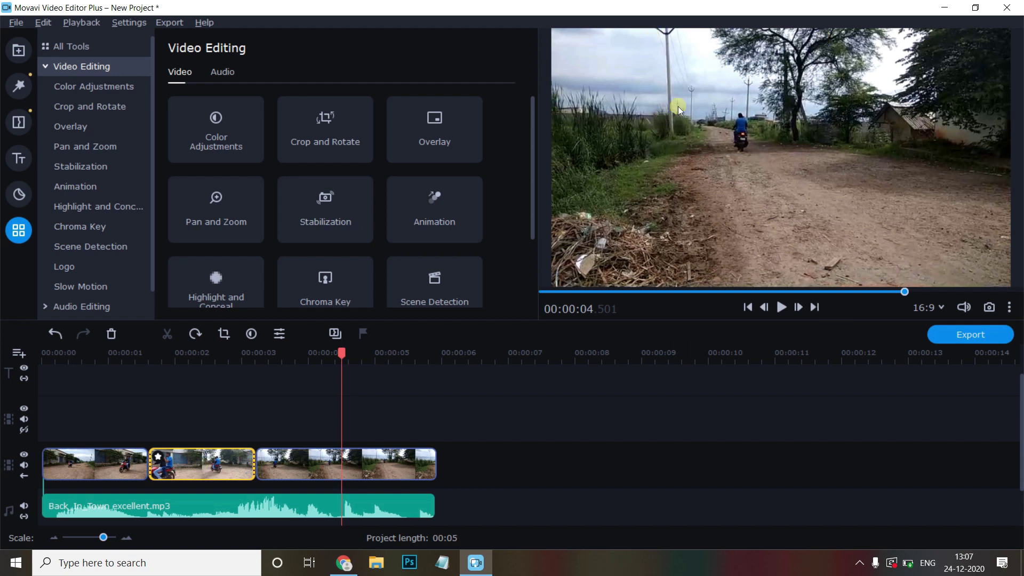
Select the third clip and browse the color presets, filters, transitions, titles and stickers
click(316, 462)
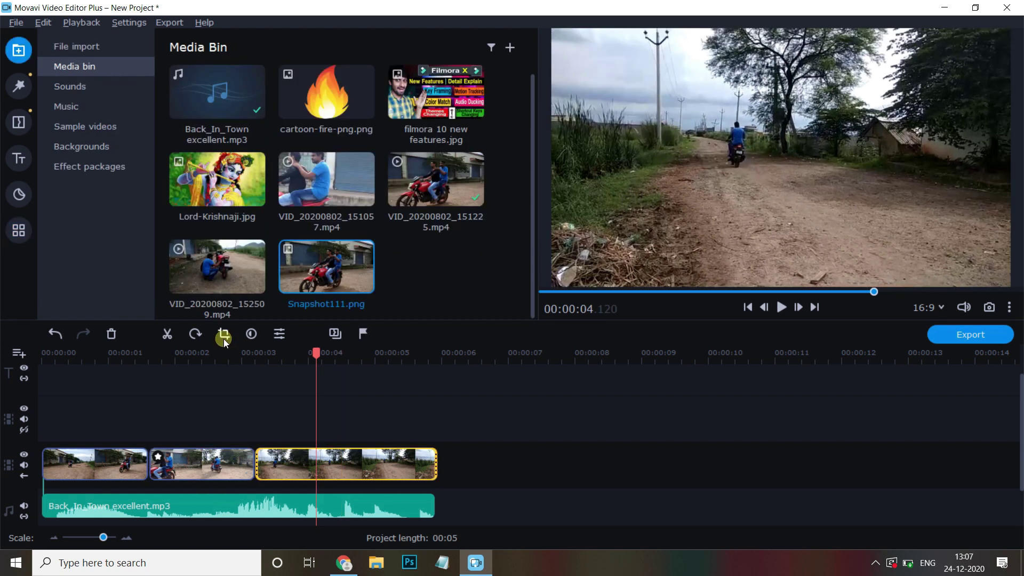
click(252, 334)
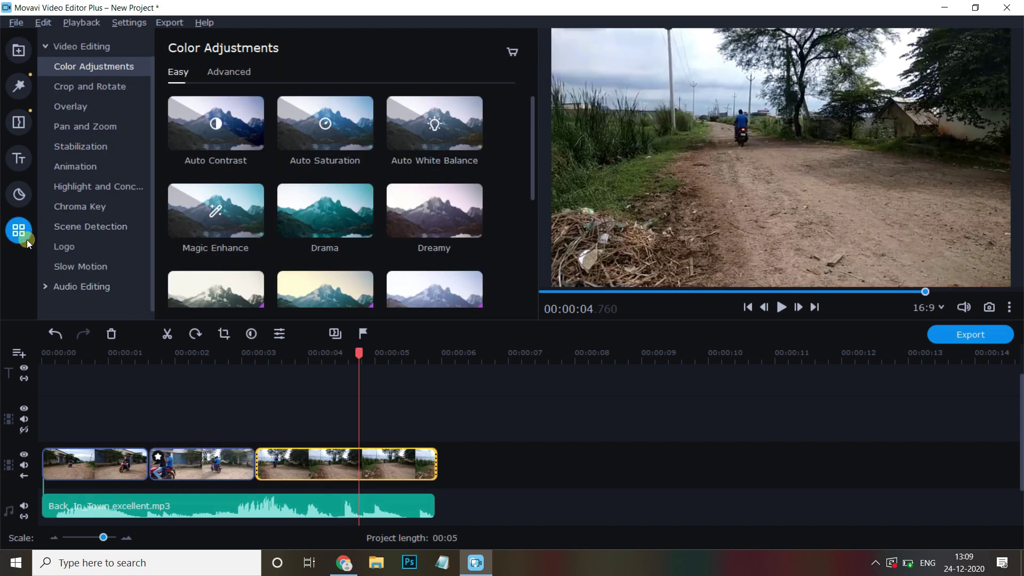
click(85, 67)
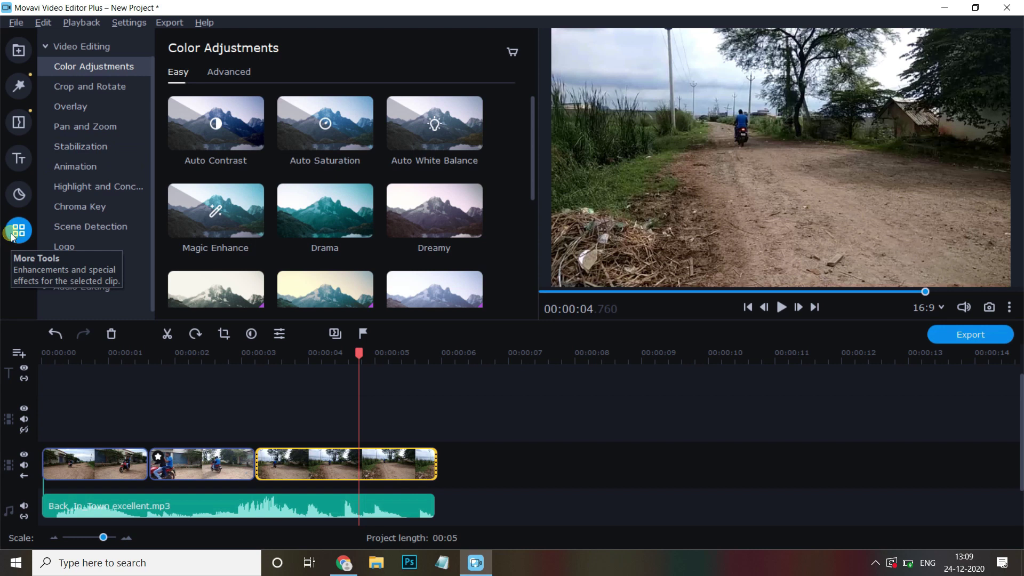
click(19, 86)
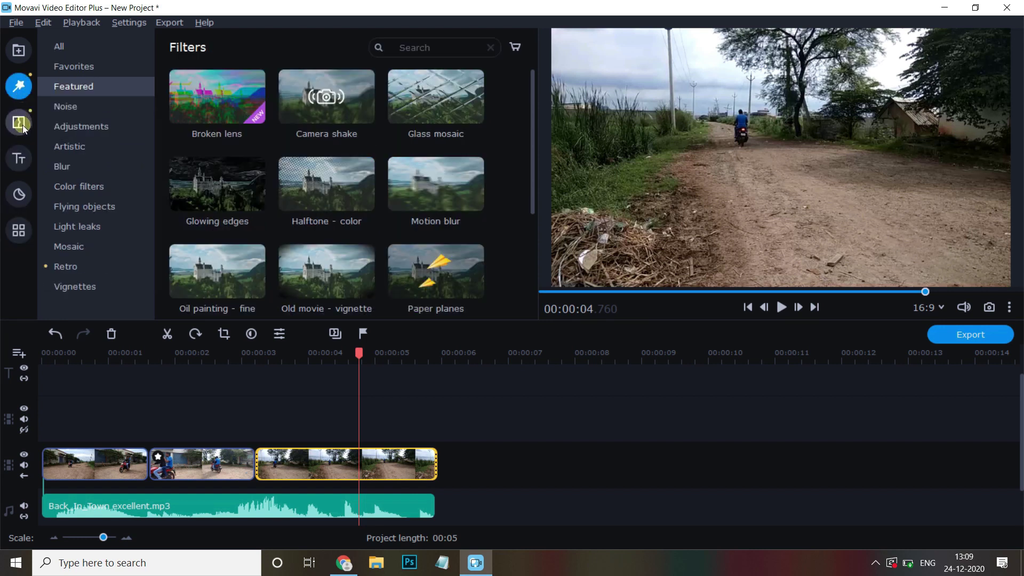
click(22, 126)
click(19, 158)
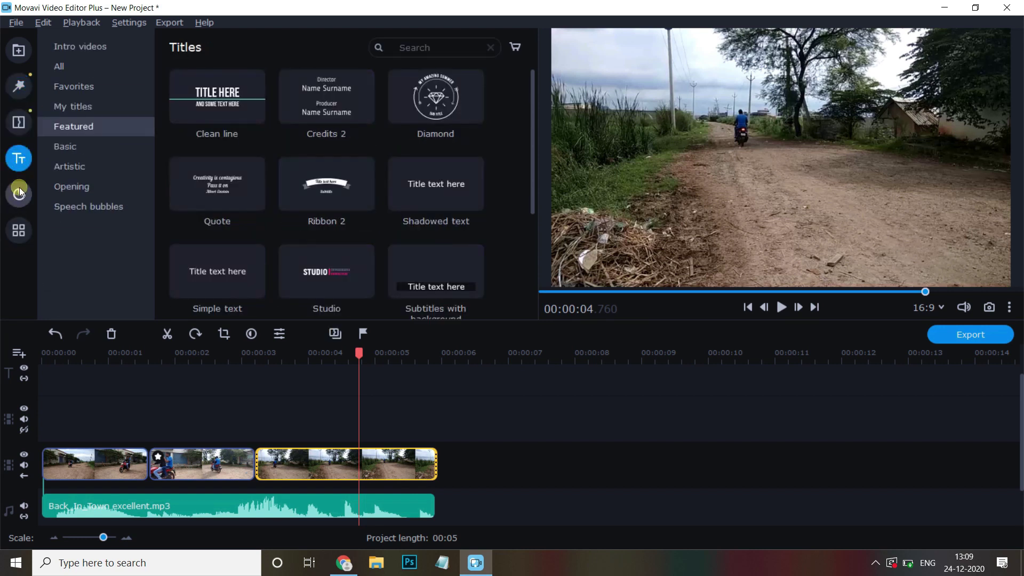
click(20, 194)
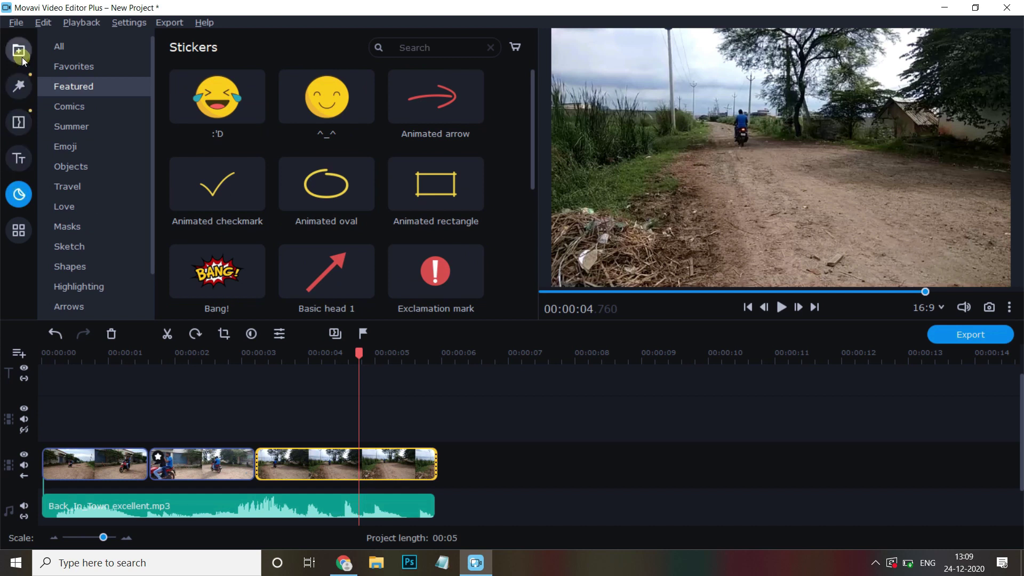
Look through the built-in sounds, music and sample videos, ending on Backgrounds
click(19, 50)
click(57, 90)
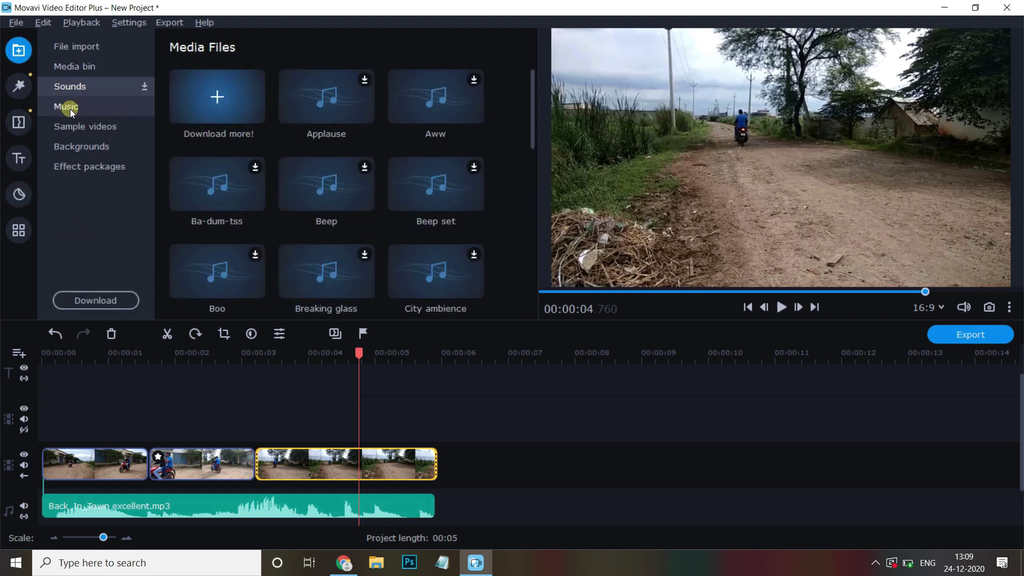
click(66, 106)
click(71, 129)
click(72, 144)
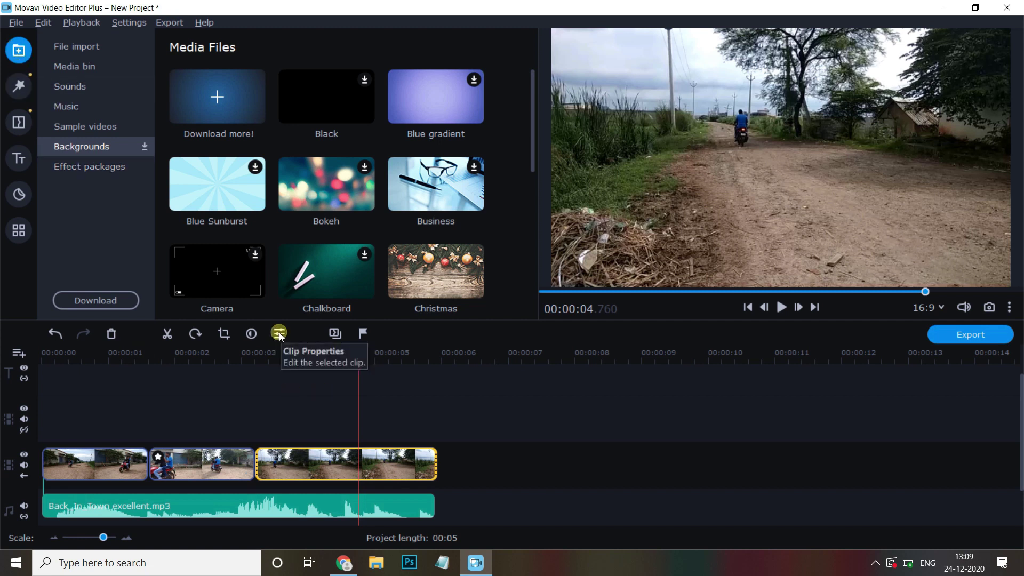
click(283, 415)
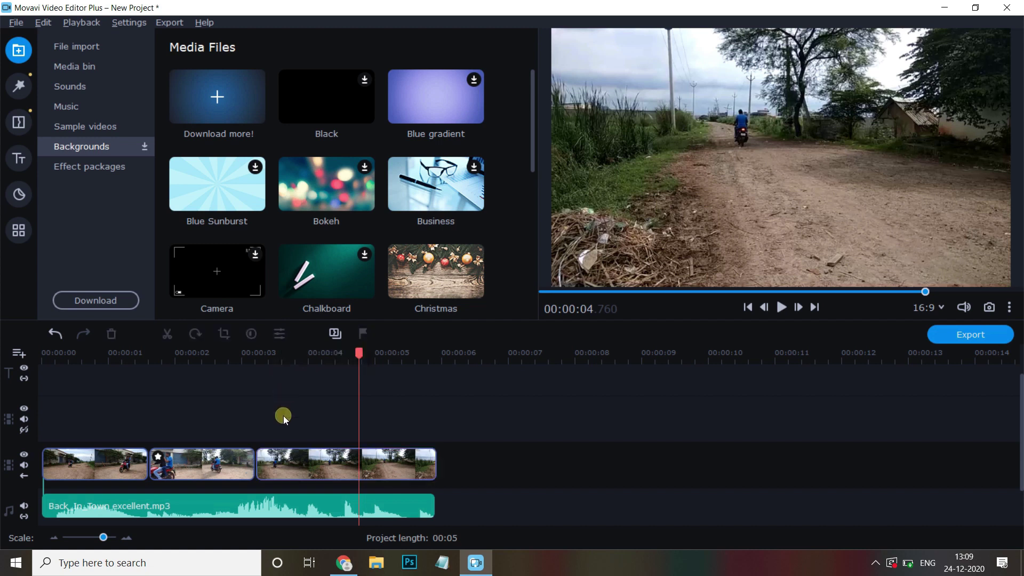
double_click(295, 465)
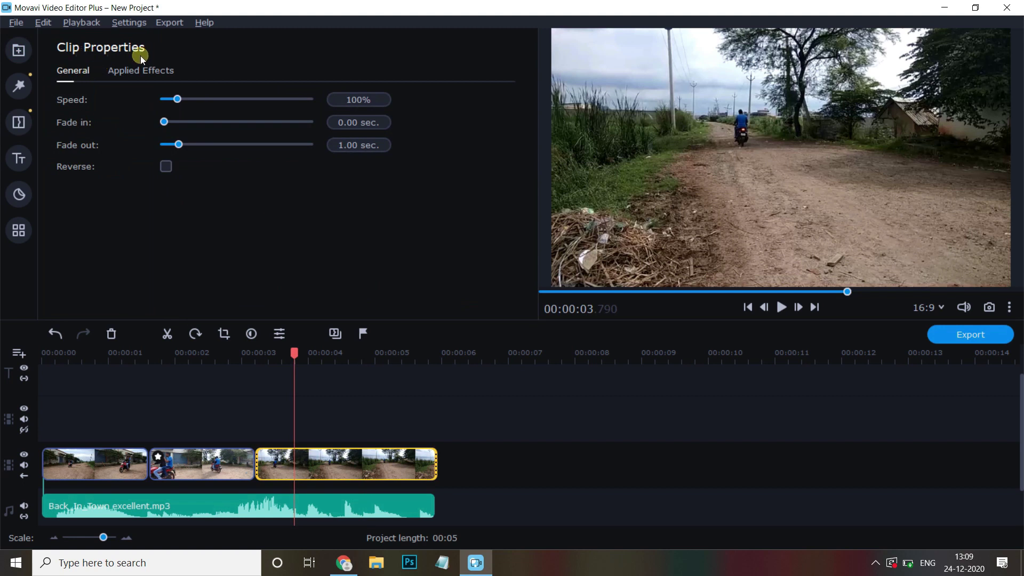
click(342, 400)
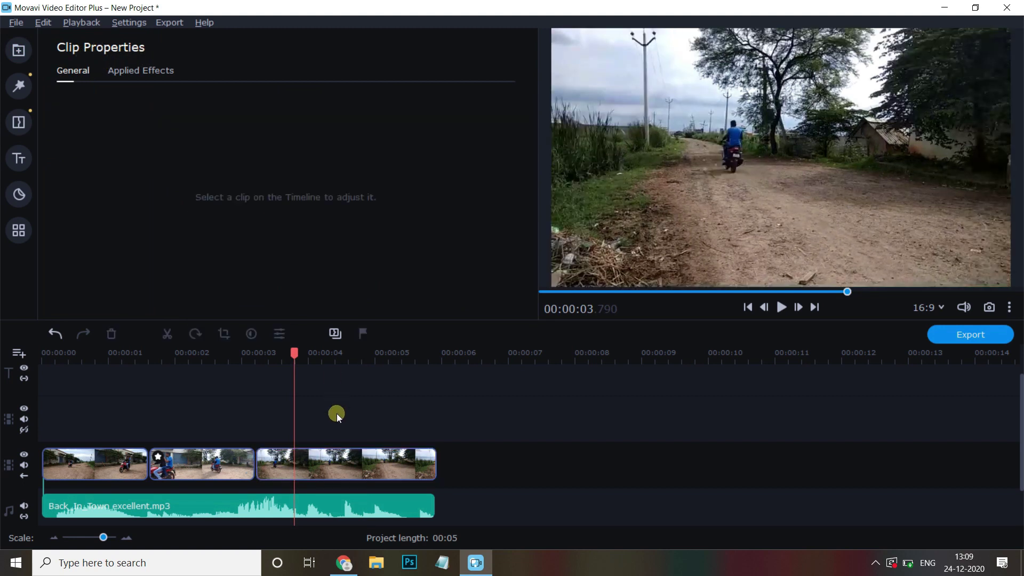
click(324, 454)
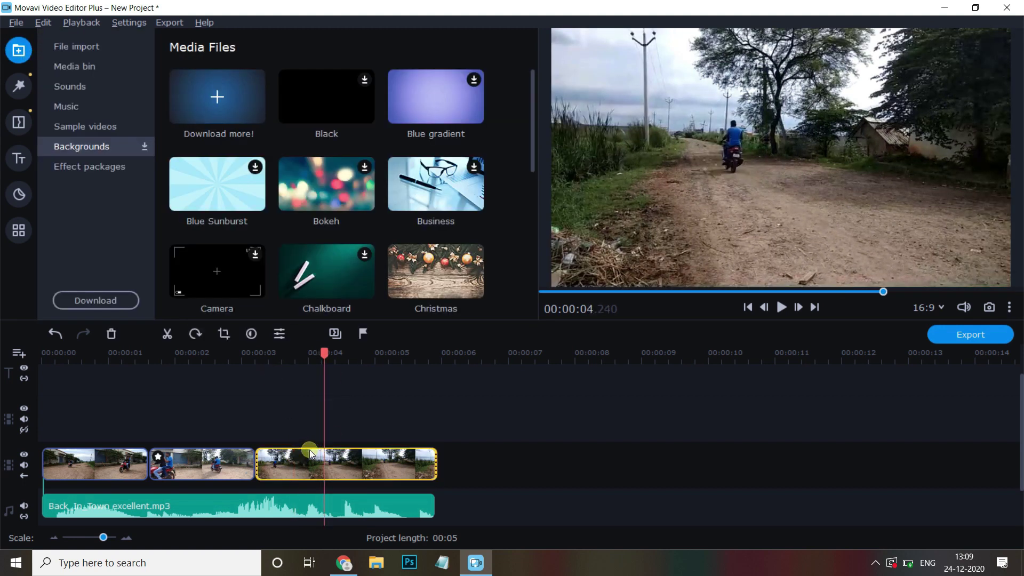
click(281, 334)
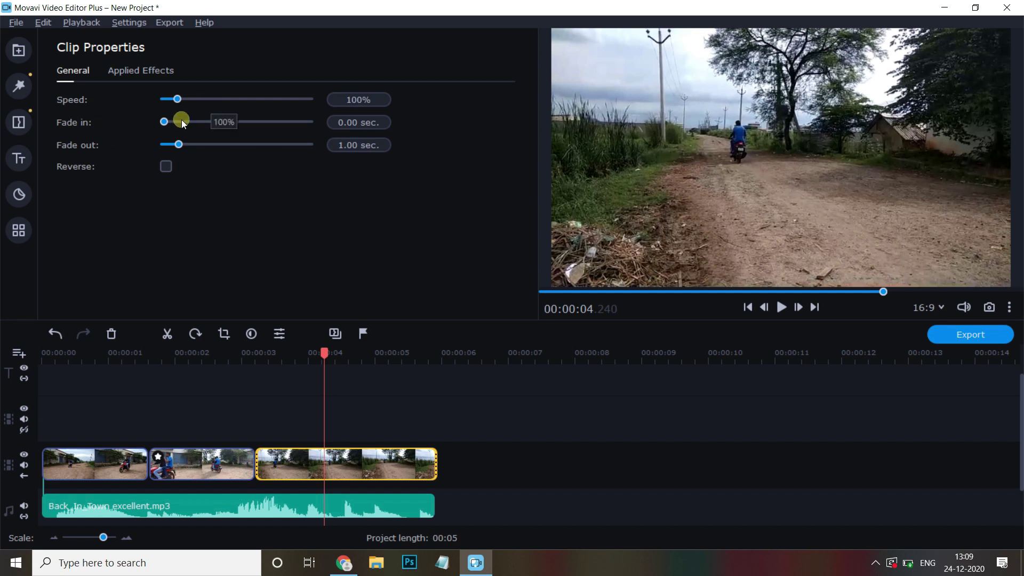
click(279, 333)
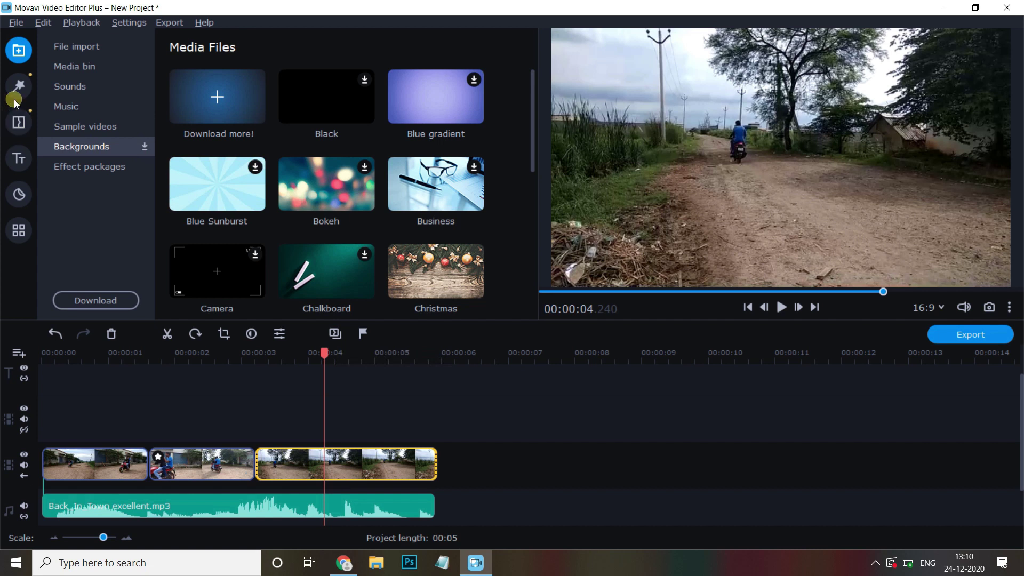
click(16, 124)
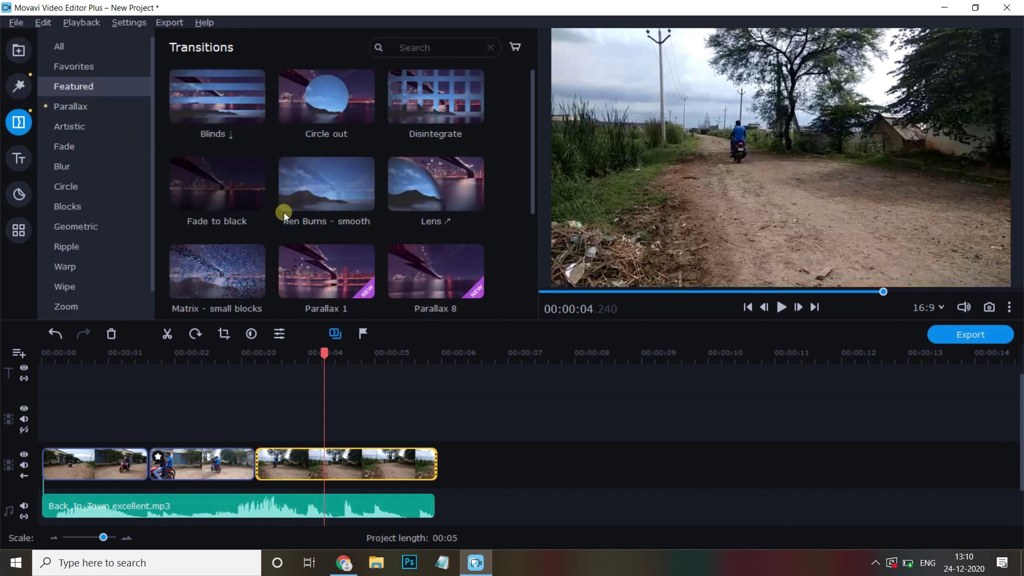
click(19, 50)
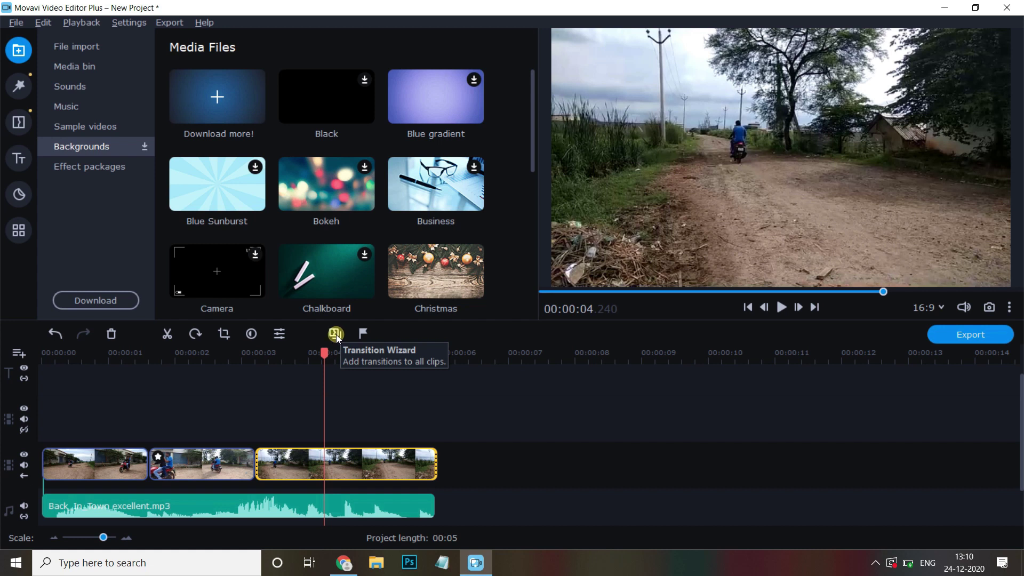
click(19, 122)
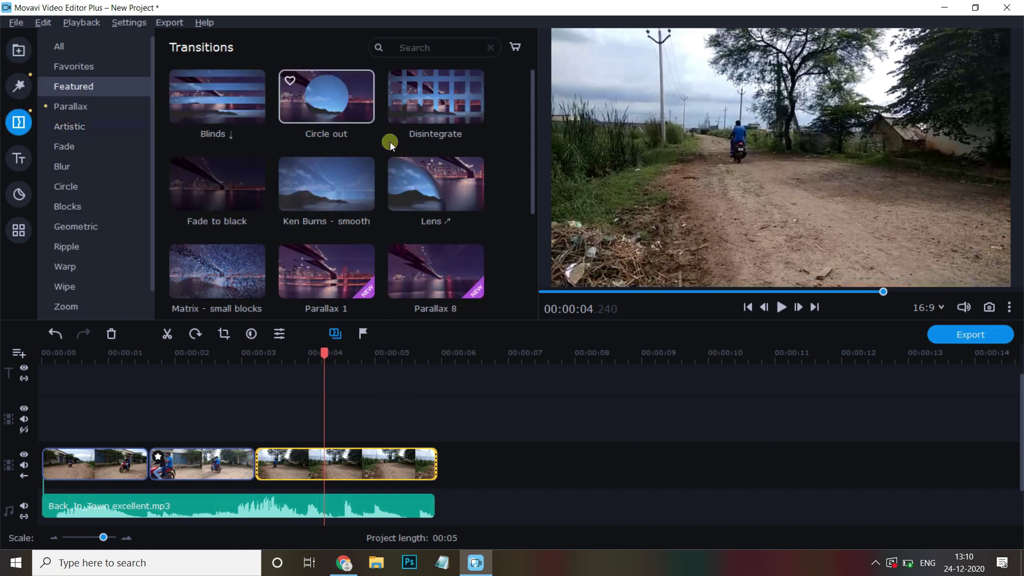
click(18, 51)
key(ctrl+z)
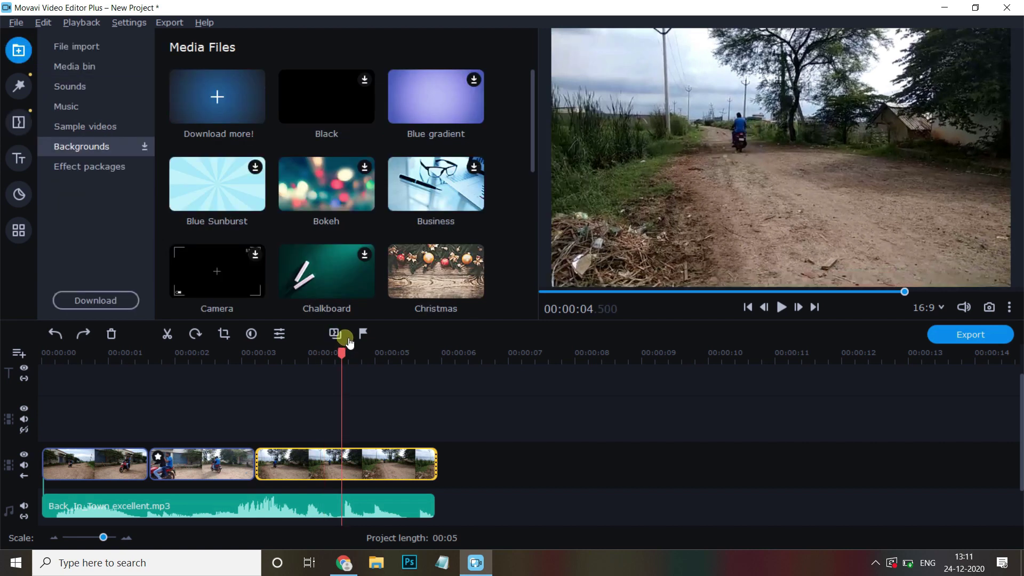
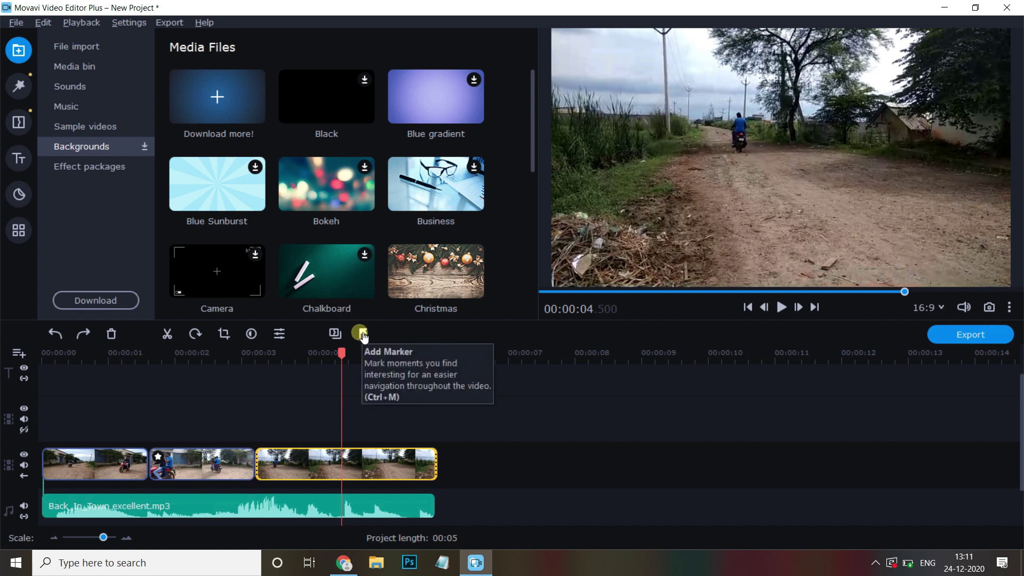
Add a marker named 'zoom effect' at 00:00:02.570 in the second clip
drag(339, 353, 224, 375)
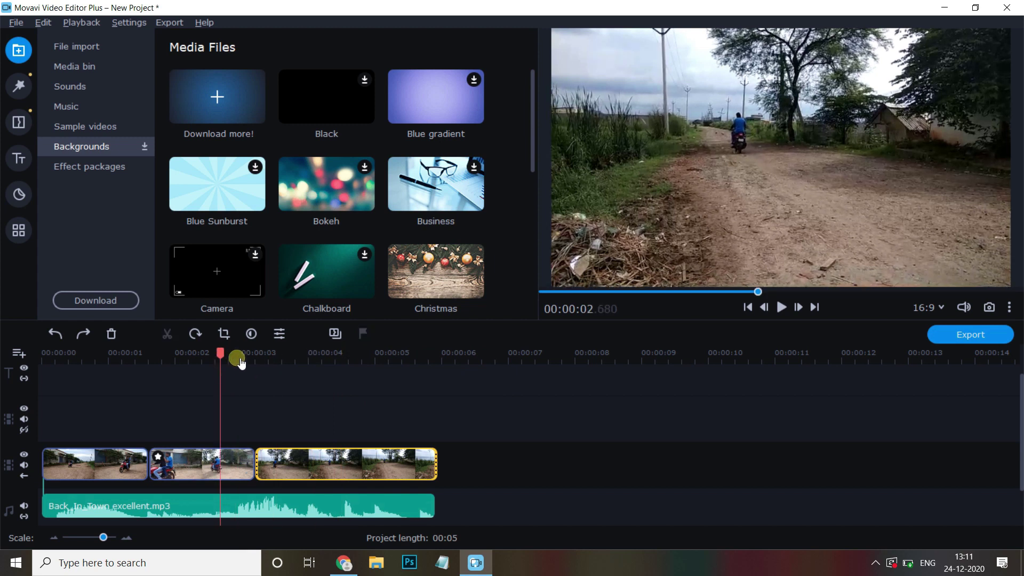
click(215, 454)
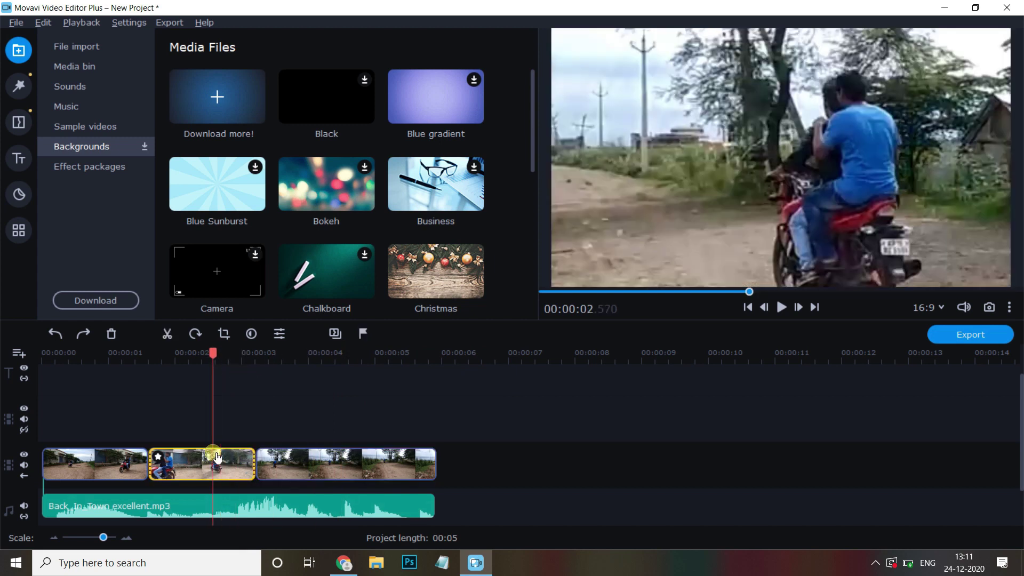
click(364, 333)
text(zoom effect)
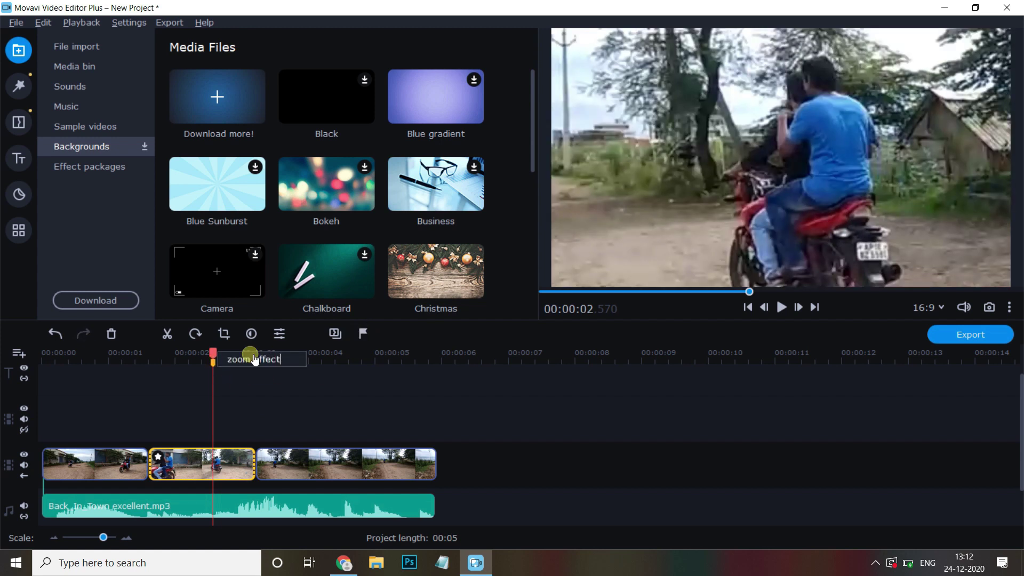
key(Return)
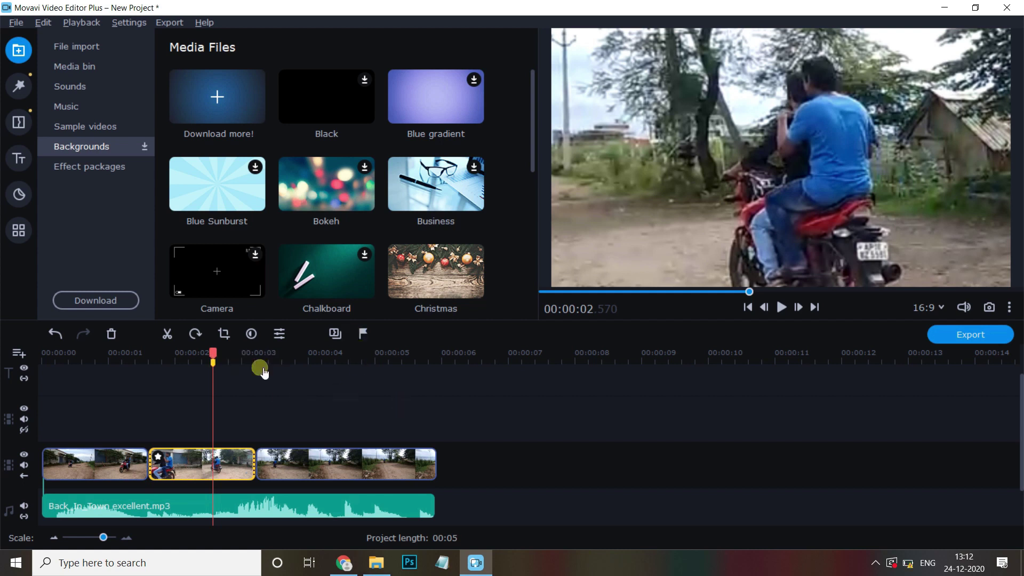
Jump back to the zoom effect marker, move to 00:00:03.450 and select the third clip
drag(220, 354, 322, 354)
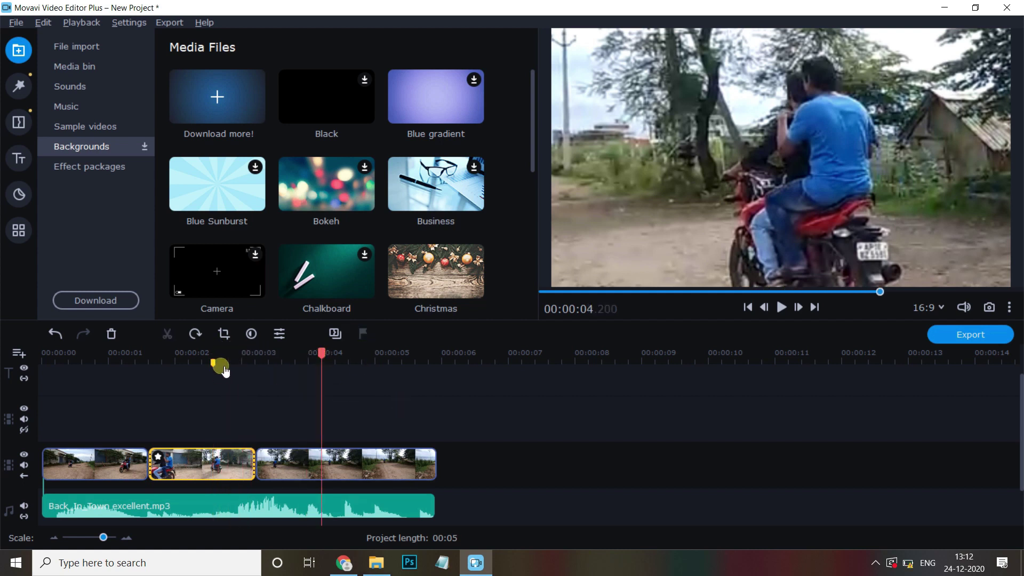
click(213, 364)
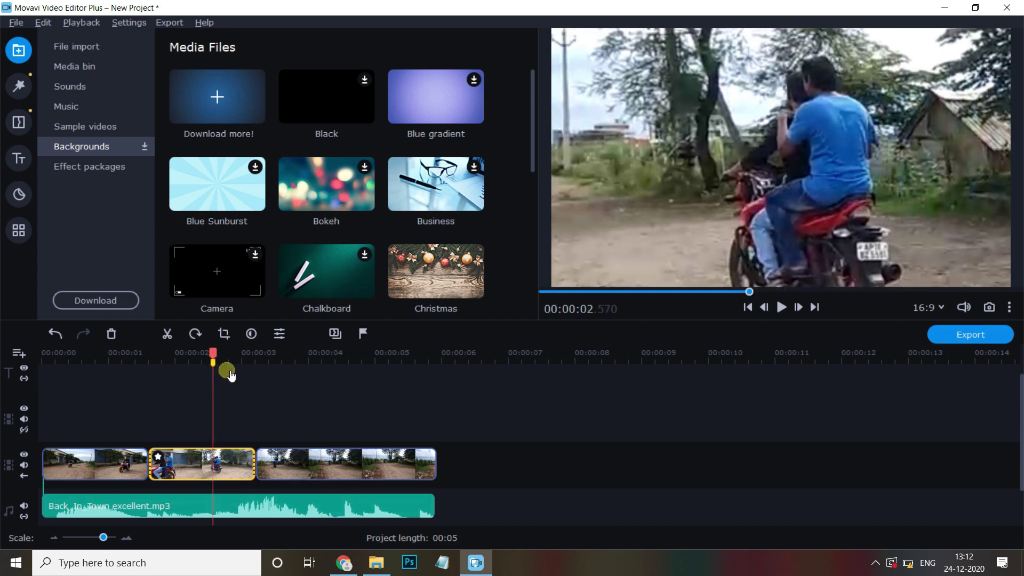
click(271, 356)
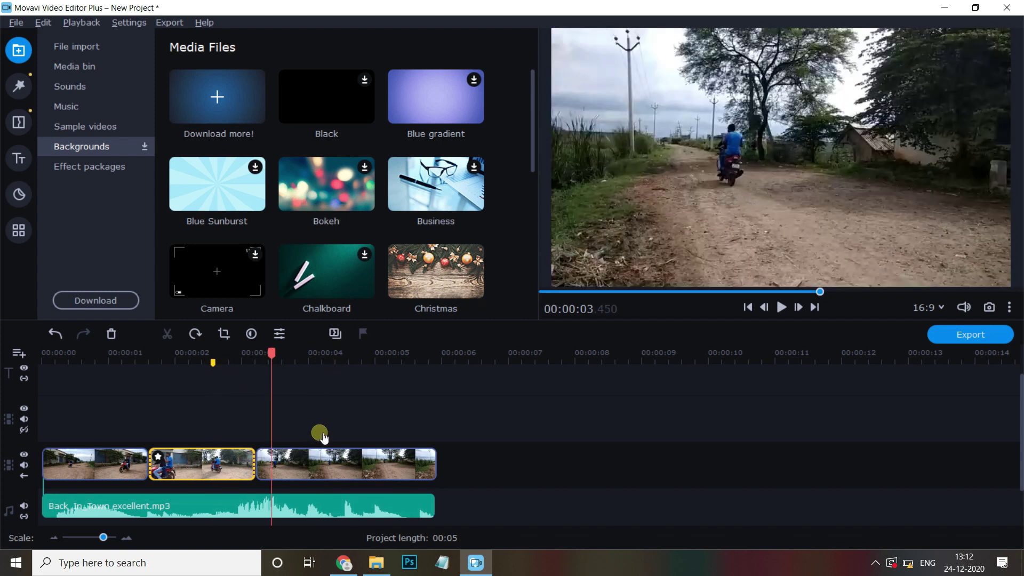
click(300, 460)
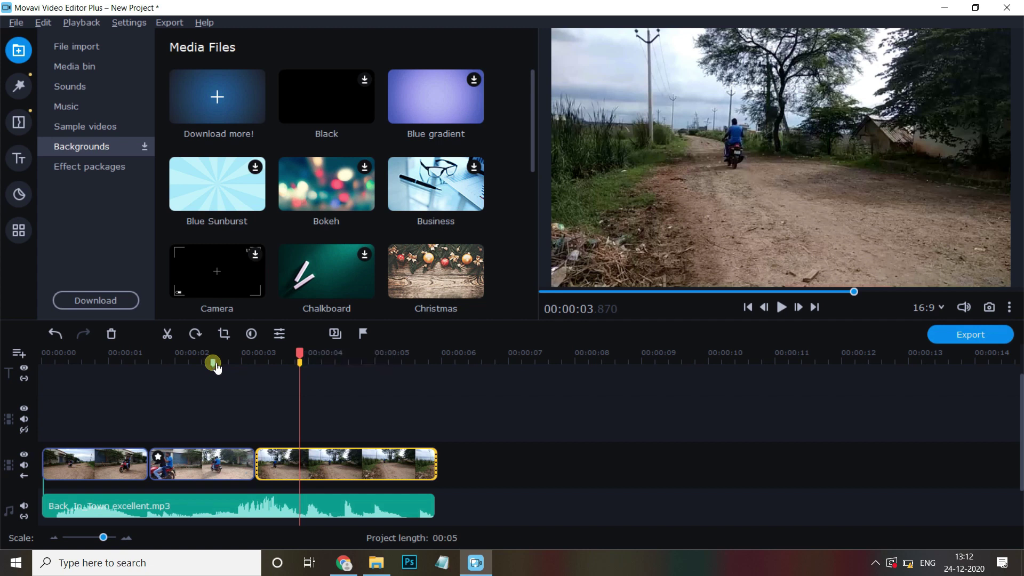
Delete the 'zoom effect' marker from the ruler through its right-click menu
right_click(219, 370)
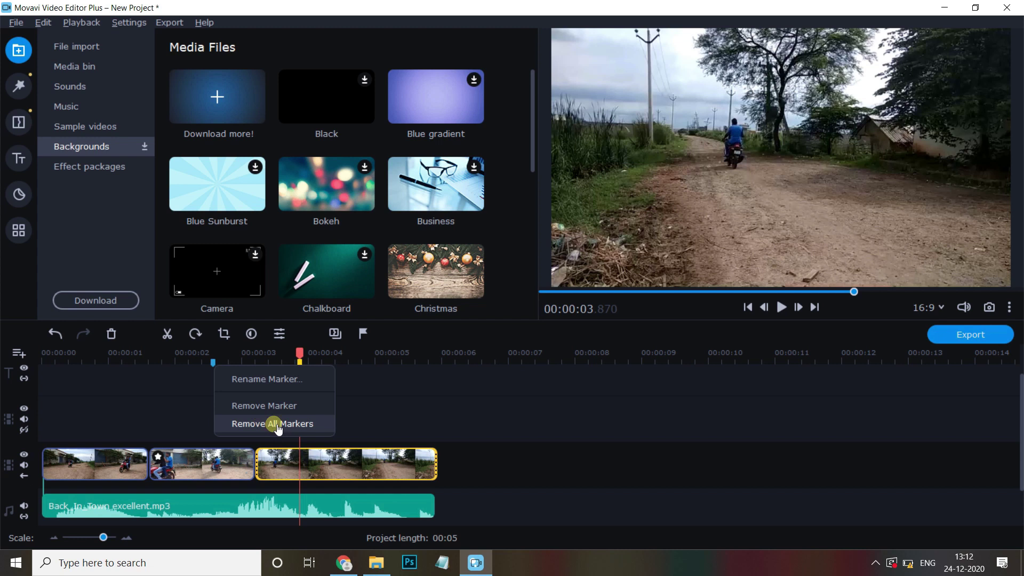
click(264, 382)
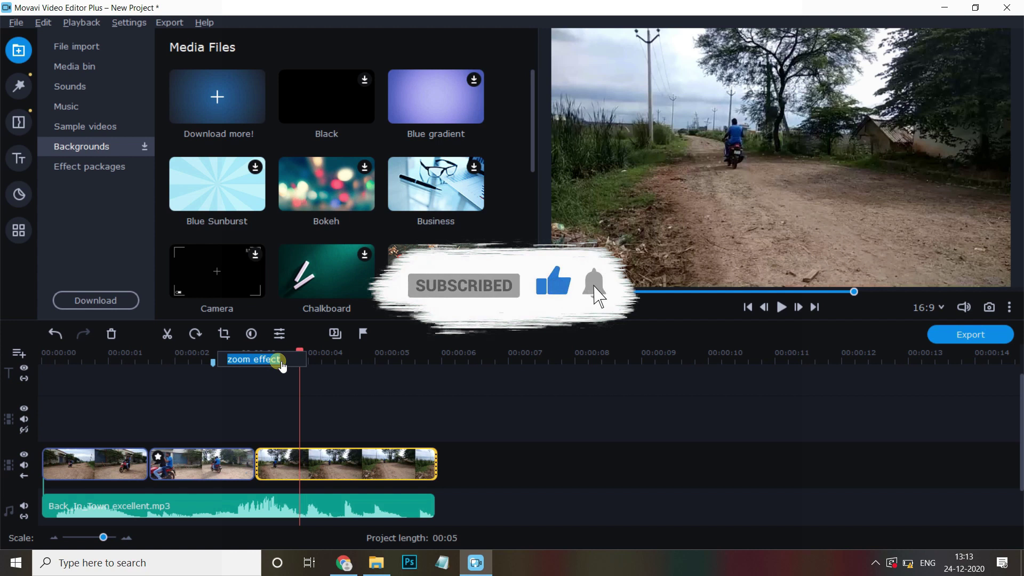
click(270, 374)
right_click(213, 363)
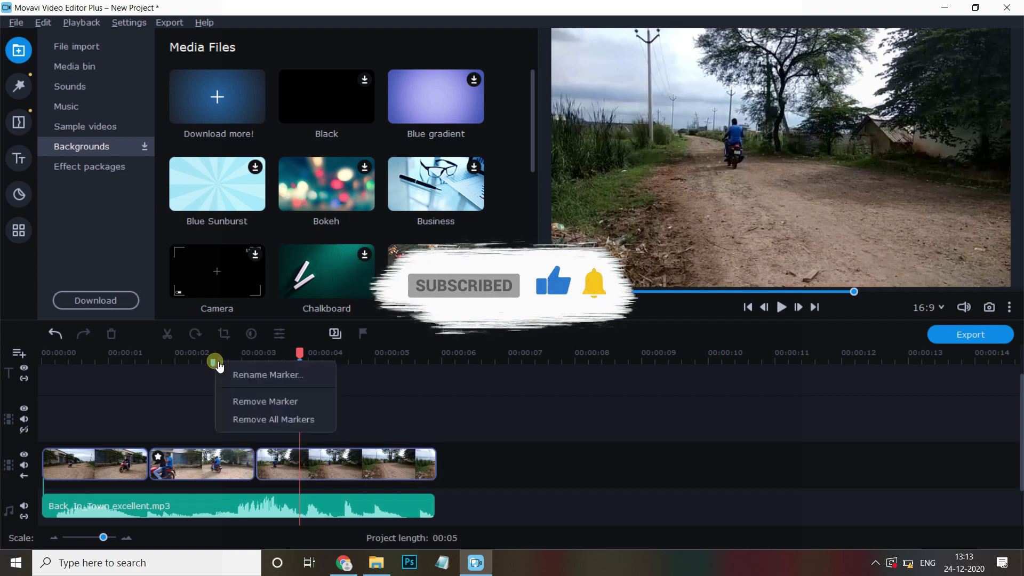
click(263, 420)
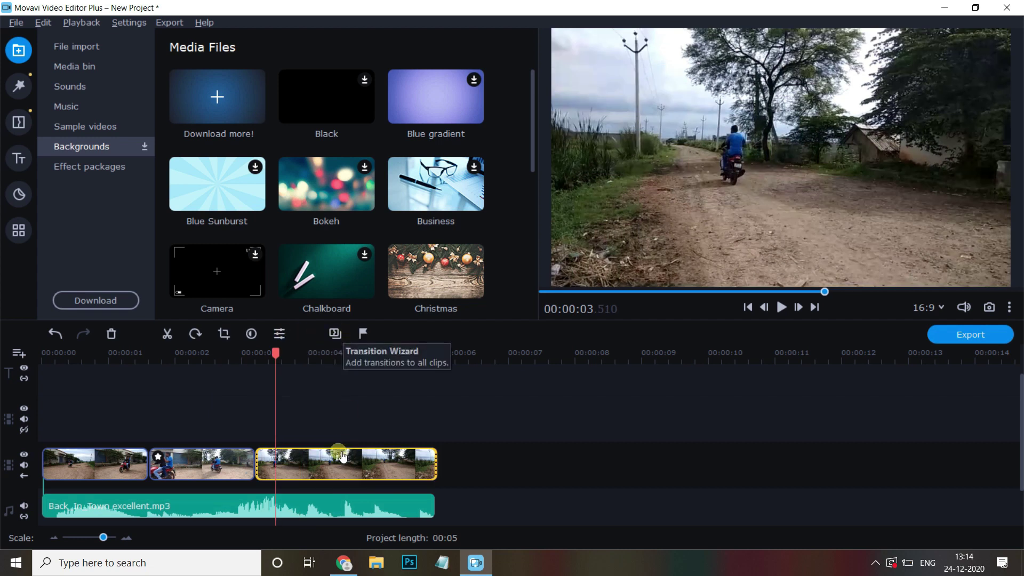
View Clip Properties for the third clip and the music clip, then show the Media Bin's files
double_click(322, 463)
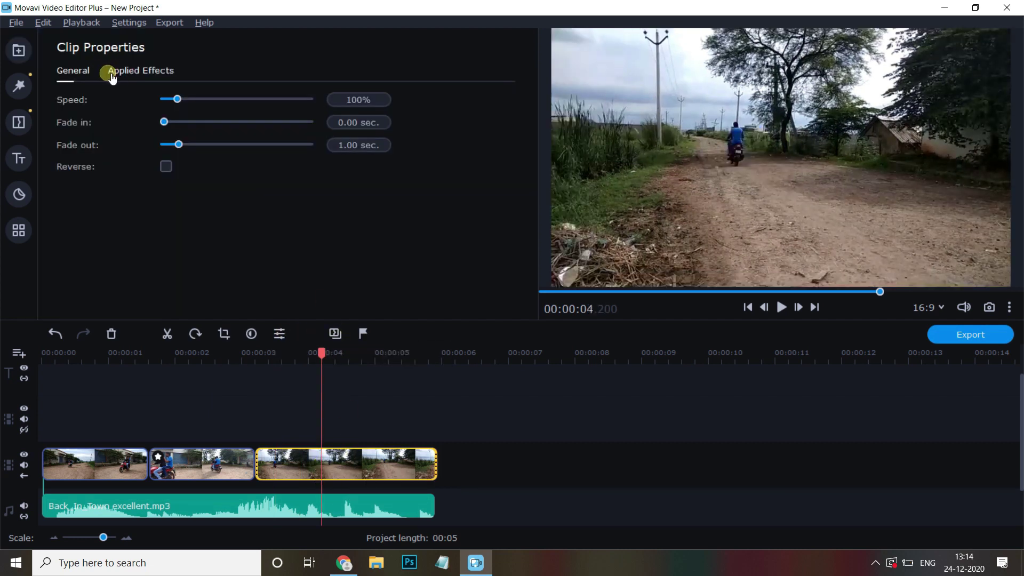
click(23, 52)
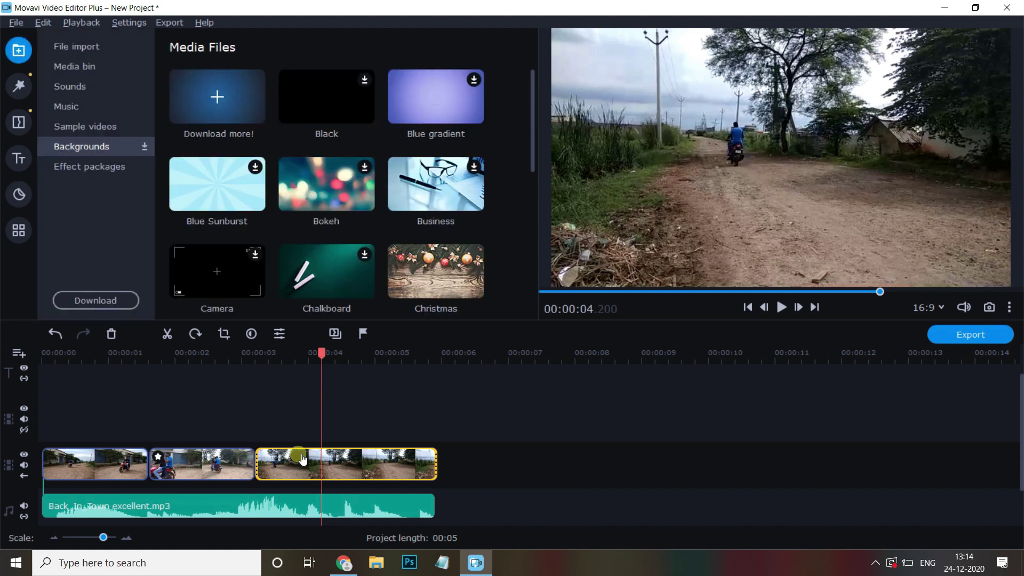
double_click(281, 506)
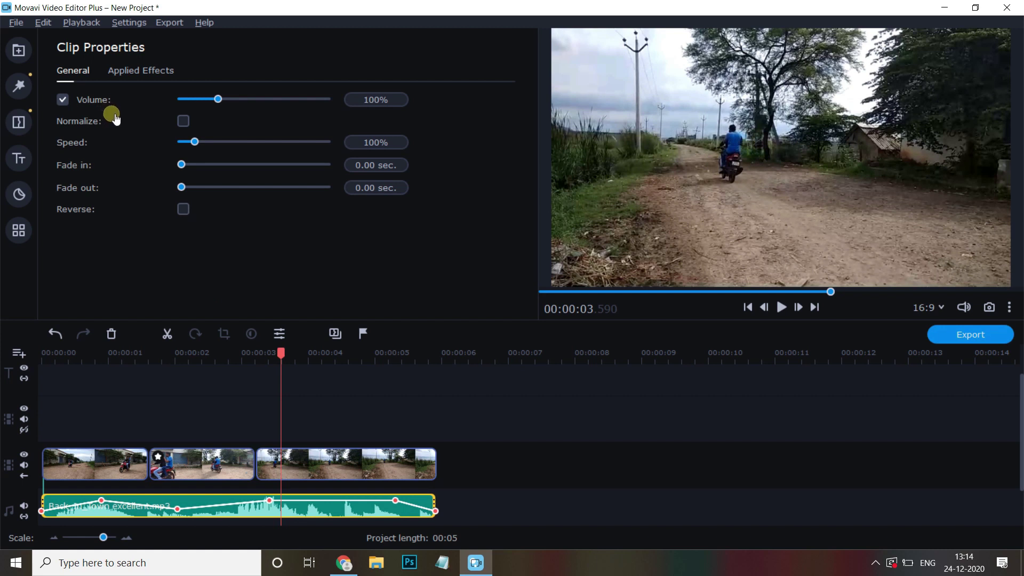
click(309, 465)
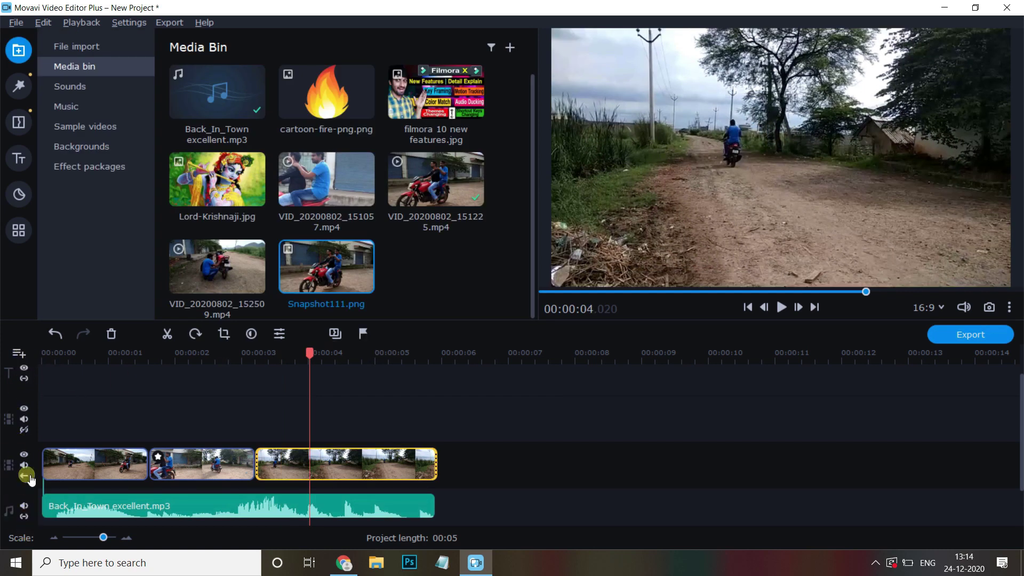
Hide the main video track, then make it visible again
mouse_move(36, 499)
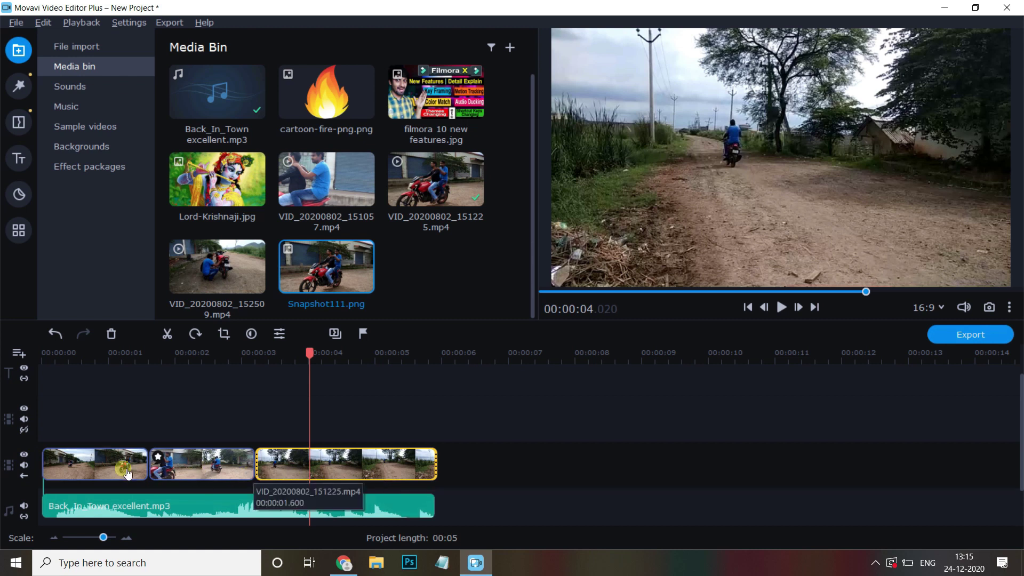
click(24, 454)
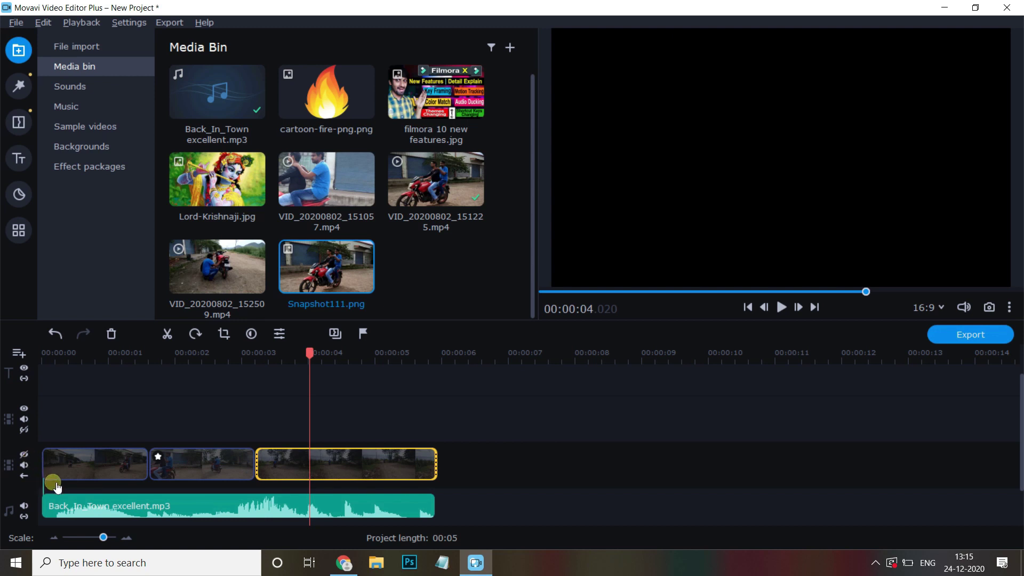
click(25, 455)
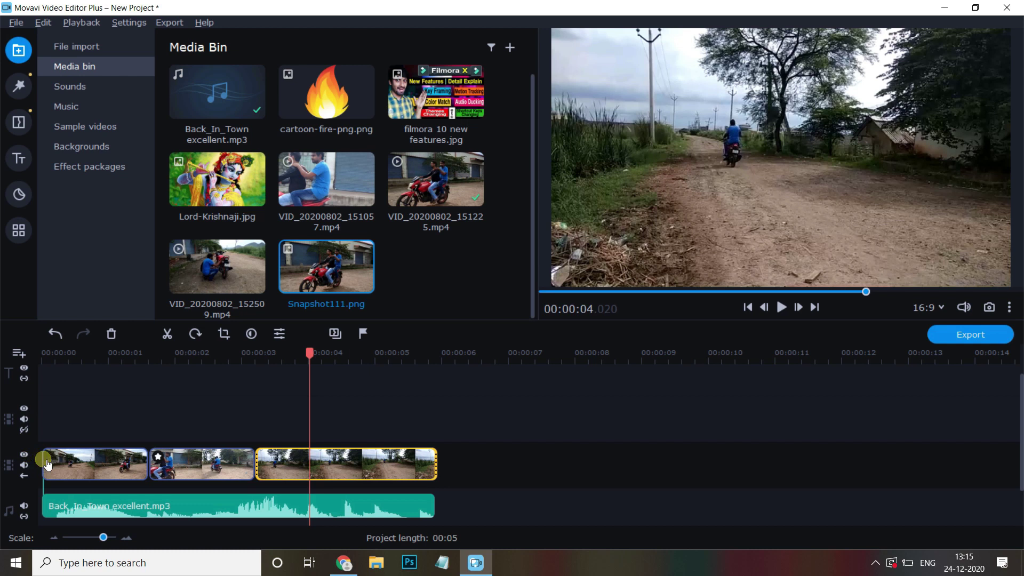
Place VID_20200802_152509 on an overlay track, hide that track, then delete the overlay clip
drag(218, 267, 424, 455)
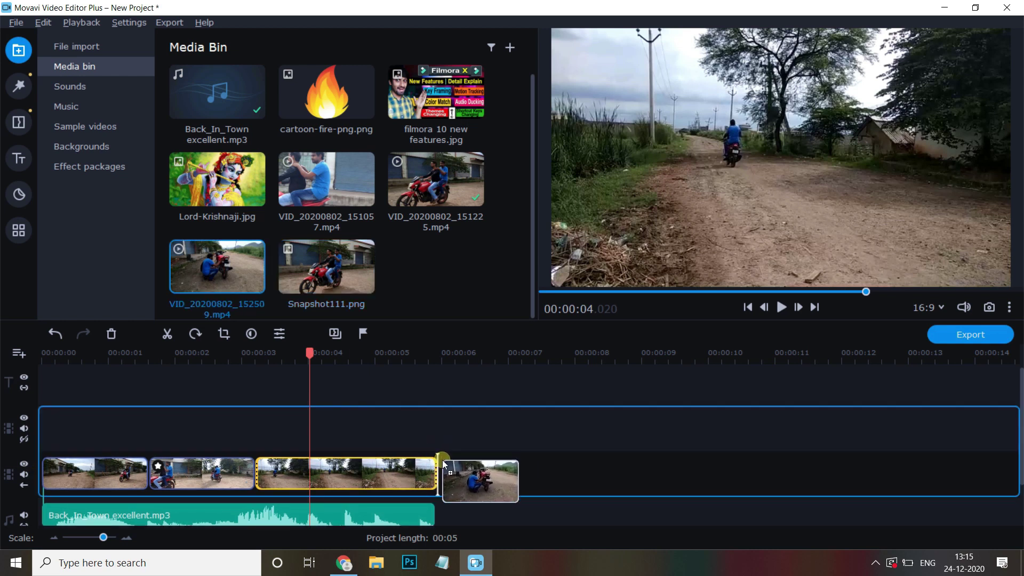
mouse_move(424, 455)
mouse_down()
mouse_move(389, 424)
mouse_move(374, 426)
mouse_up()
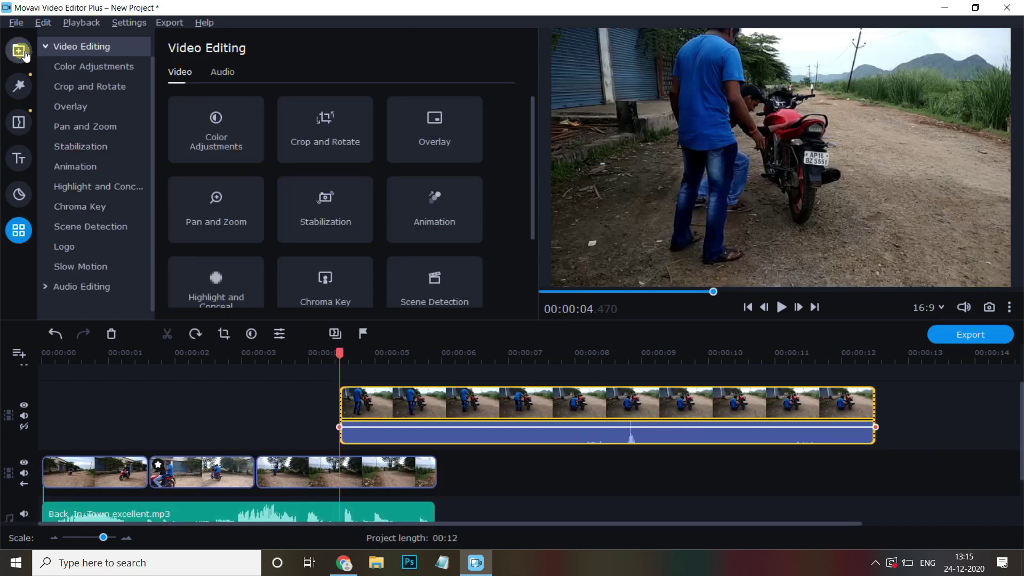
drag(342, 353, 370, 353)
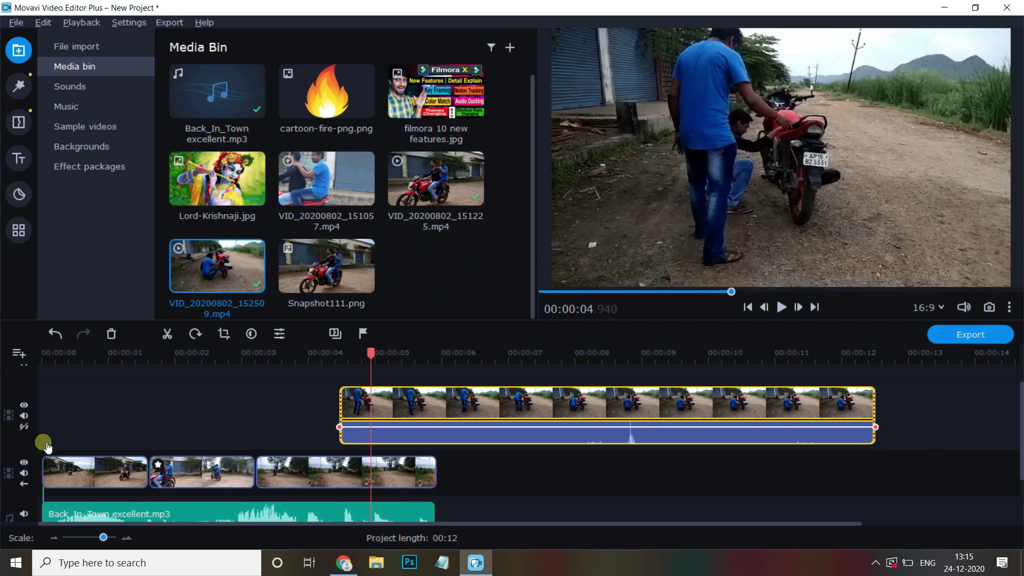
click(24, 405)
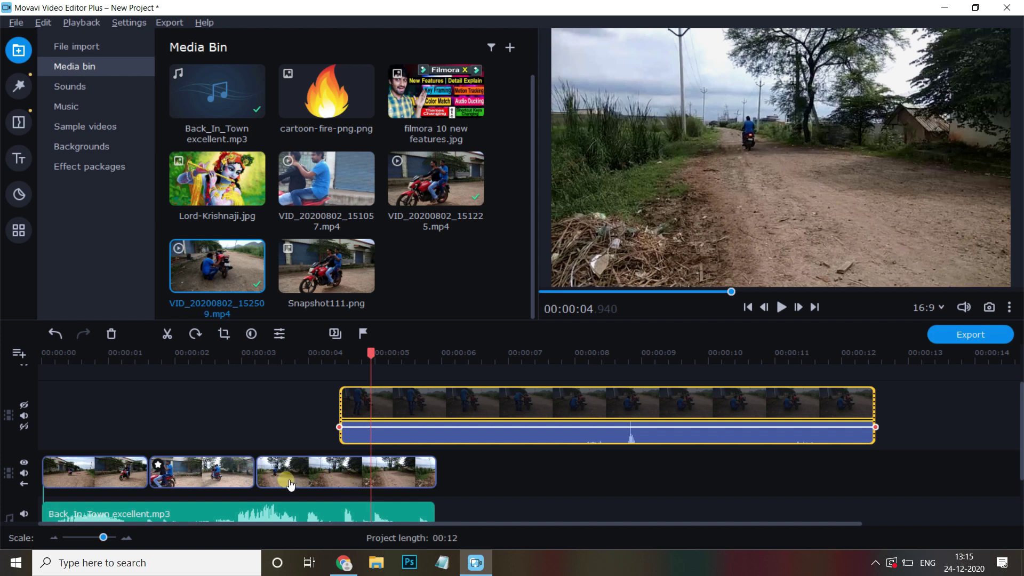
click(394, 408)
key(Delete)
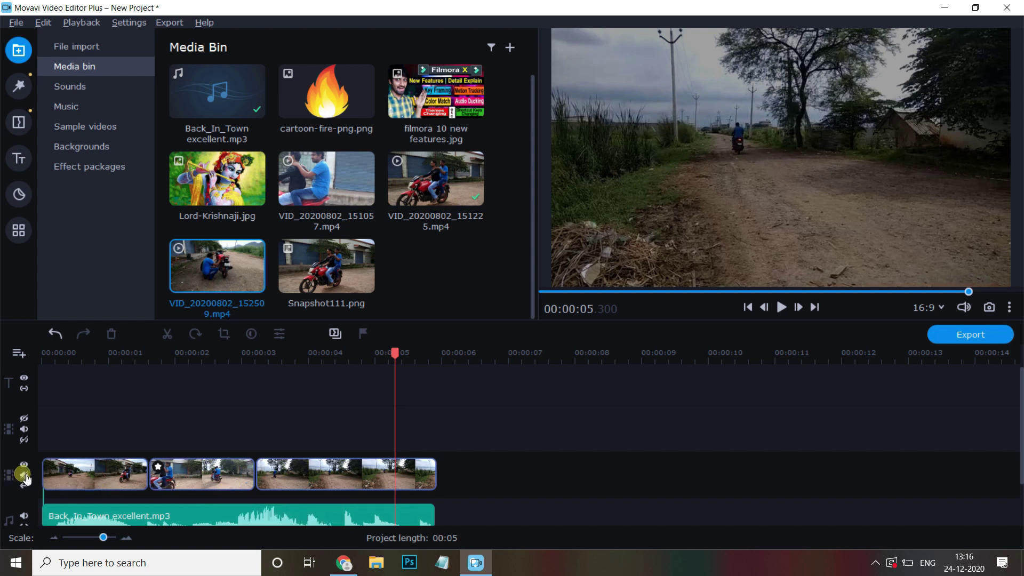
Select the third clip, then mute the music clip
click(83, 357)
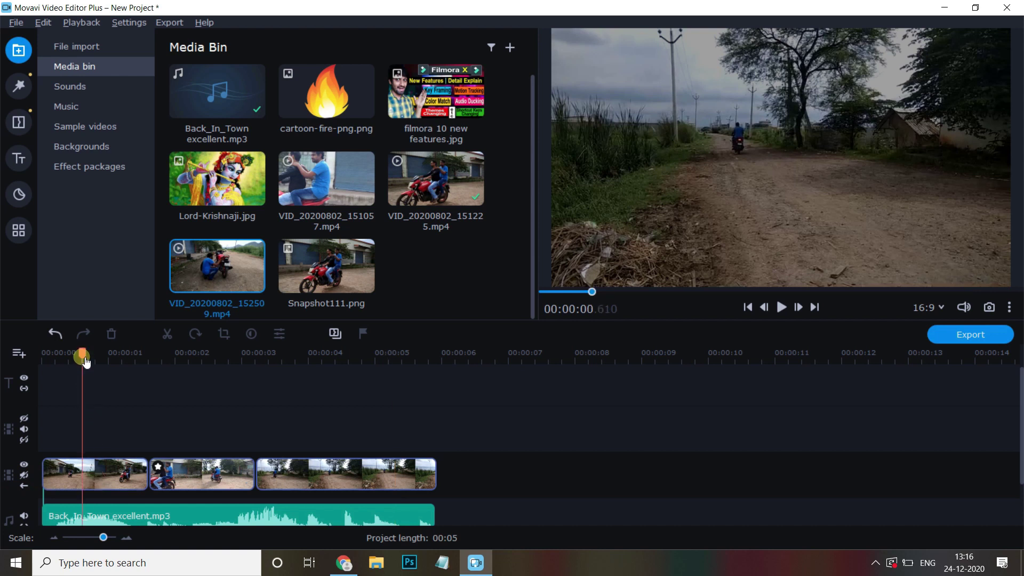
click(259, 474)
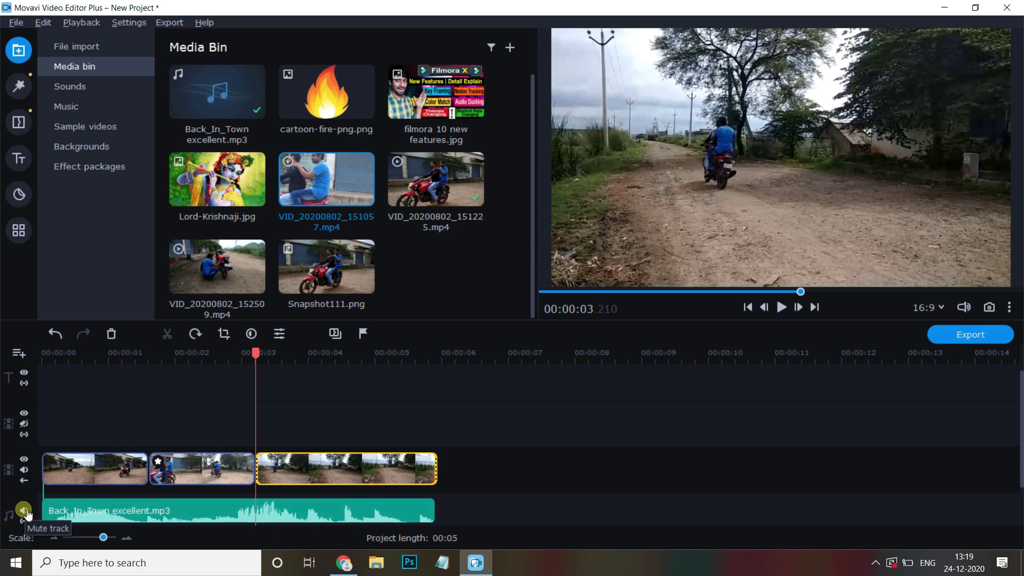
click(377, 516)
right_click(362, 518)
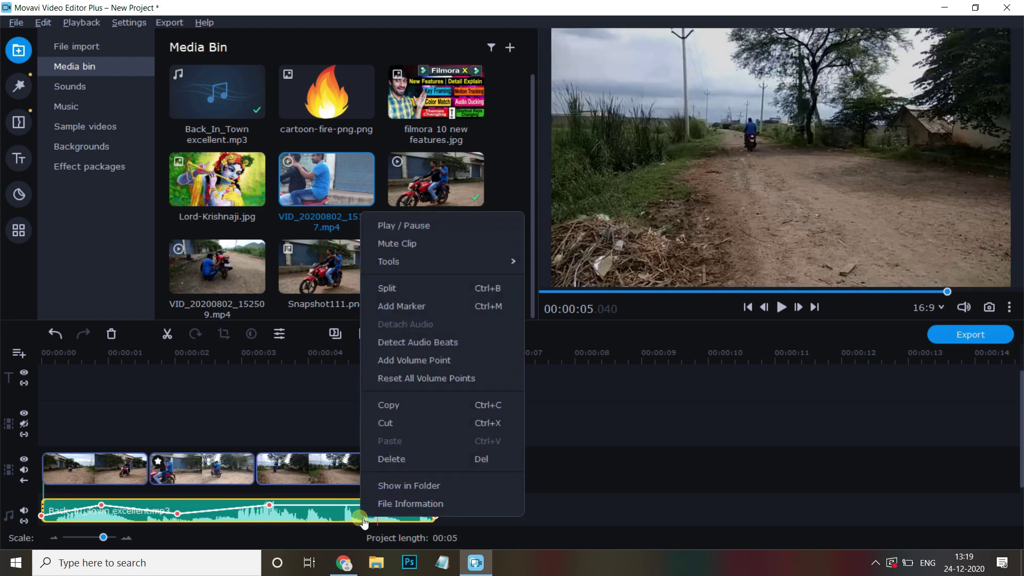
click(426, 245)
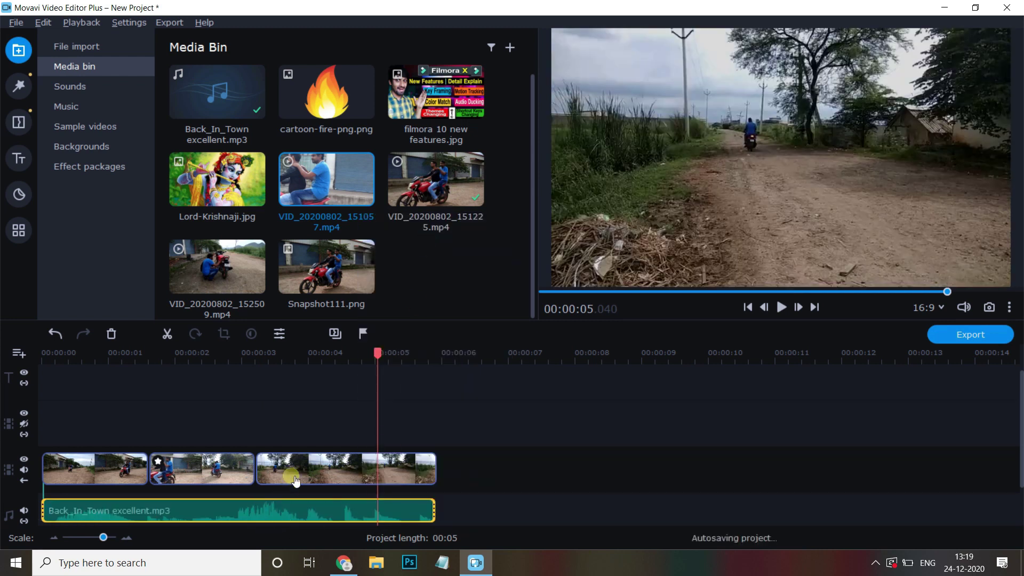
Add a motorbike clip on an overlay track, mute it, then unmute it
drag(427, 245, 366, 393)
click(673, 435)
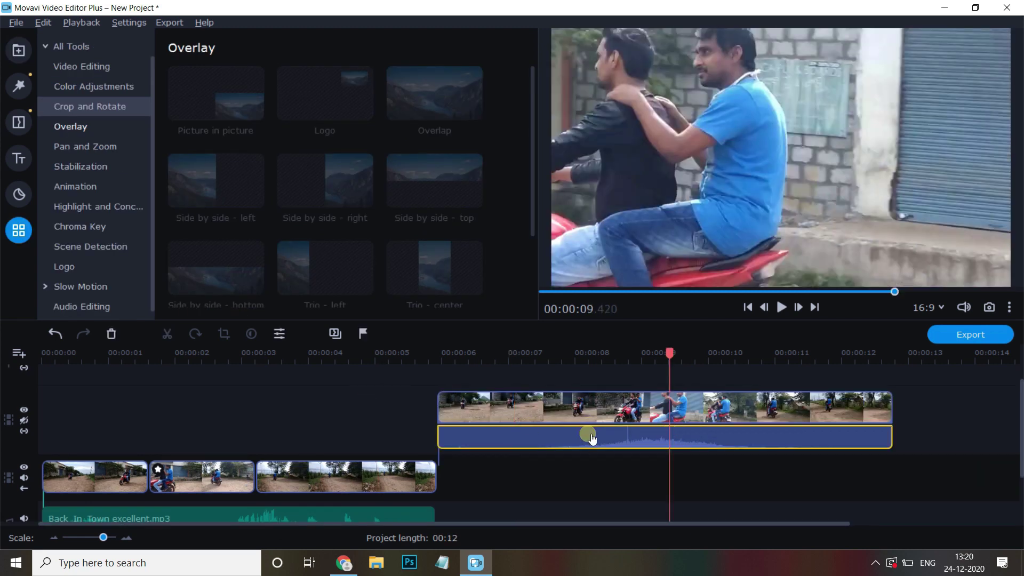
right_click(589, 432)
click(618, 197)
right_click(563, 435)
click(599, 196)
Change an option in the clip audio's menu, then delete the overlay clip from the upper track
right_click(140, 517)
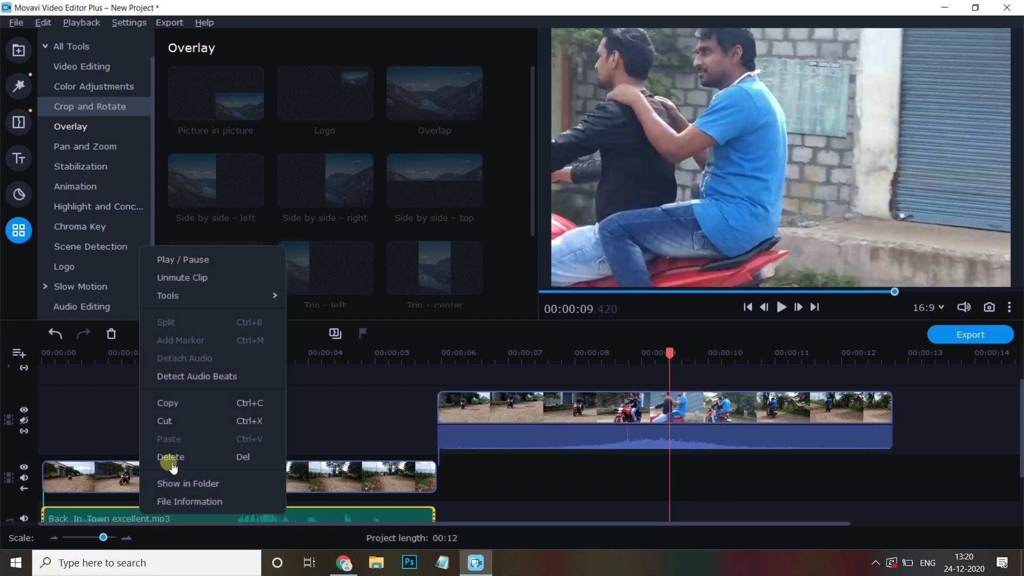
click(195, 283)
click(510, 419)
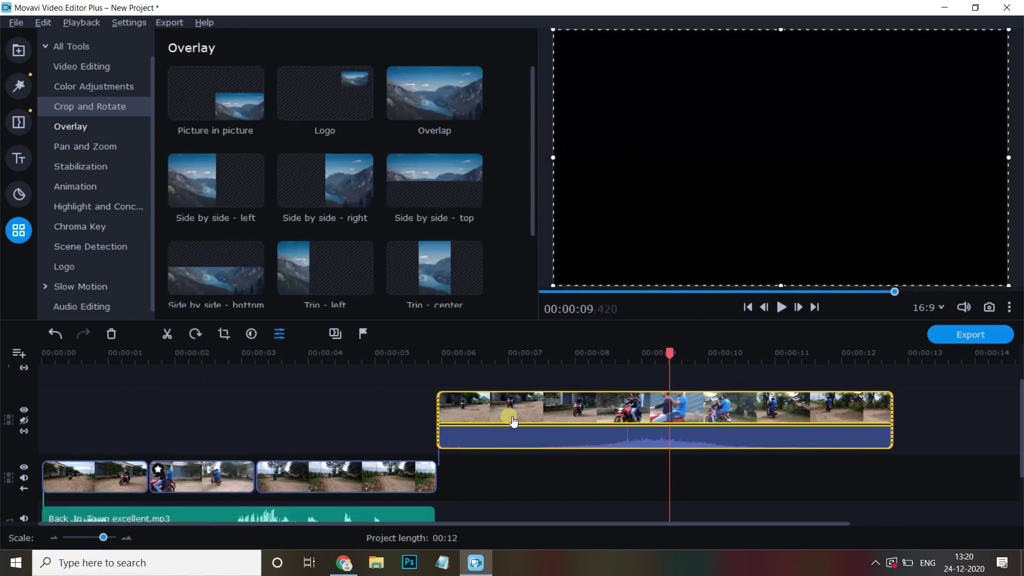
key(Delete)
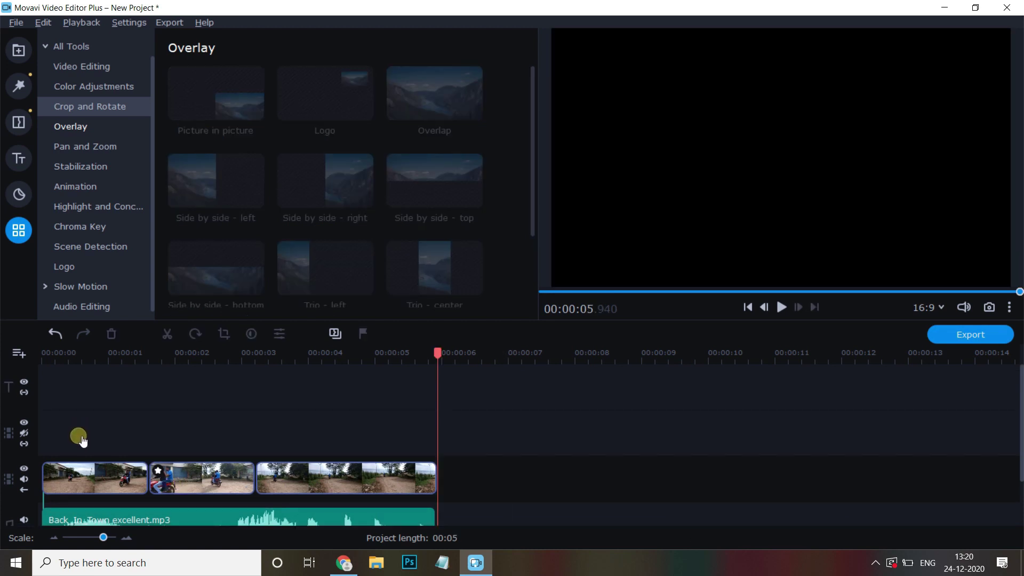
right_click(64, 431)
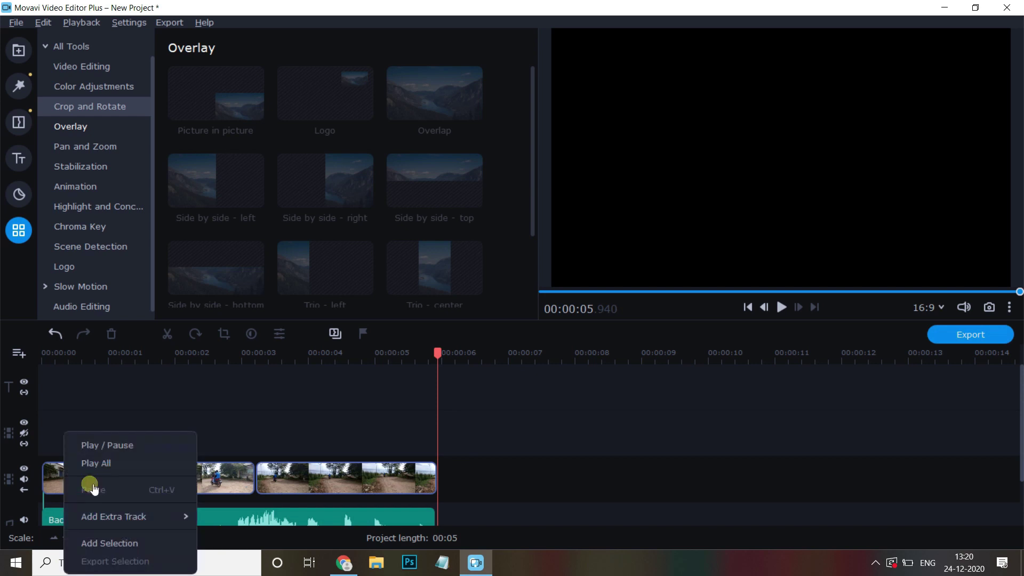
mouse_move(133, 517)
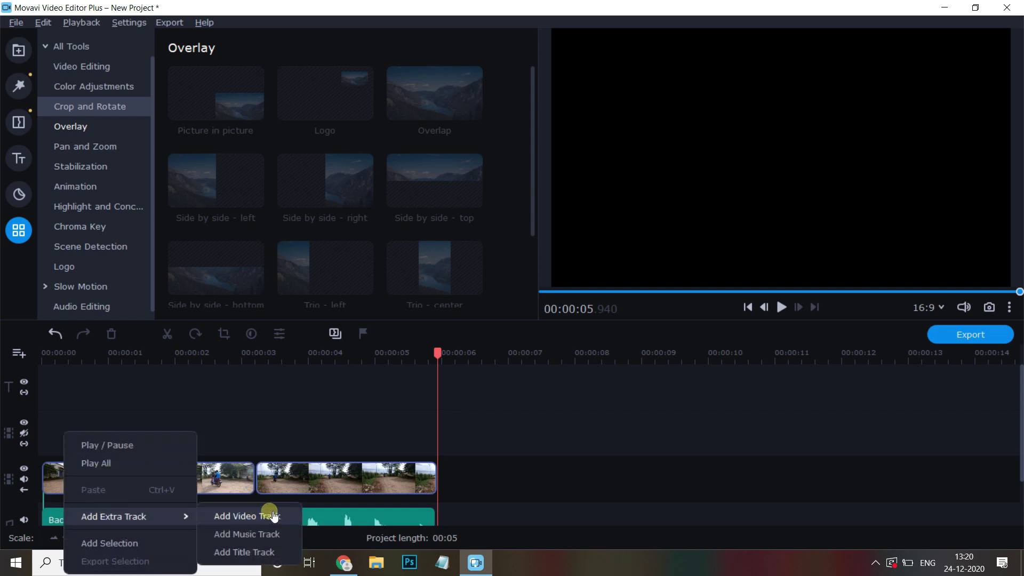
click(246, 553)
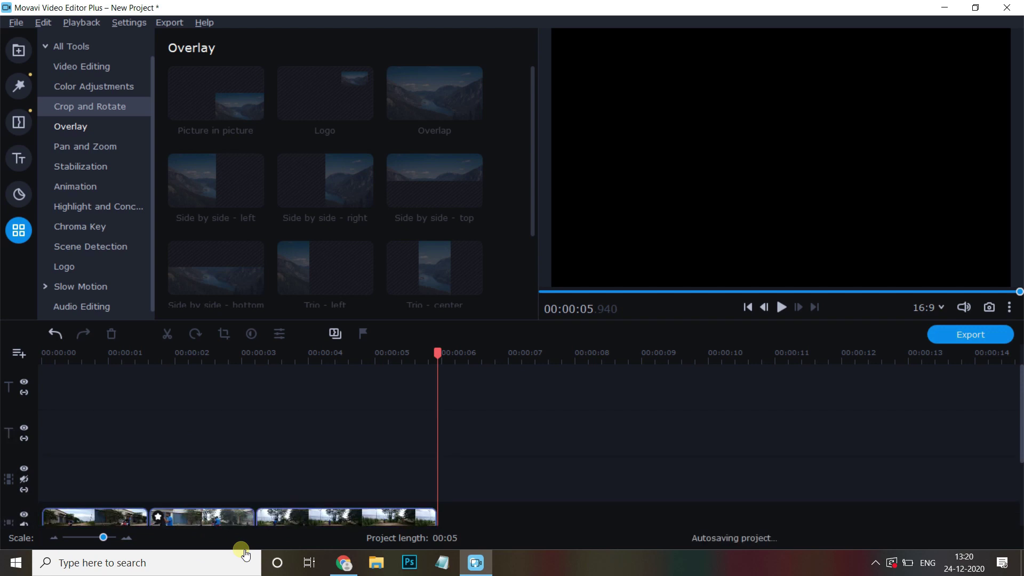
right_click(9, 438)
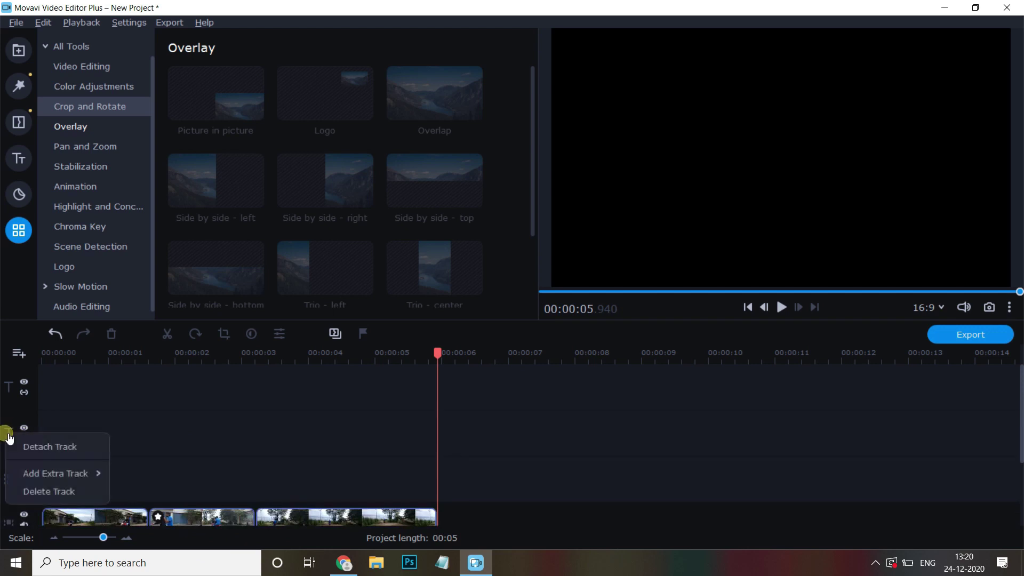
click(53, 492)
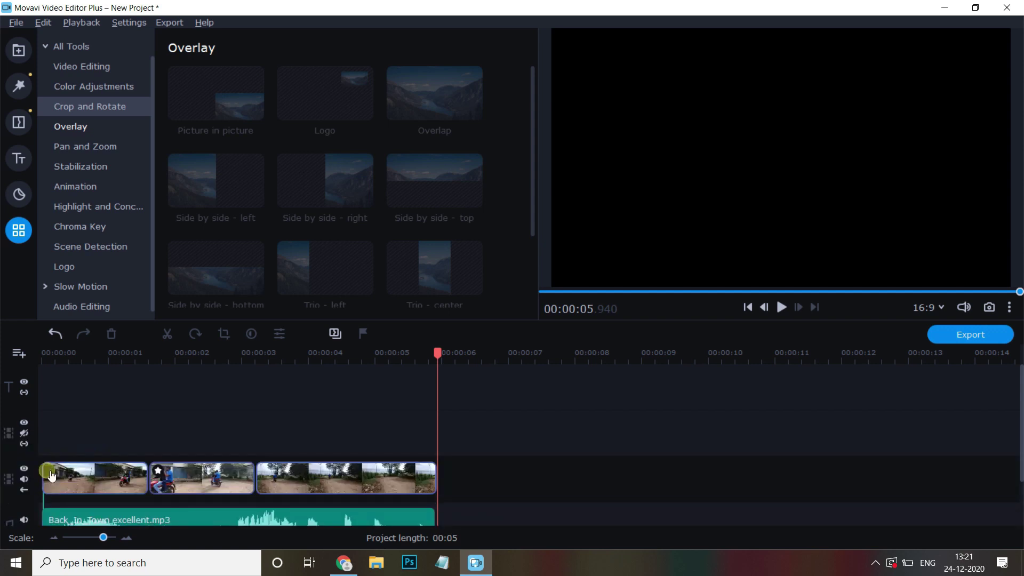
click(21, 355)
click(43, 379)
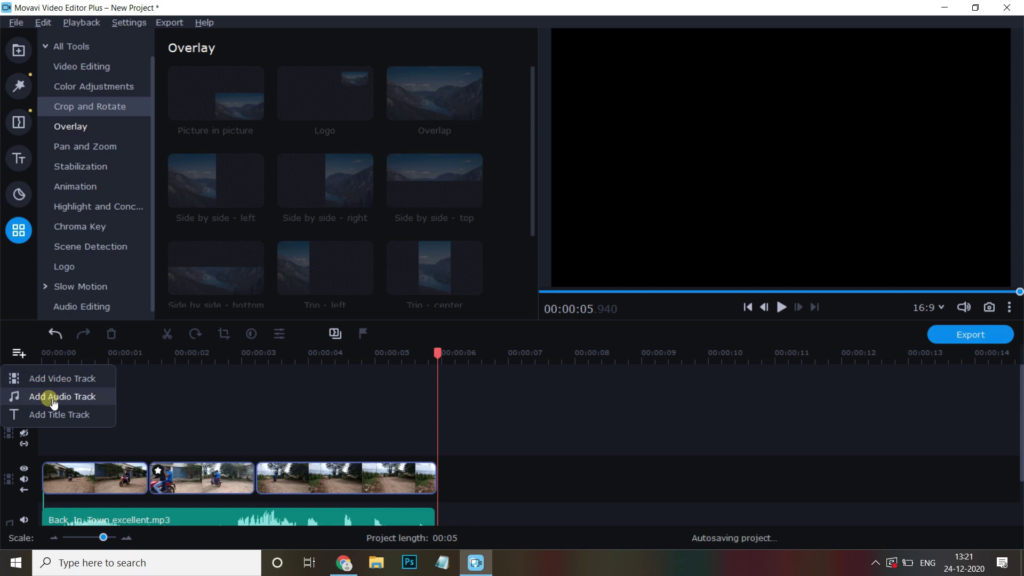
click(64, 421)
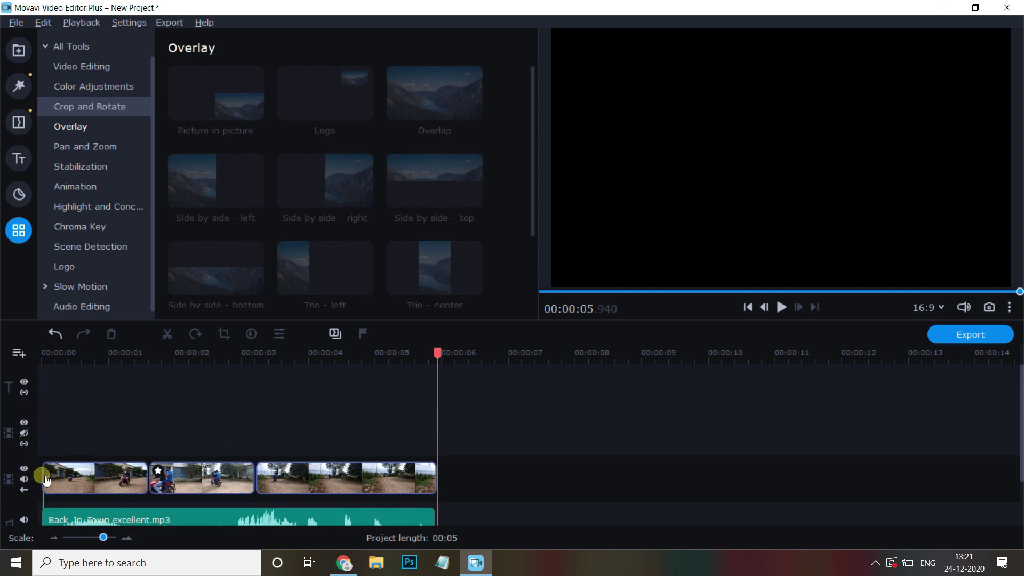
click(70, 478)
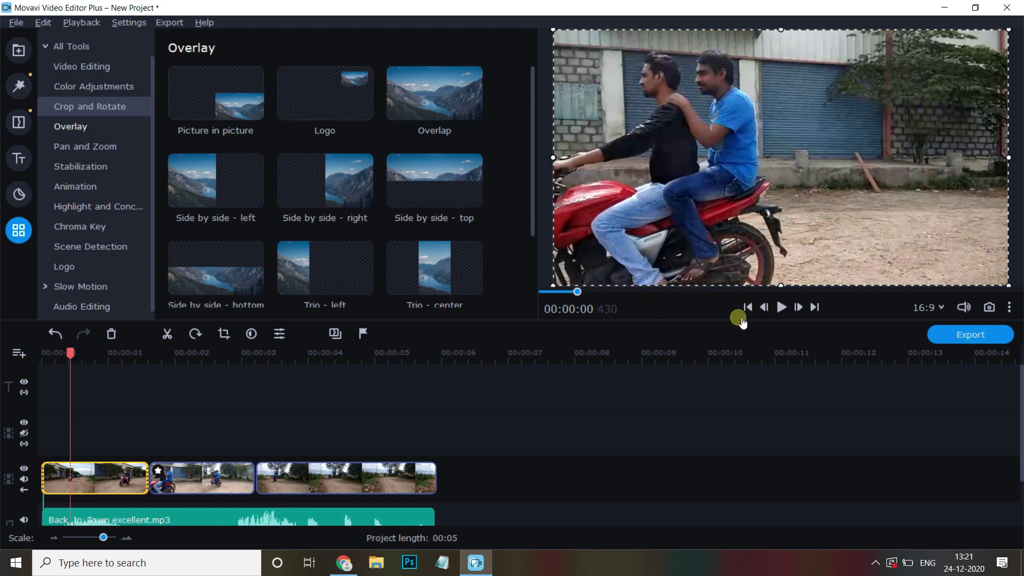
Play and pause the preview, then step three frames forward, two back and one forward
click(782, 308)
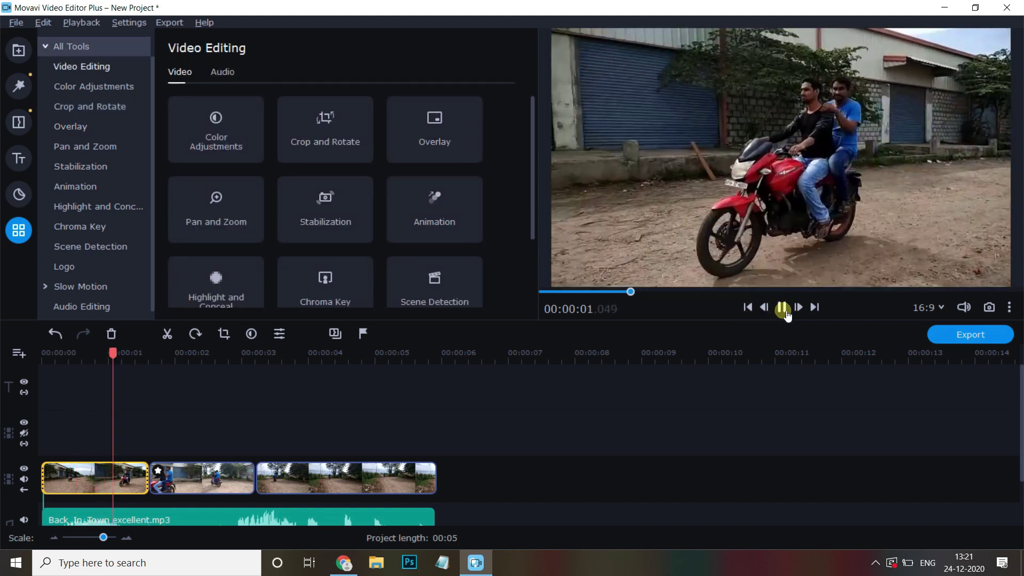
click(782, 308)
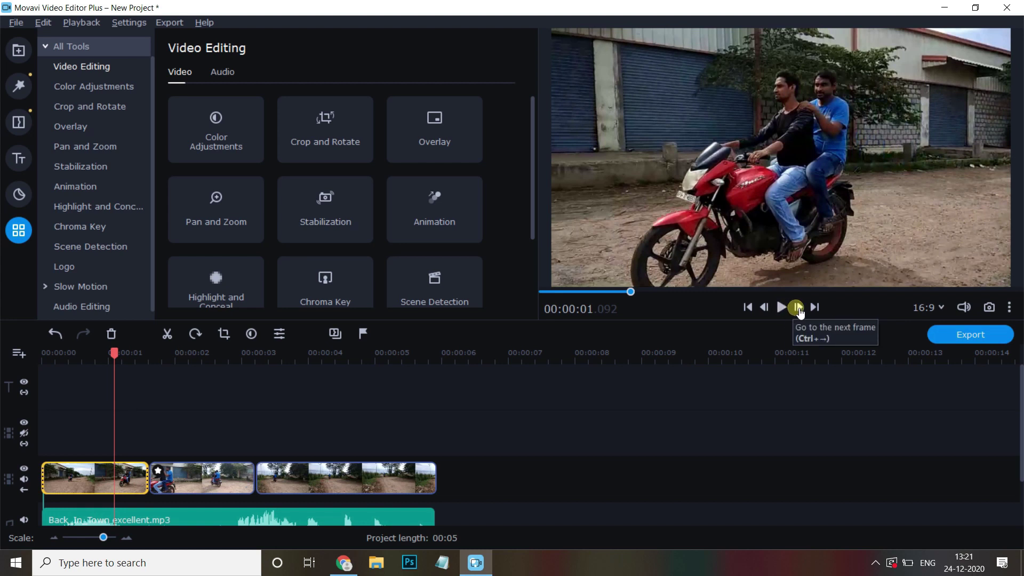
click(798, 310)
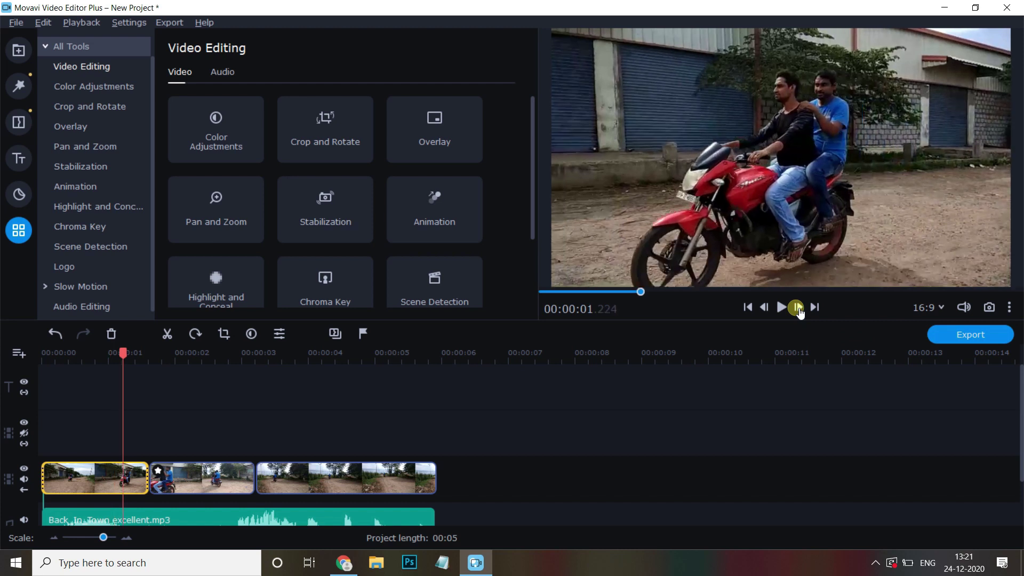
click(798, 309)
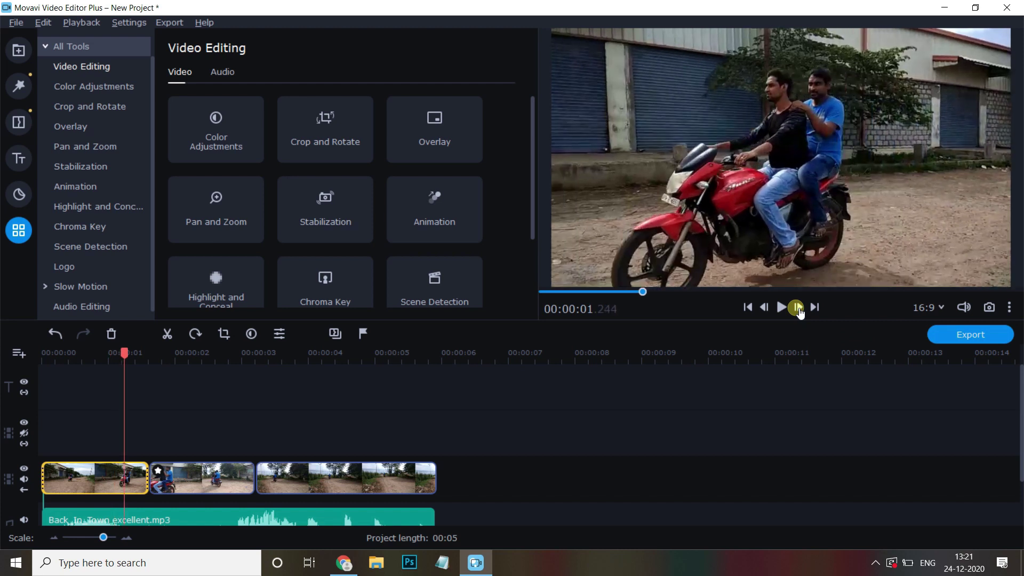
click(799, 309)
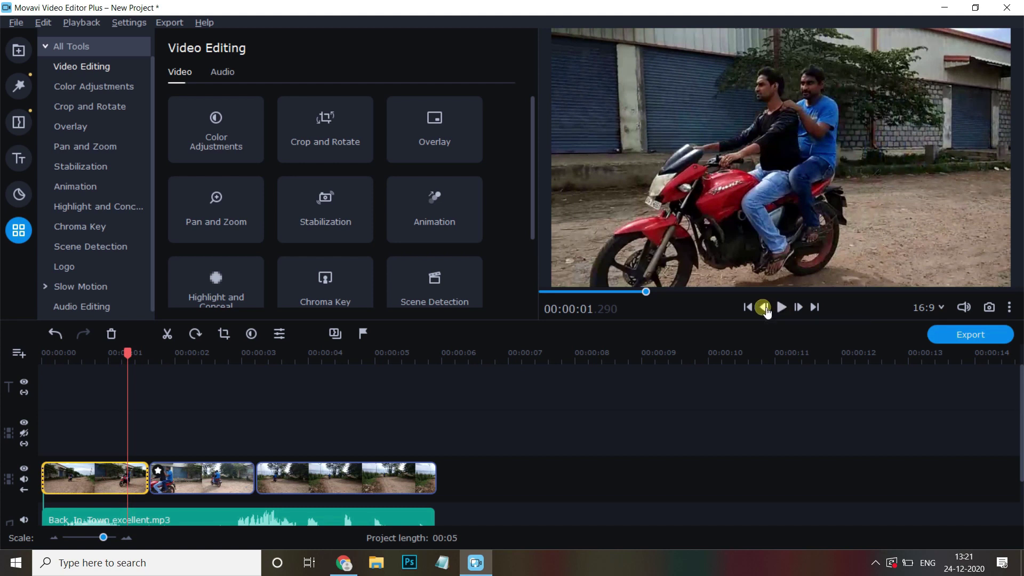
click(764, 308)
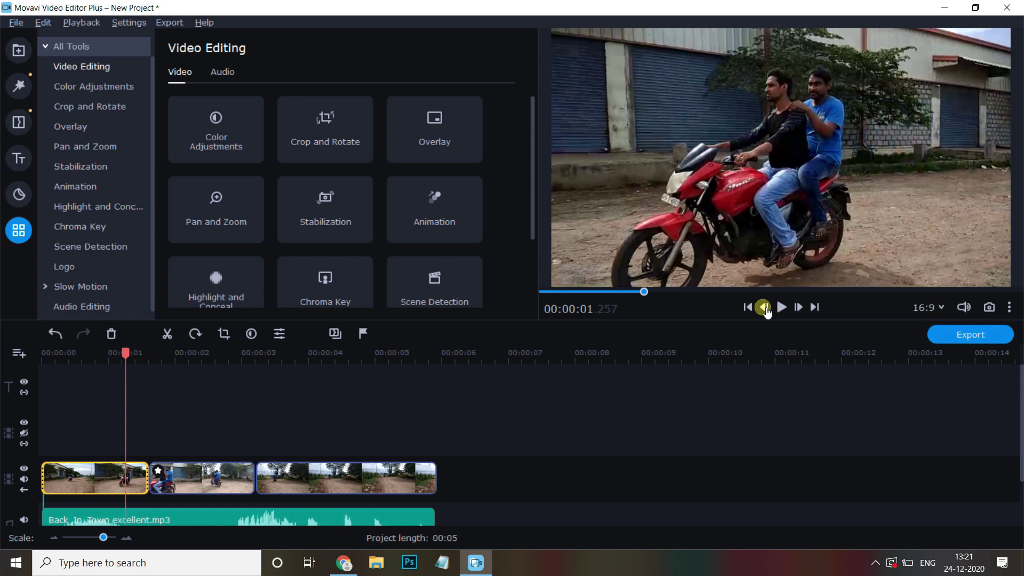
click(764, 308)
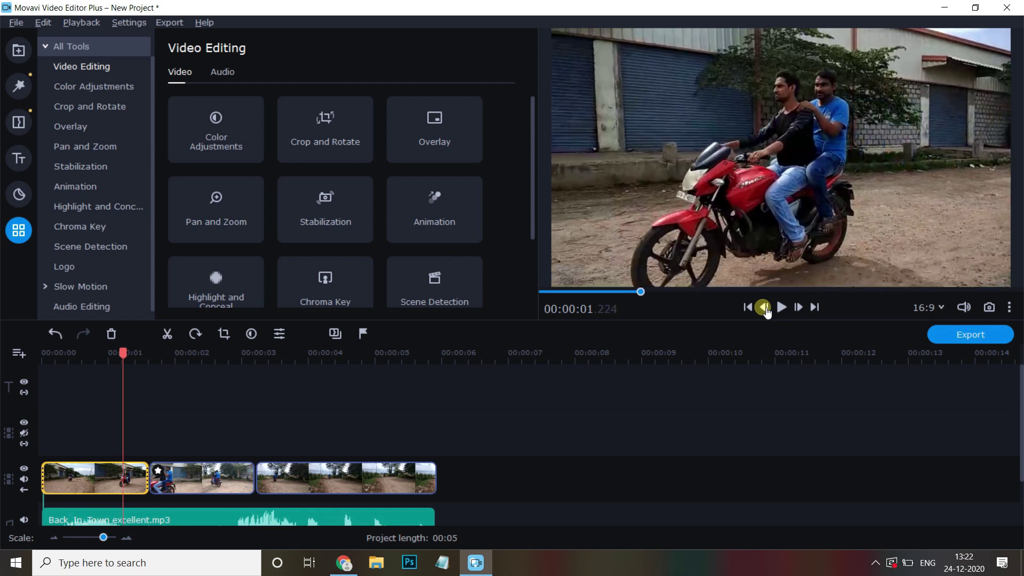
key(Right)
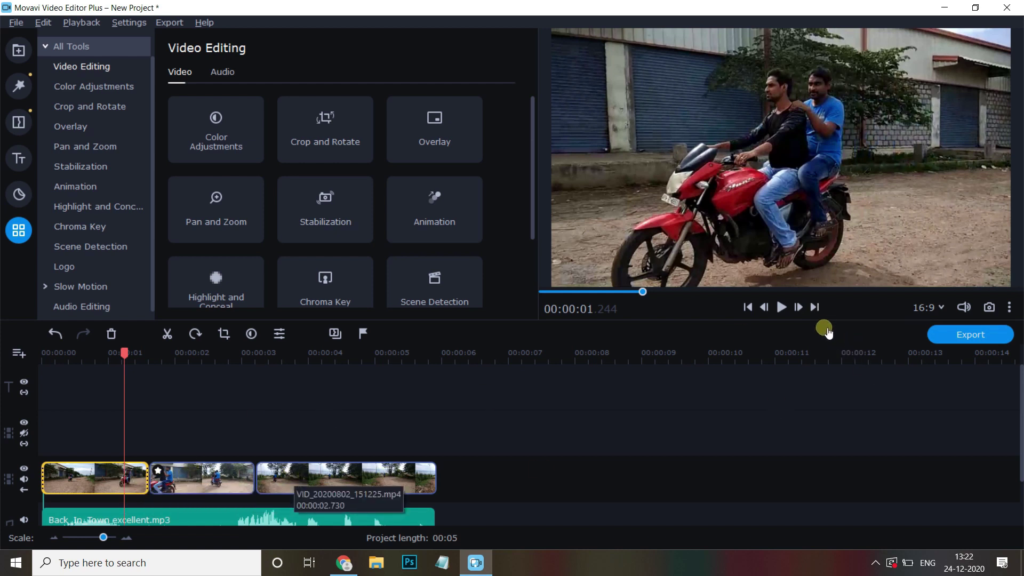
Jump clip by clip to the project end and back to the start, including with Ctrl+Right/Left
click(816, 309)
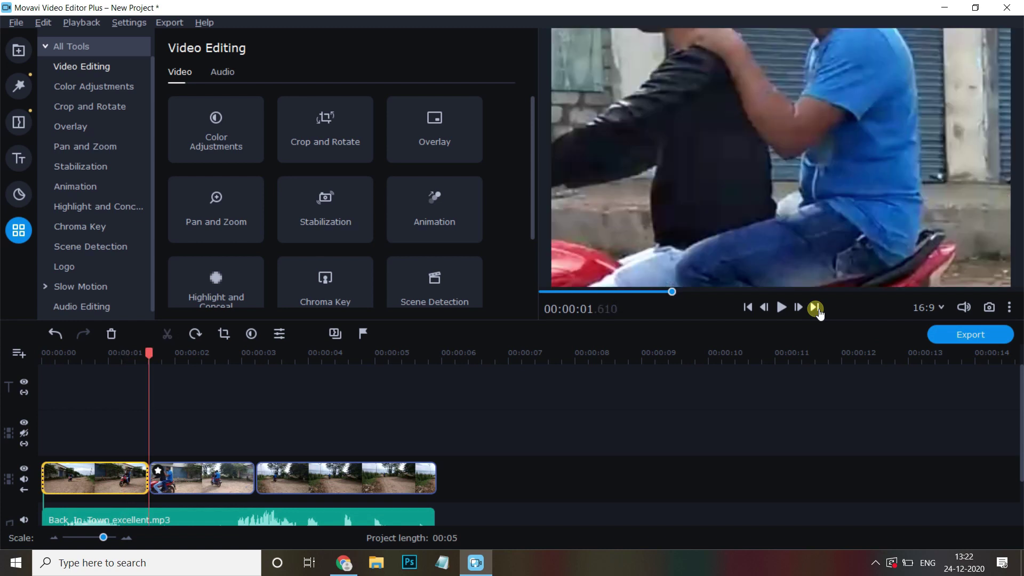
click(815, 308)
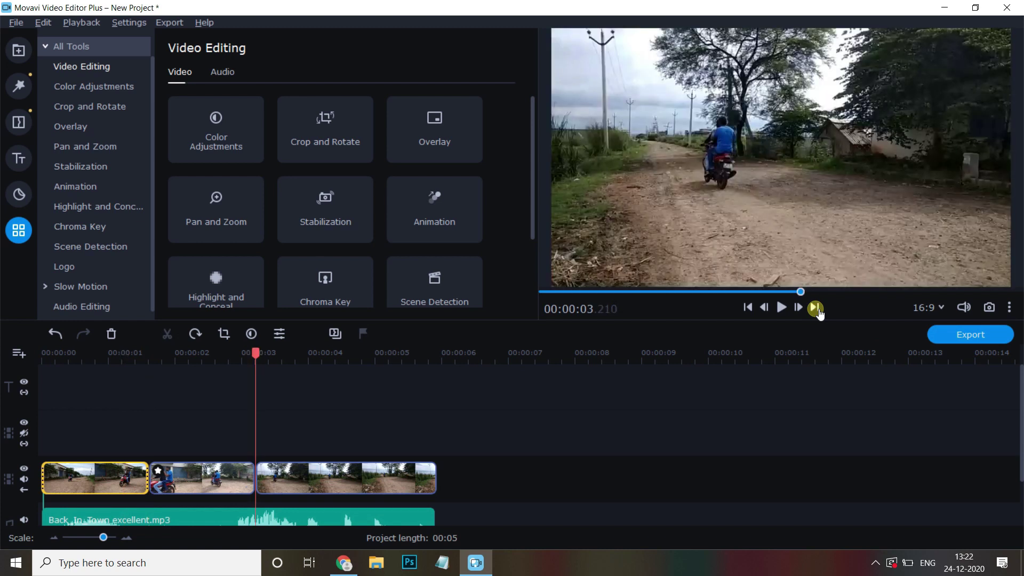
click(815, 309)
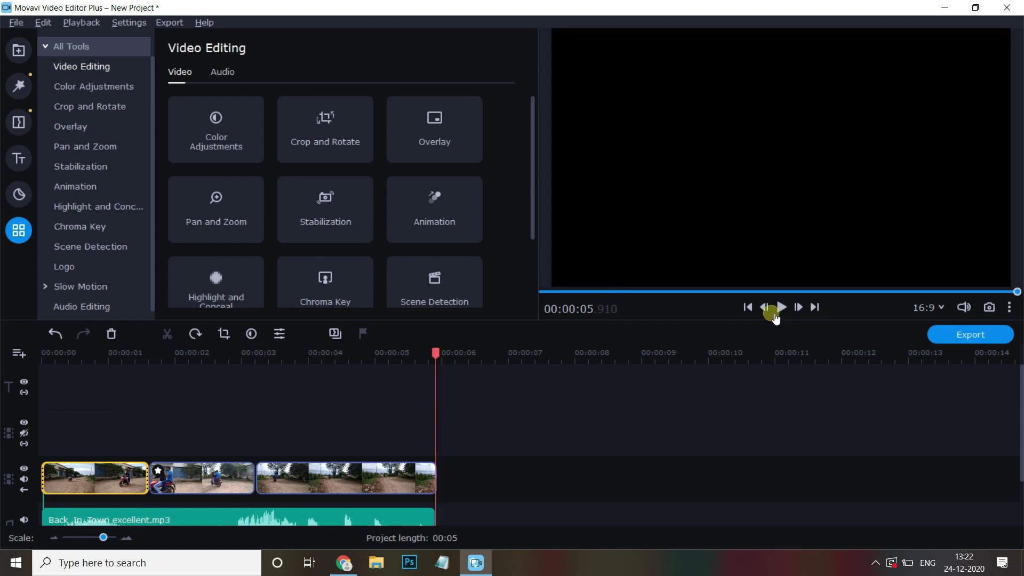
click(749, 308)
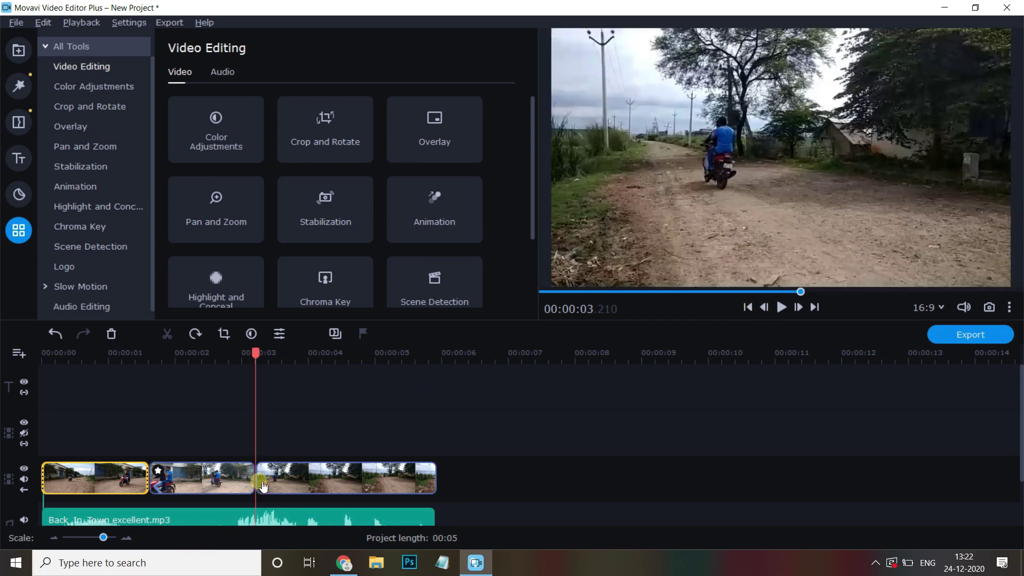
click(753, 308)
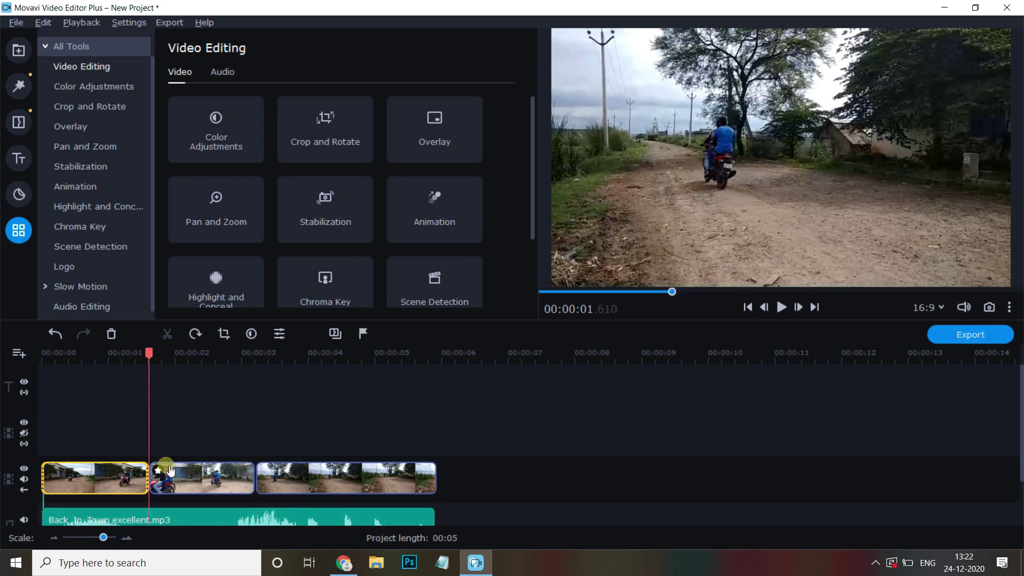
click(752, 308)
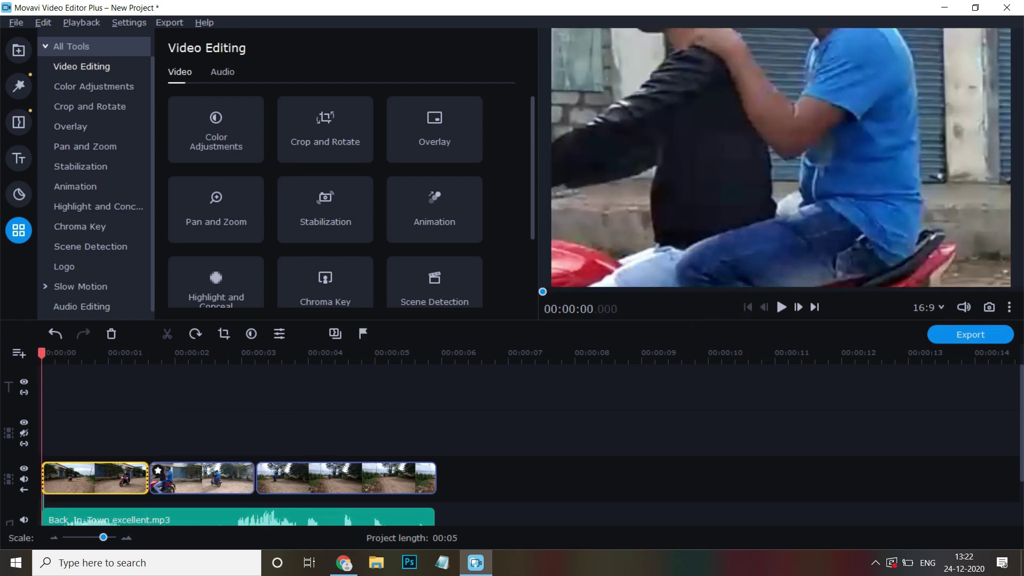
click(124, 487)
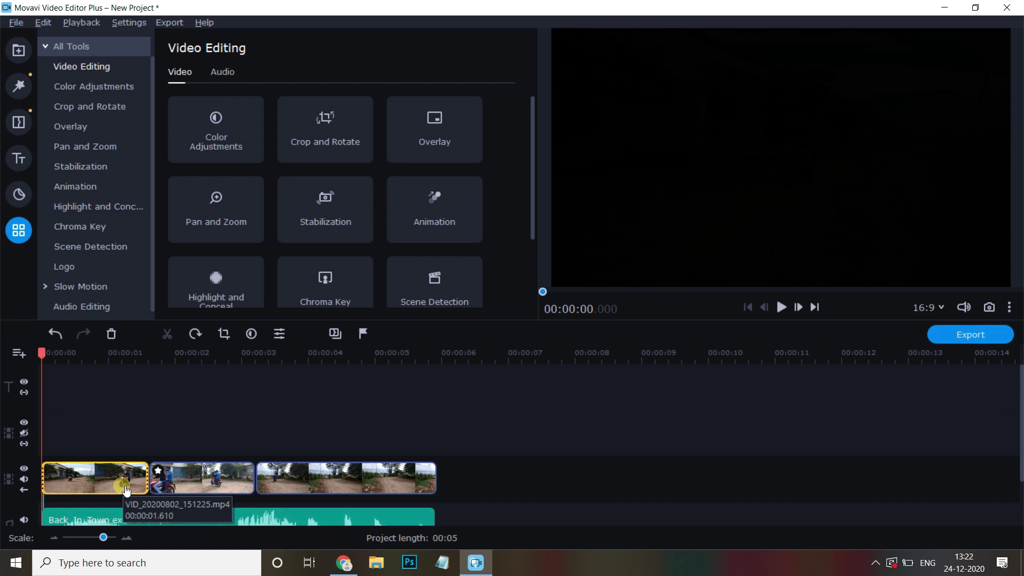
key(ctrl+Right)
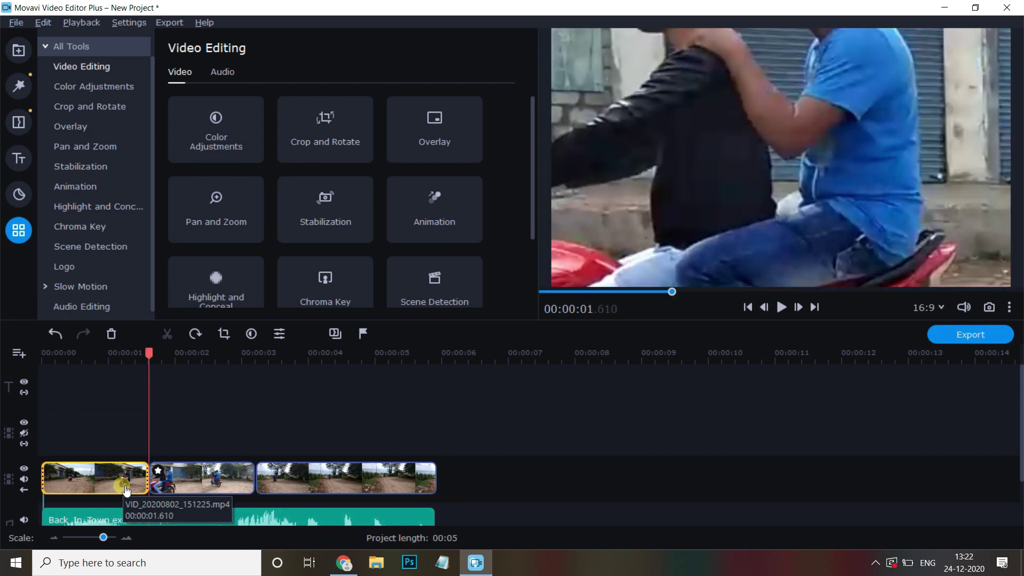
key(ctrl+Right)
key(ctrl+Right)
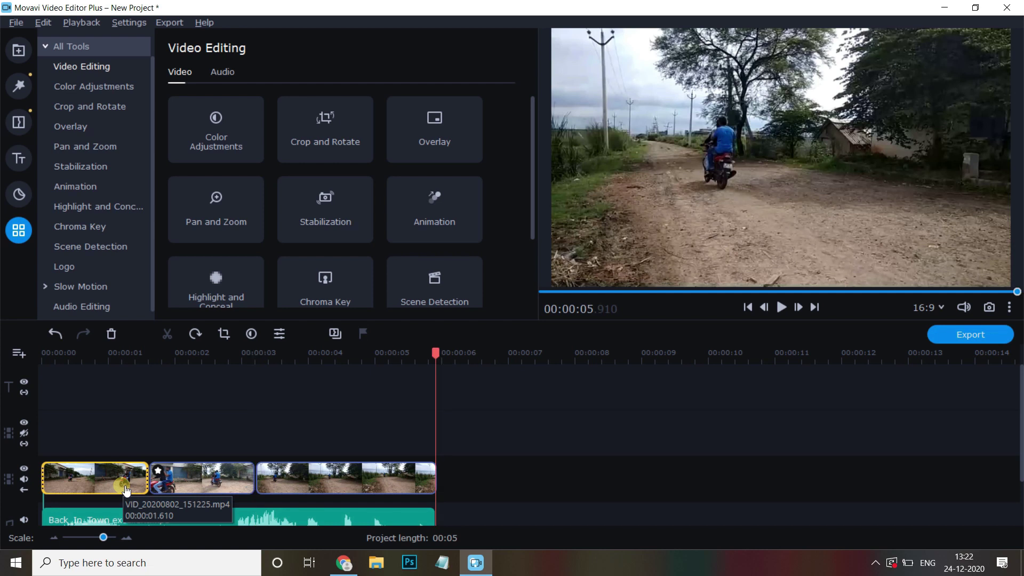
key(ctrl+Left)
key(ctrl+Left)
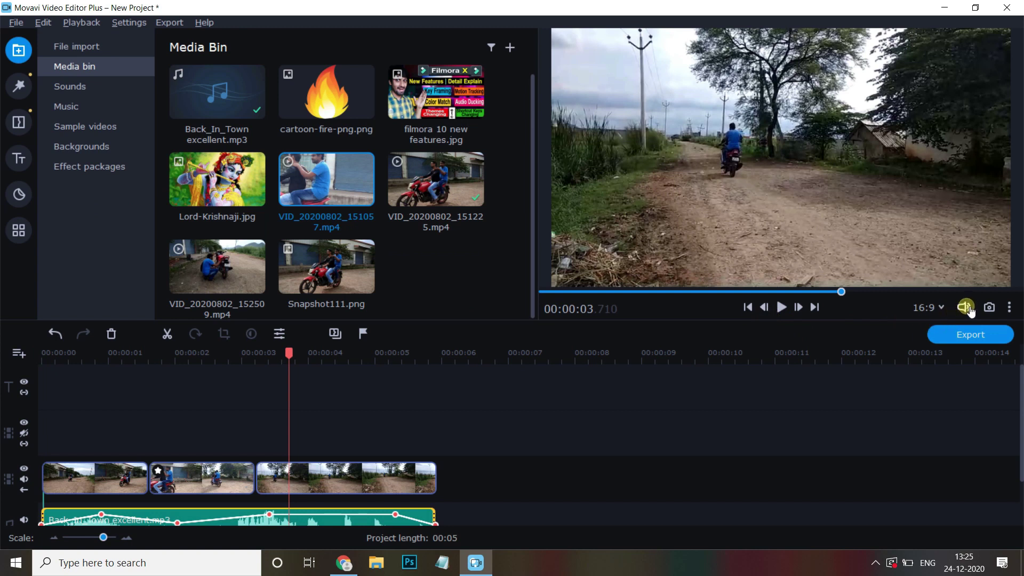
Play from about 00:00:02, pause, then drop the preview volume to 45% and raise it to full
click(187, 355)
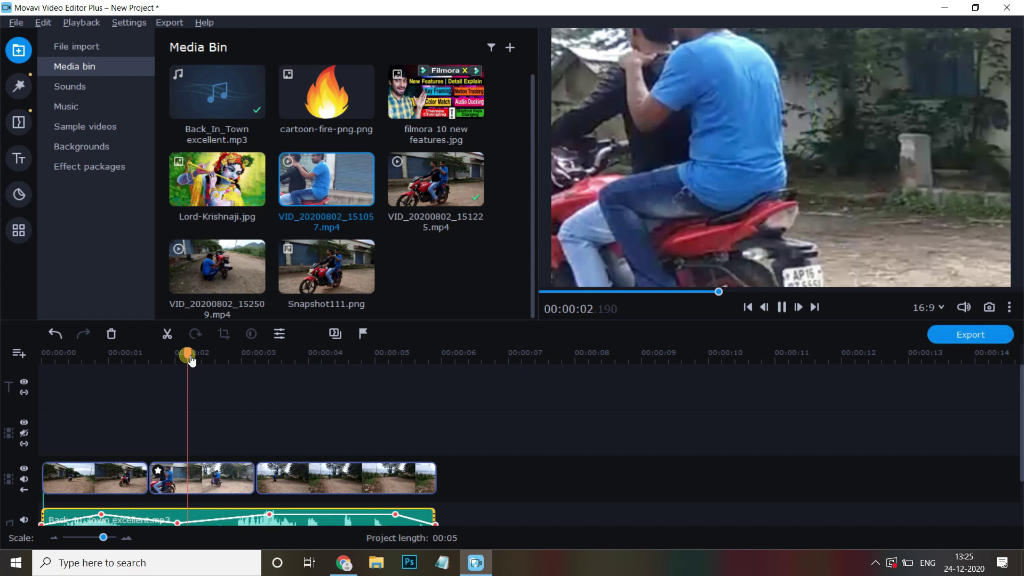
key(space)
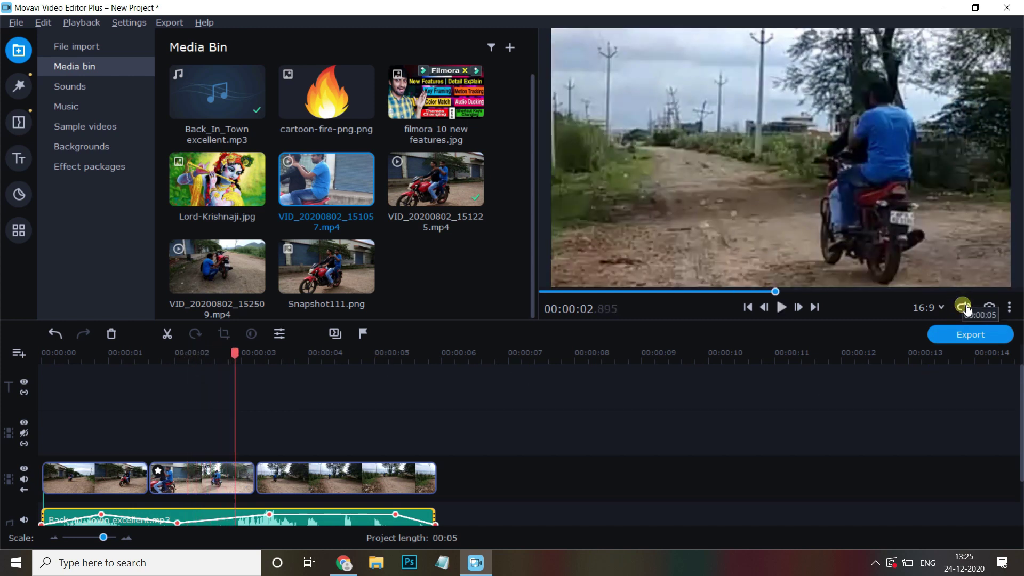
mouse_move(968, 302)
mouse_move(968, 300)
mouse_down()
mouse_move(970, 245)
mouse_move(972, 261)
mouse_up()
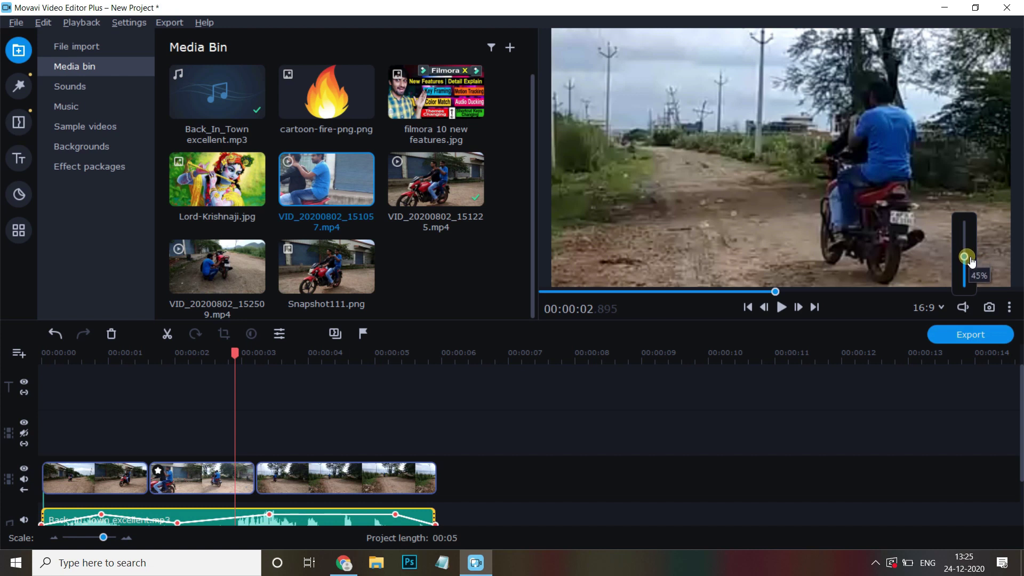
mouse_move(969, 261)
drag(969, 257, 966, 224)
click(1010, 308)
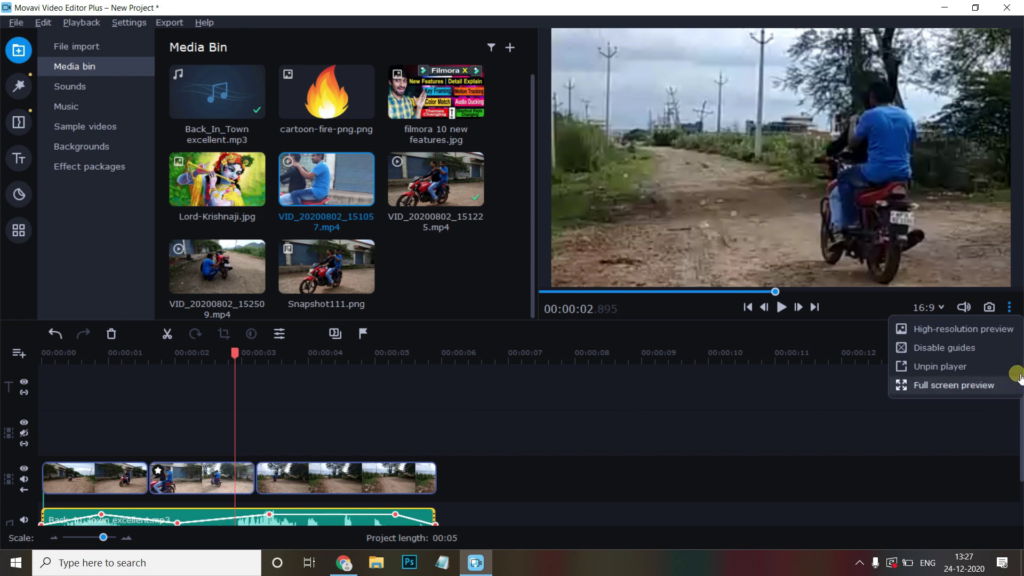
click(968, 331)
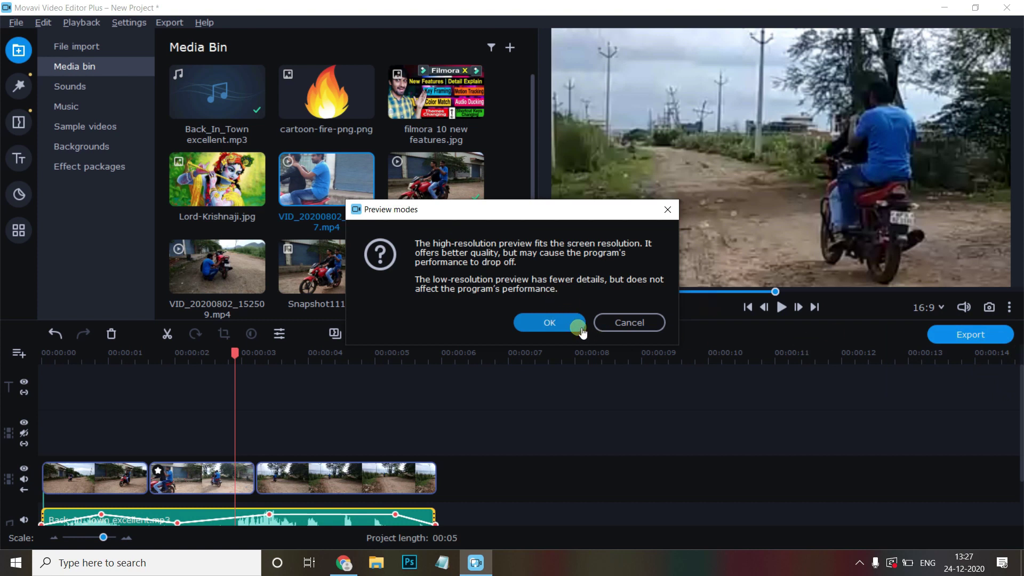
click(654, 323)
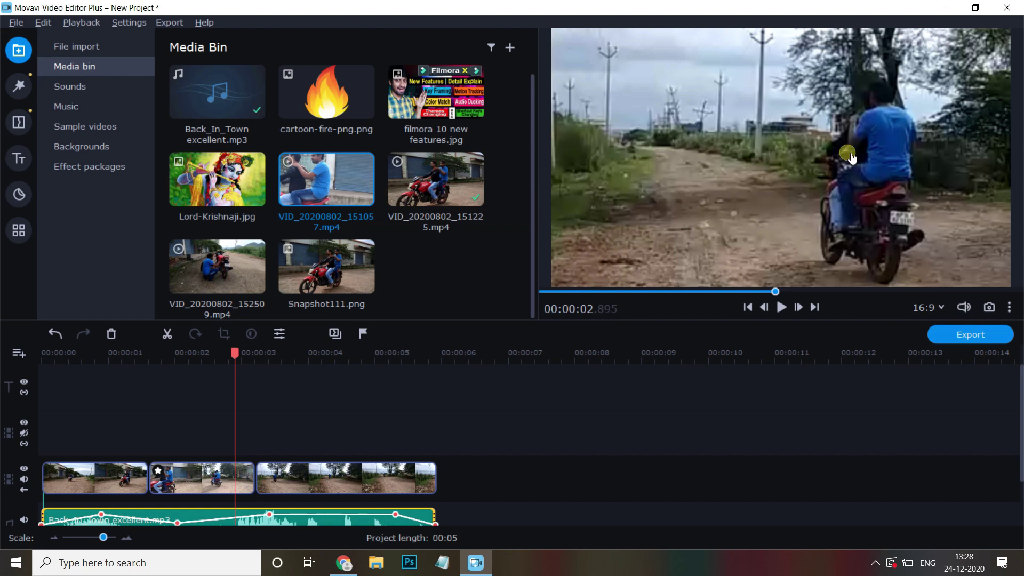
click(1010, 308)
click(945, 369)
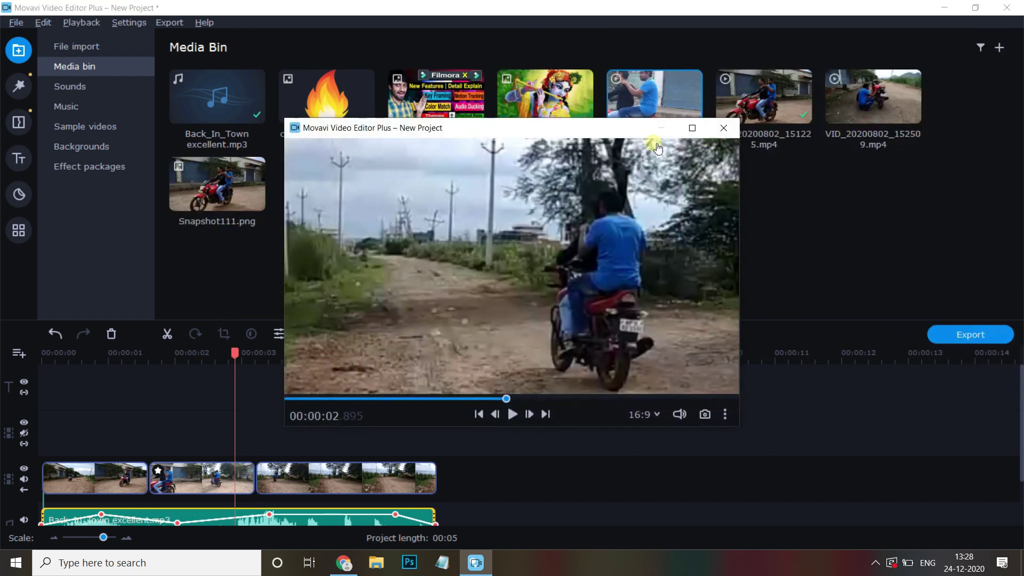
mouse_move(636, 138)
mouse_down()
mouse_move(776, 267)
mouse_move(648, 143)
mouse_up()
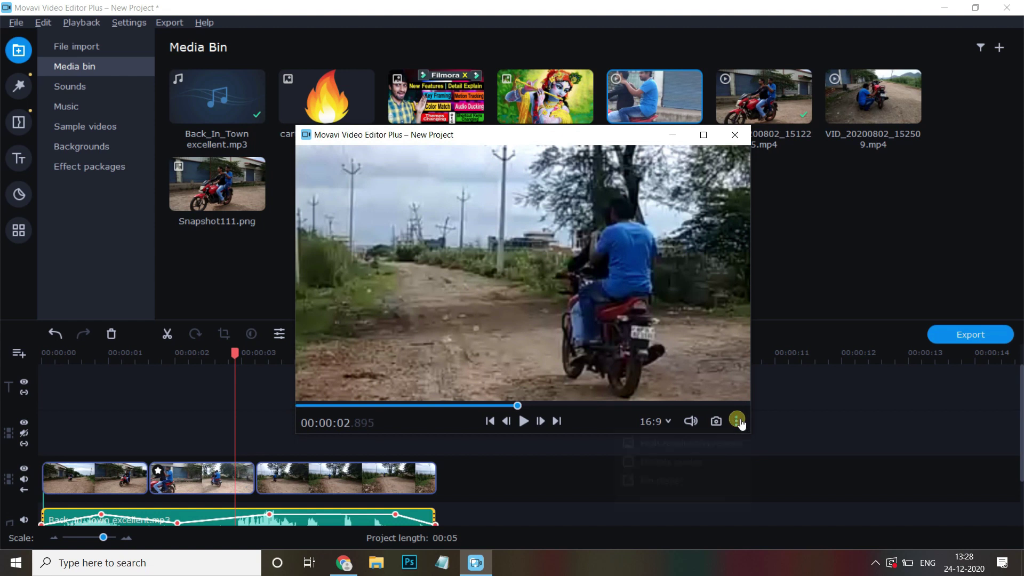
click(737, 421)
click(664, 480)
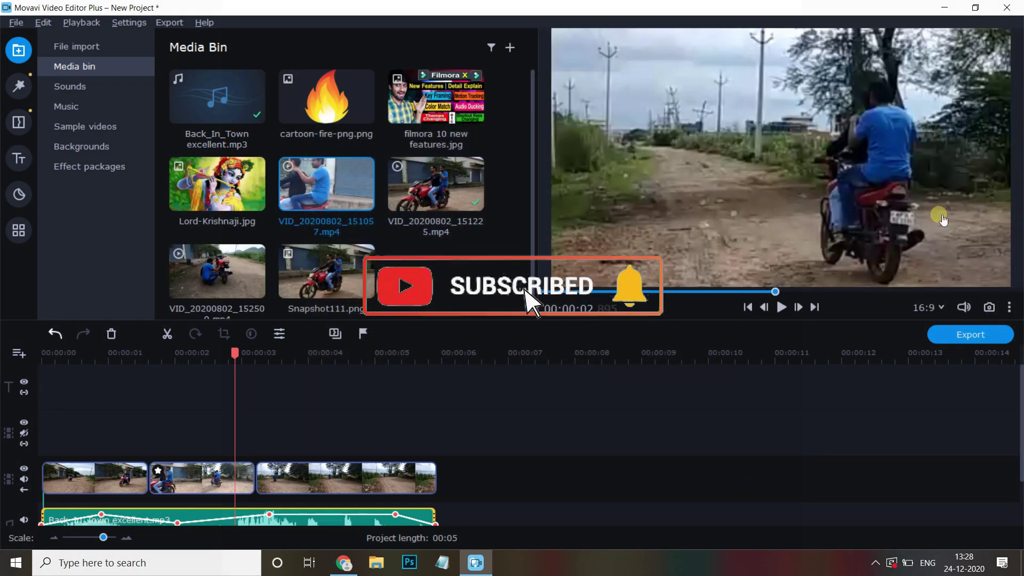
click(1014, 307)
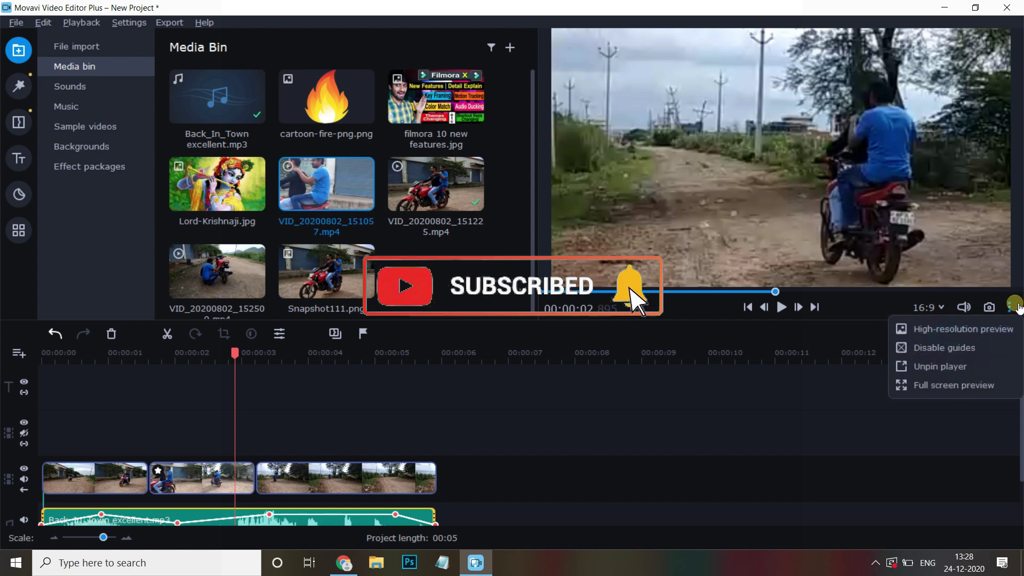
click(968, 385)
double_click(750, 271)
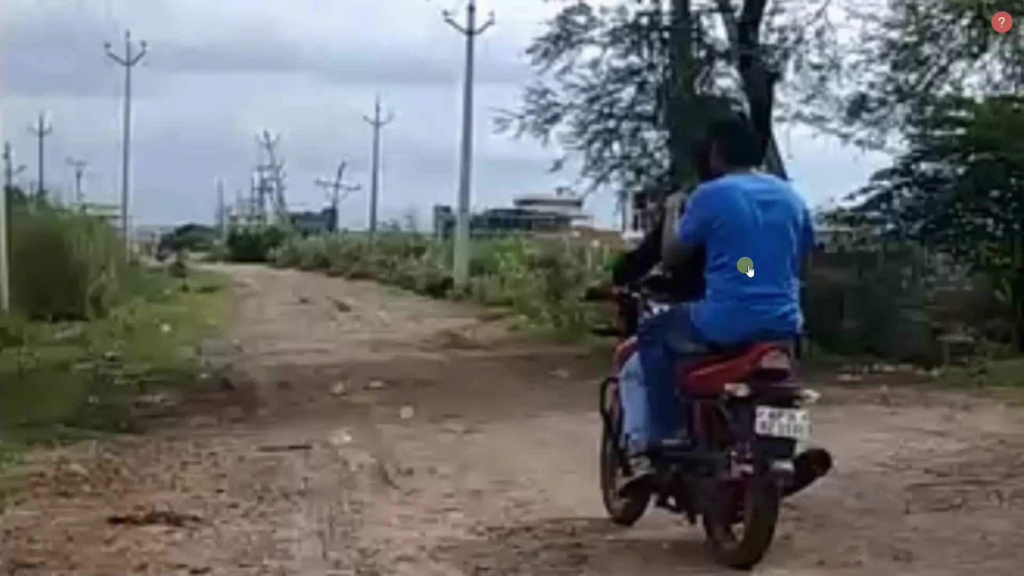
double_click(766, 349)
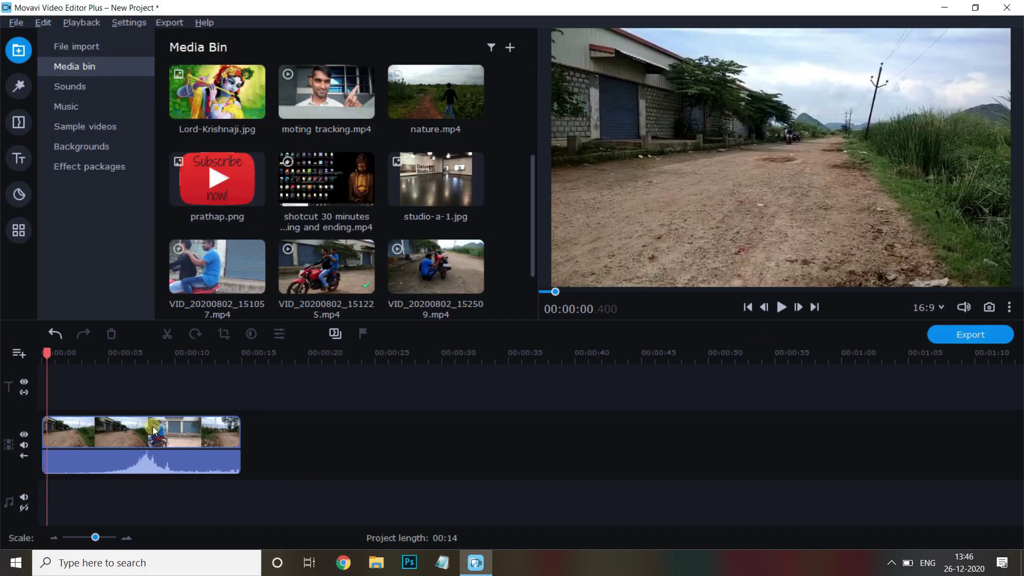
click(15, 87)
click(16, 119)
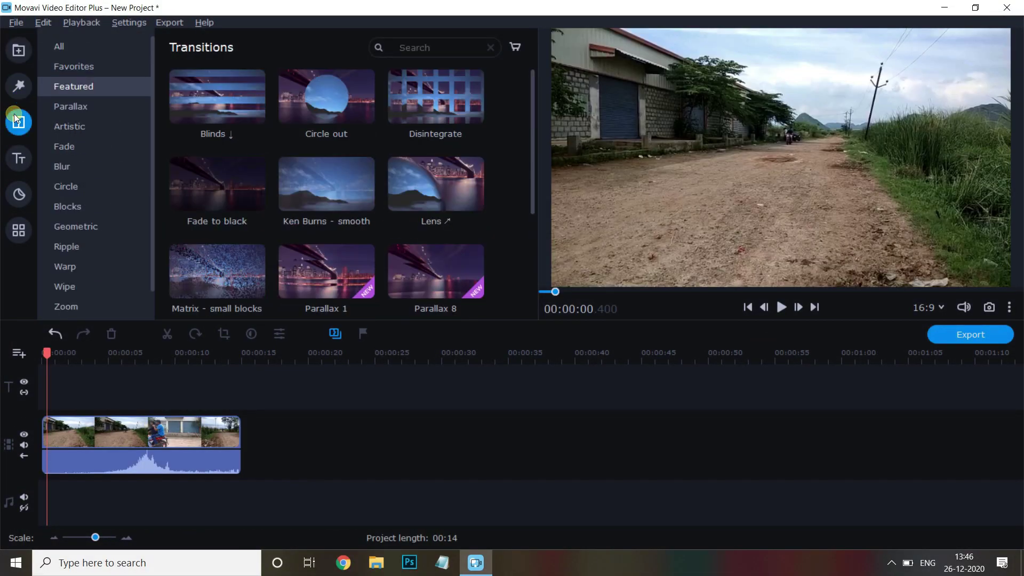
click(19, 56)
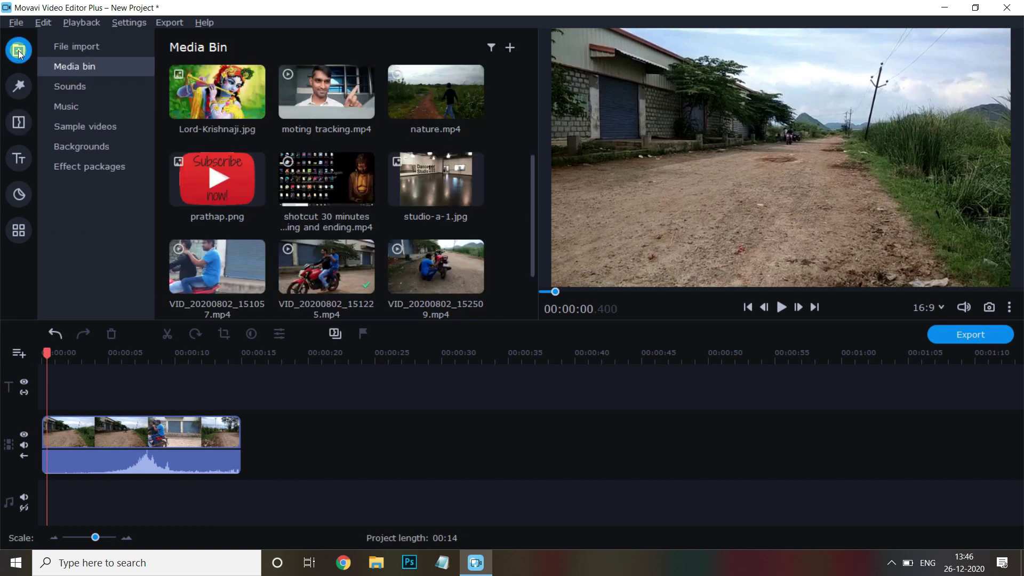
click(76, 48)
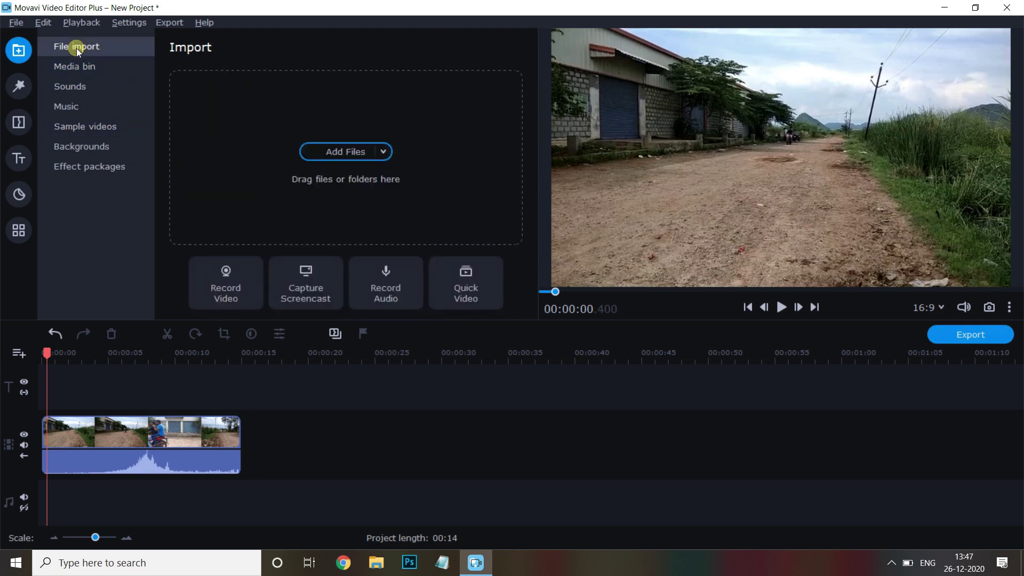
click(76, 63)
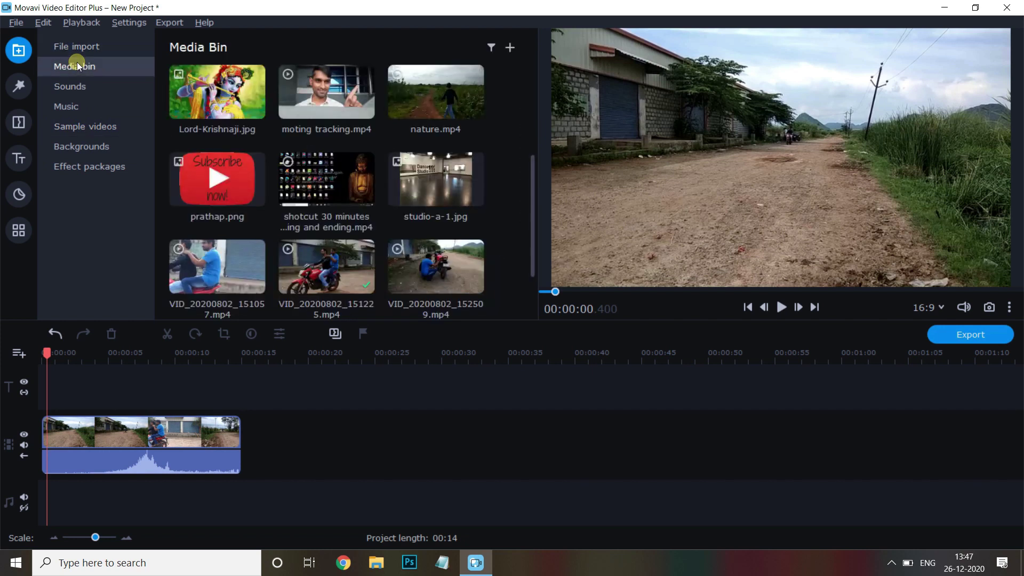
click(78, 48)
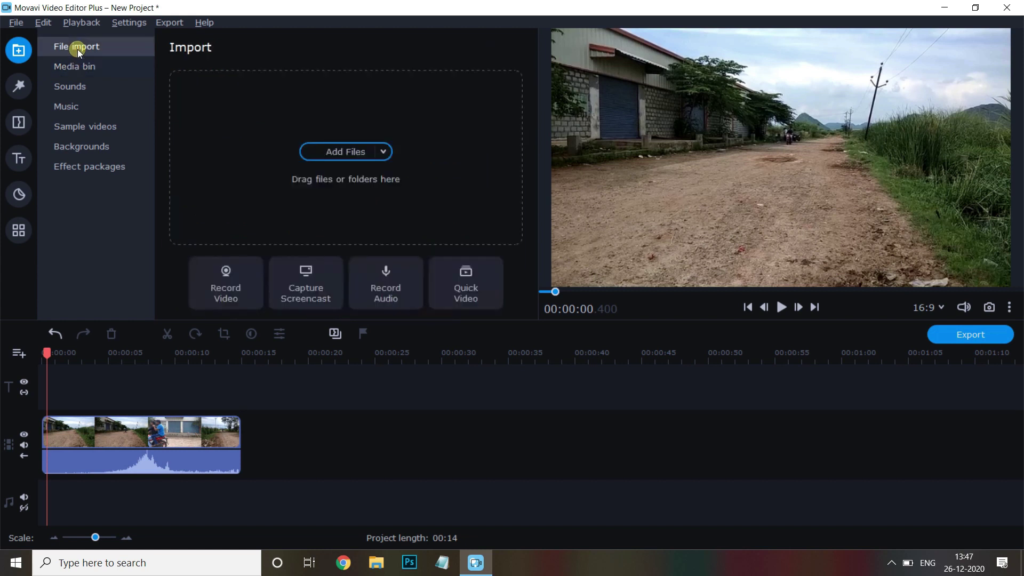
click(80, 65)
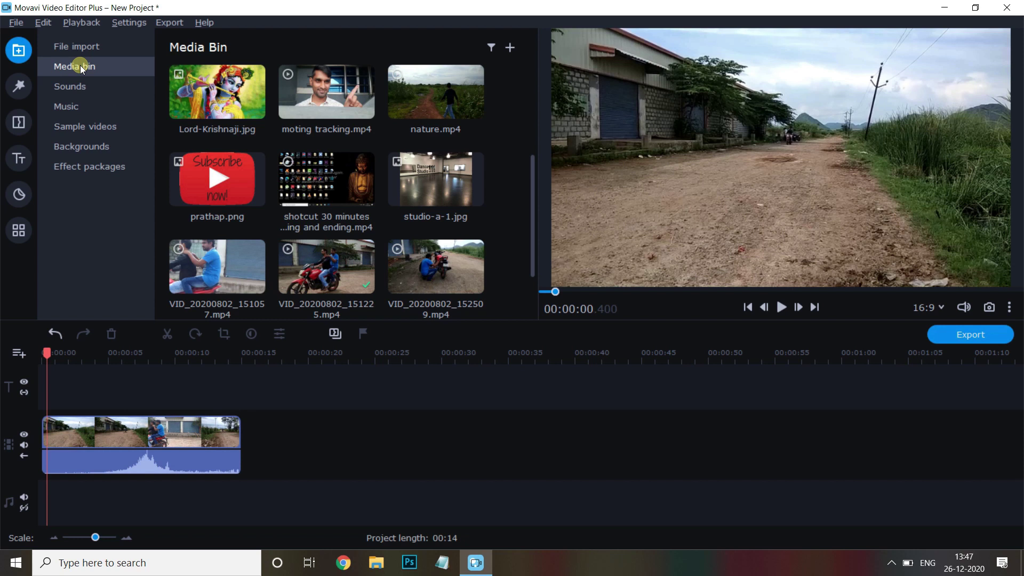
click(80, 52)
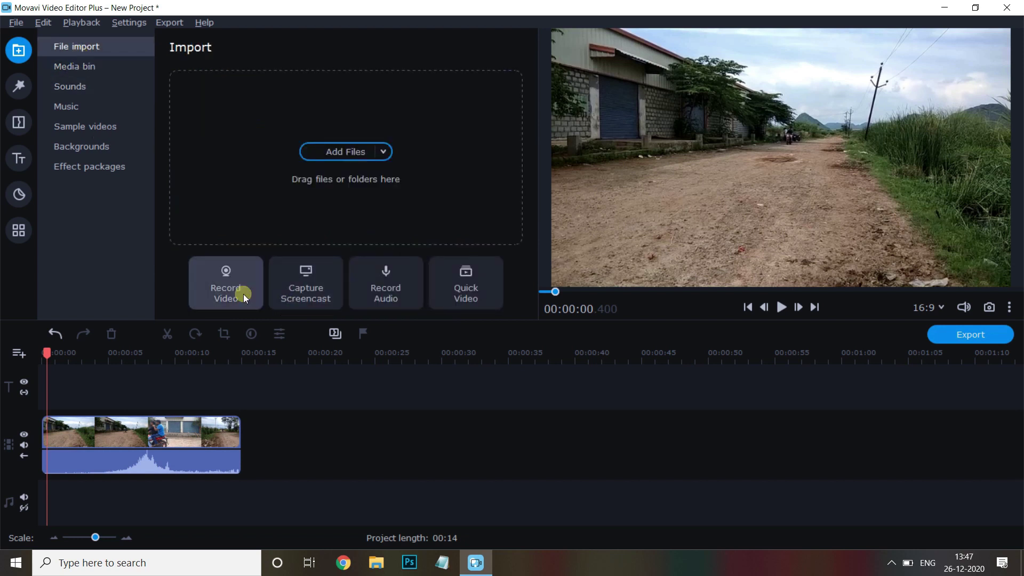
click(92, 70)
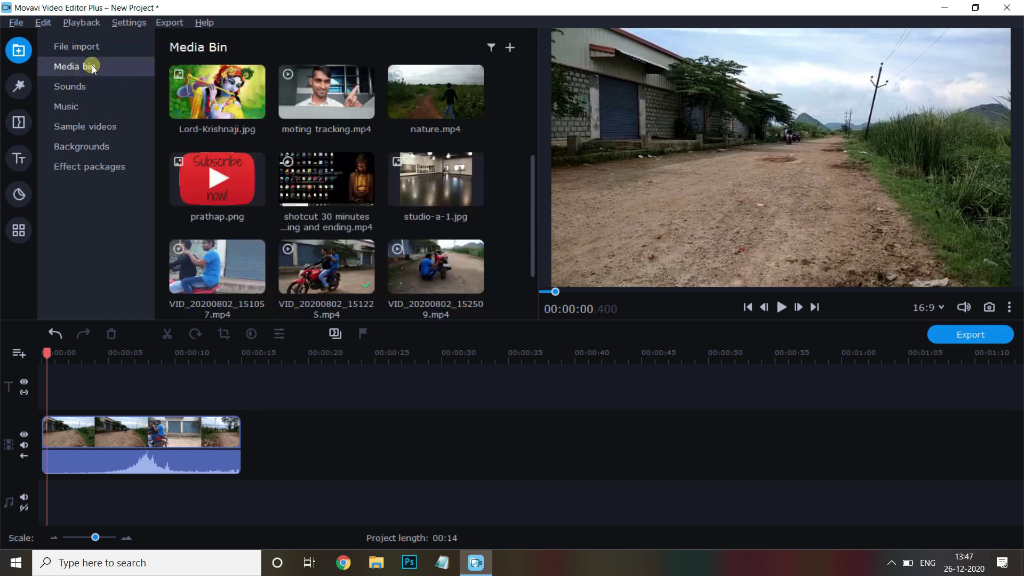
click(511, 49)
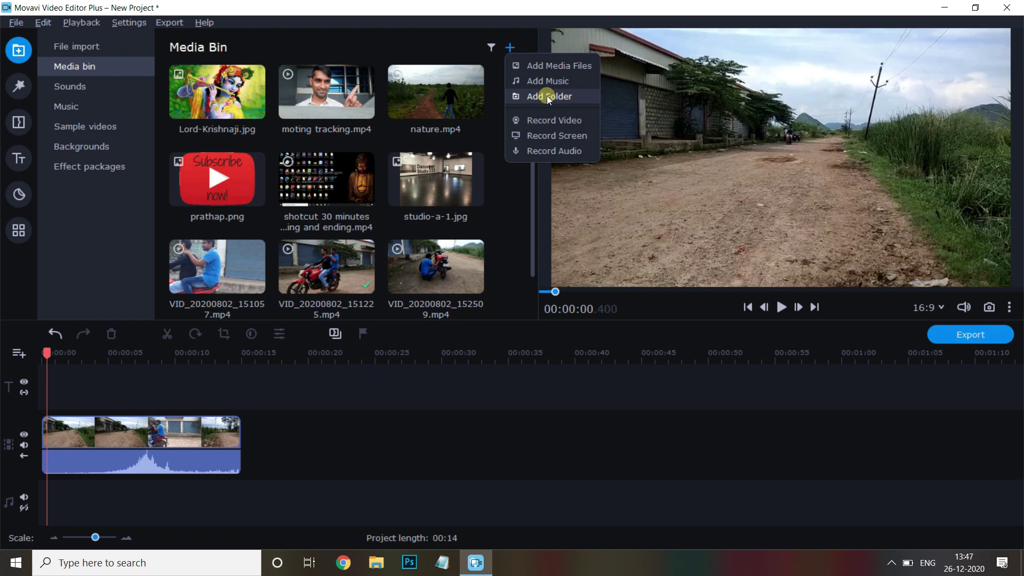
click(90, 48)
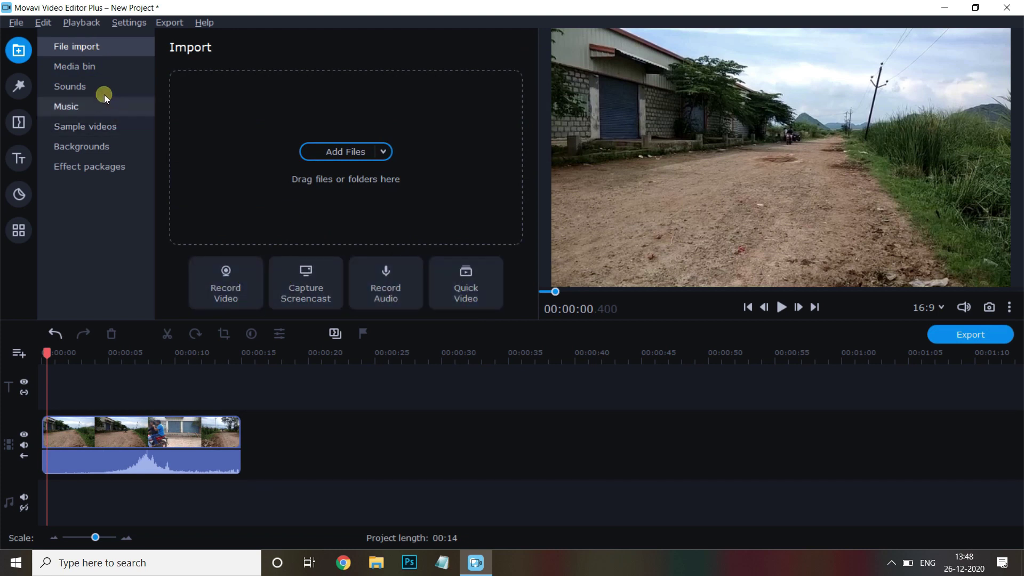
click(96, 65)
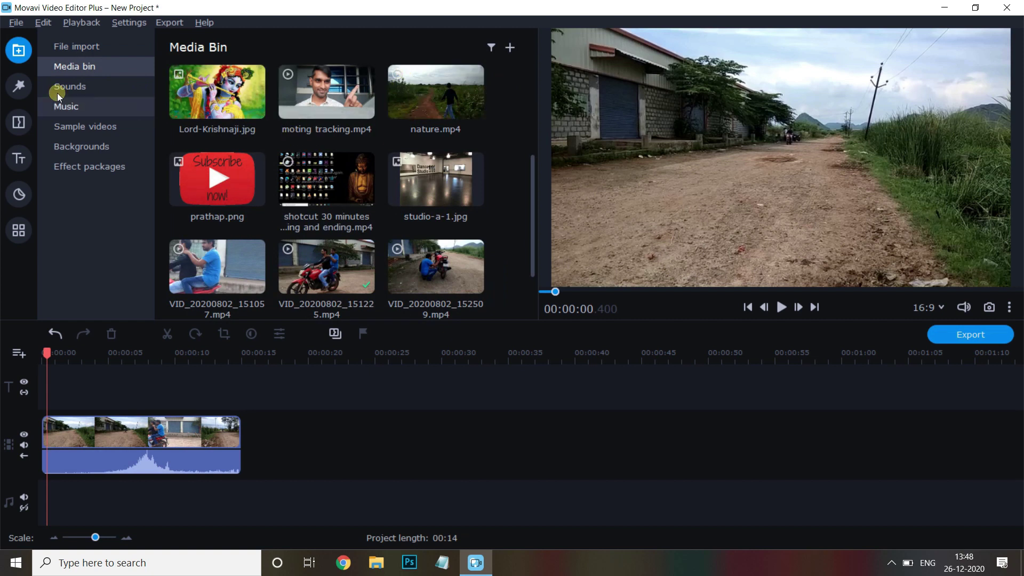
Browse the built-in sound effects, then switch to the Filters collection showing Bokeh blur variants
click(81, 87)
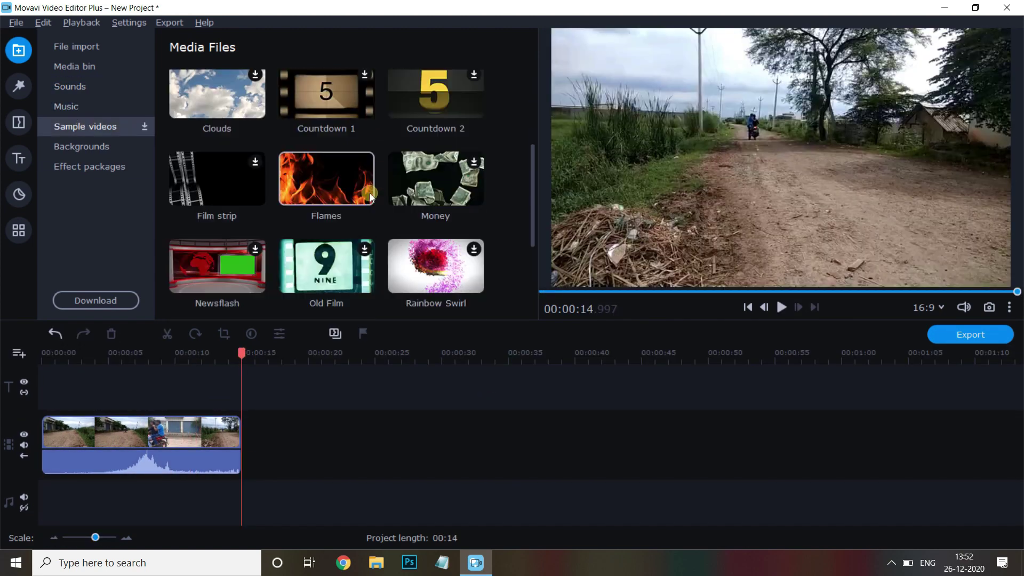
scroll(363, 220, up, 3)
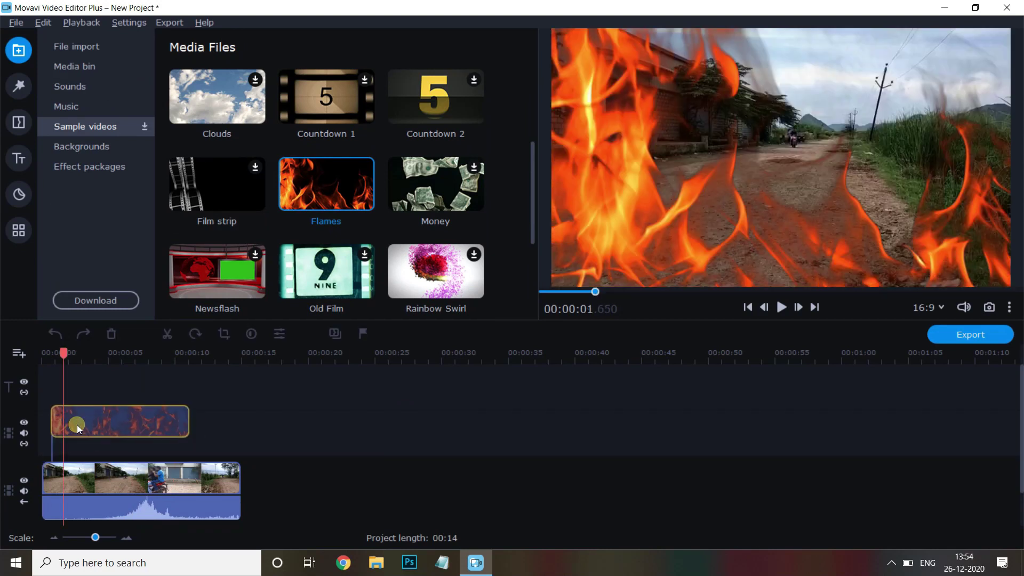
drag(77, 425, 161, 431)
drag(162, 470, 259, 472)
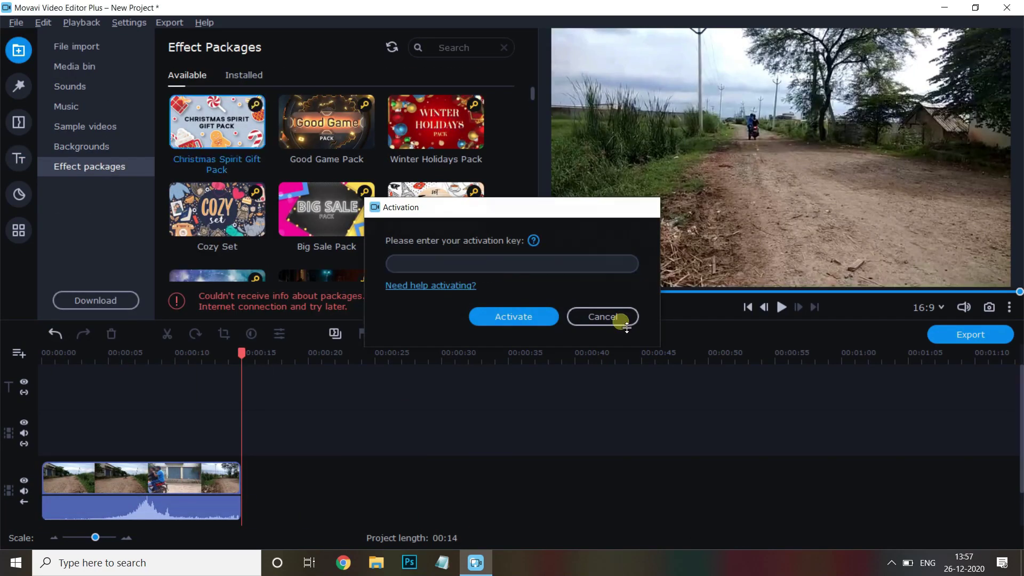
click(69, 167)
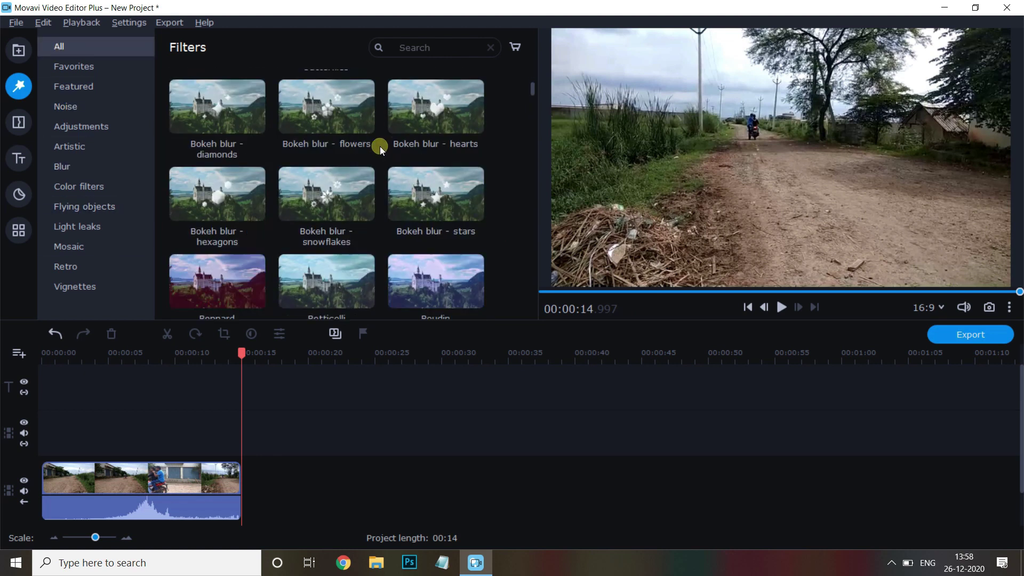